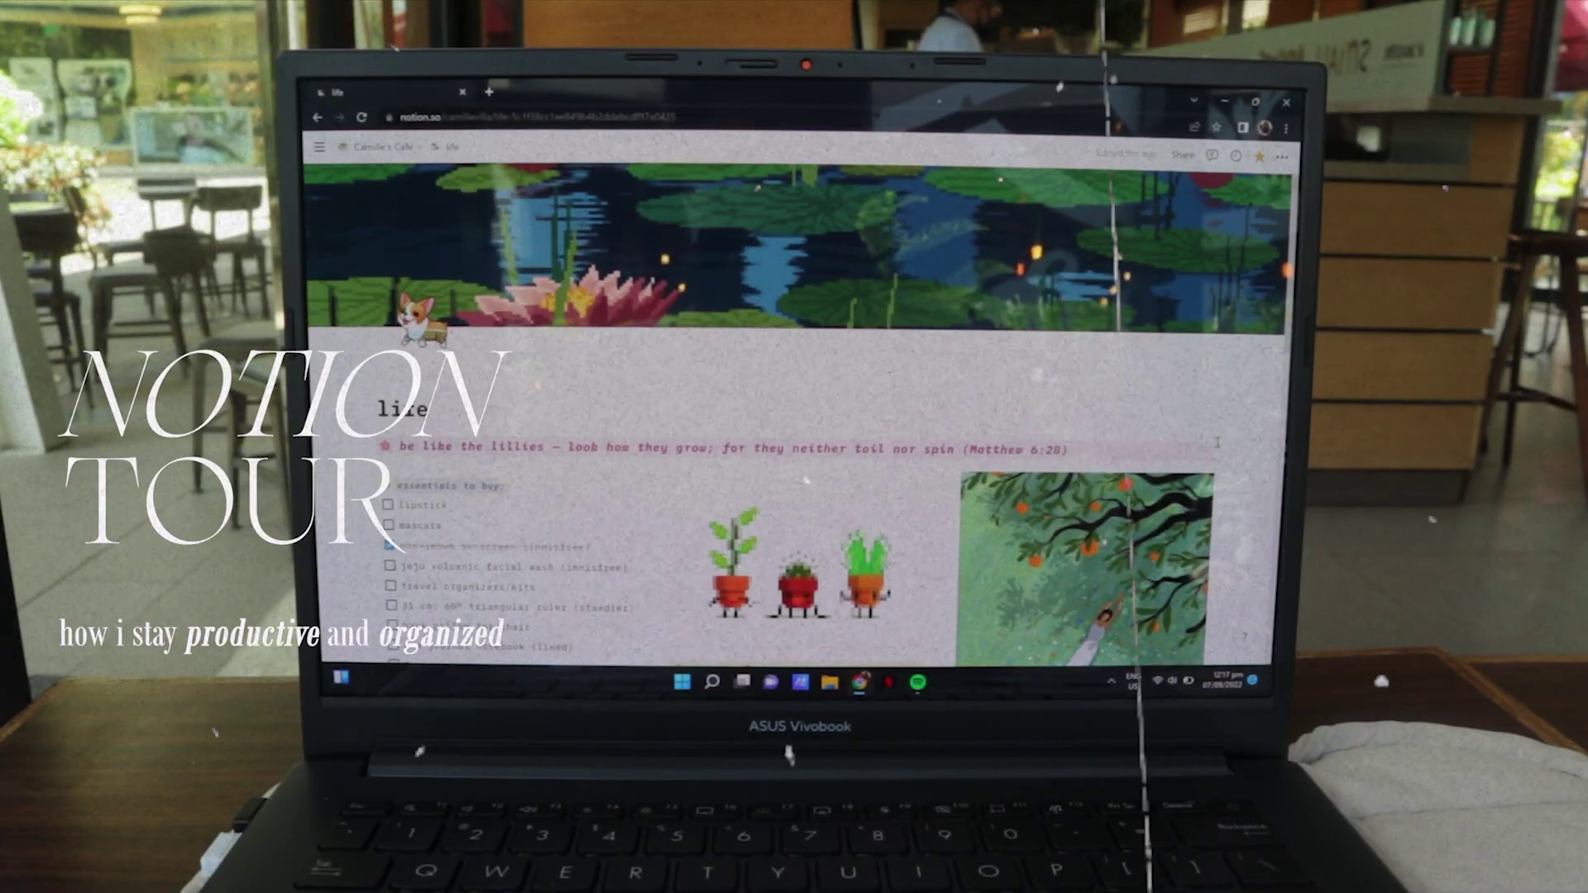
# - Set the Plate 8&9 row's Status to Completed and its Type to Homework
pyautogui.scroll(-5, 1217, 443)
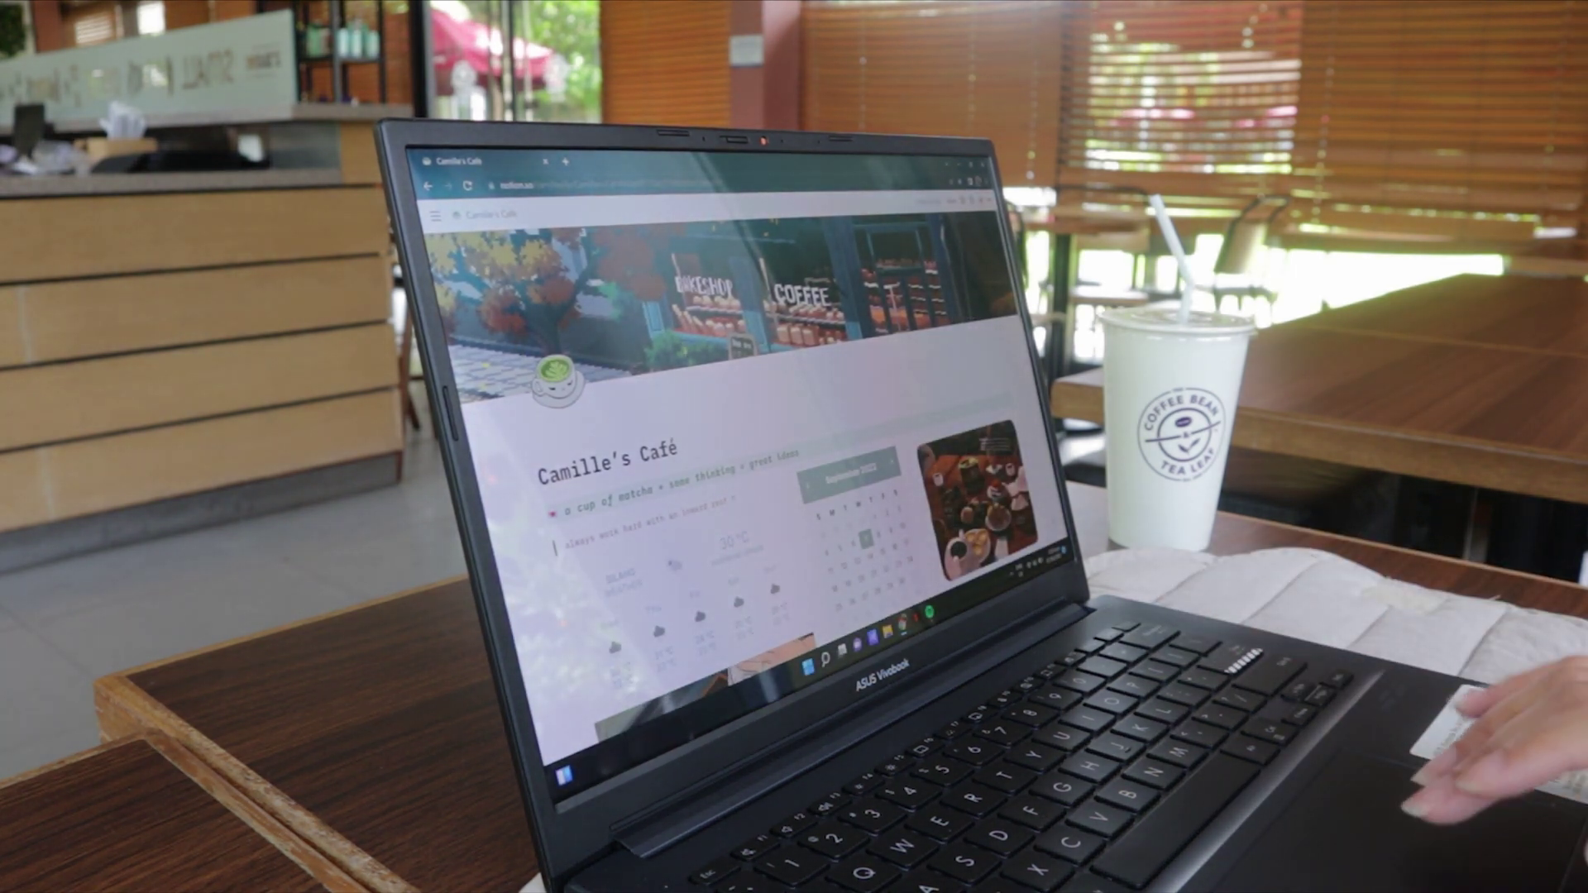
pyautogui.scroll(-3, 720, 398)
pyautogui.scroll(-10, 720, 414)
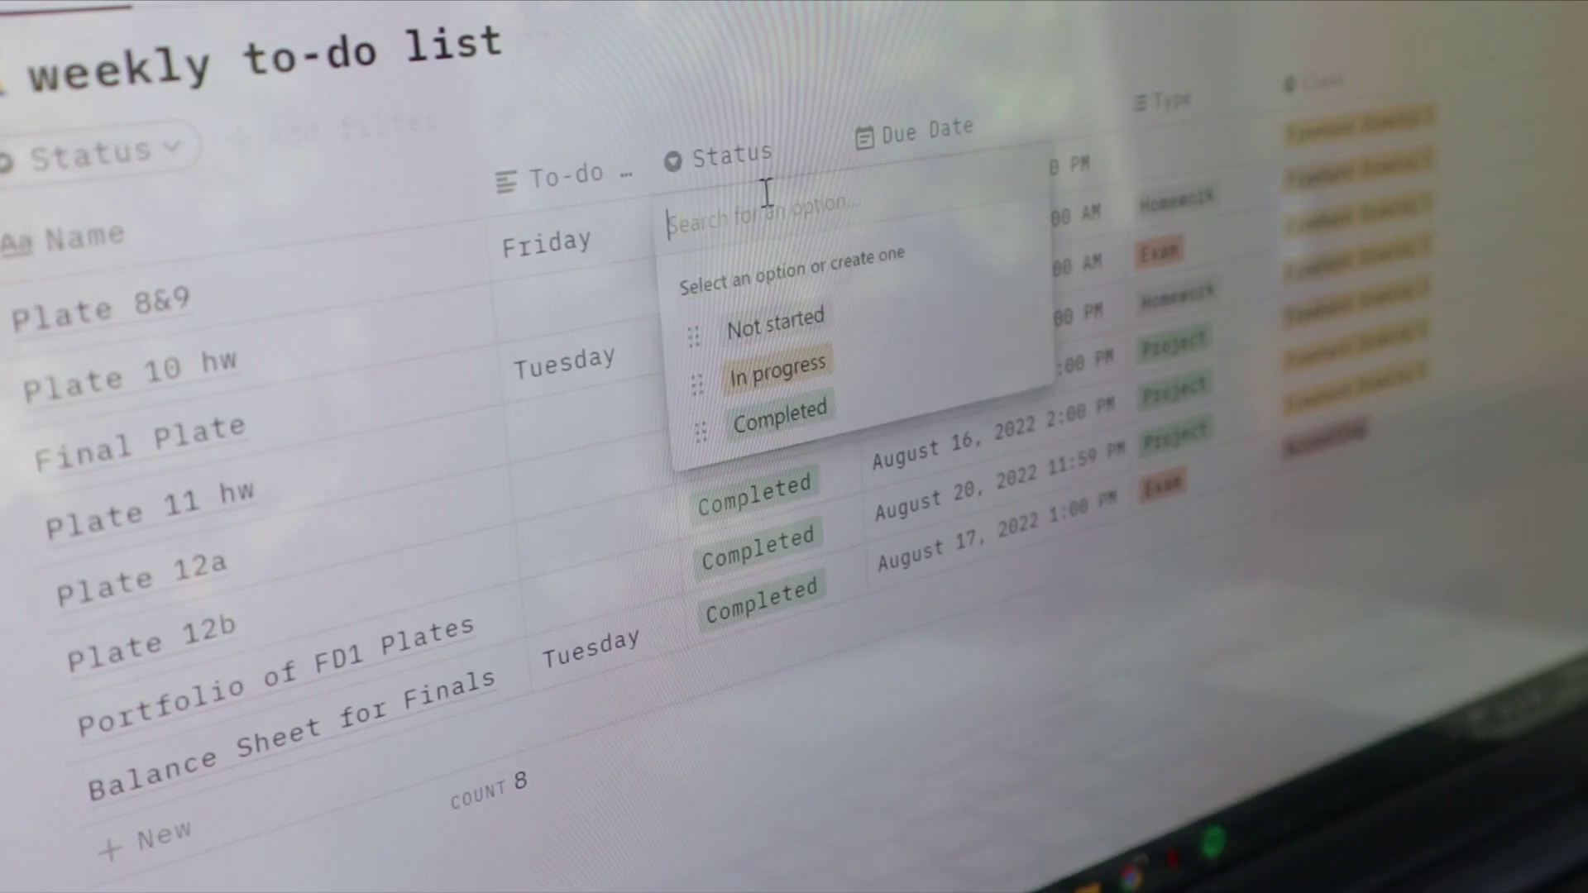
pyautogui.click(781, 411)
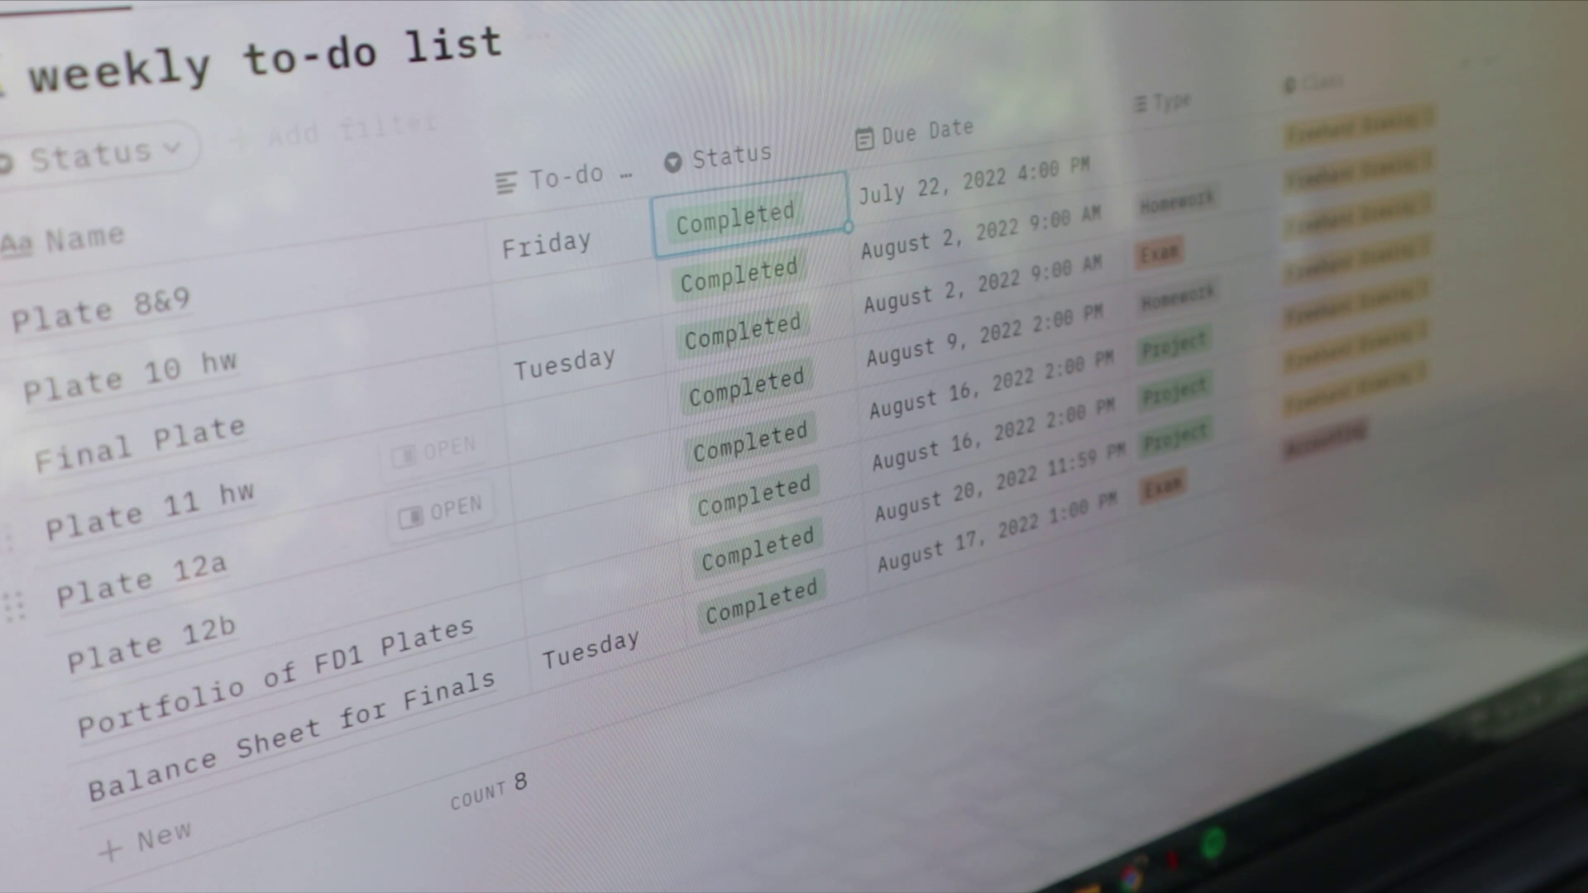
pyautogui.click(1175, 171)
pyautogui.click(1196, 289)
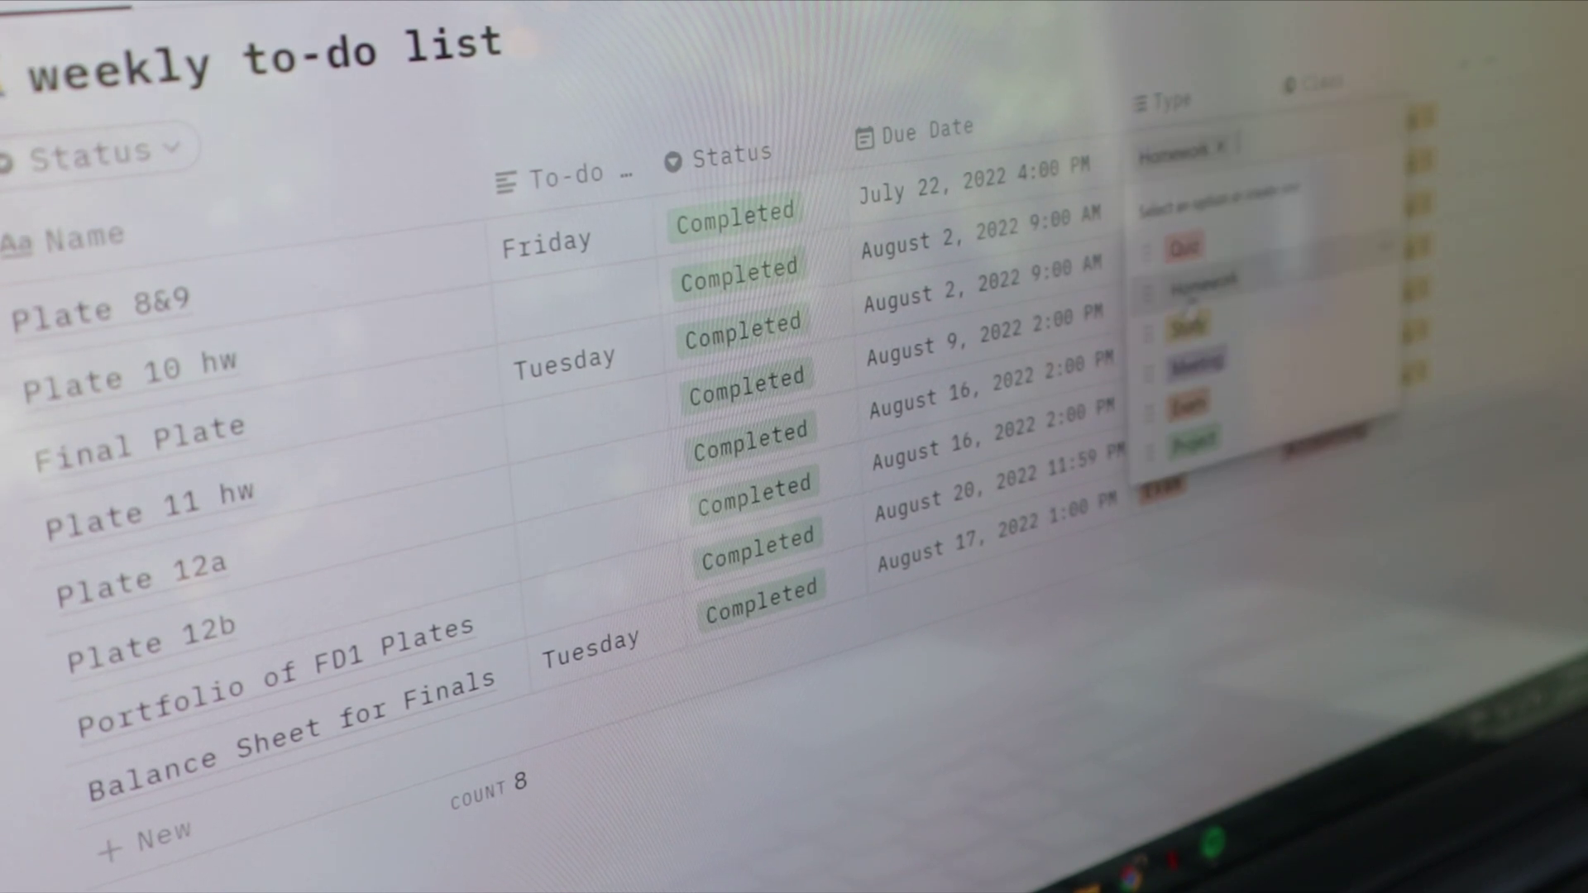
pyautogui.click(1192, 612)
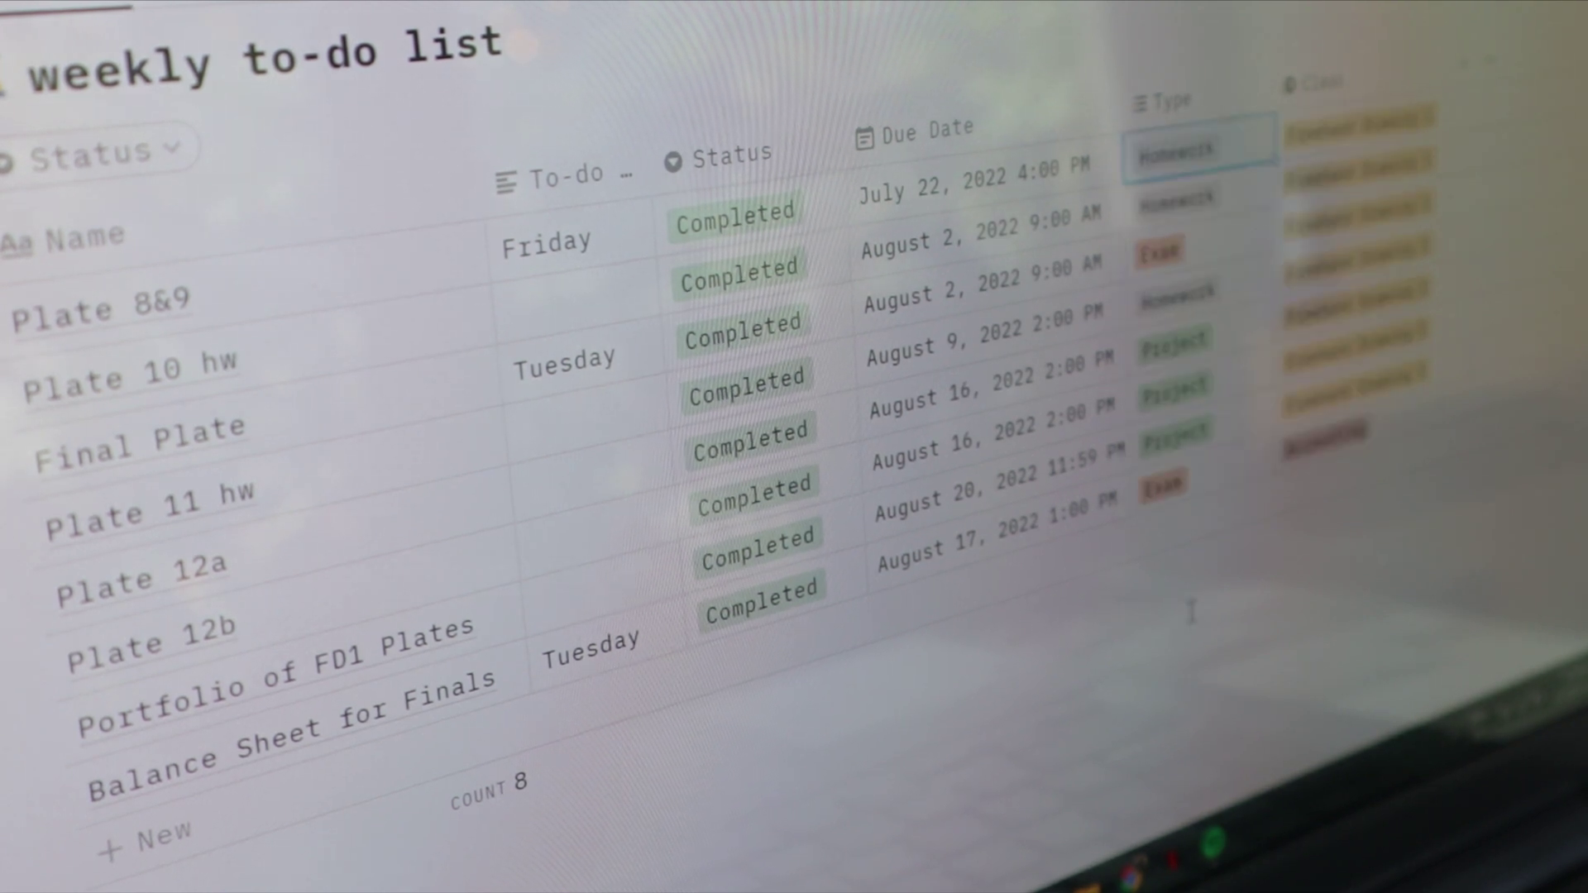
pyautogui.click(1192, 612)
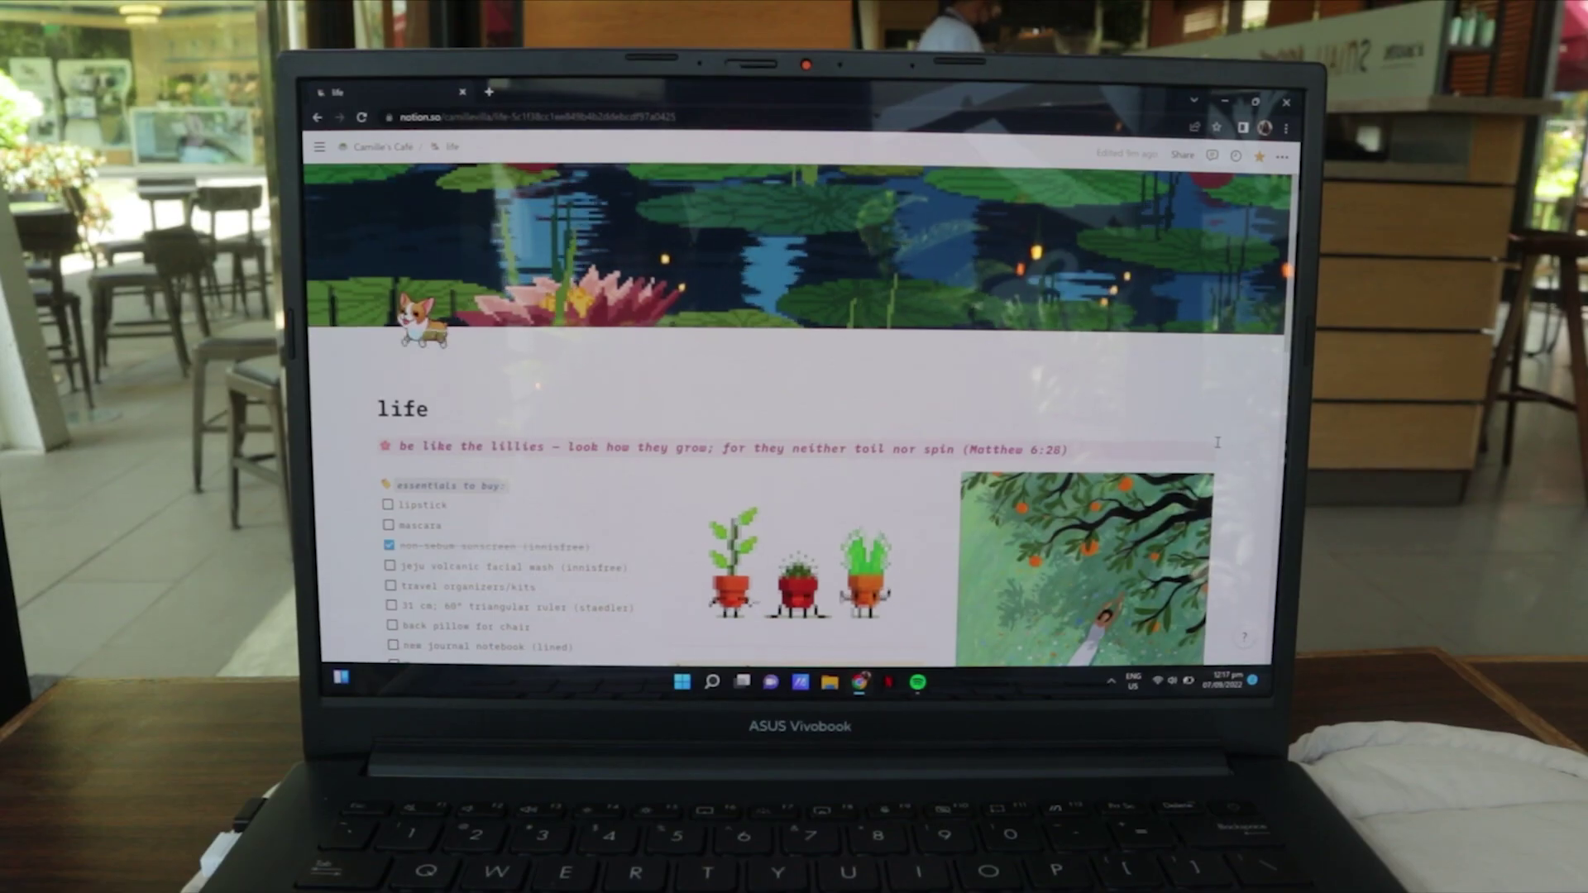
# - Add 'showerdbackevotions' after the 9:30 am slot in the weekend schedule
pyautogui.scroll(-3, 1222, 444)
pyautogui.scroll(-8, 1222, 444)
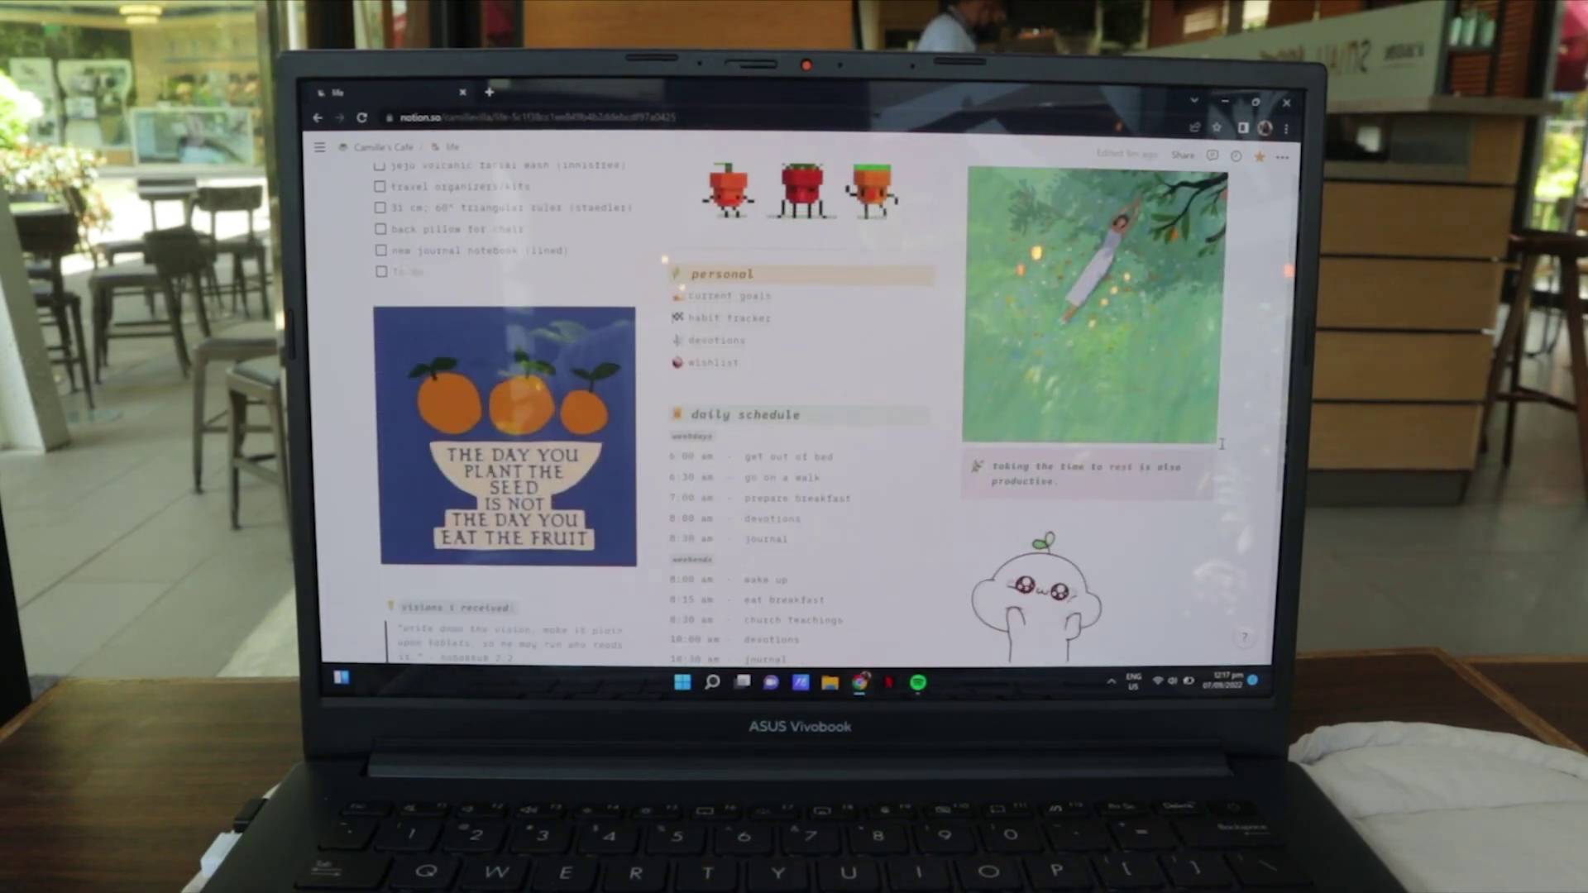
pyautogui.scroll(-3, 1222, 444)
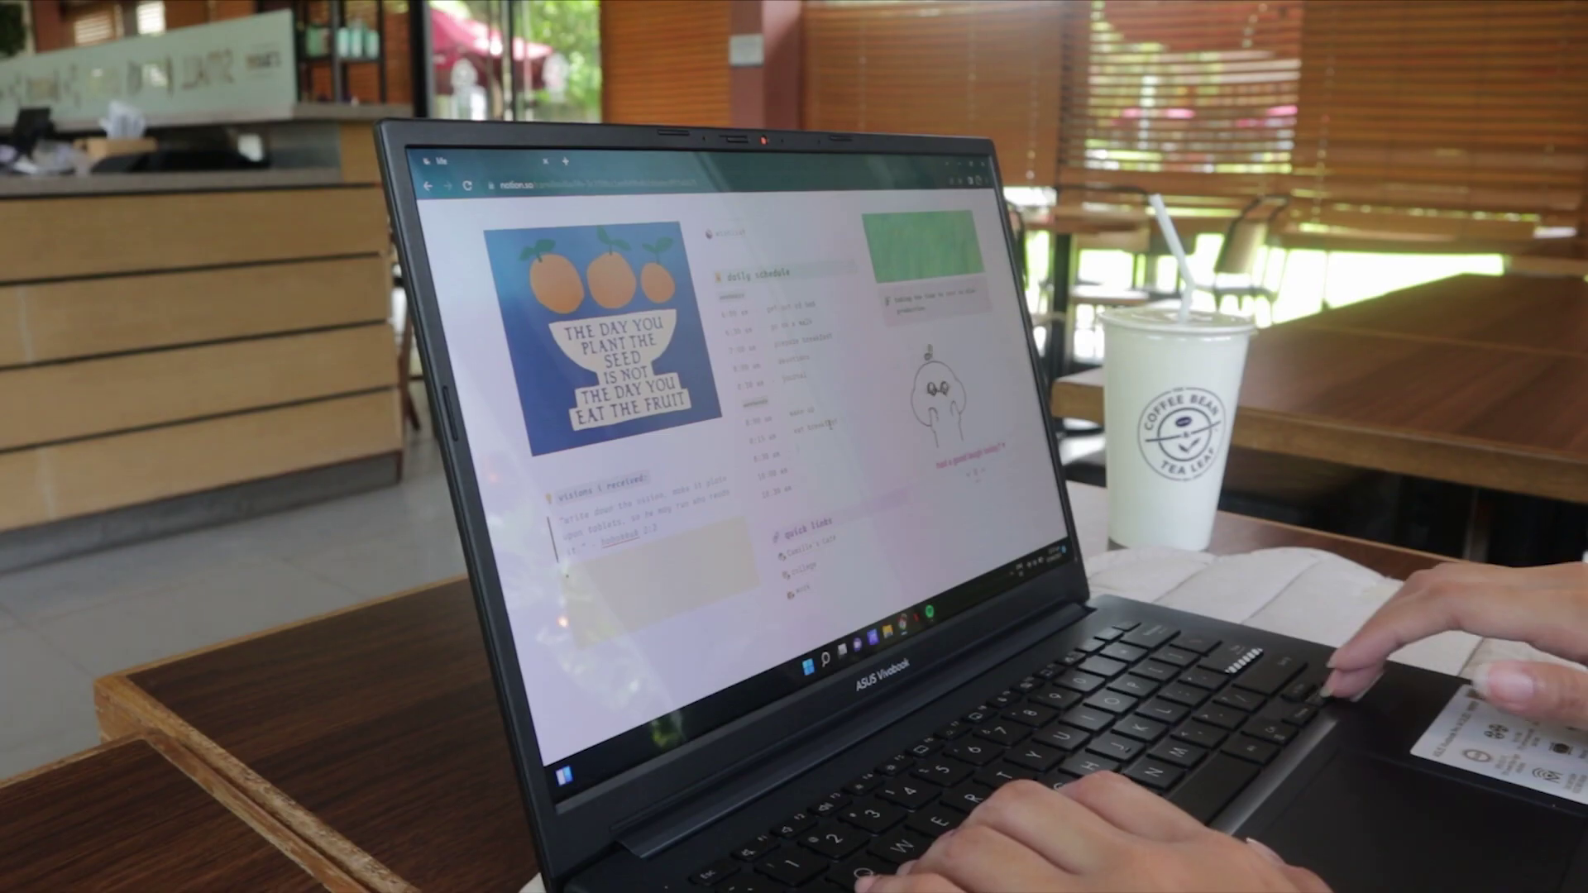
pyautogui.write('shower')
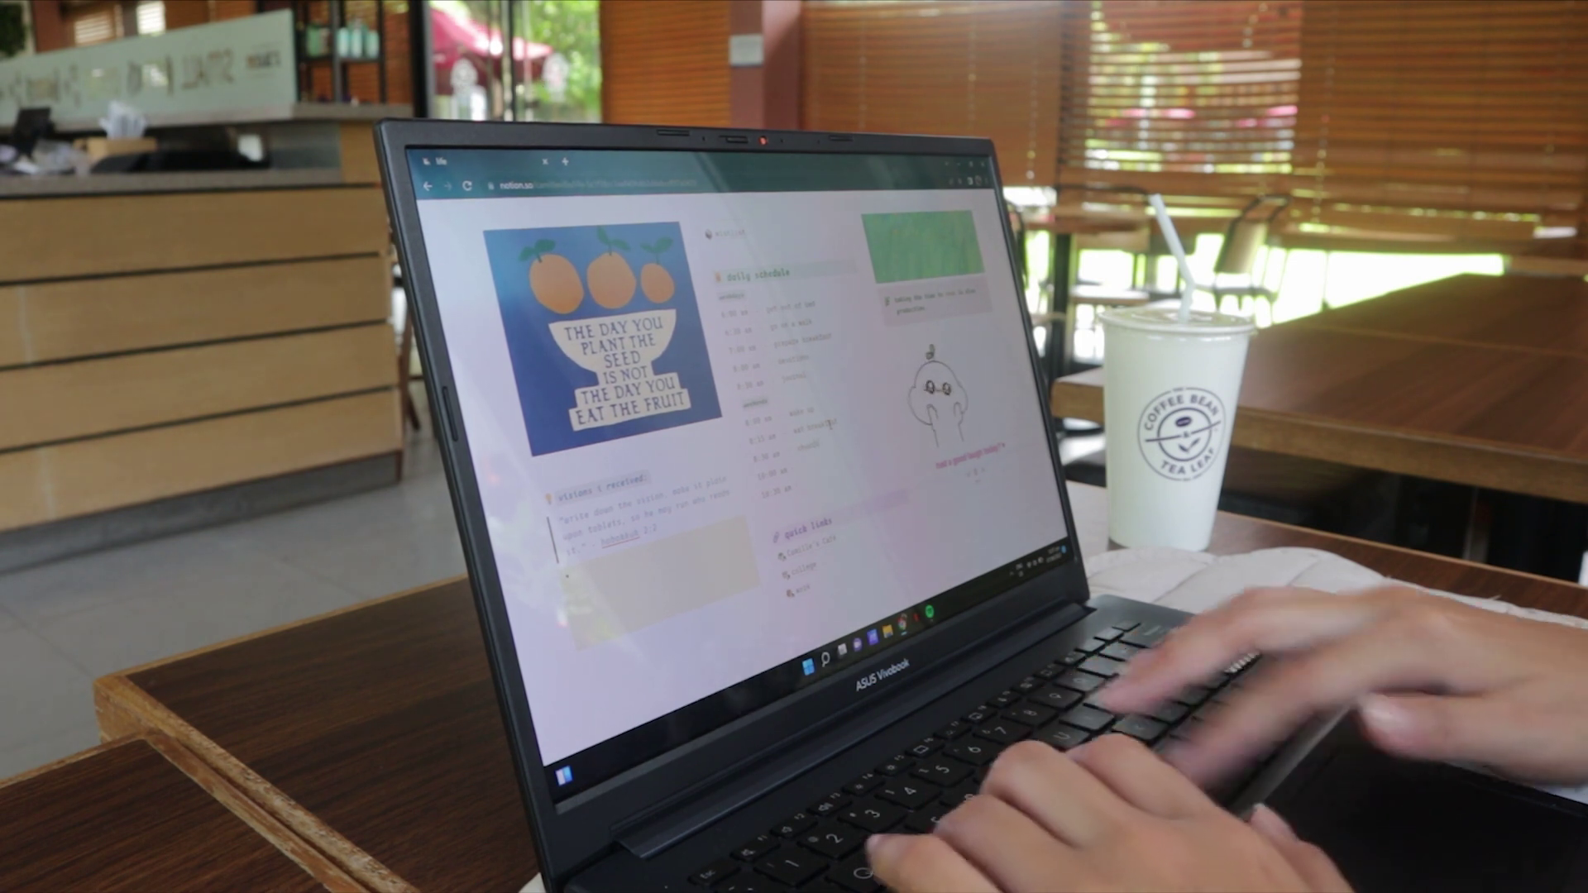
pyautogui.write('dback')
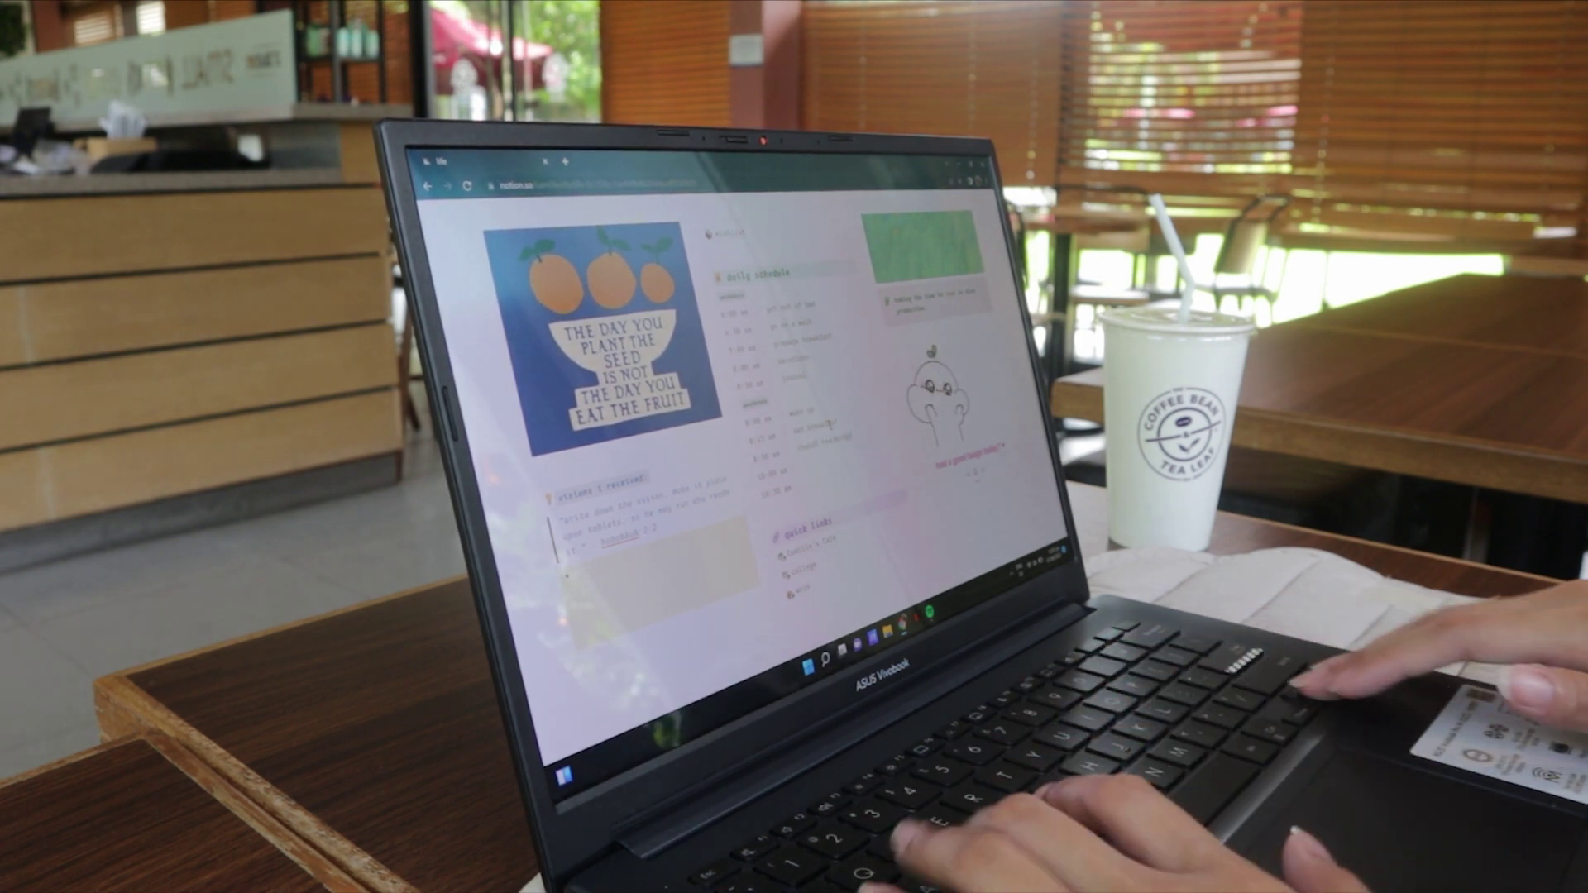
pyautogui.write('evotions')
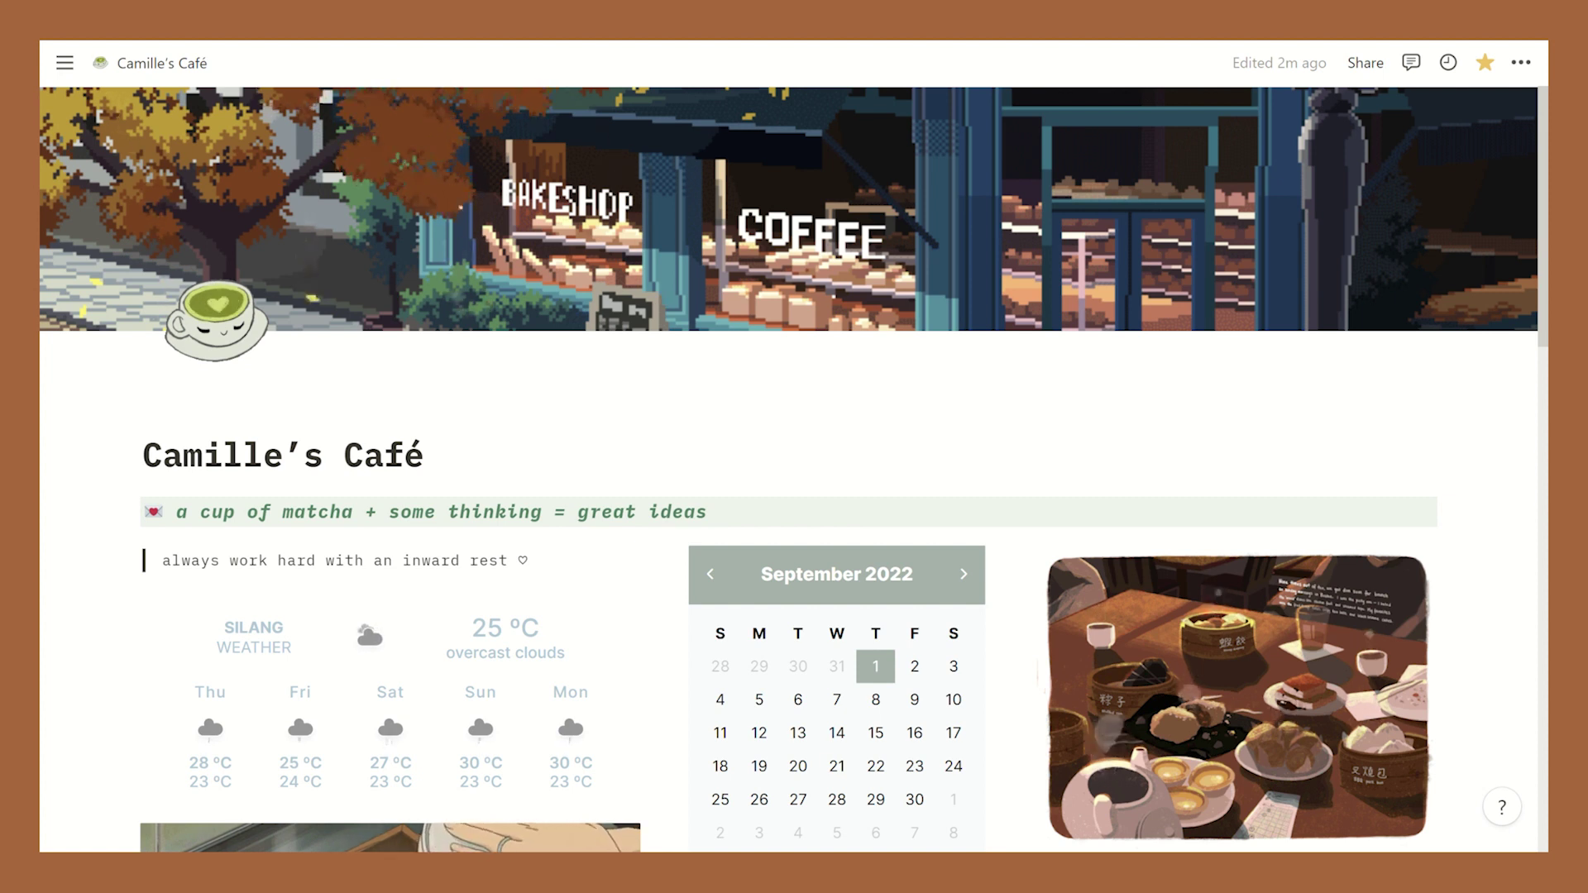
pyautogui.moveTo(73, 74)
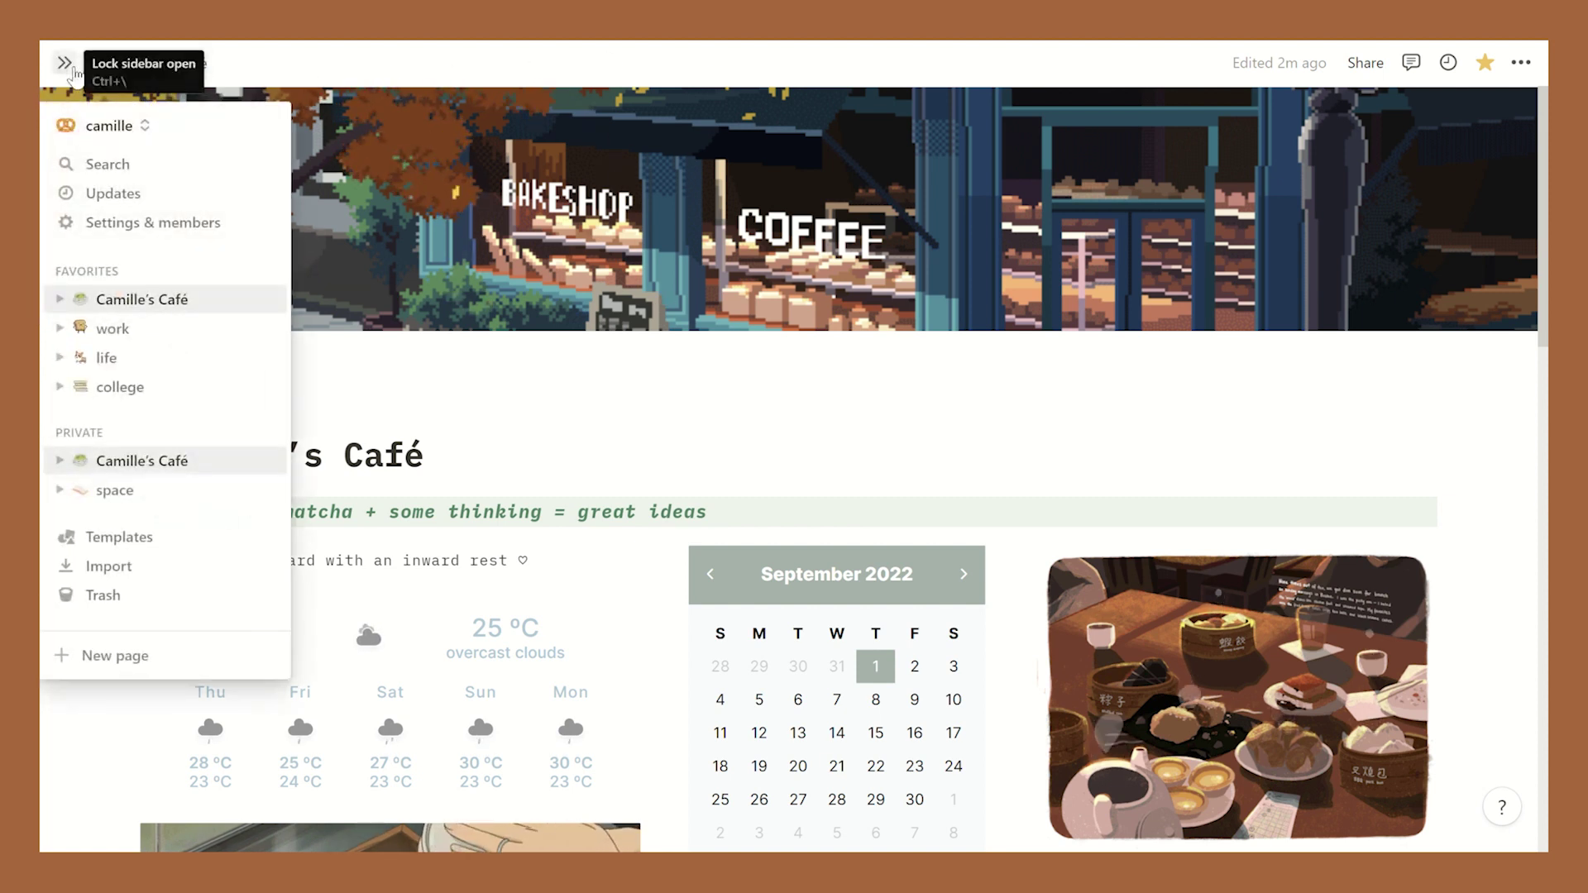
pyautogui.click(73, 75)
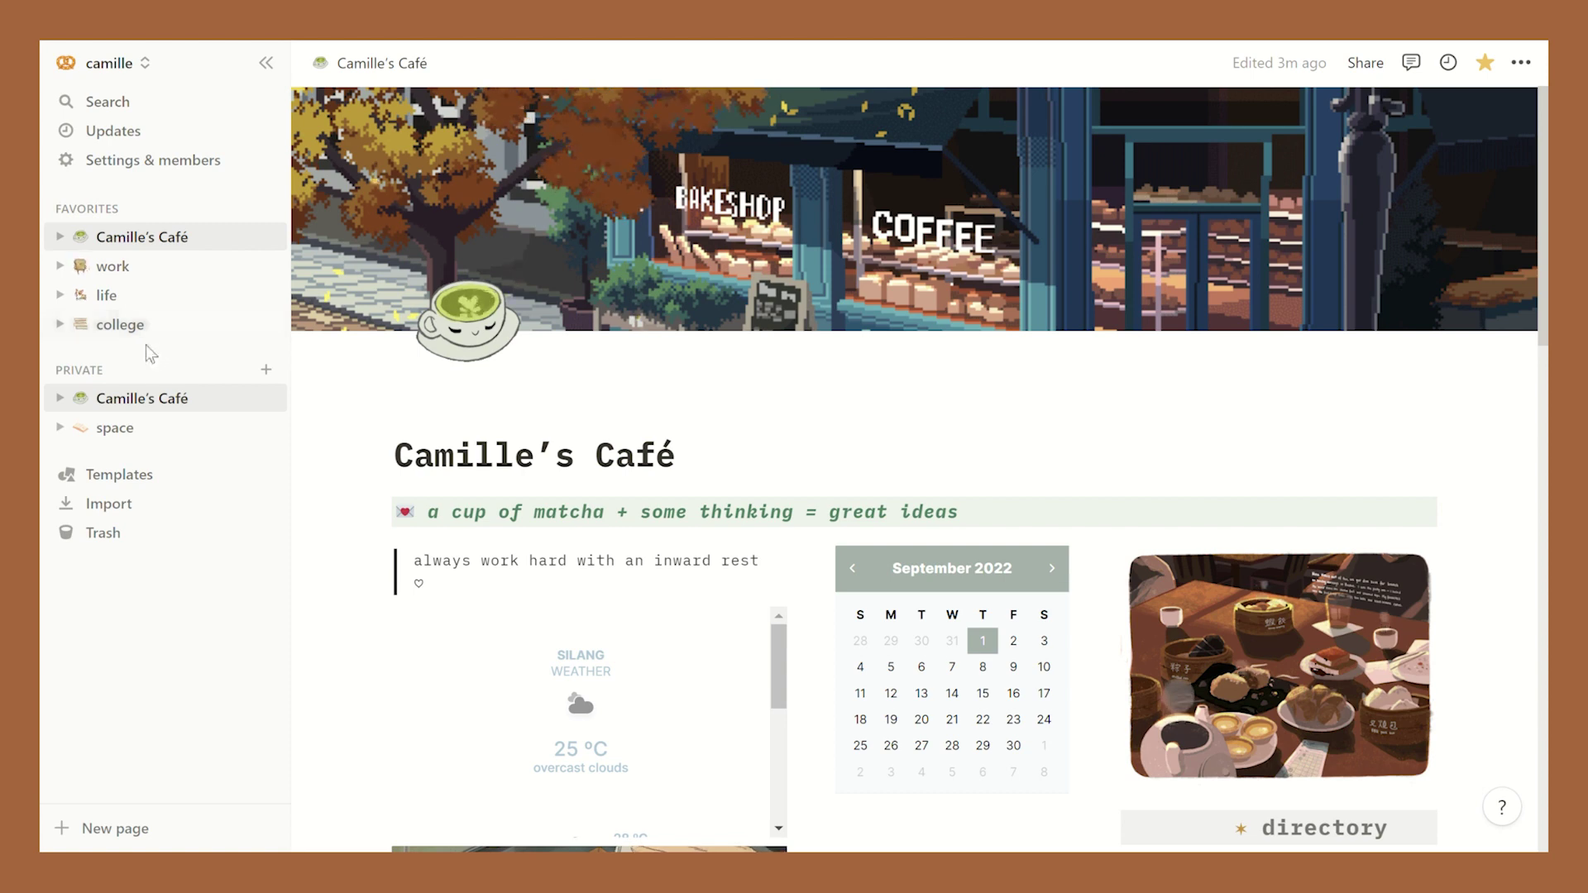
pyautogui.click(158, 486)
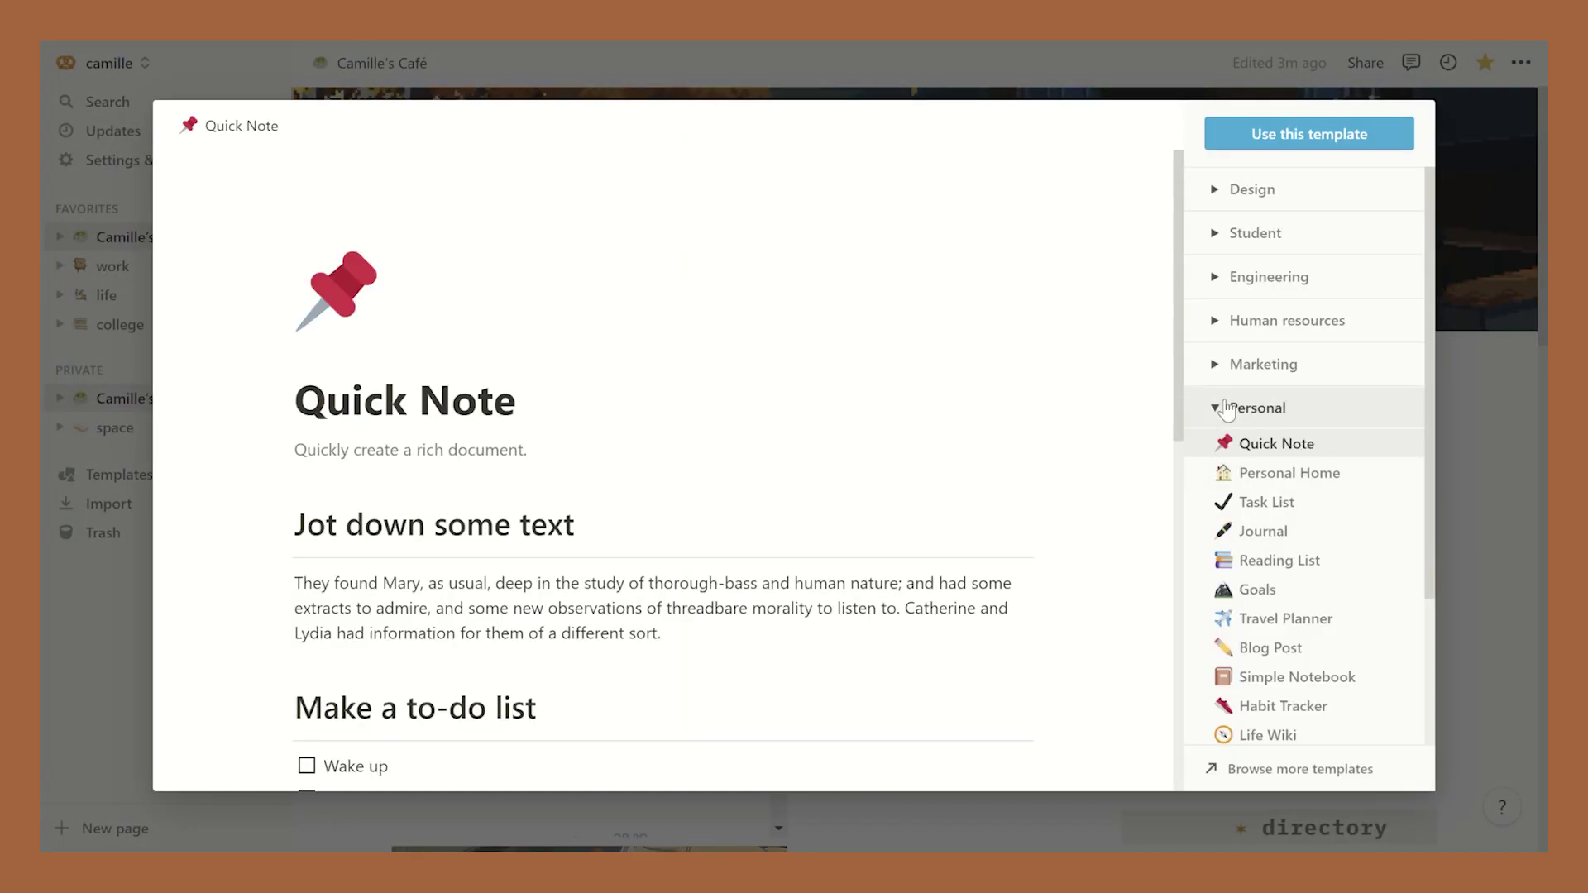
pyautogui.scroll(-6, 1161, 370)
pyautogui.scroll(8, 1160, 370)
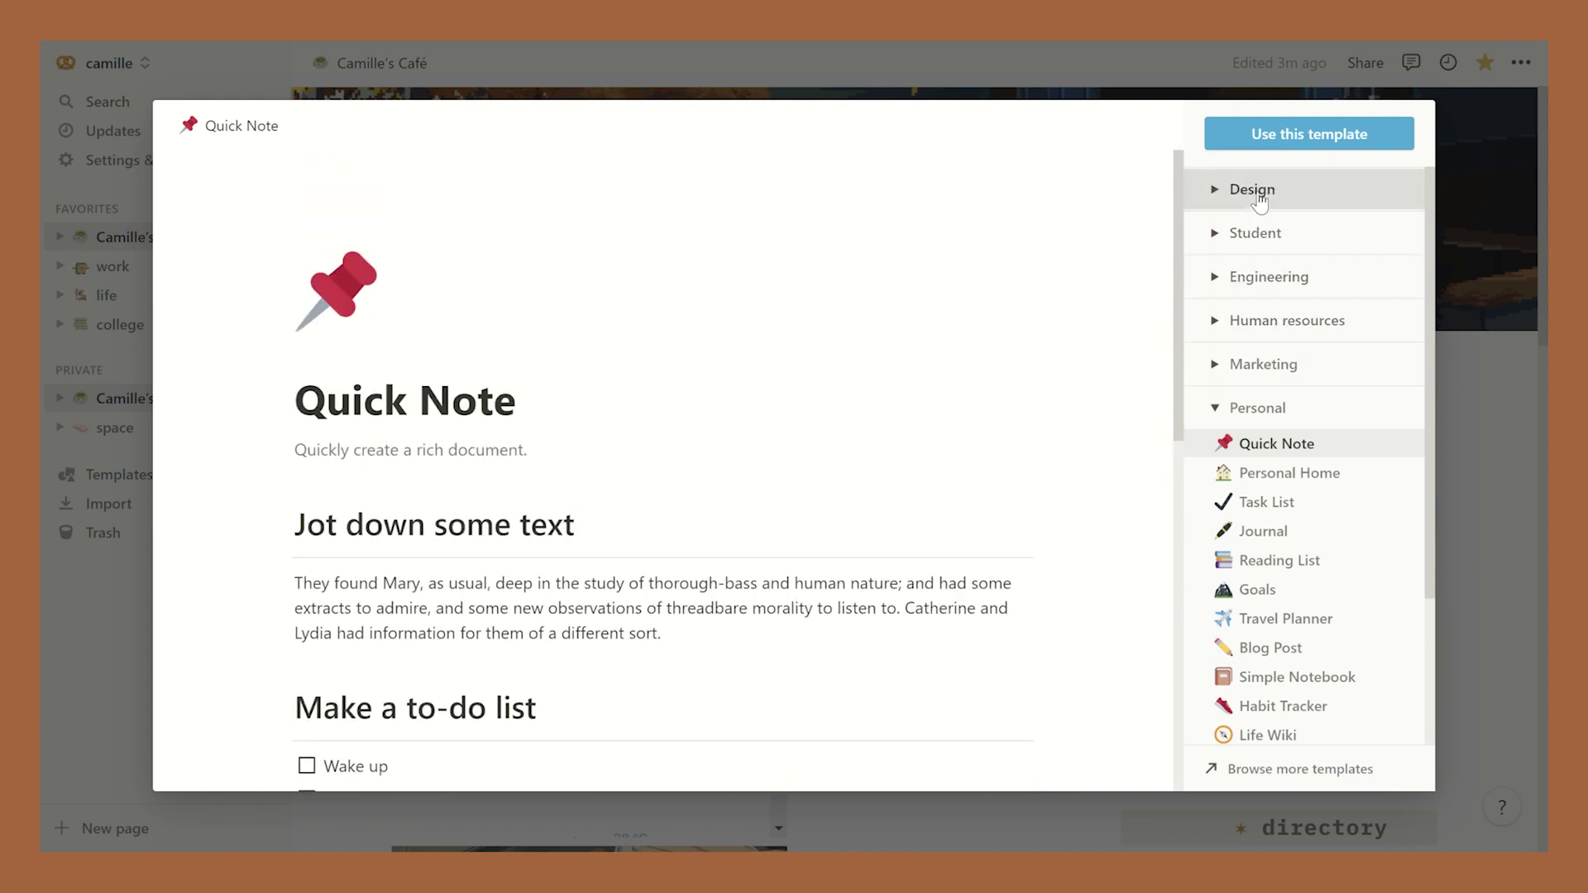
pyautogui.click(1228, 189)
pyautogui.click(1314, 423)
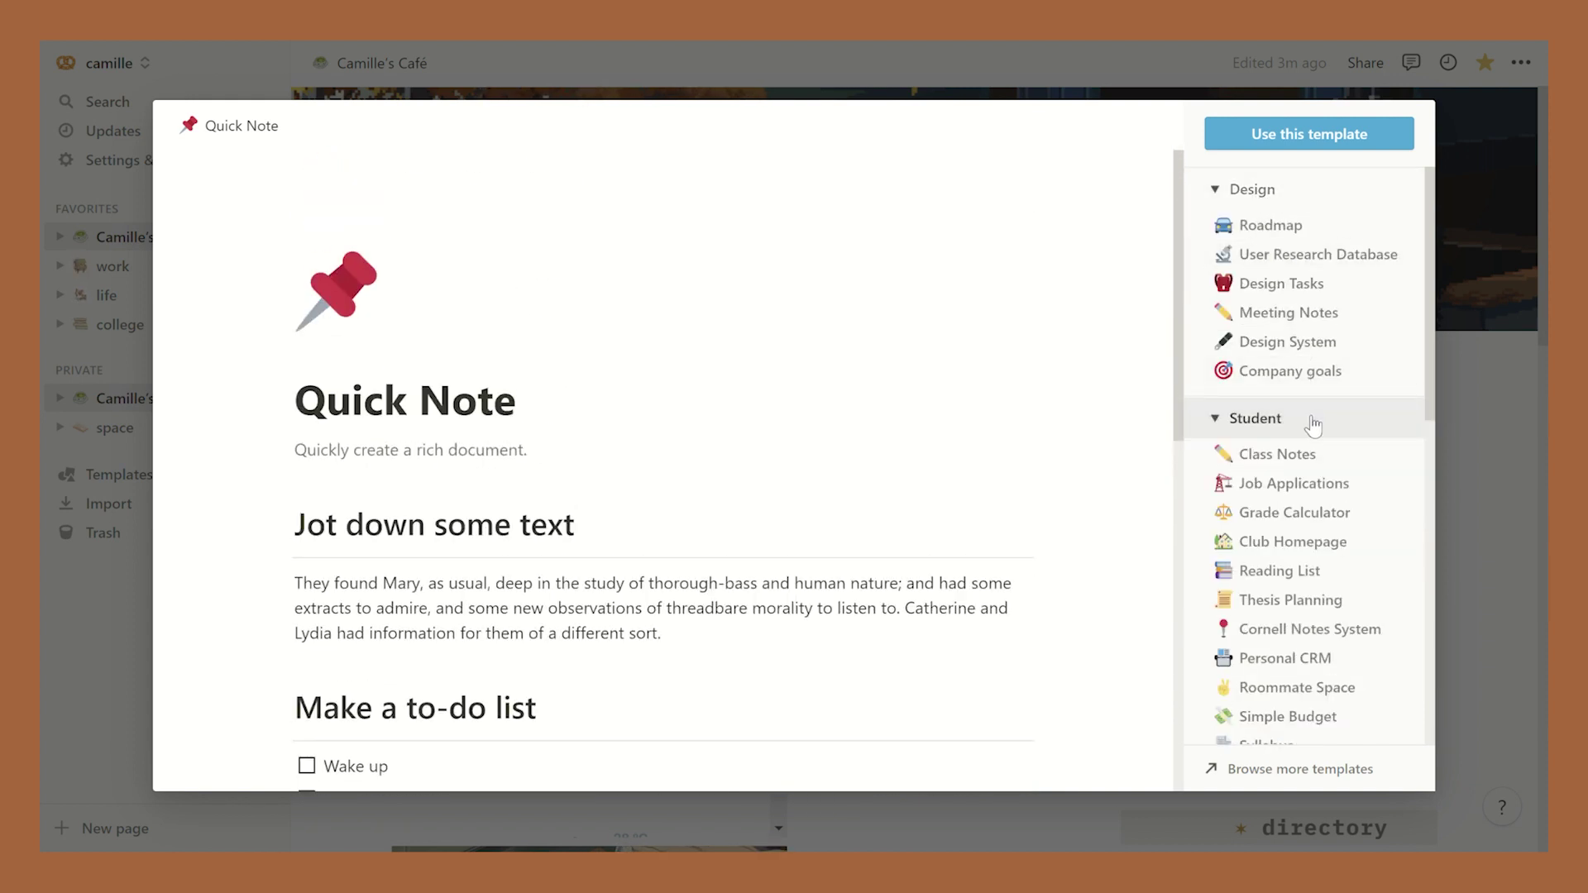
pyautogui.click(80, 263)
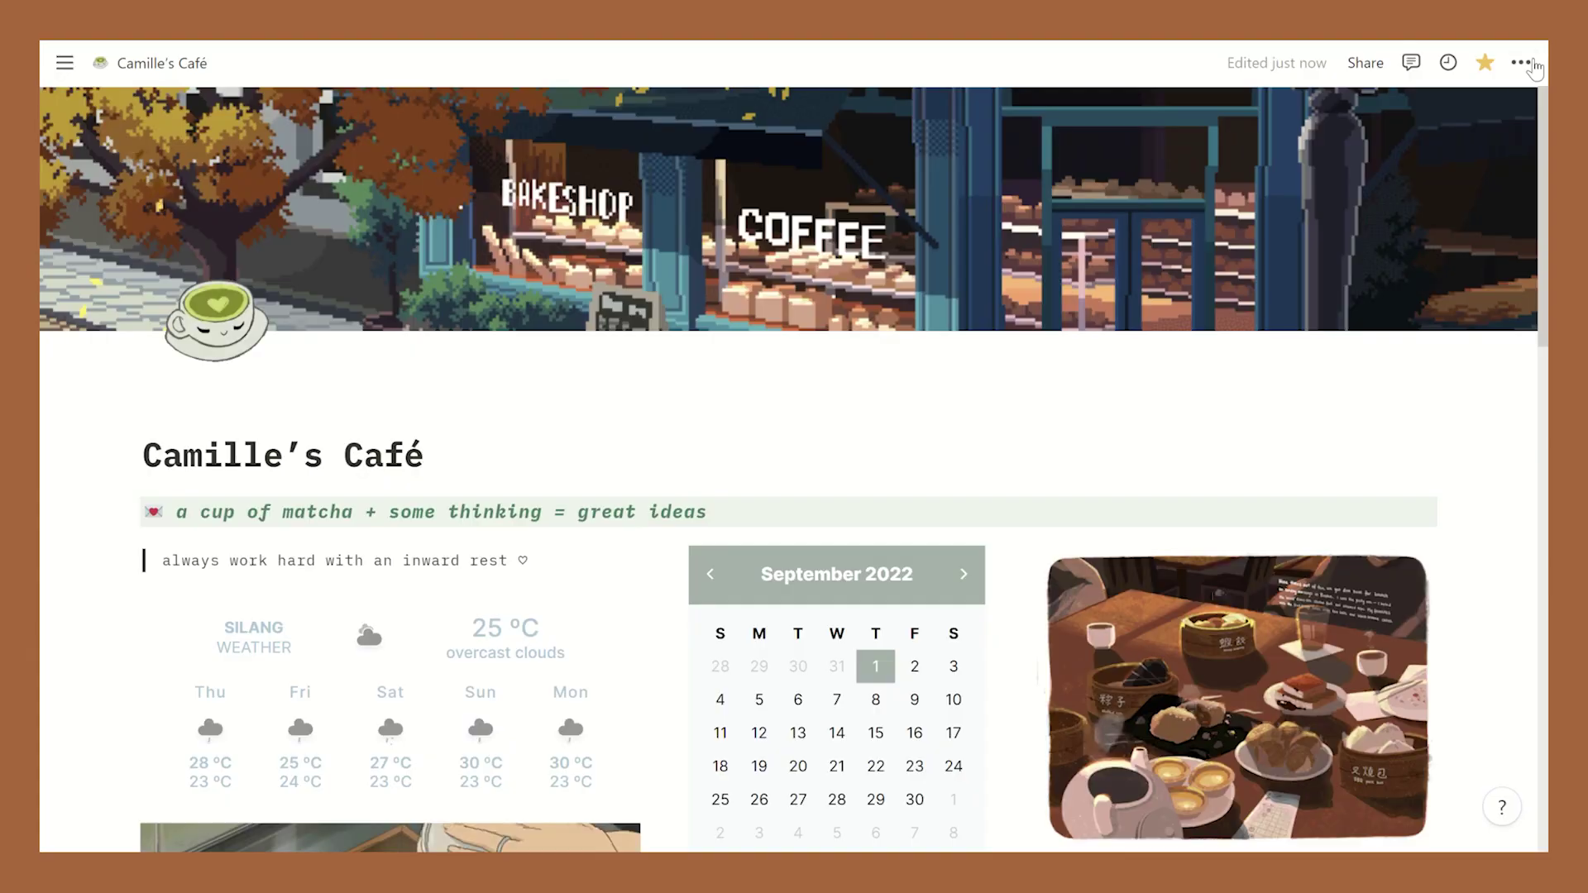
pyautogui.click(243, 327)
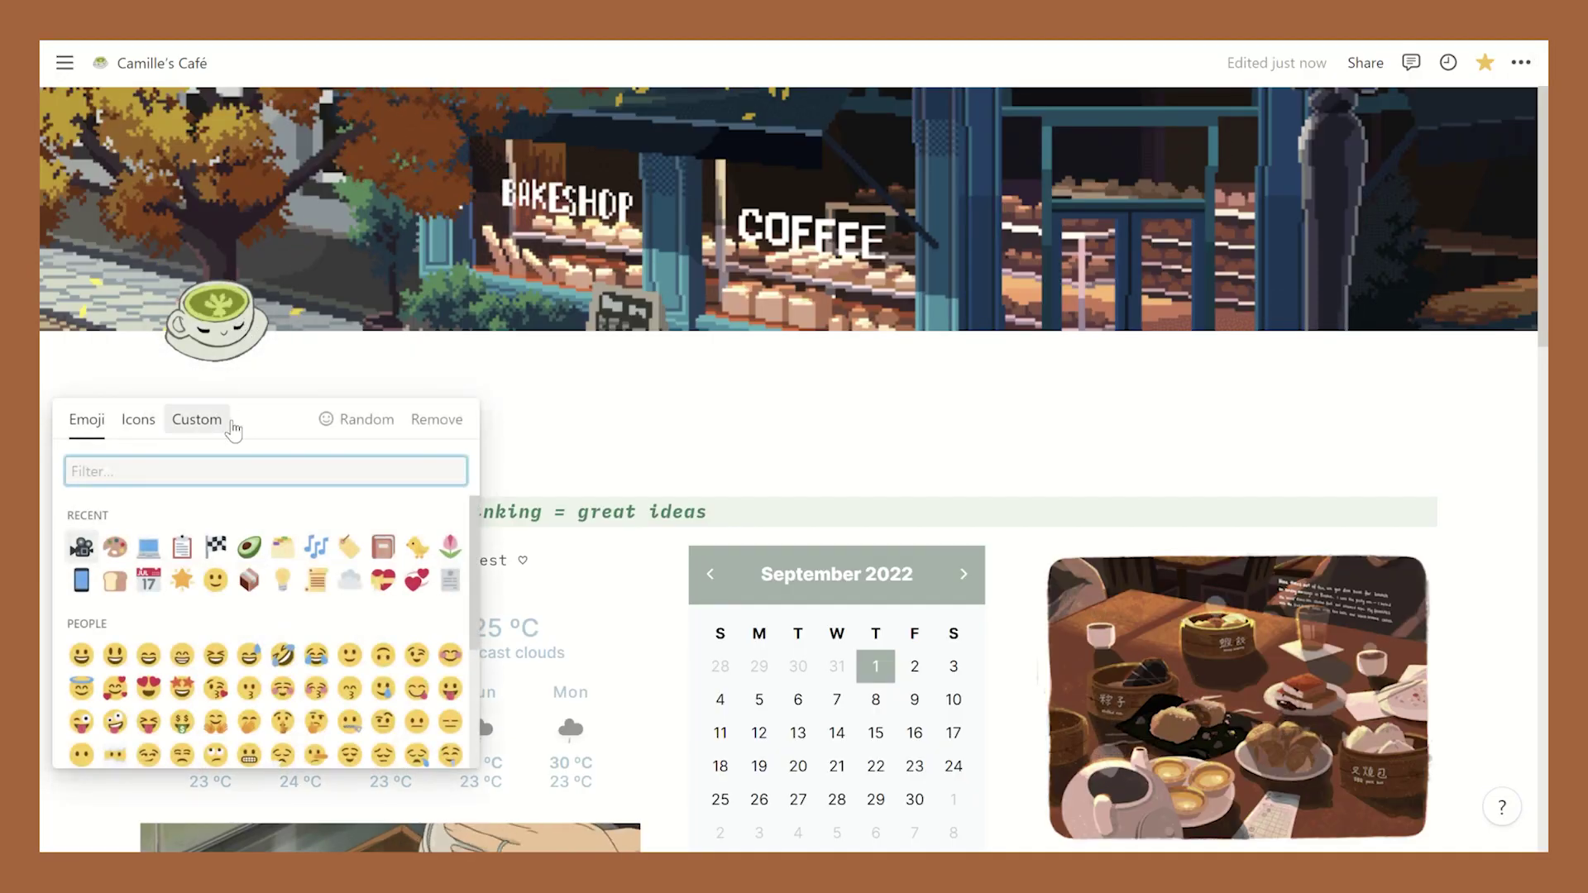
pyautogui.moveTo(475, 506)
pyautogui.mouseDown()
pyautogui.moveTo(447, 792)
pyautogui.moveTo(473, 509)
pyautogui.mouseUp()
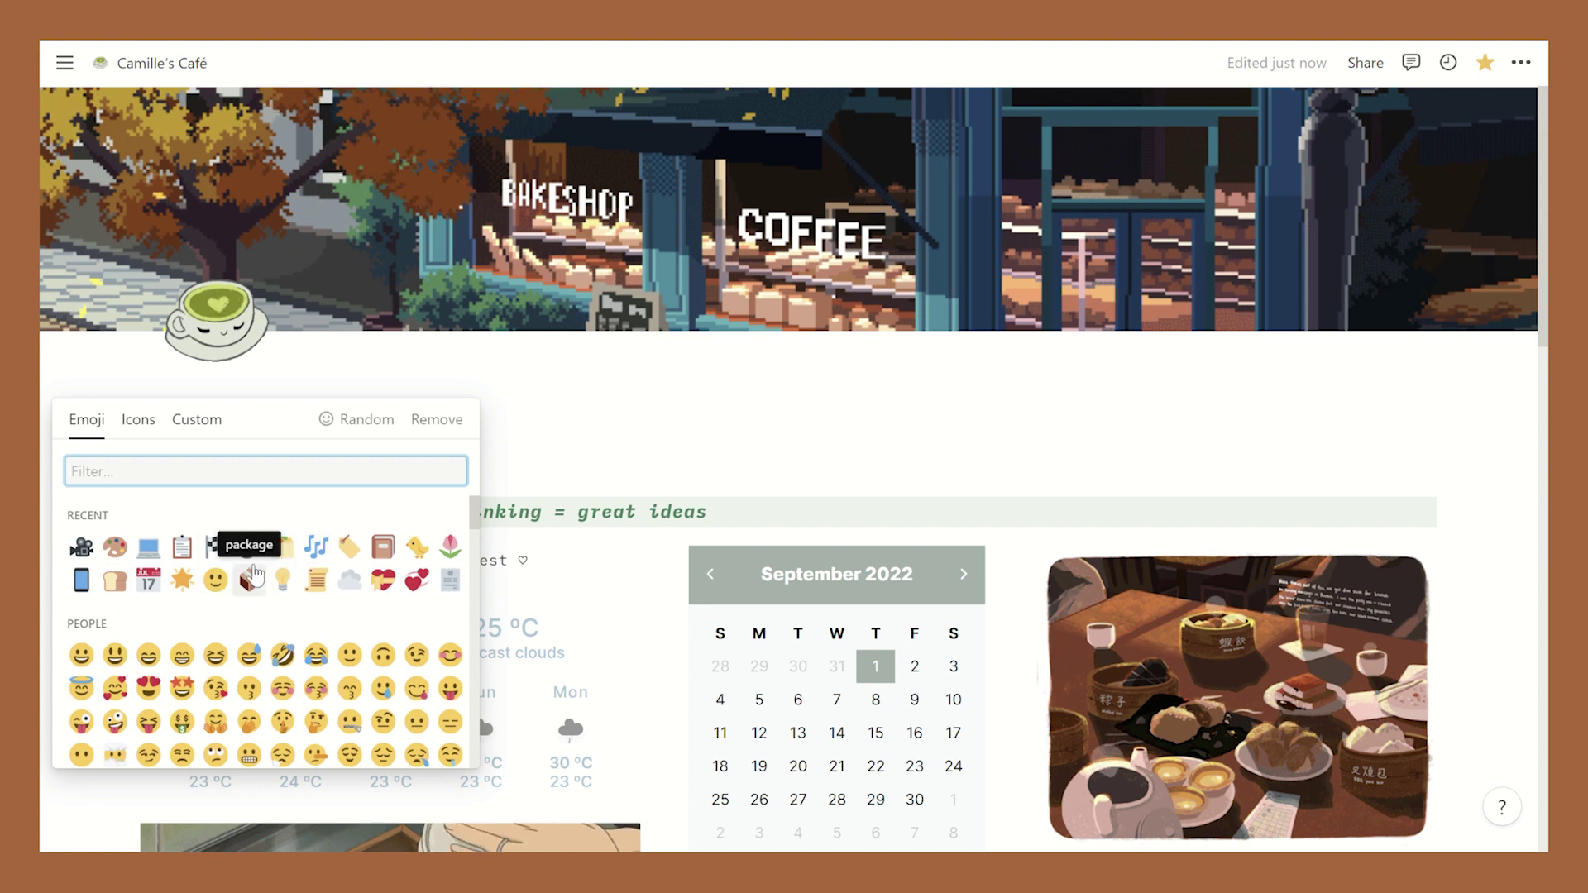
pyautogui.click(124, 586)
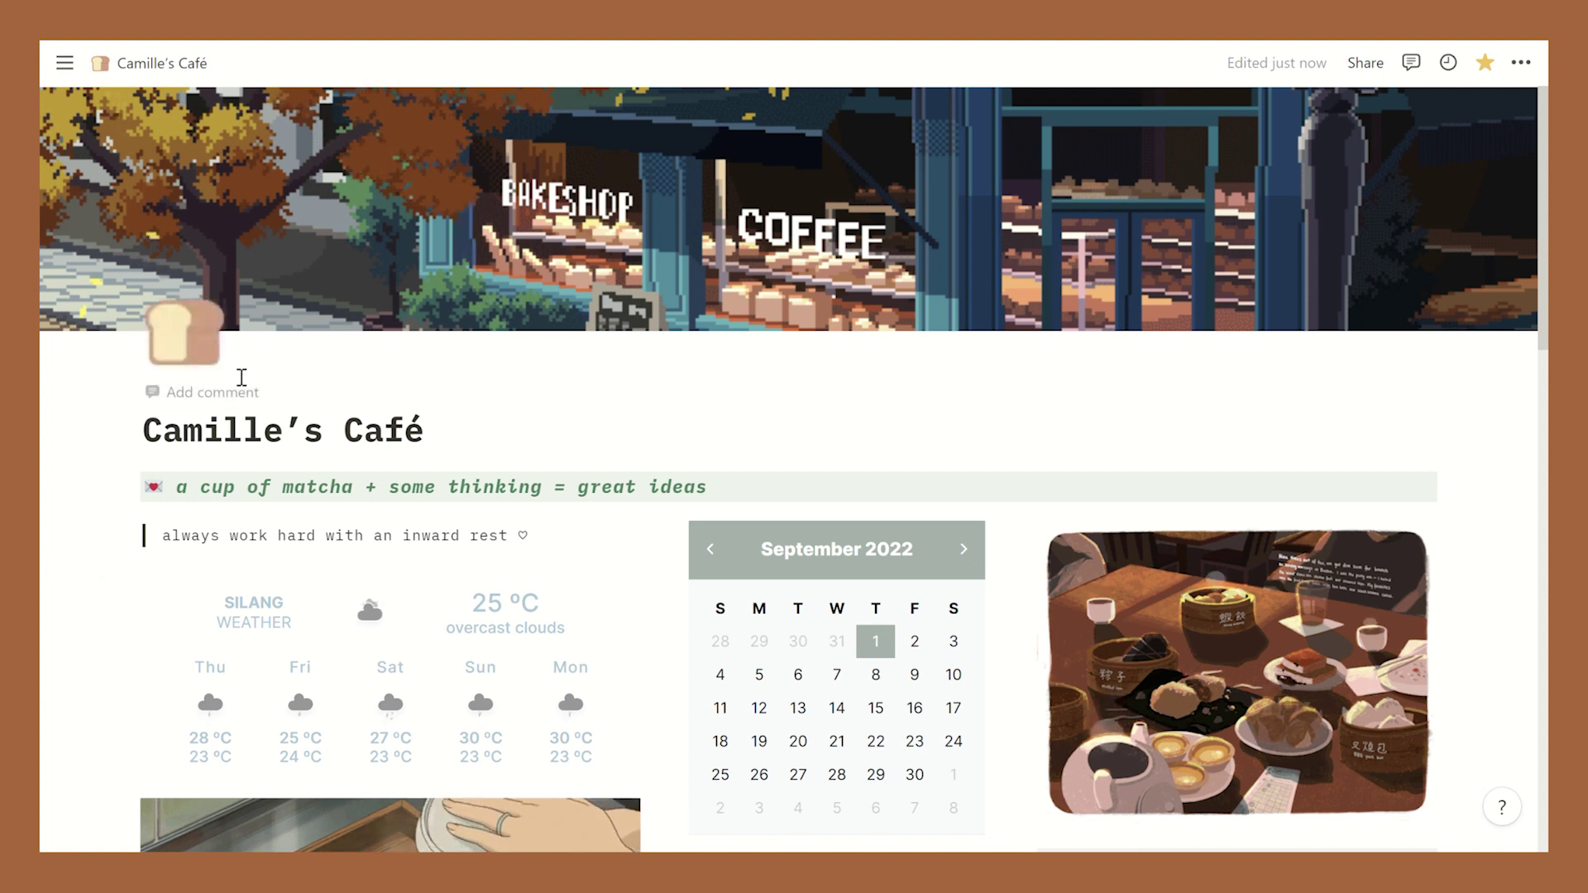
pyautogui.click(206, 341)
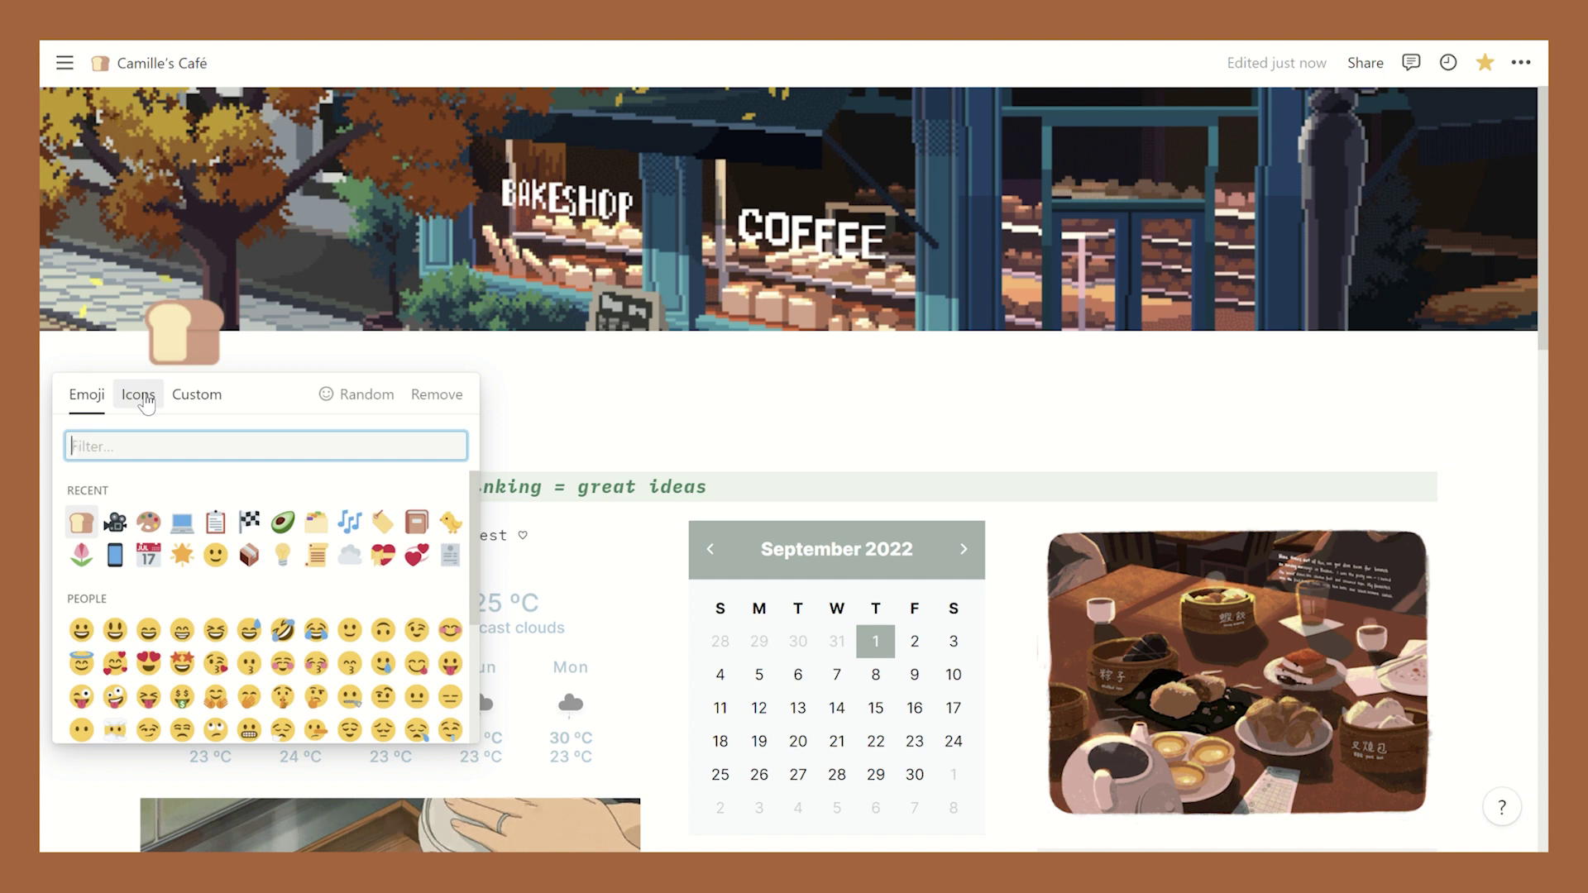
pyautogui.click(247, 345)
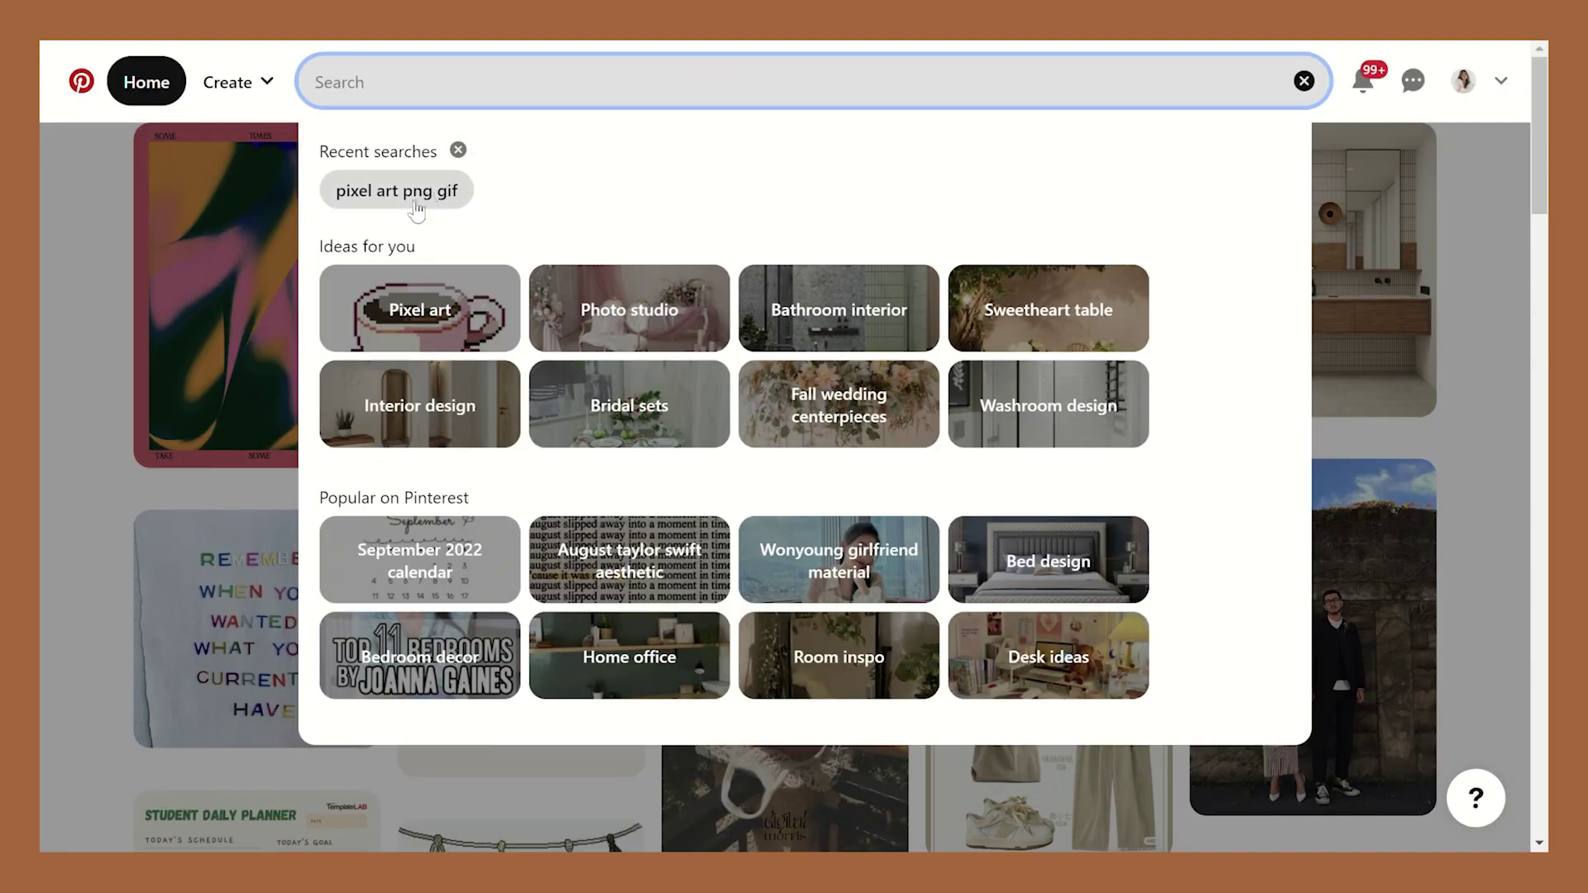
# - Rerun the 'pixel art png gif' search and open the Pixel Coffee Sticker pin
pyautogui.click(397, 191)
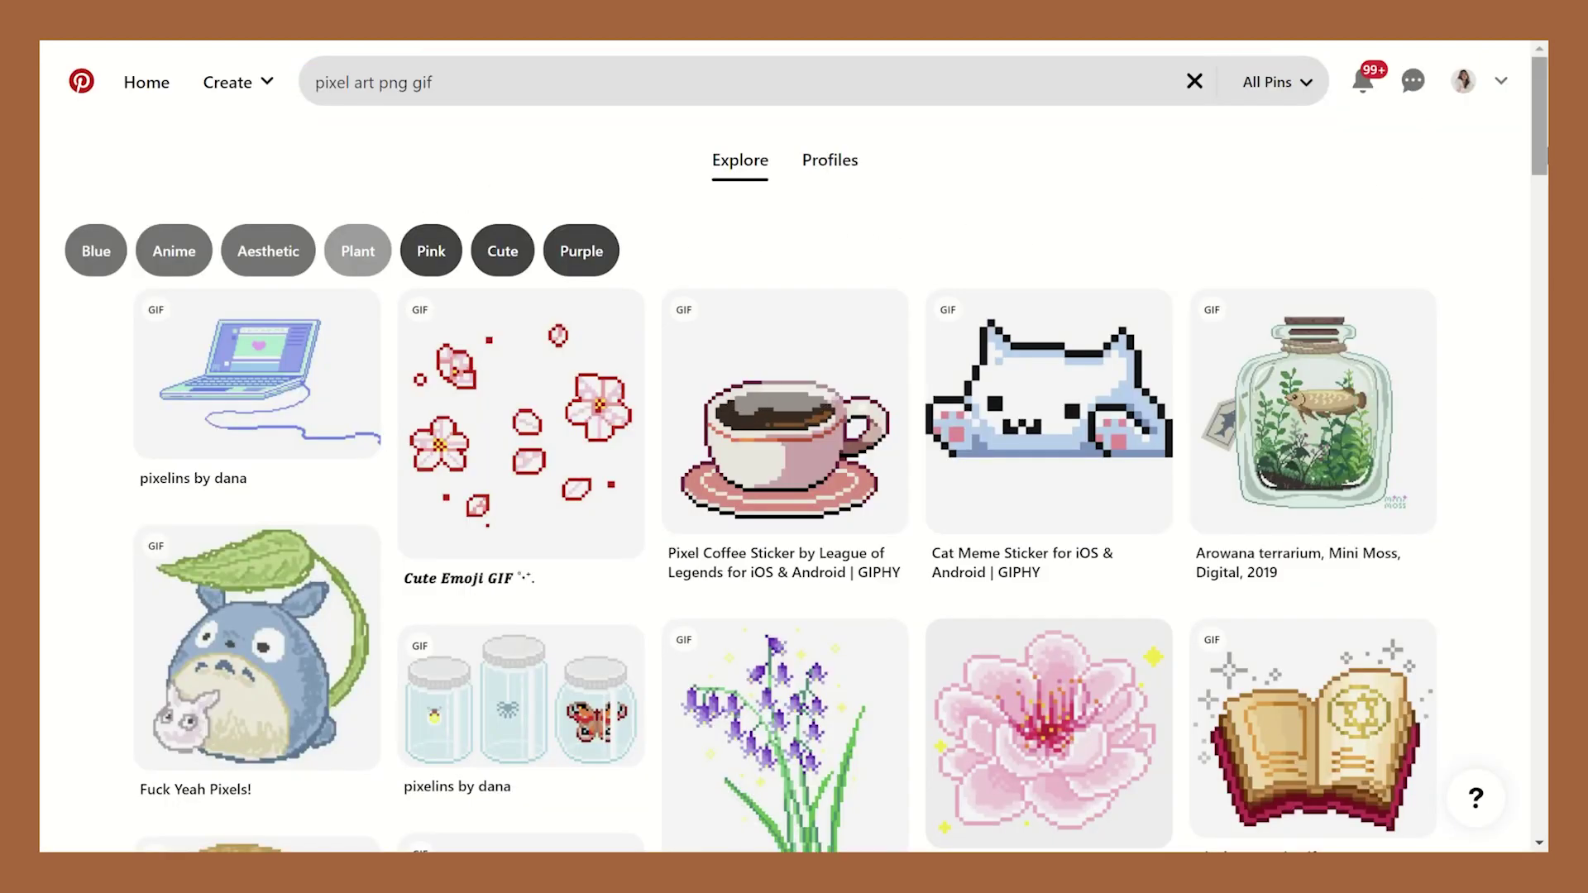
pyautogui.scroll(-6, 1540, 145)
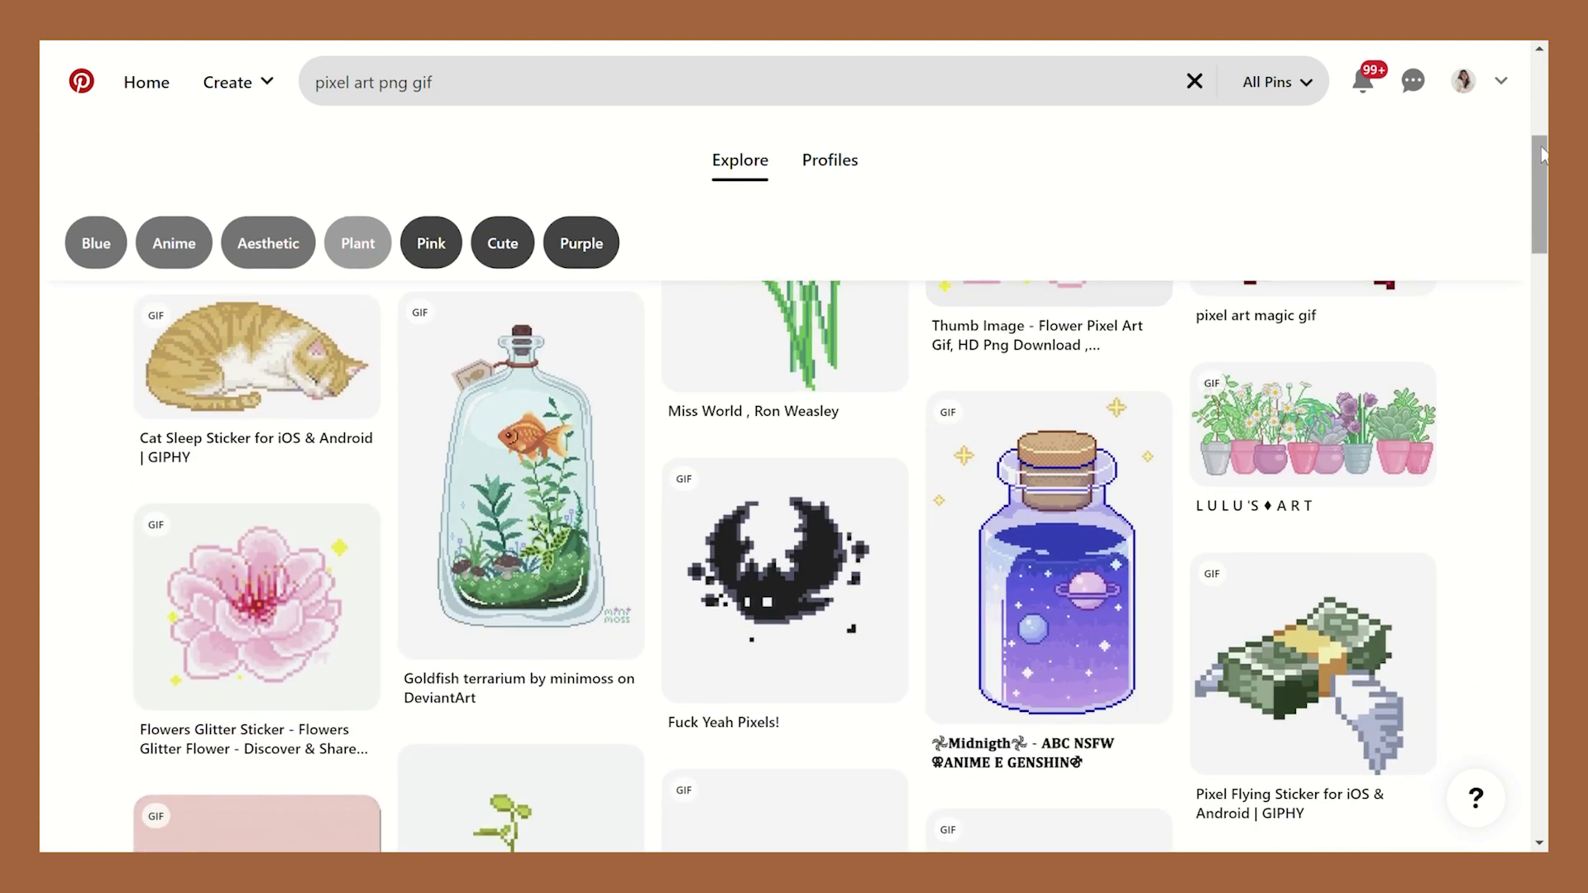
pyautogui.scroll(-9, 1541, 146)
pyautogui.scroll(12, 1541, 147)
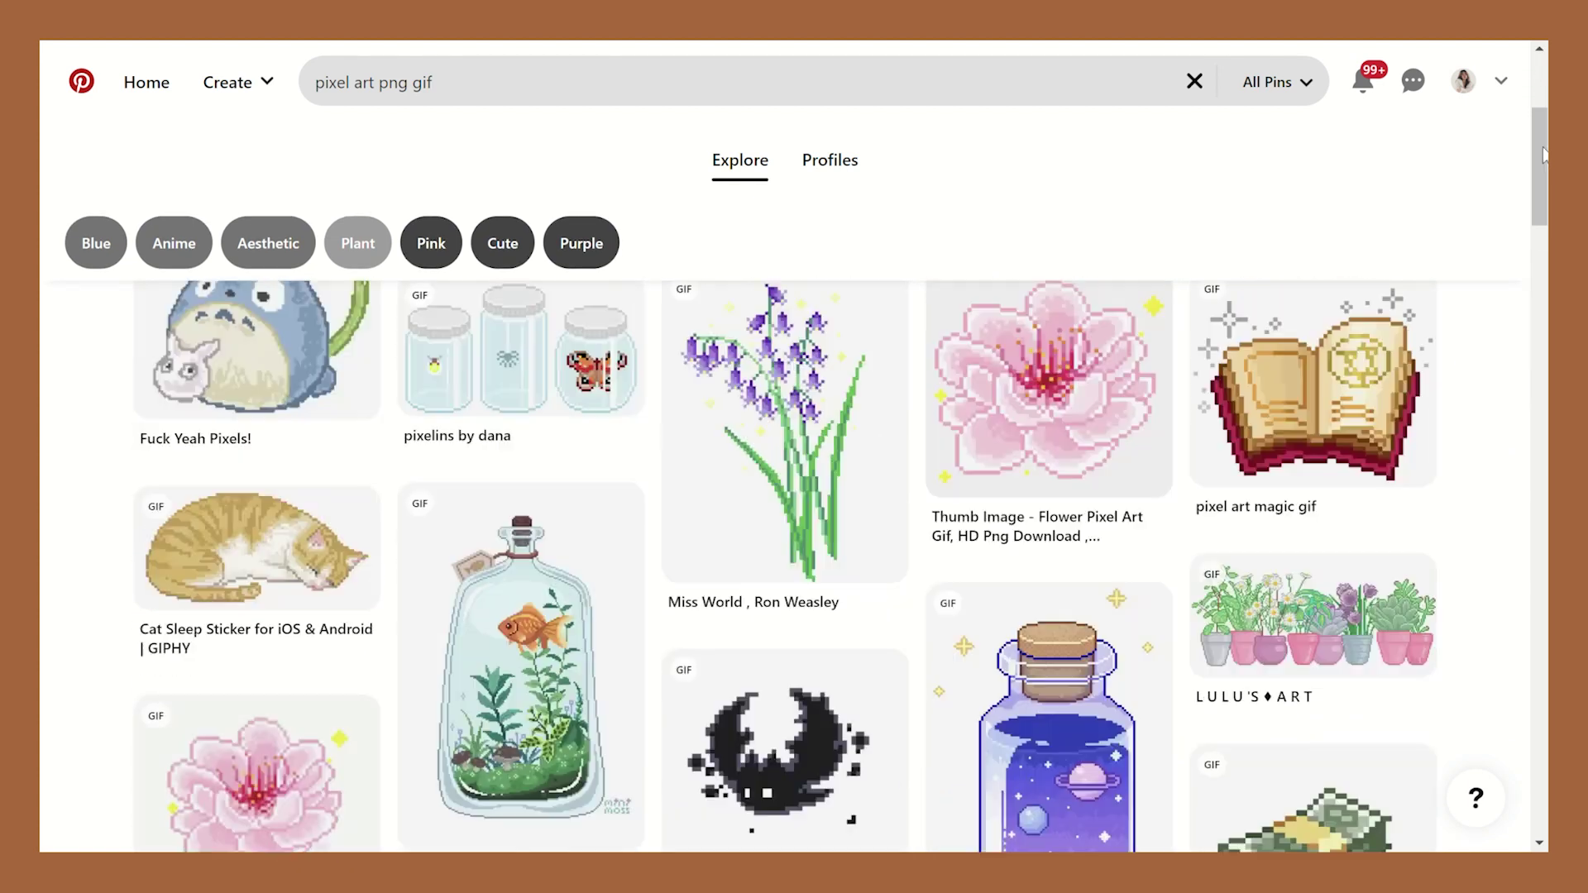
pyautogui.scroll(5, 1544, 155)
pyautogui.click(834, 420)
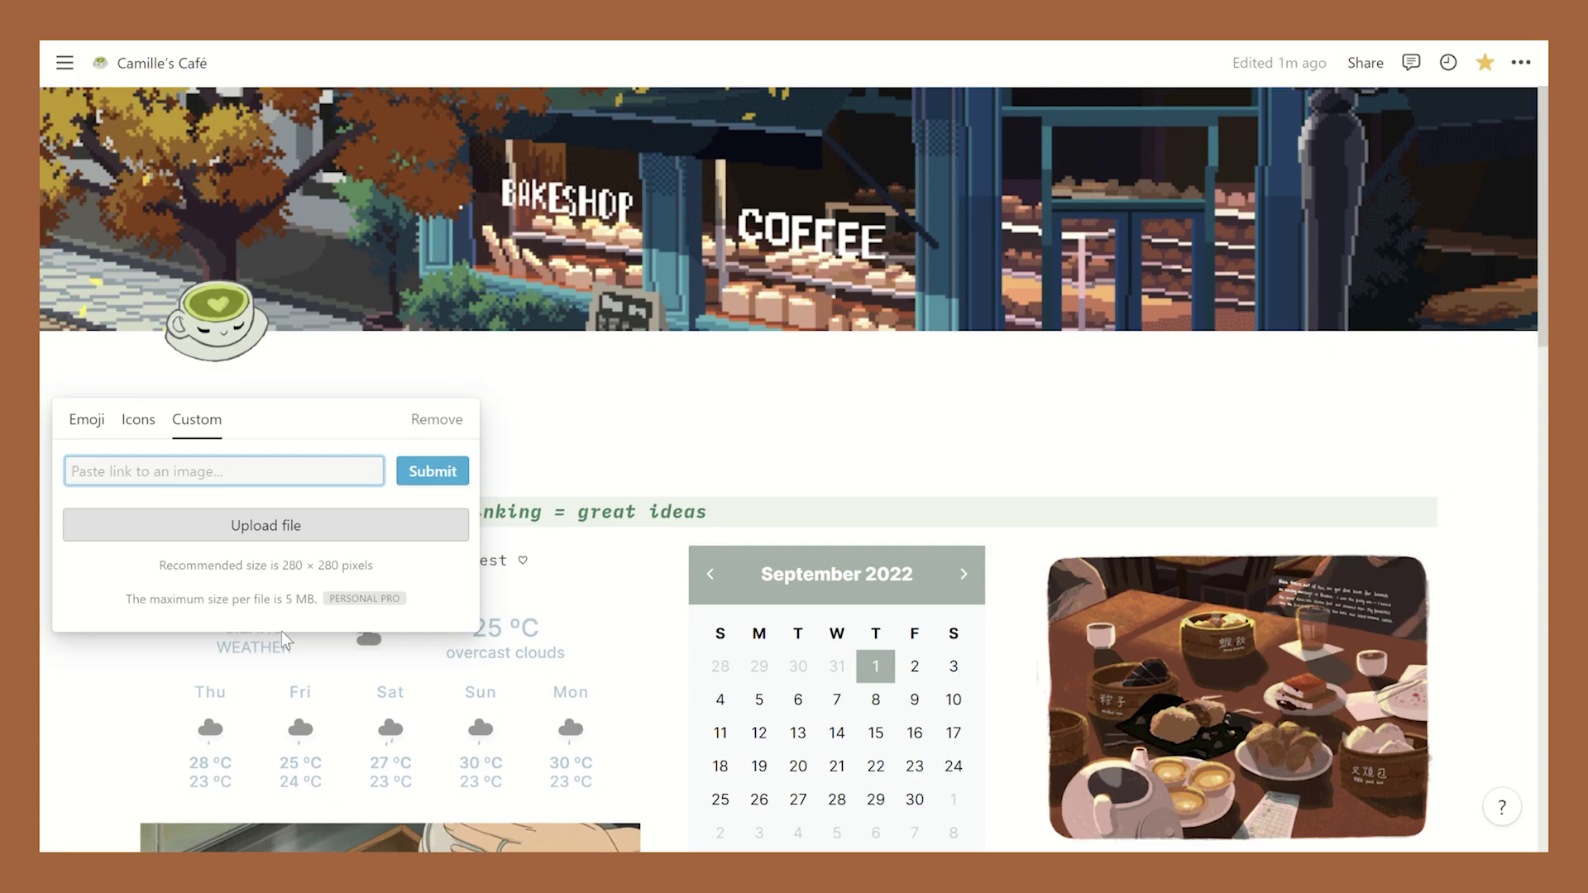
# - Try the coffee GIF link as the page icon, then revert to the matcha icon
pyautogui.hotkey('ctrl', 'v')
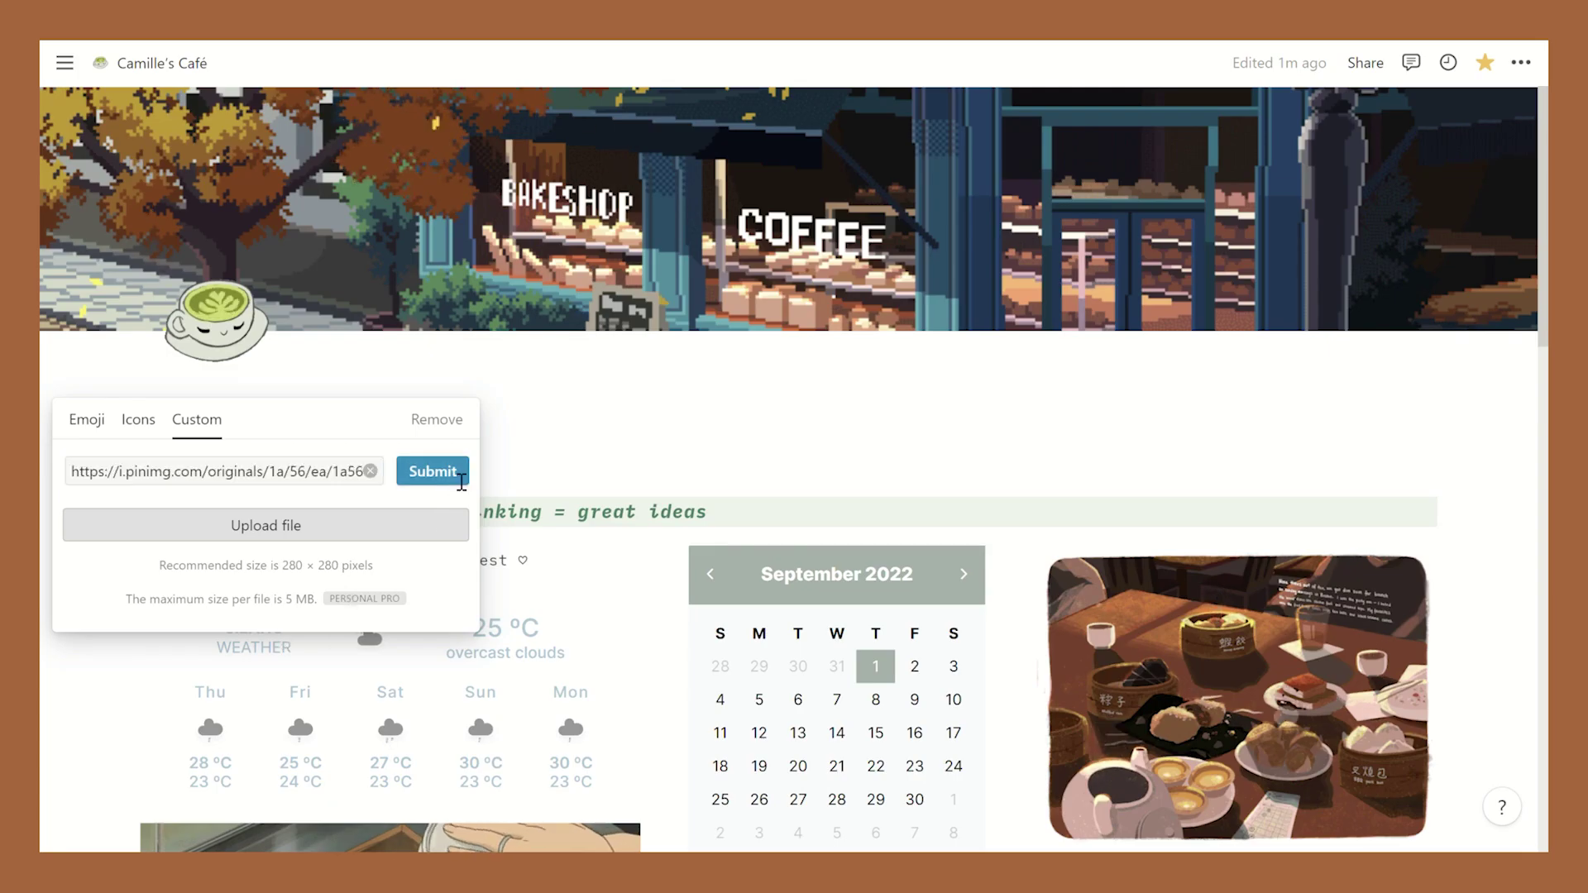
pyautogui.click(432, 470)
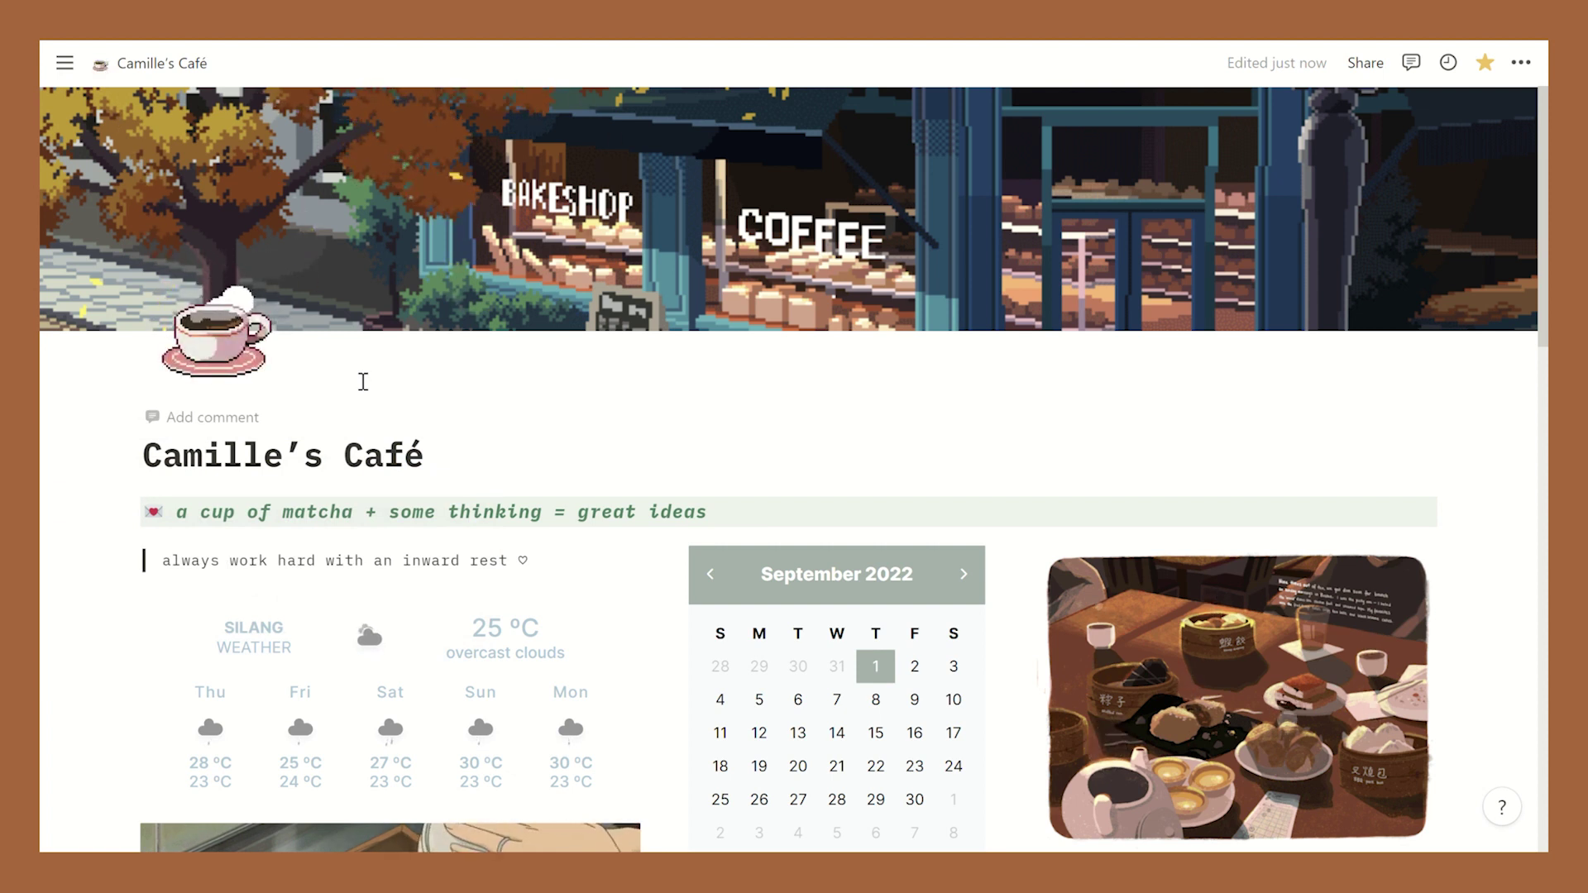
pyautogui.hotkey('ctrl', 'z')
# - Insert the dim-sum café illustration beside the calendar in the right column
pyautogui.click(1319, 321)
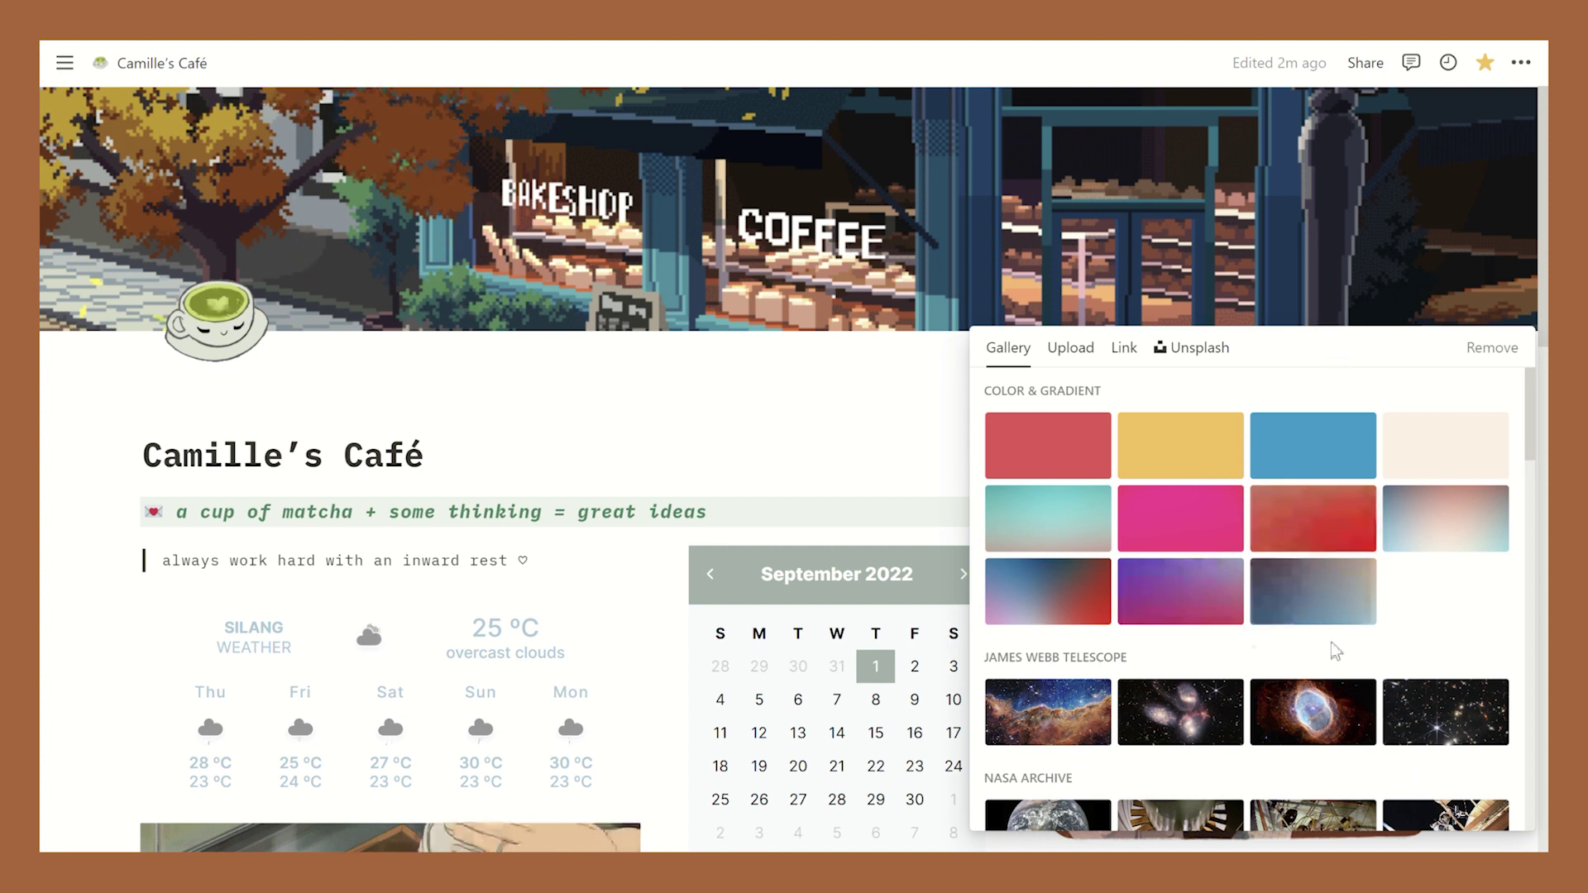
pyautogui.scroll(-5, 1447, 651)
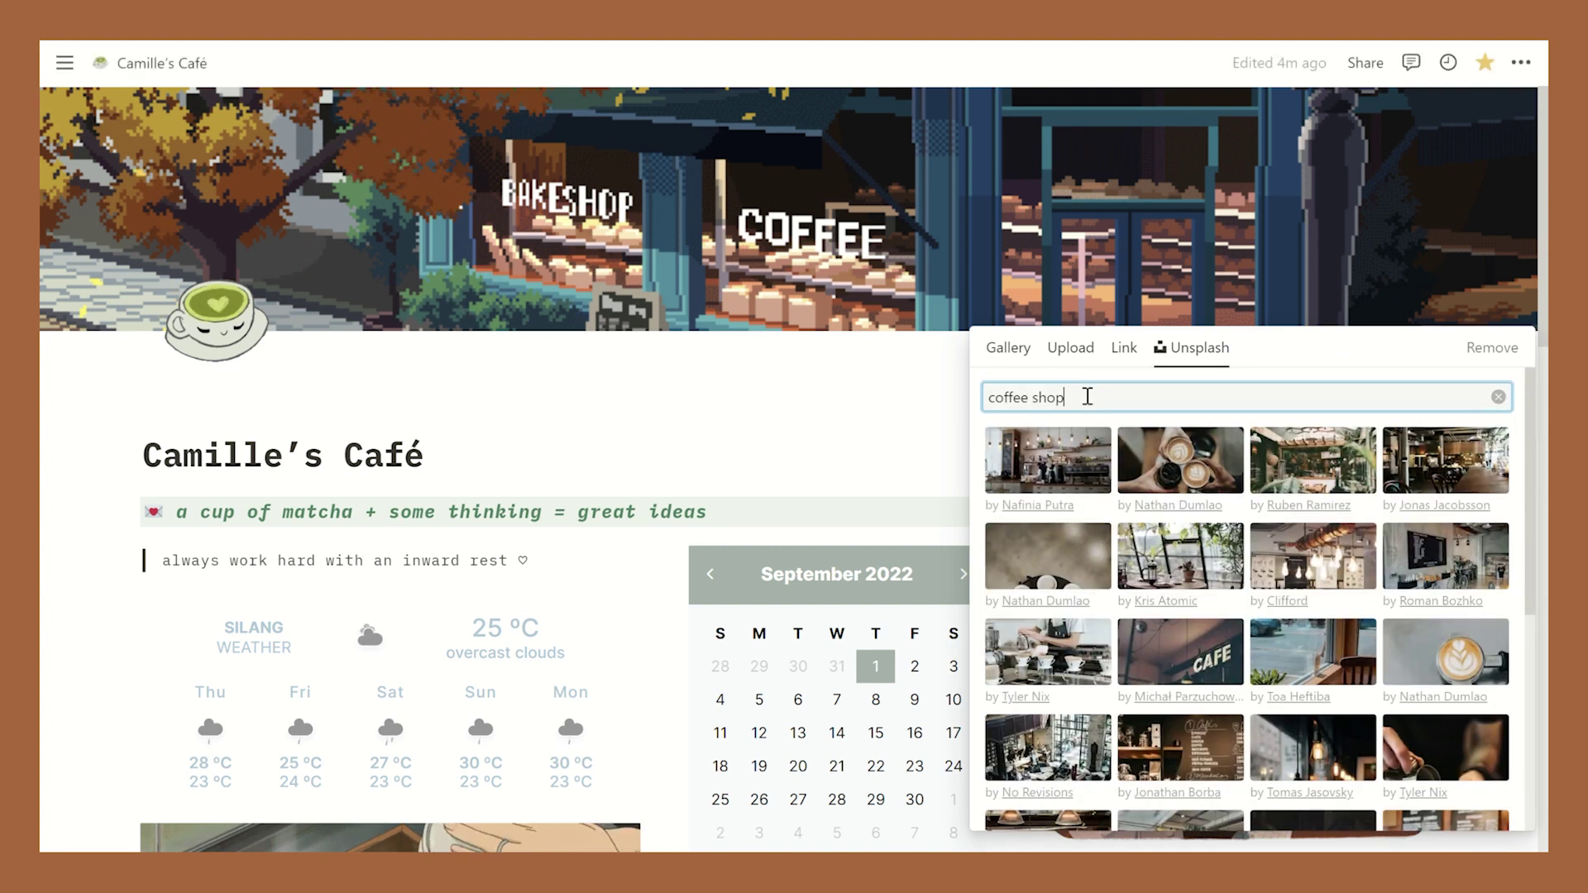
pyautogui.click(1051, 461)
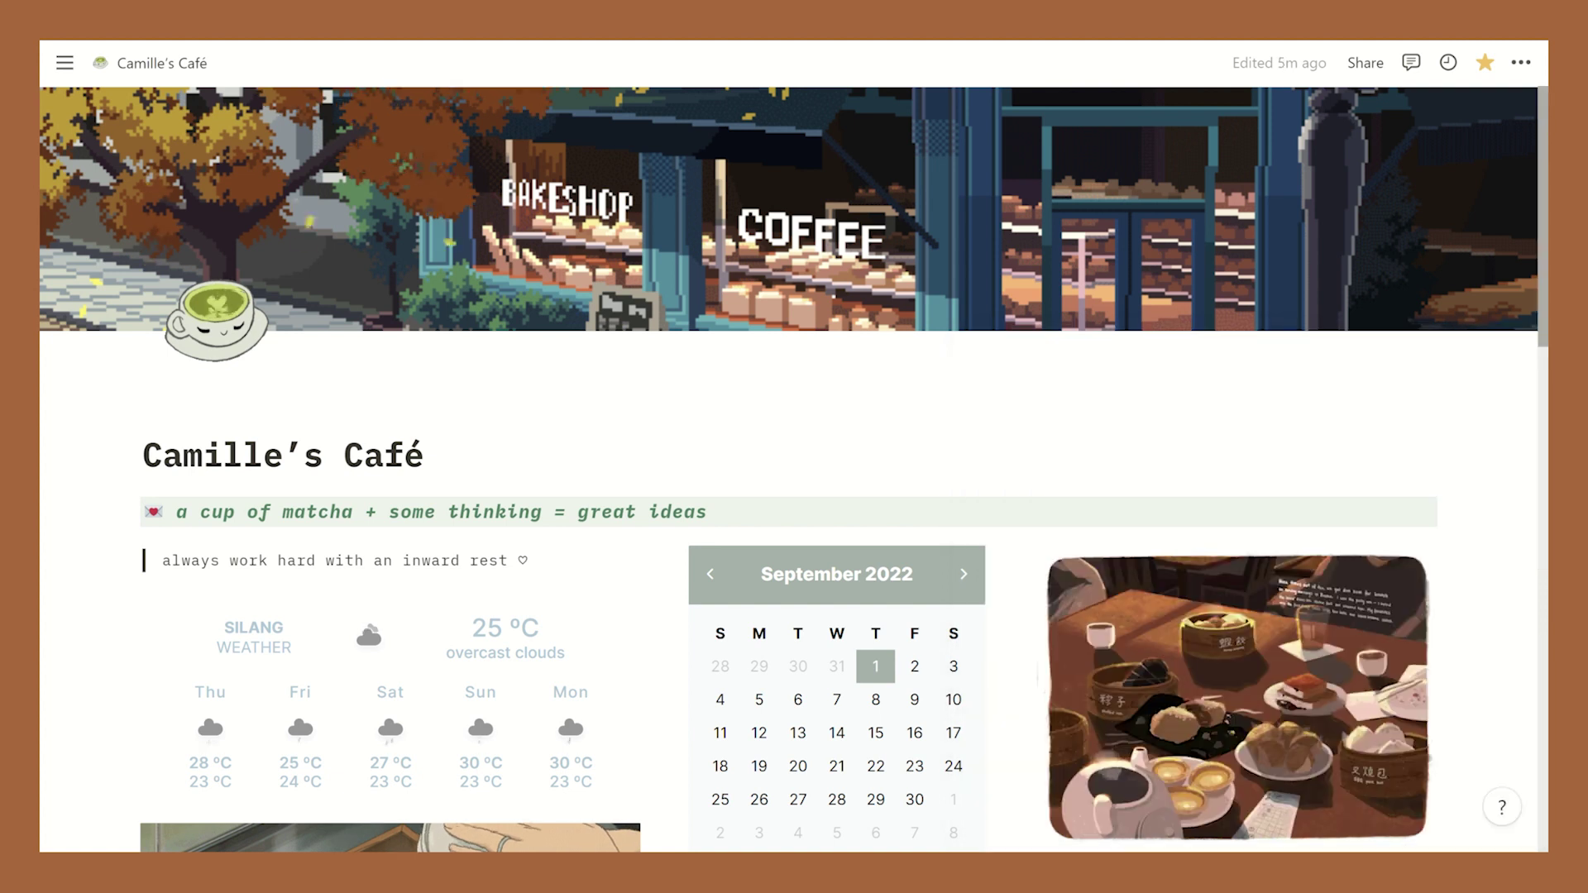
pyautogui.scroll(-5, 794, 469)
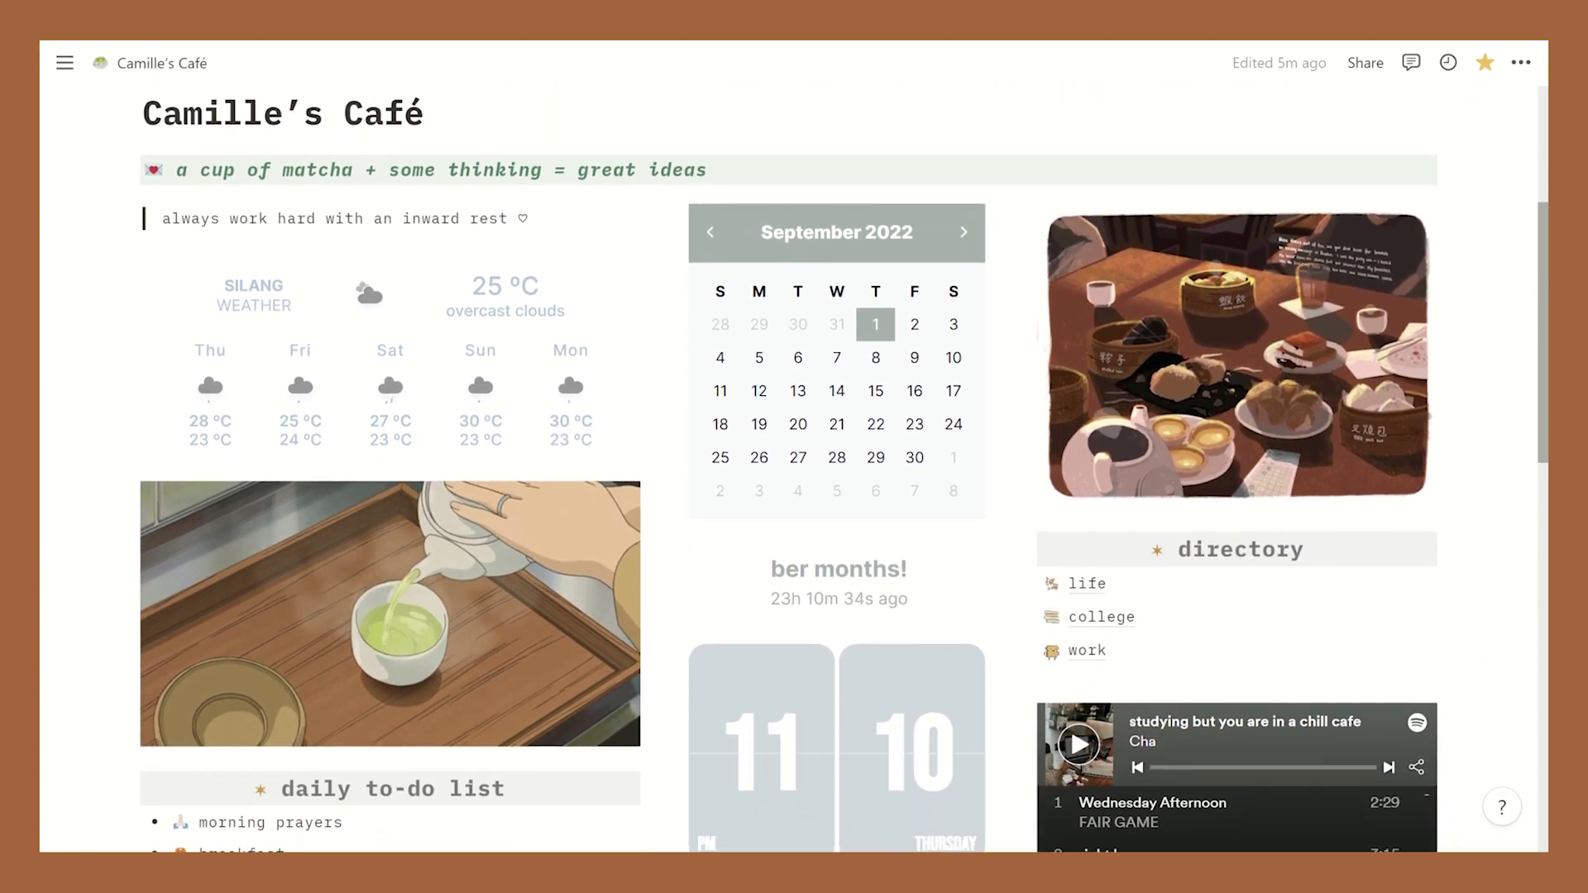
pyautogui.scroll(-1, 794, 469)
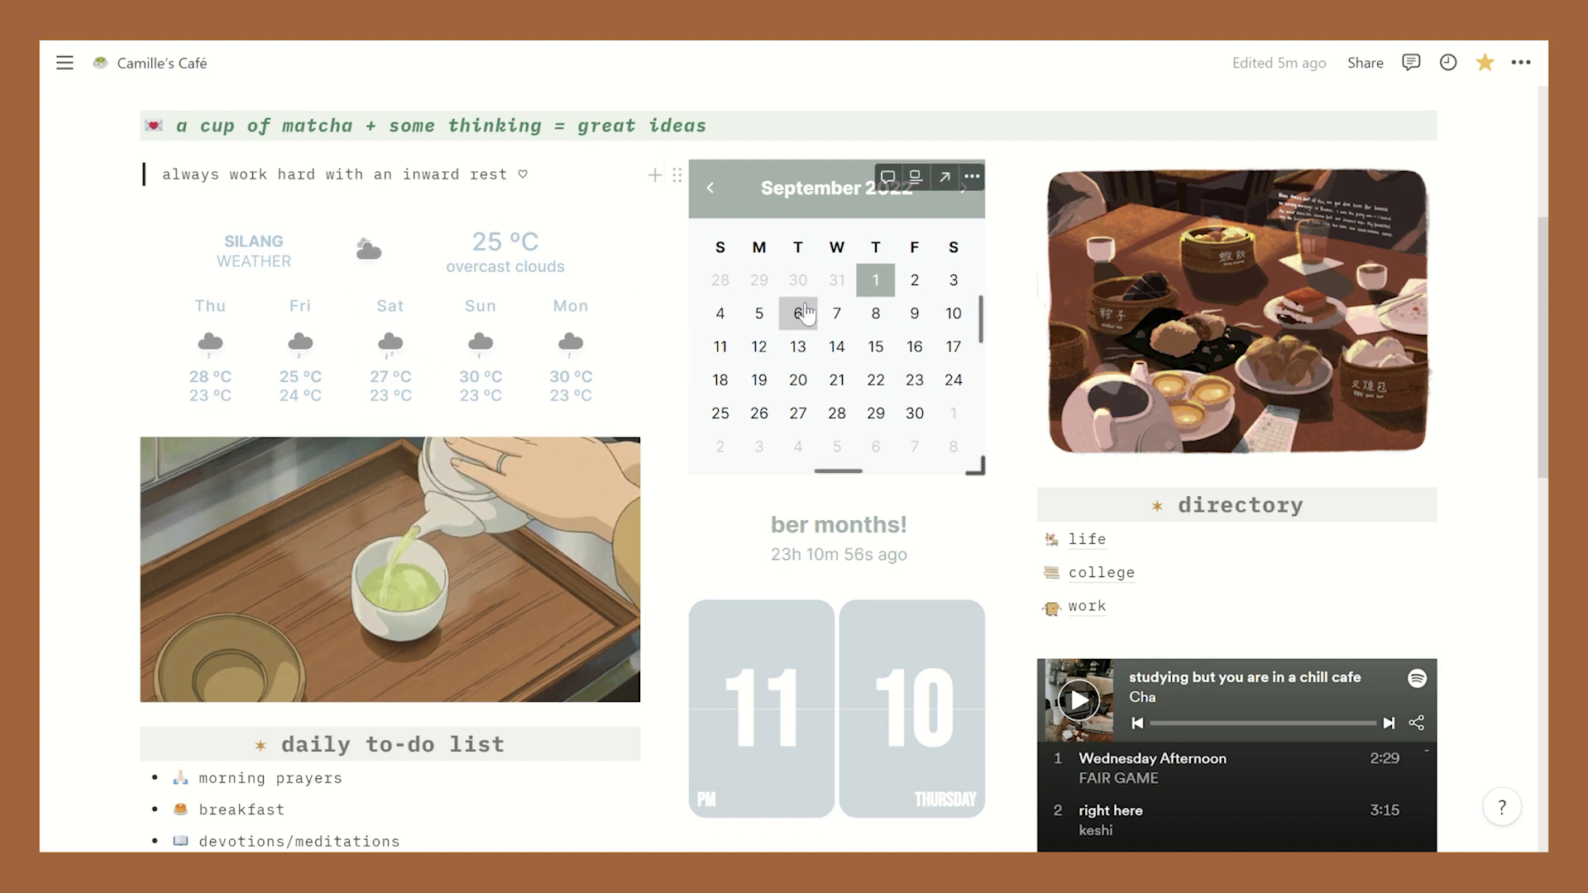
pyautogui.click(710, 188)
pyautogui.click(710, 188)
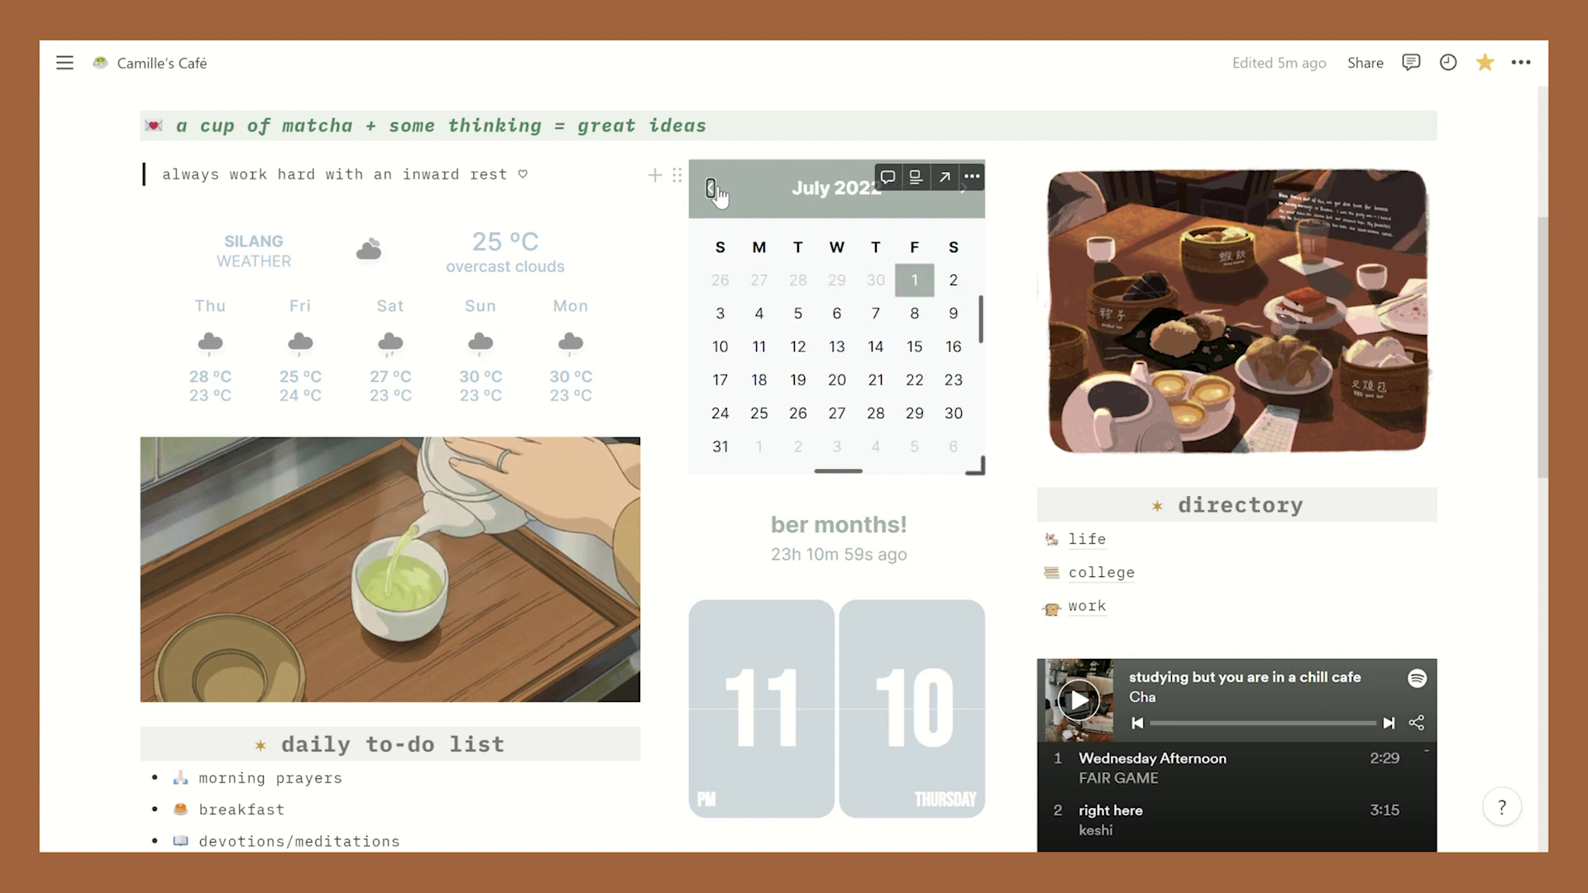
pyautogui.click(963, 188)
pyautogui.click(963, 189)
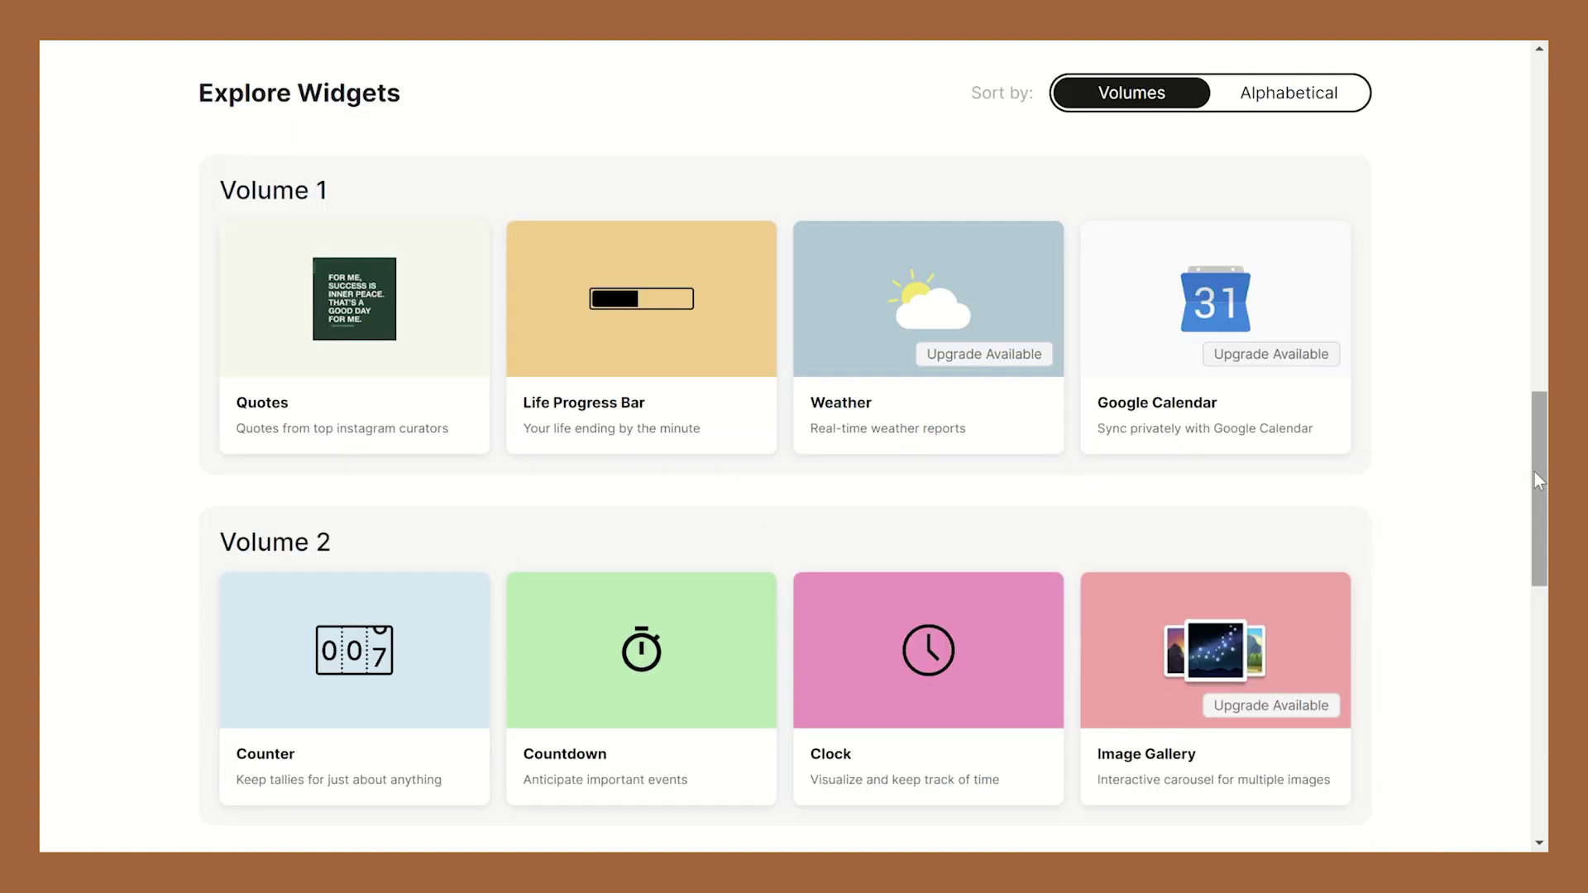
# - Start a San Francisco weather widget in Indify with metric units and a 3-day forecast
pyautogui.click(922, 335)
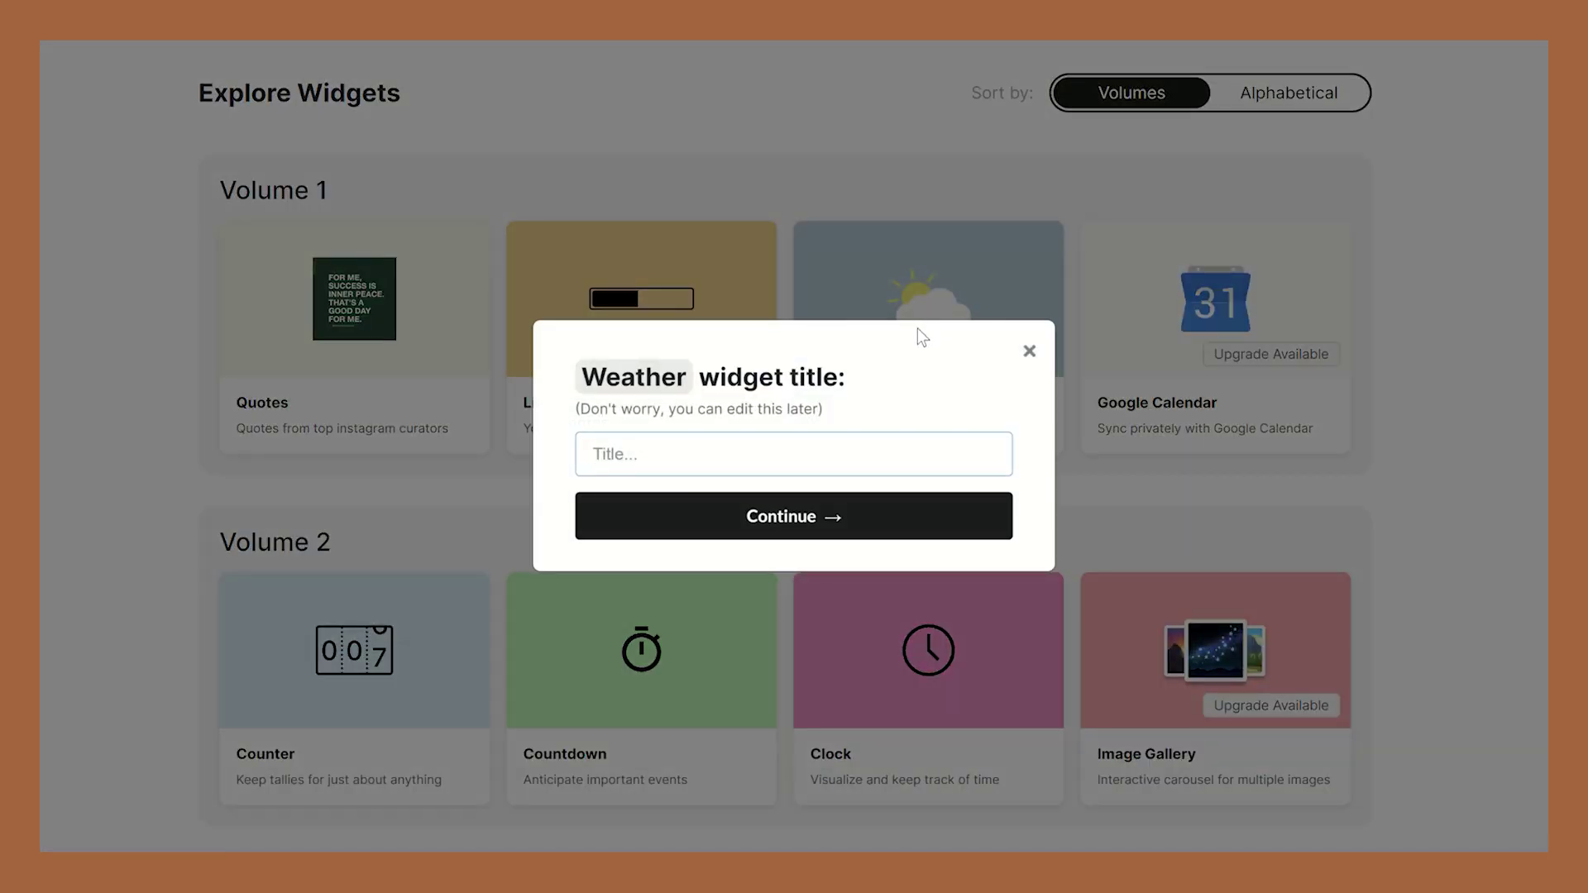
pyautogui.click(877, 519)
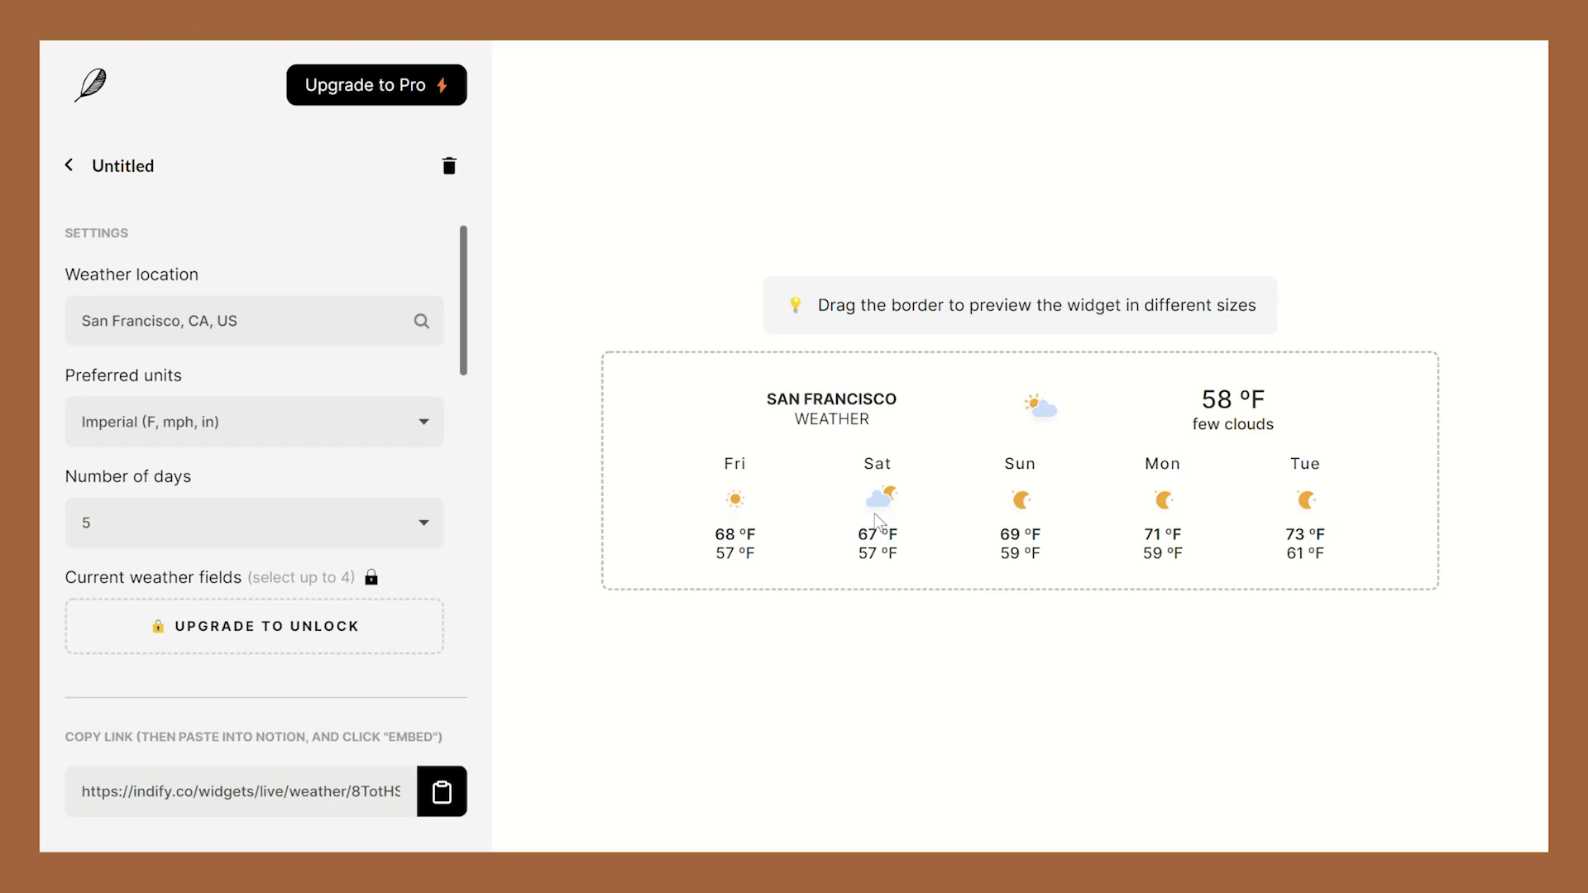
pyautogui.click(313, 331)
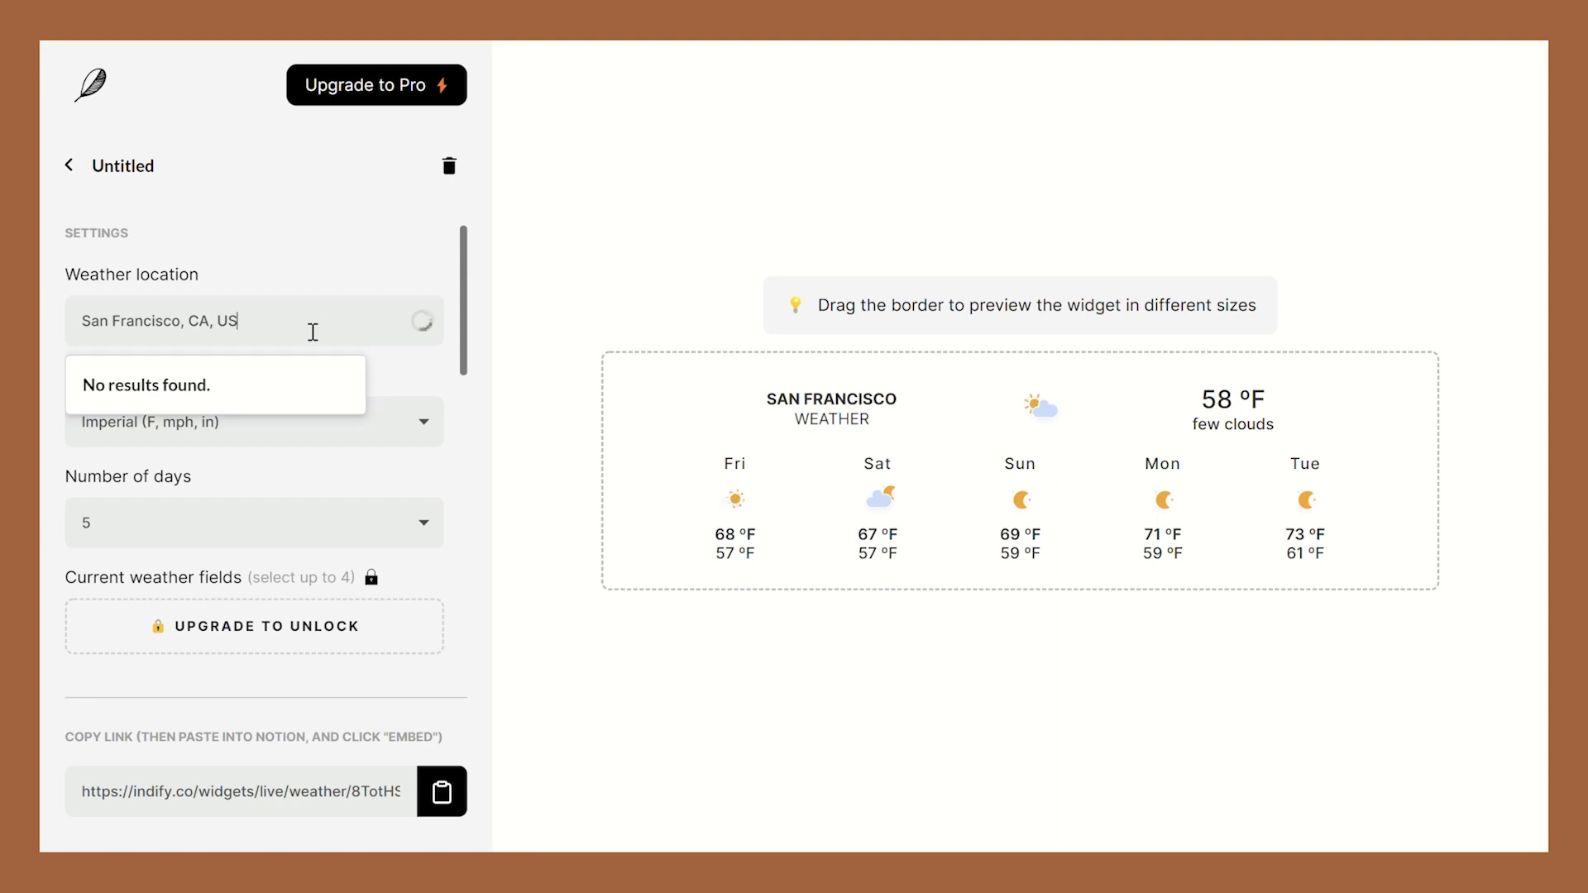
pyautogui.click(438, 369)
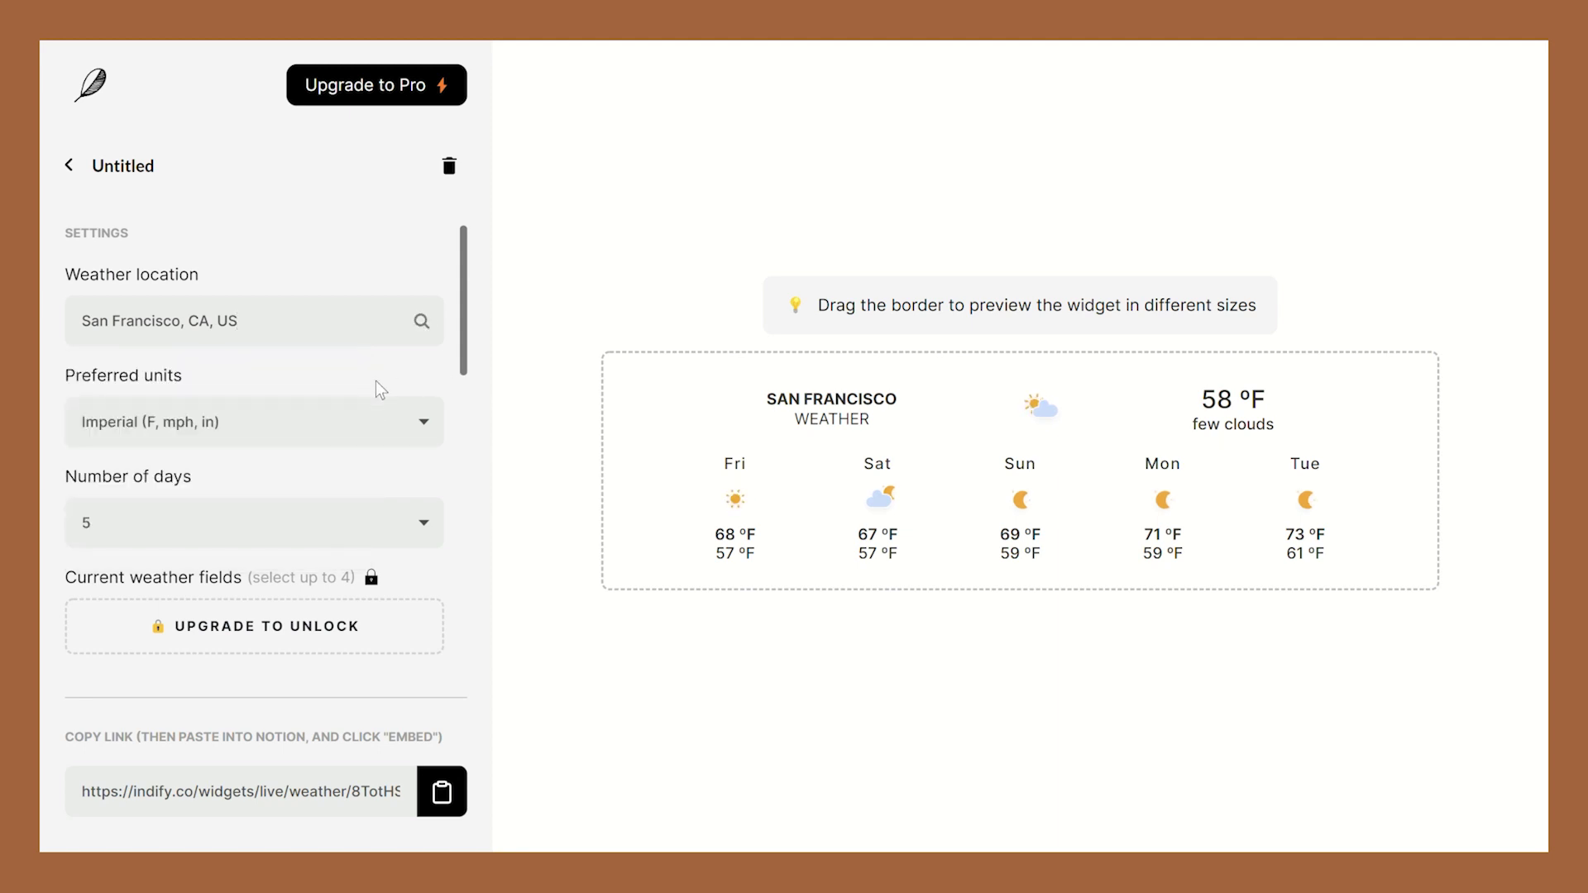
pyautogui.click(275, 478)
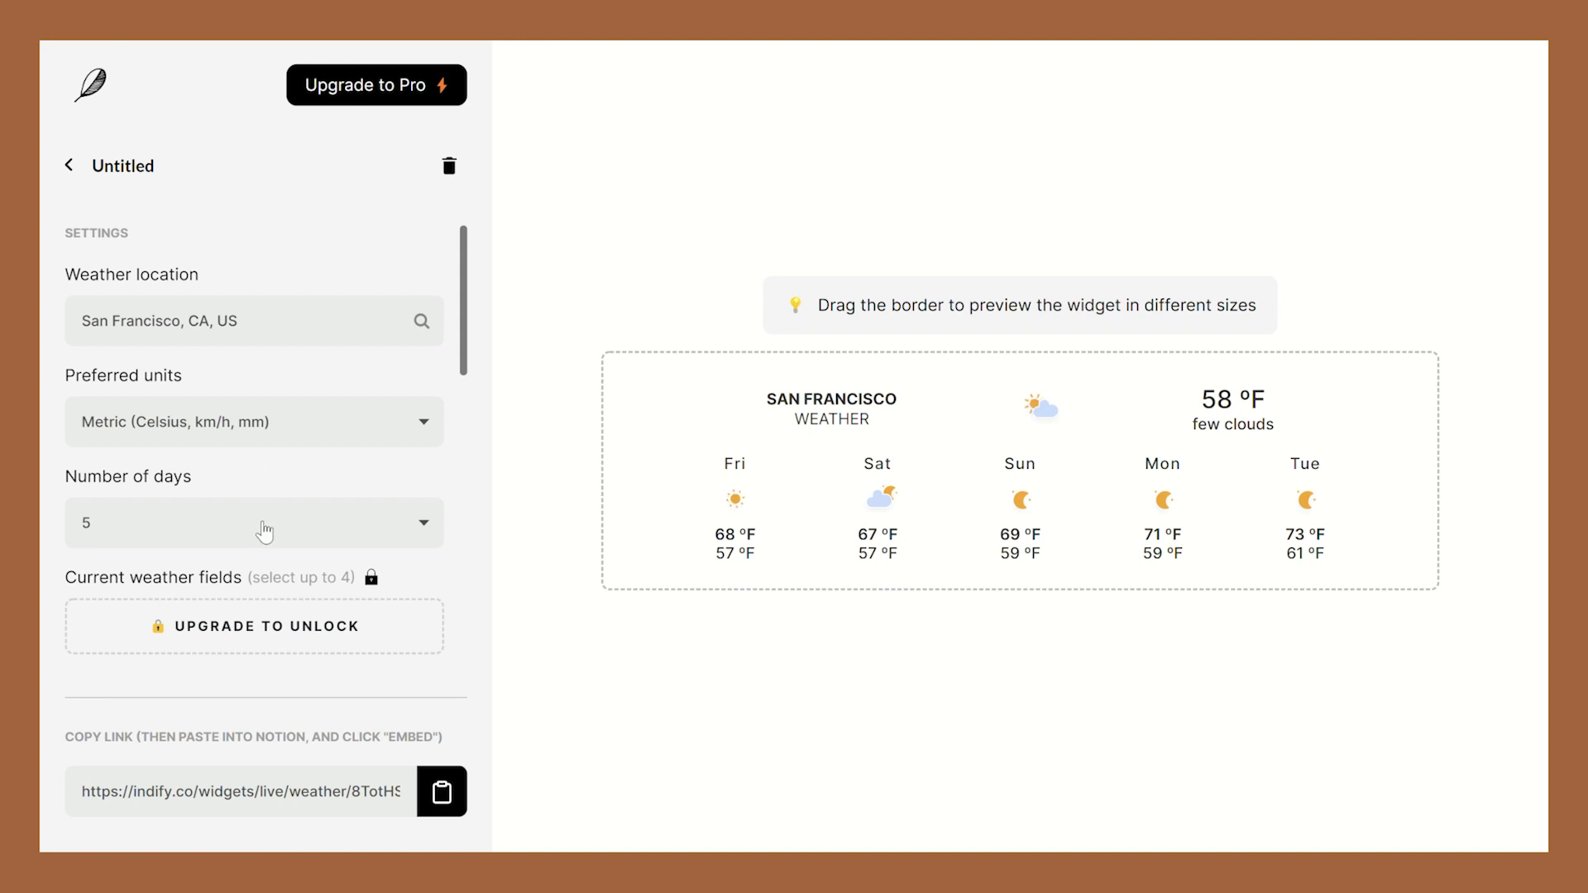
pyautogui.click(212, 687)
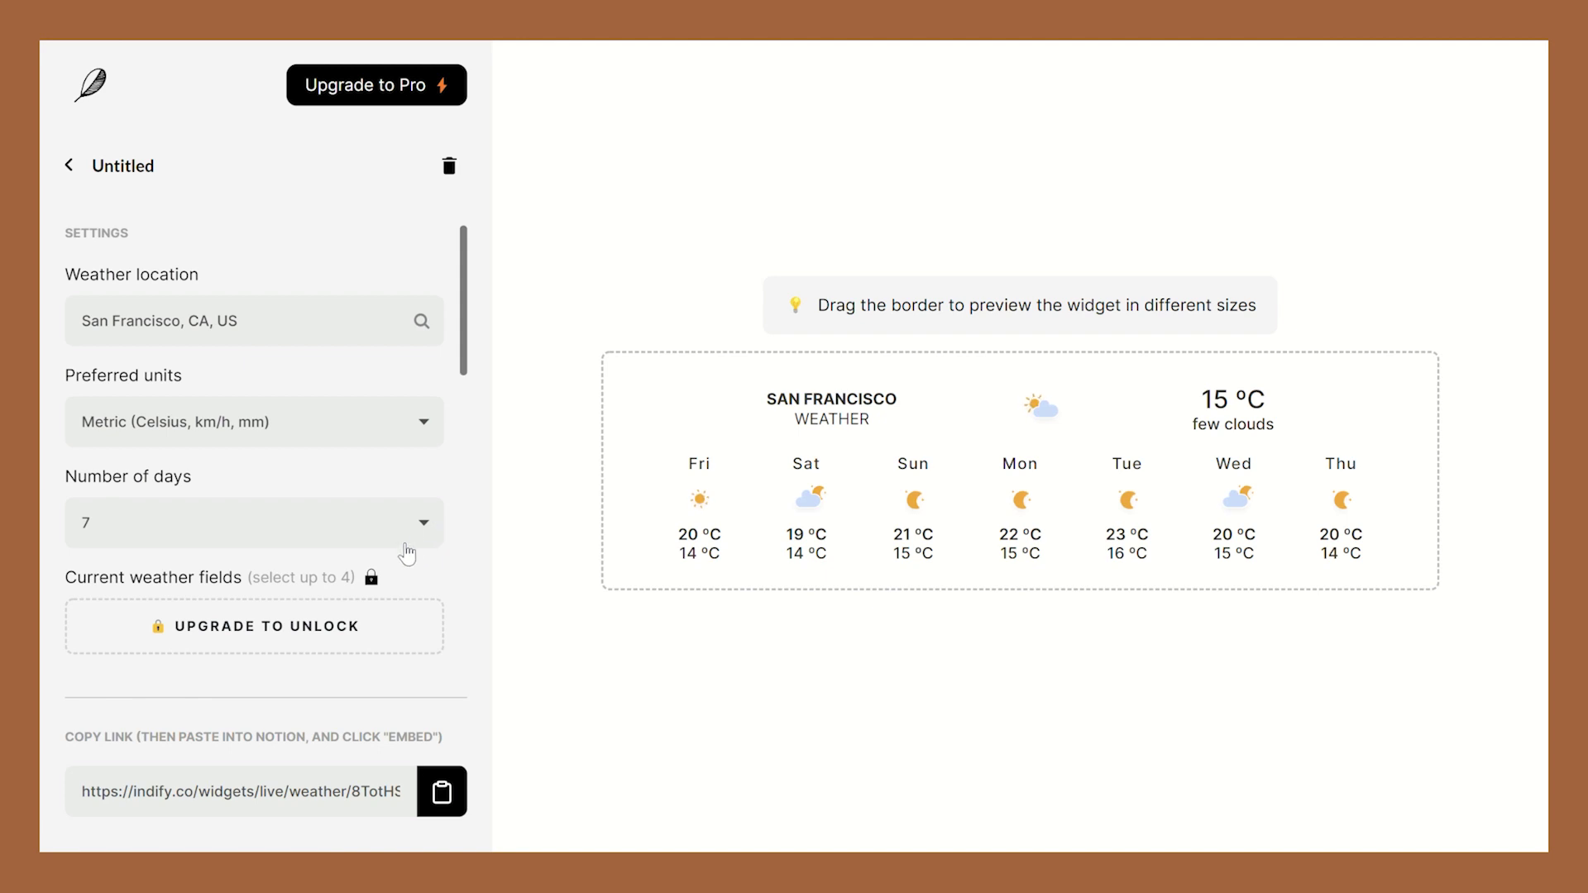
pyautogui.press('3')
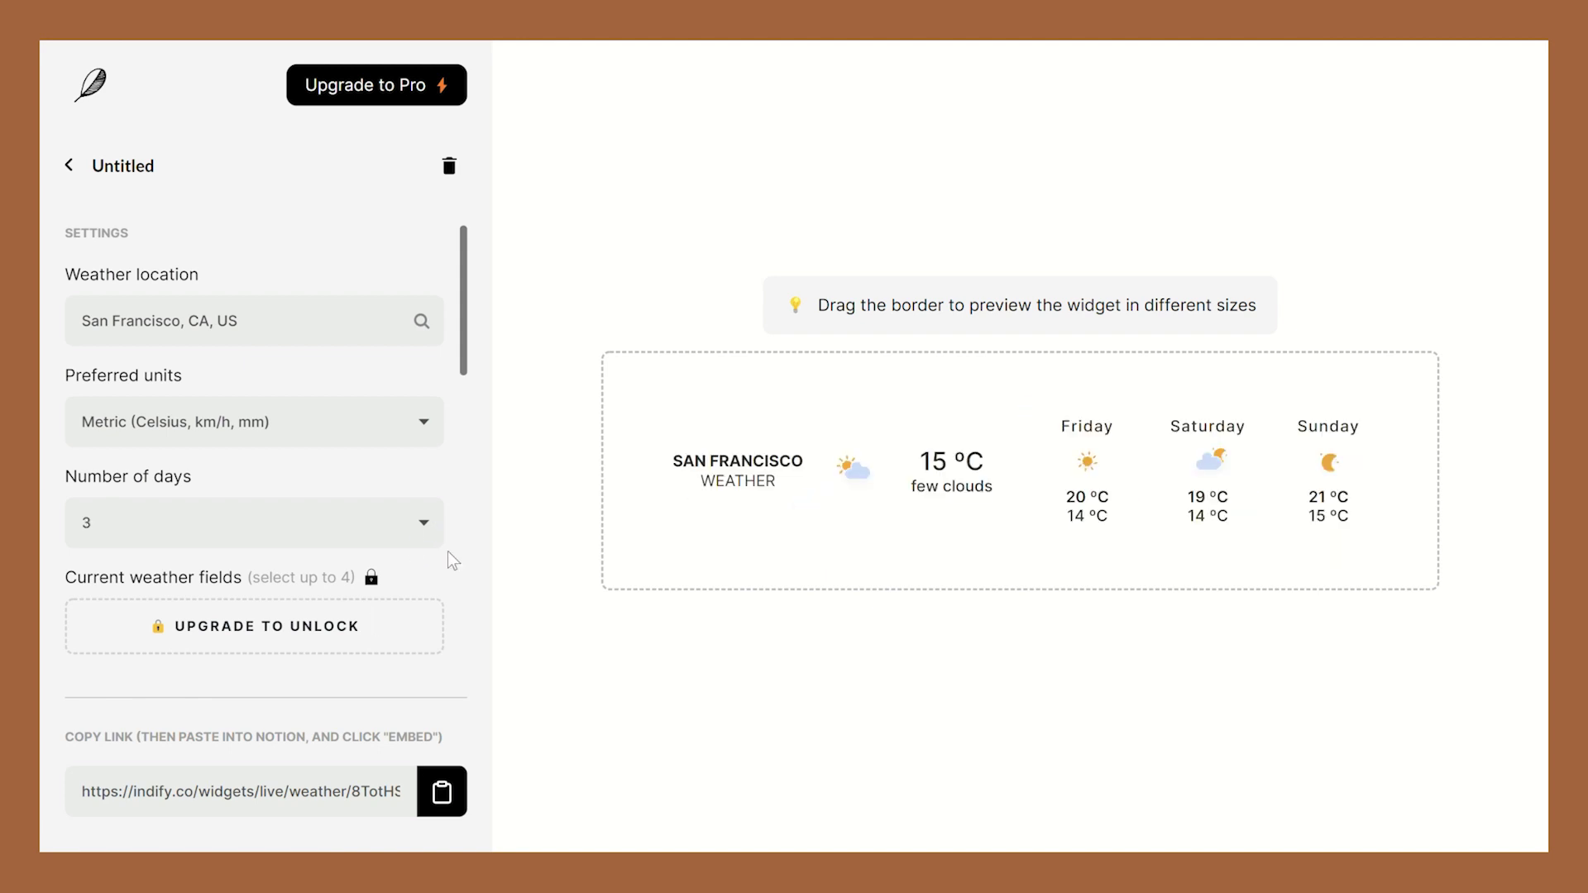
# - Give the widget dark brown light-mode text and copy its embed link
pyautogui.scroll(-6, 449, 551)
pyautogui.scroll(-2, 490, 572)
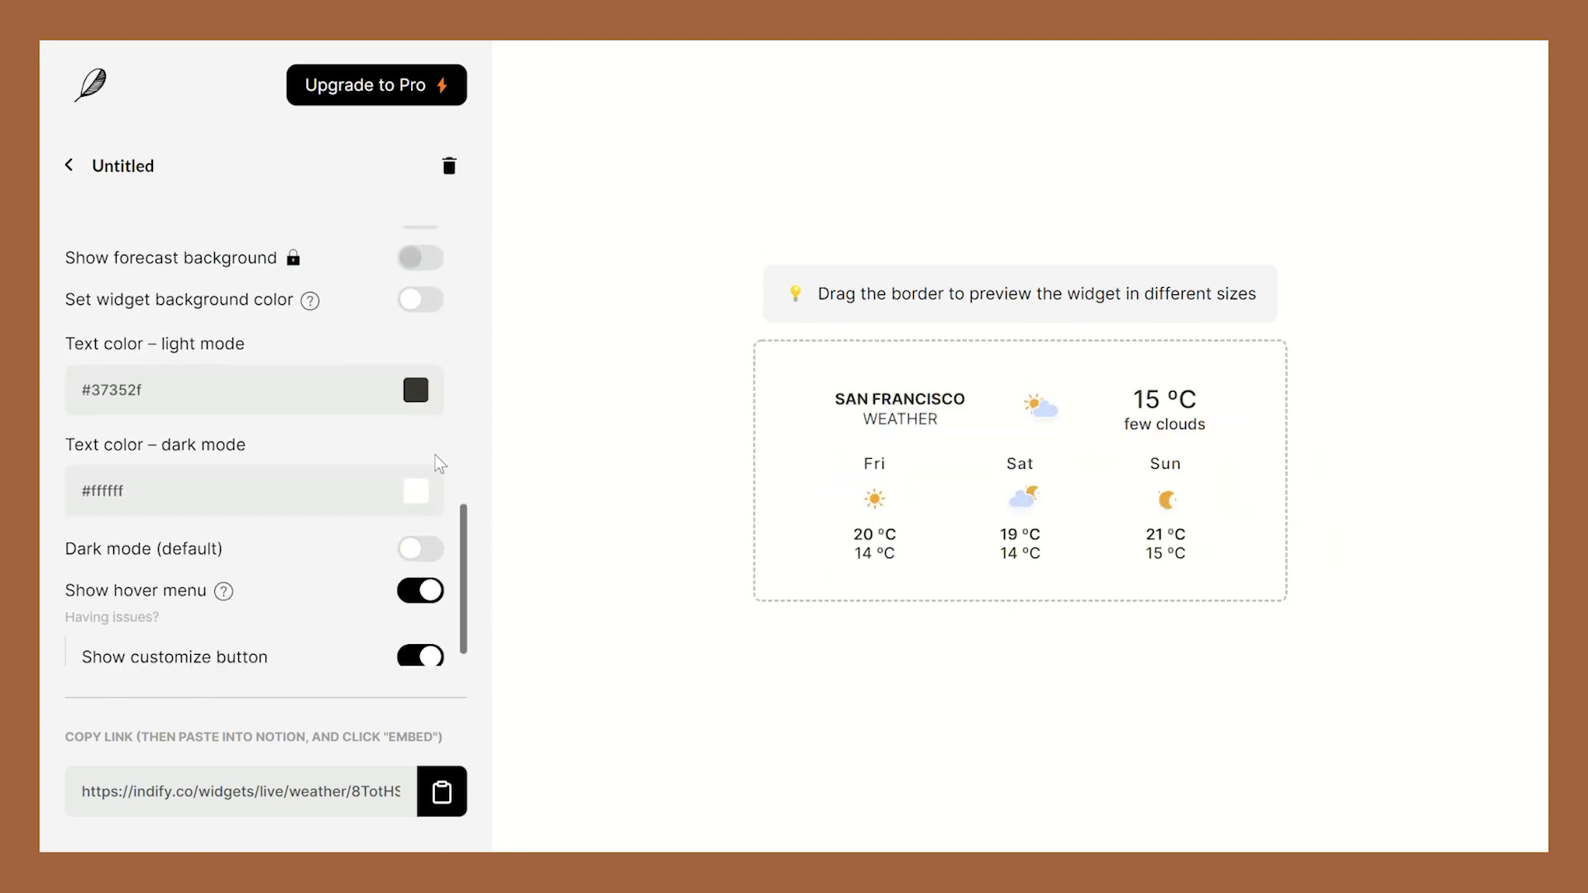
pyautogui.click(416, 391)
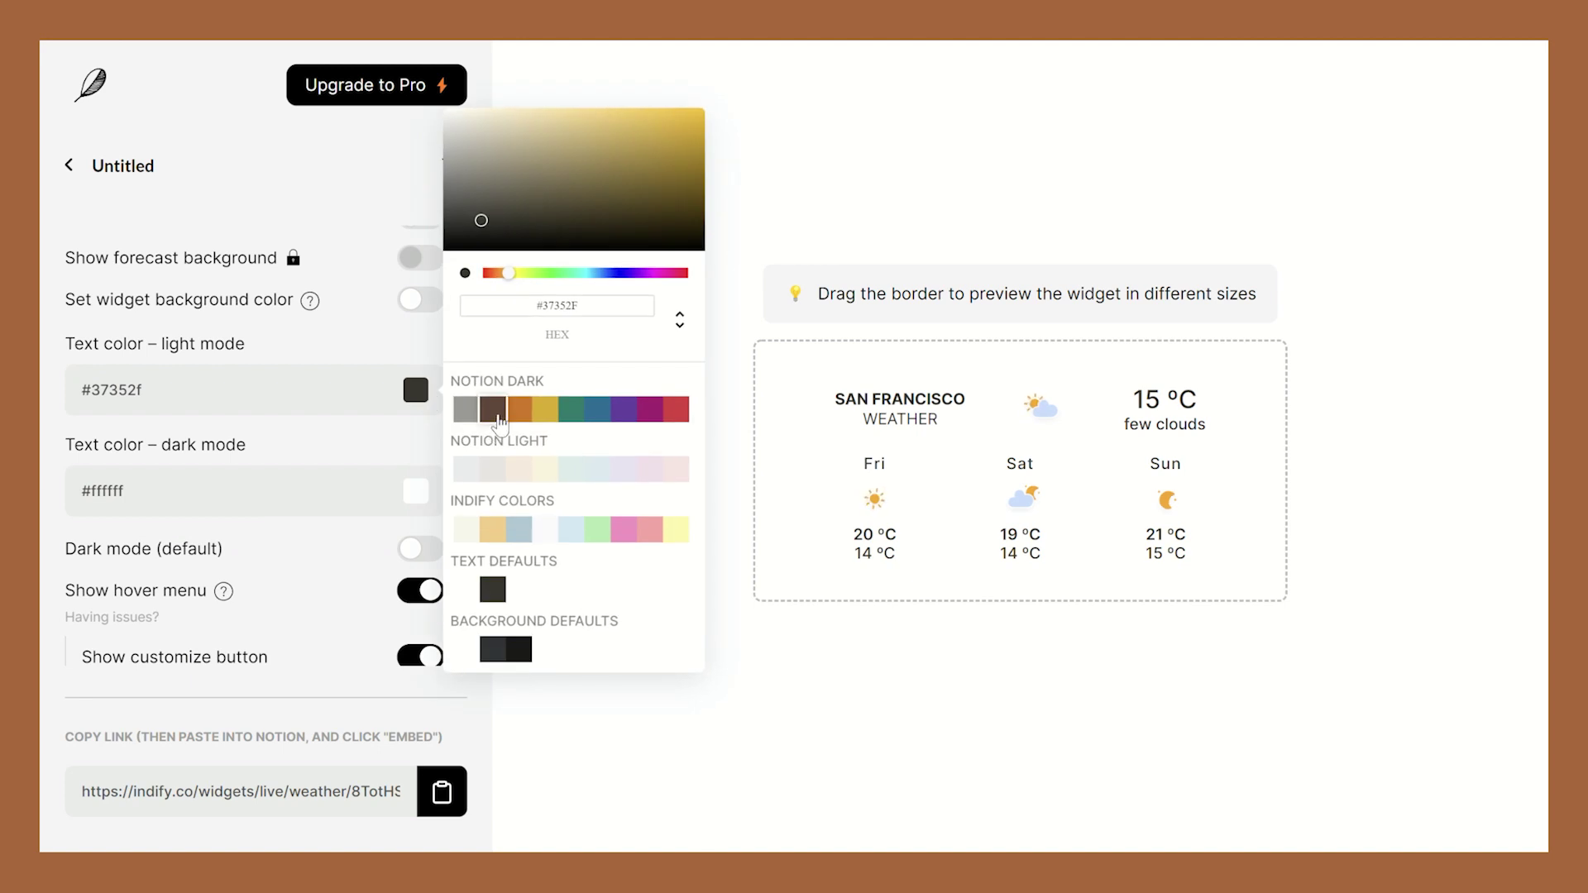
pyautogui.click(493, 409)
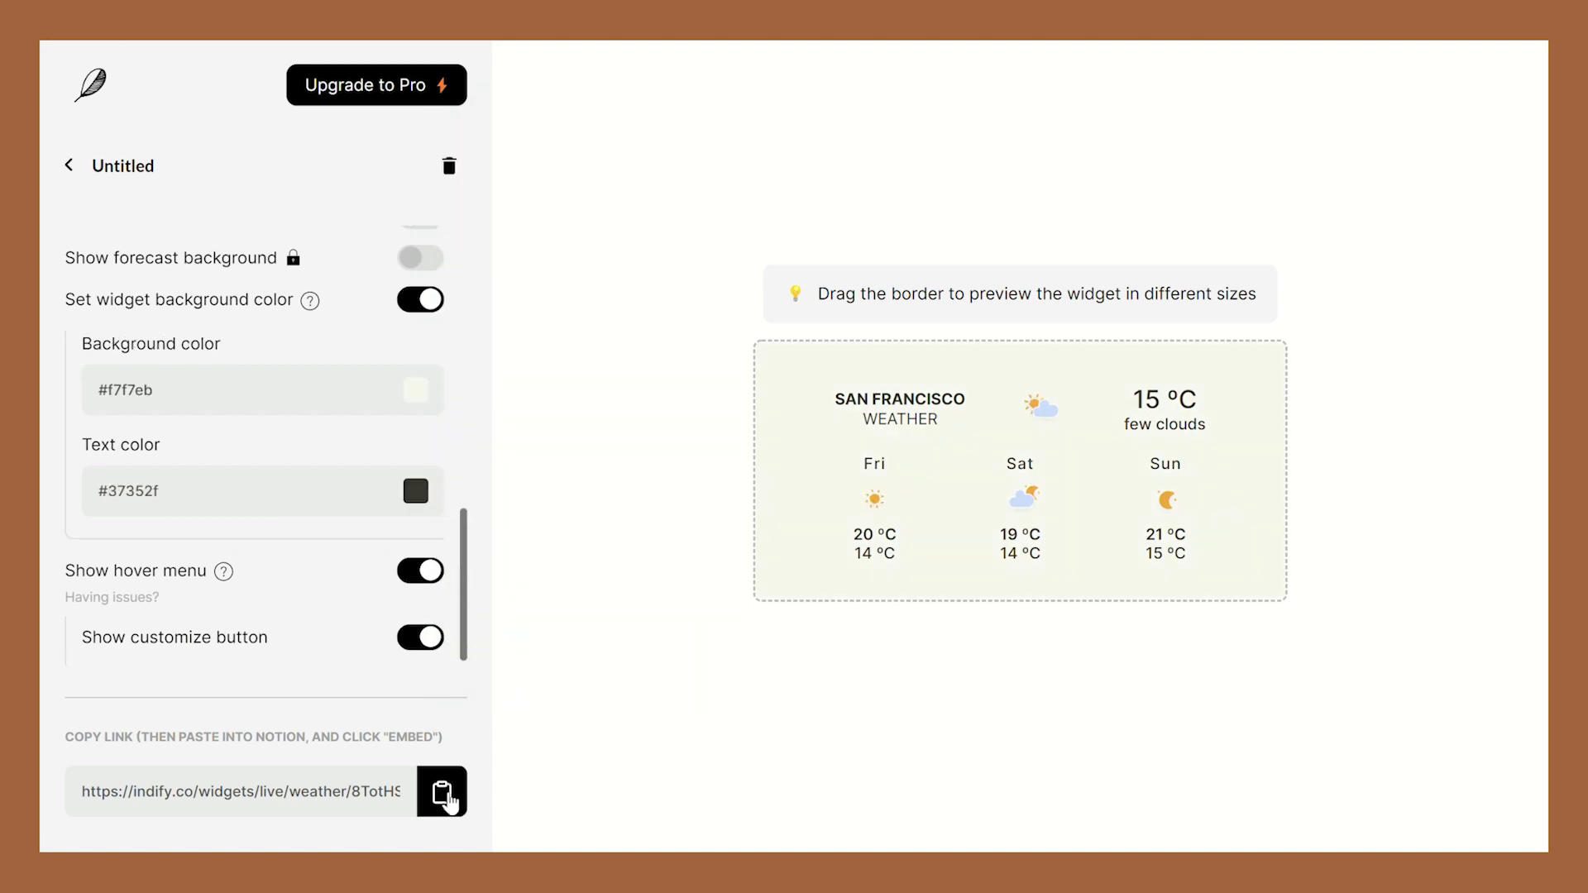
pyautogui.click(452, 800)
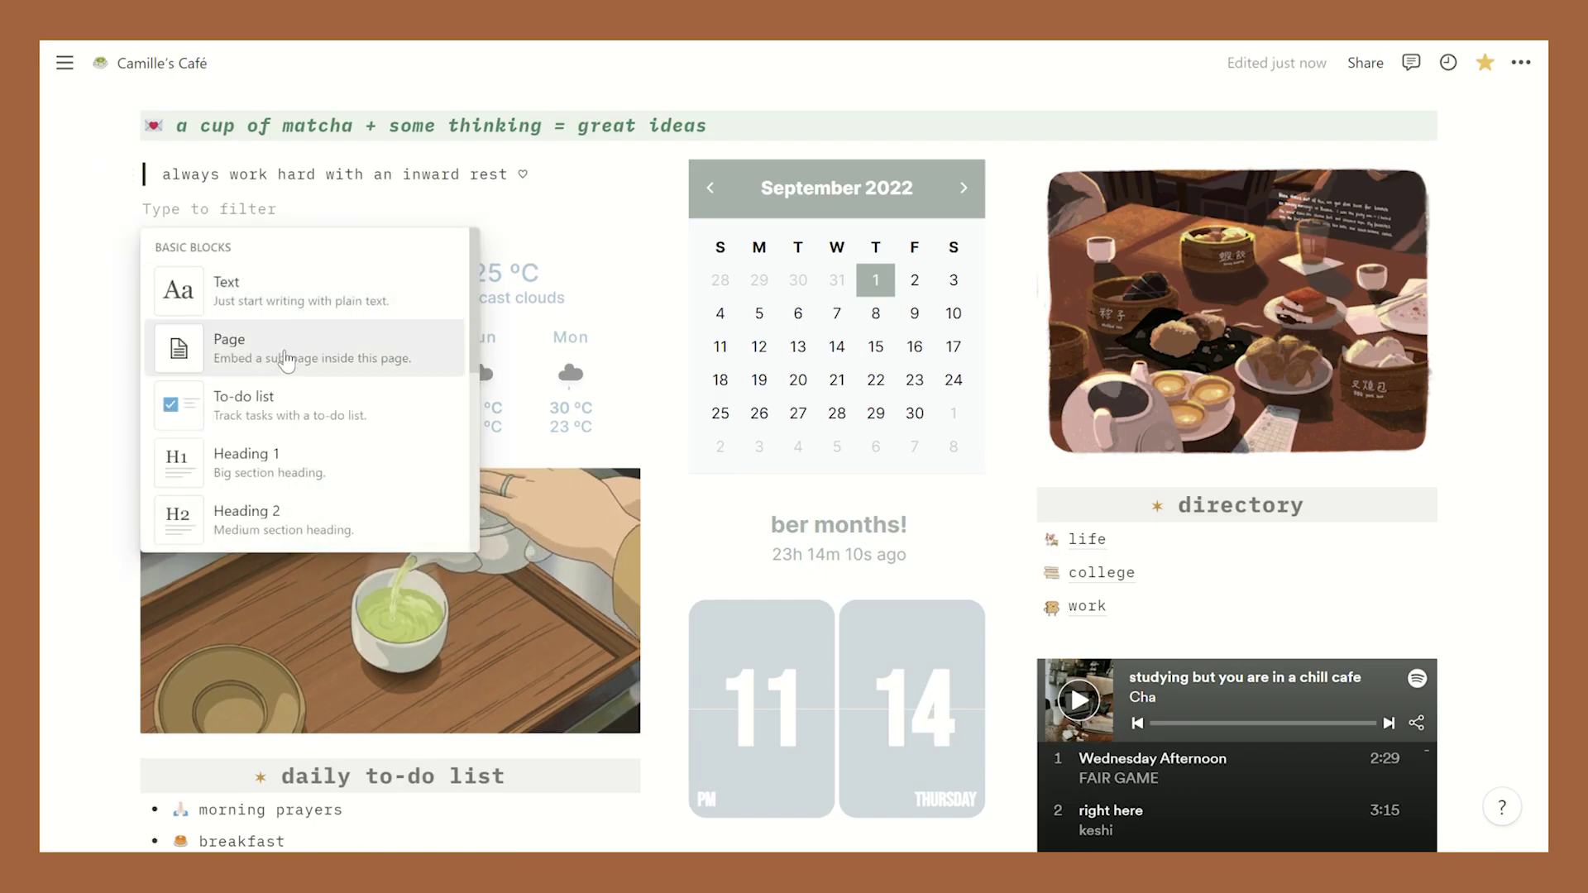
# - Embed the copied Indify weather link below the quote line in the left column
pyautogui.scroll(-15, 289, 364)
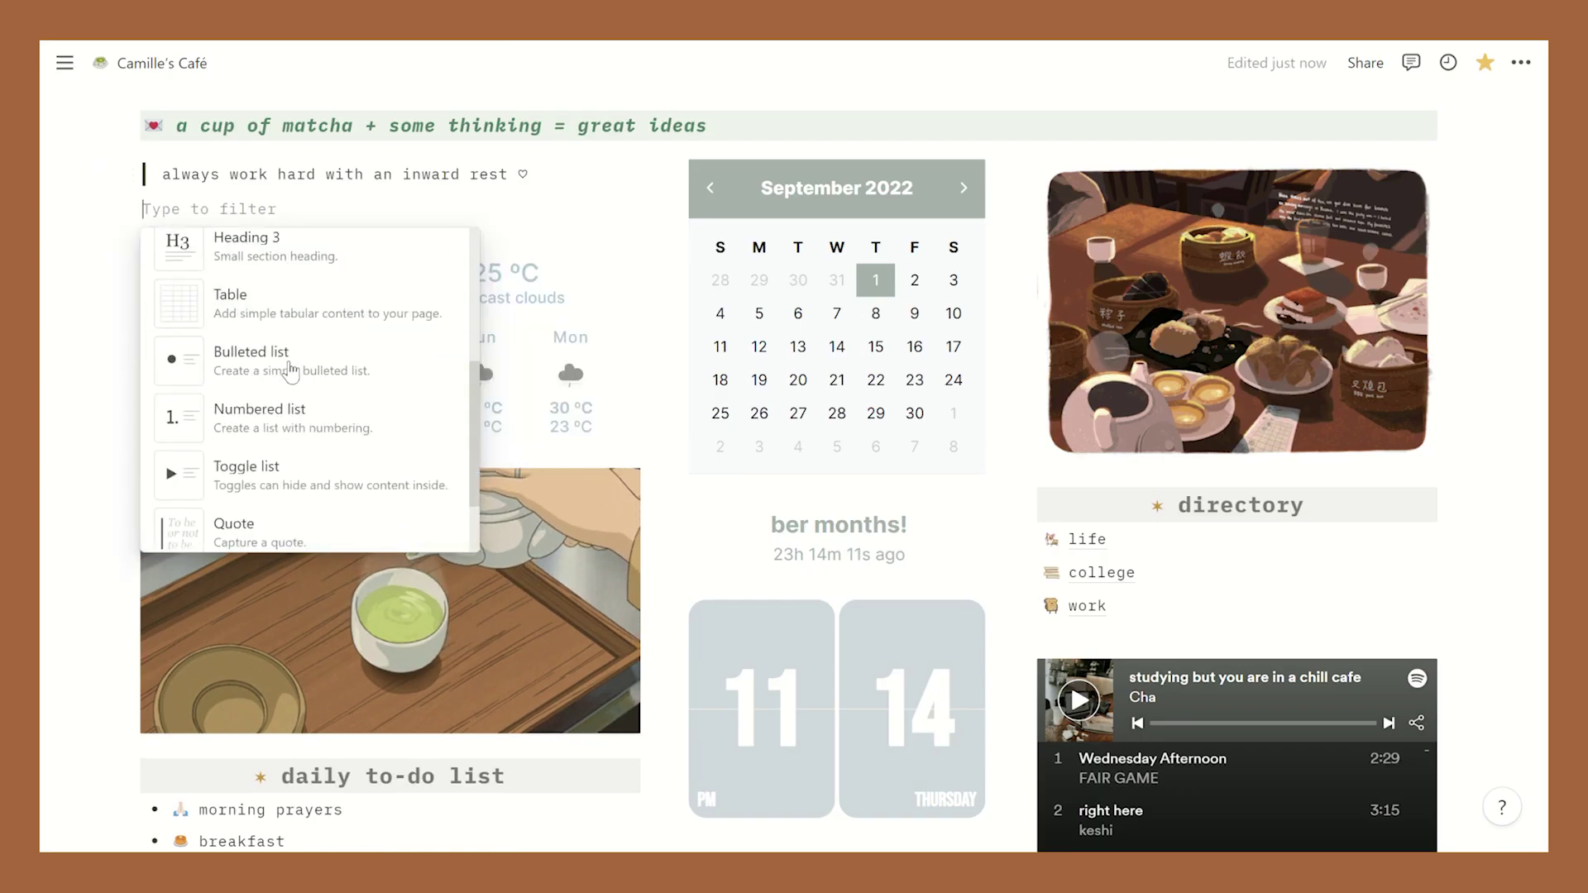
pyautogui.scroll(-10, 302, 381)
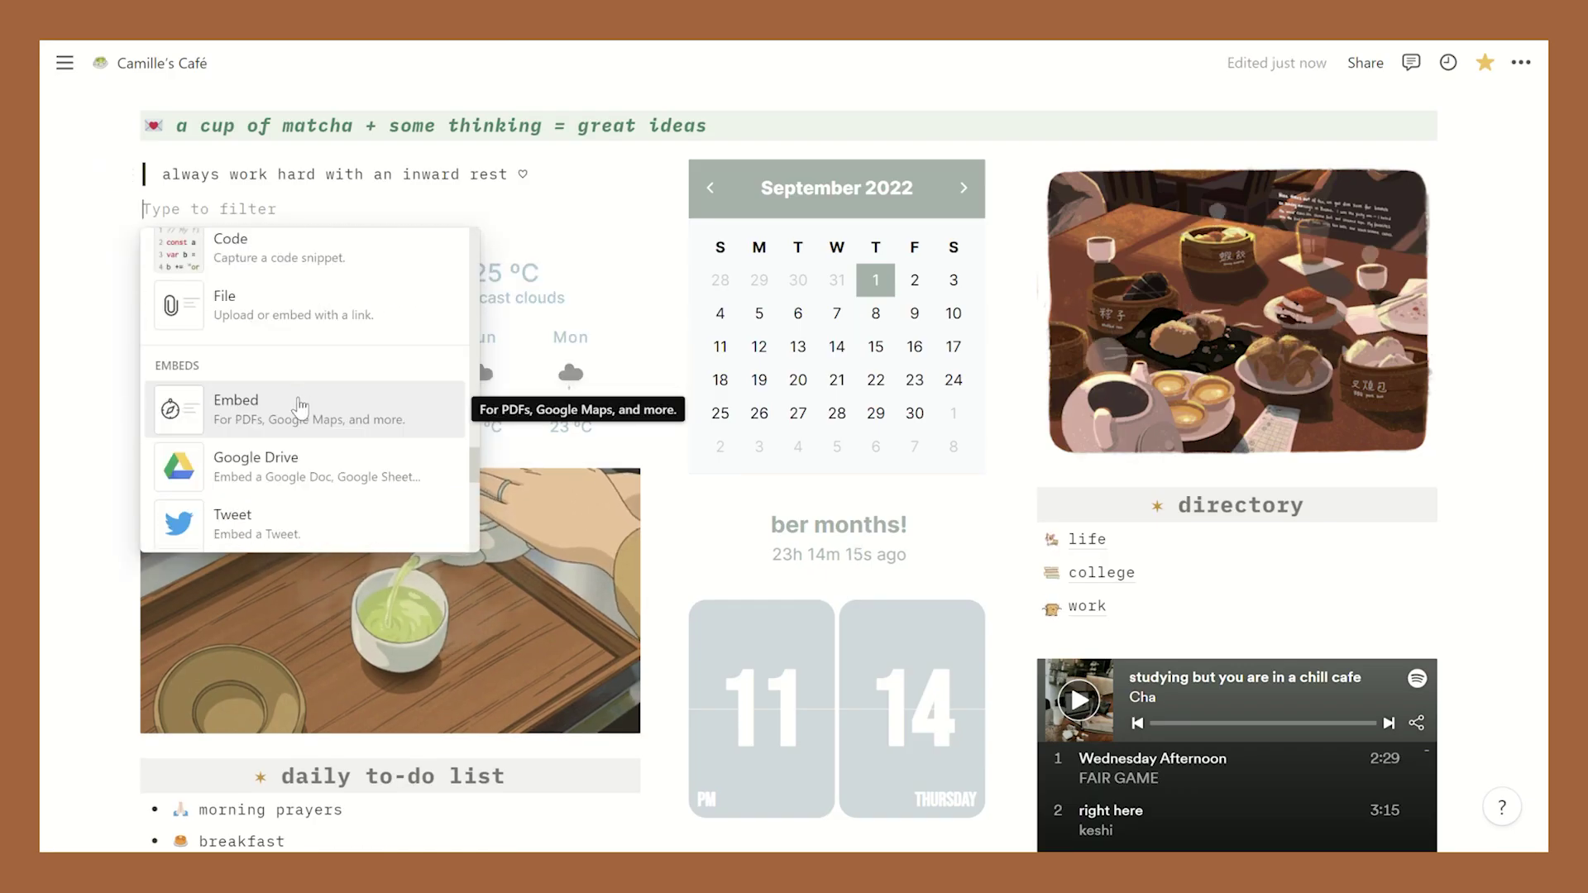
pyautogui.click(289, 400)
pyautogui.hotkey('ctrl', 'v')
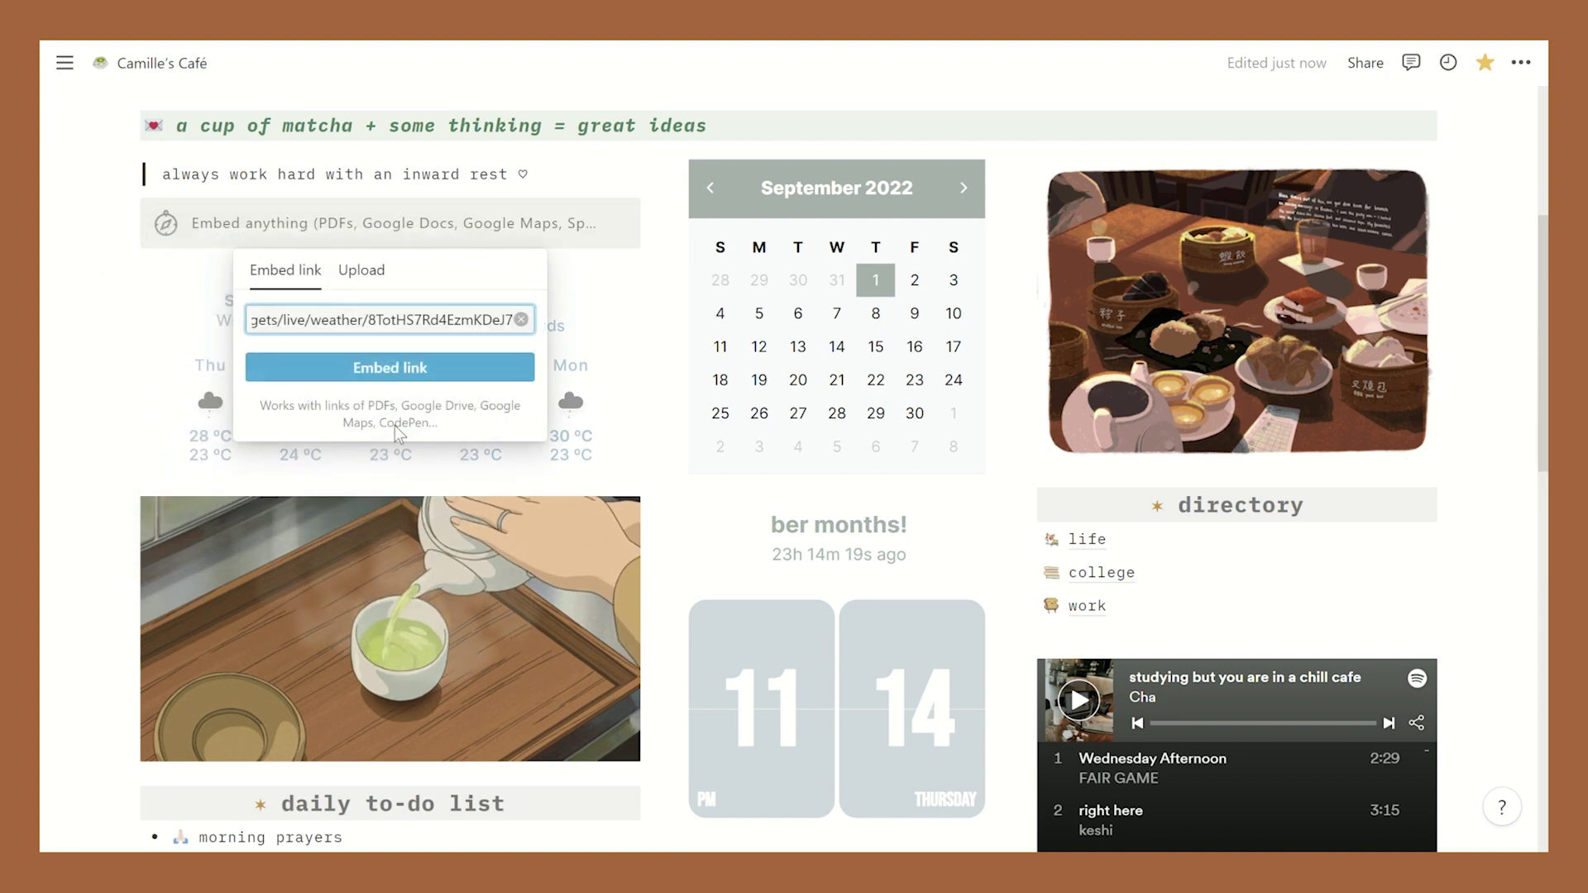
pyautogui.click(390, 367)
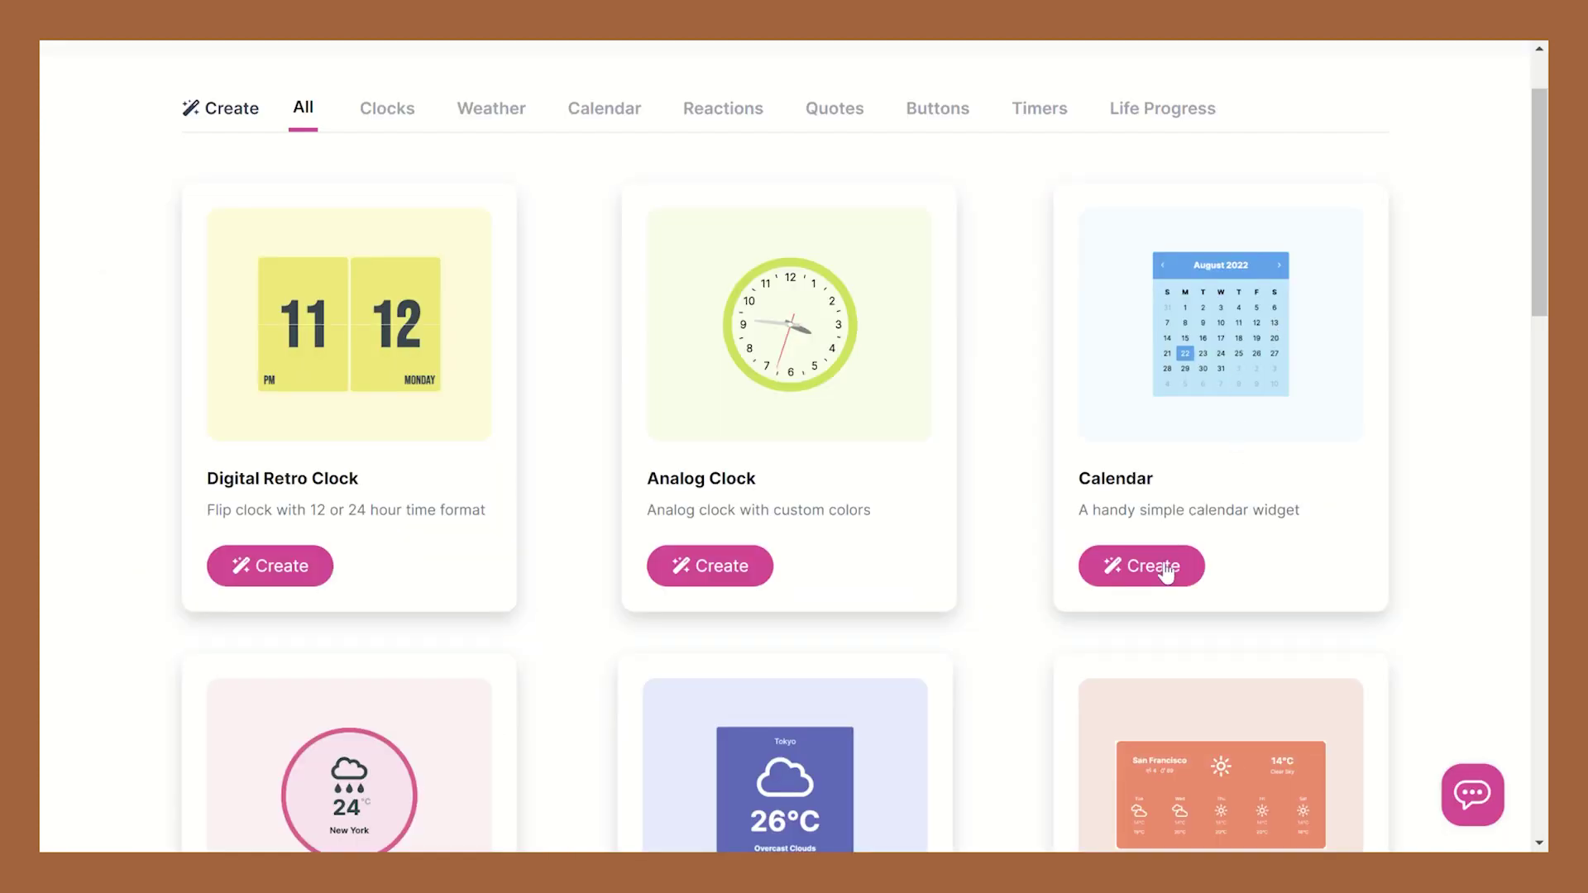
# - Start a Widgetbox calendar with a light pink background and greyish brown text
pyautogui.click(1167, 569)
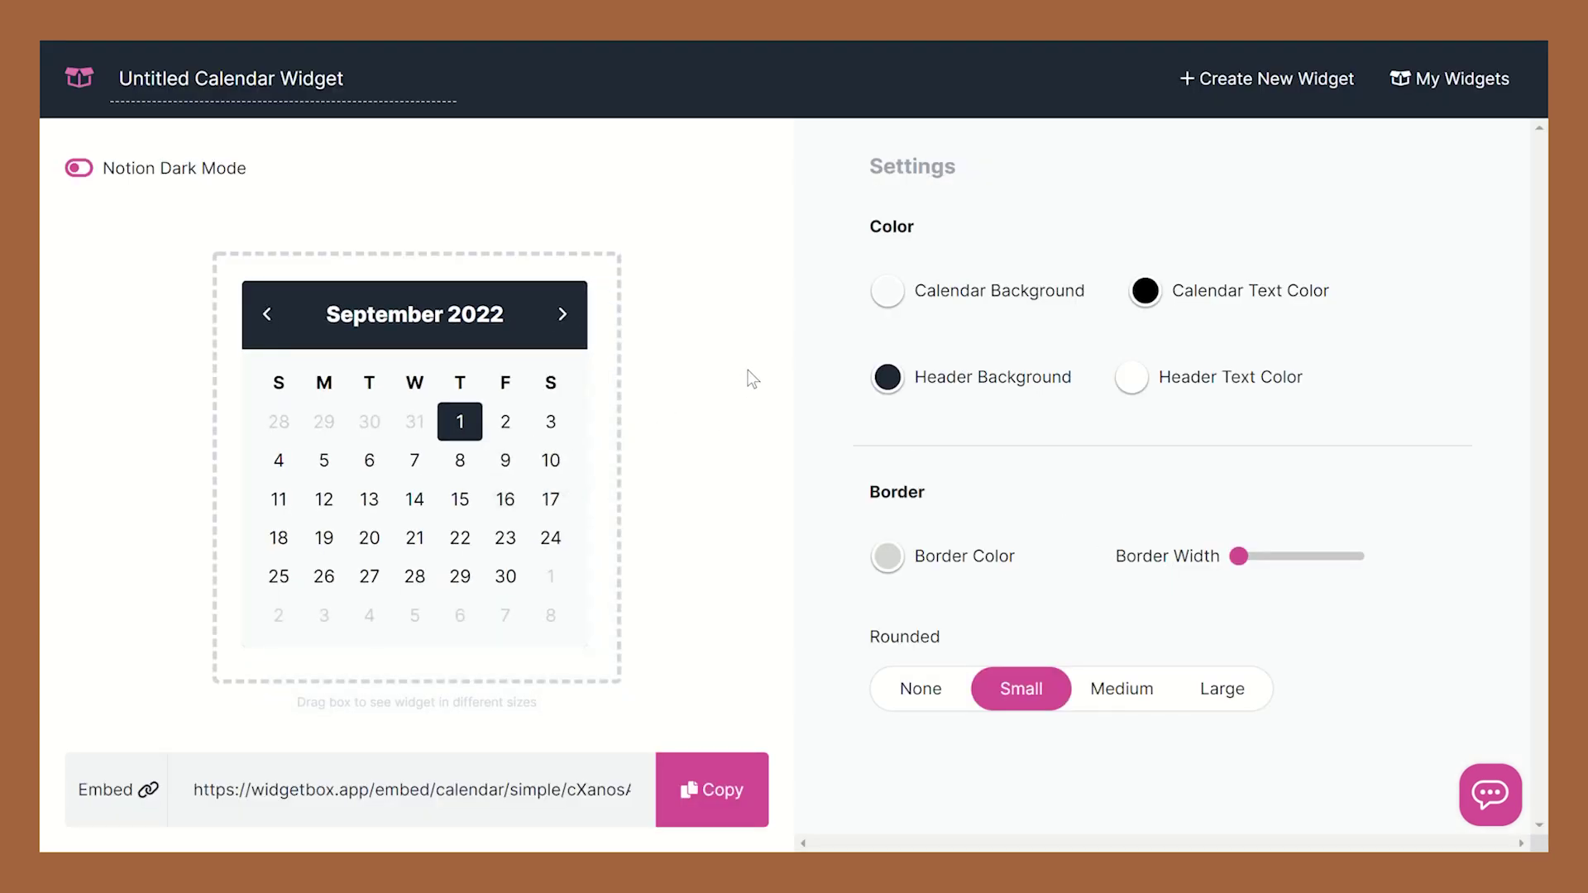
pyautogui.click(889, 293)
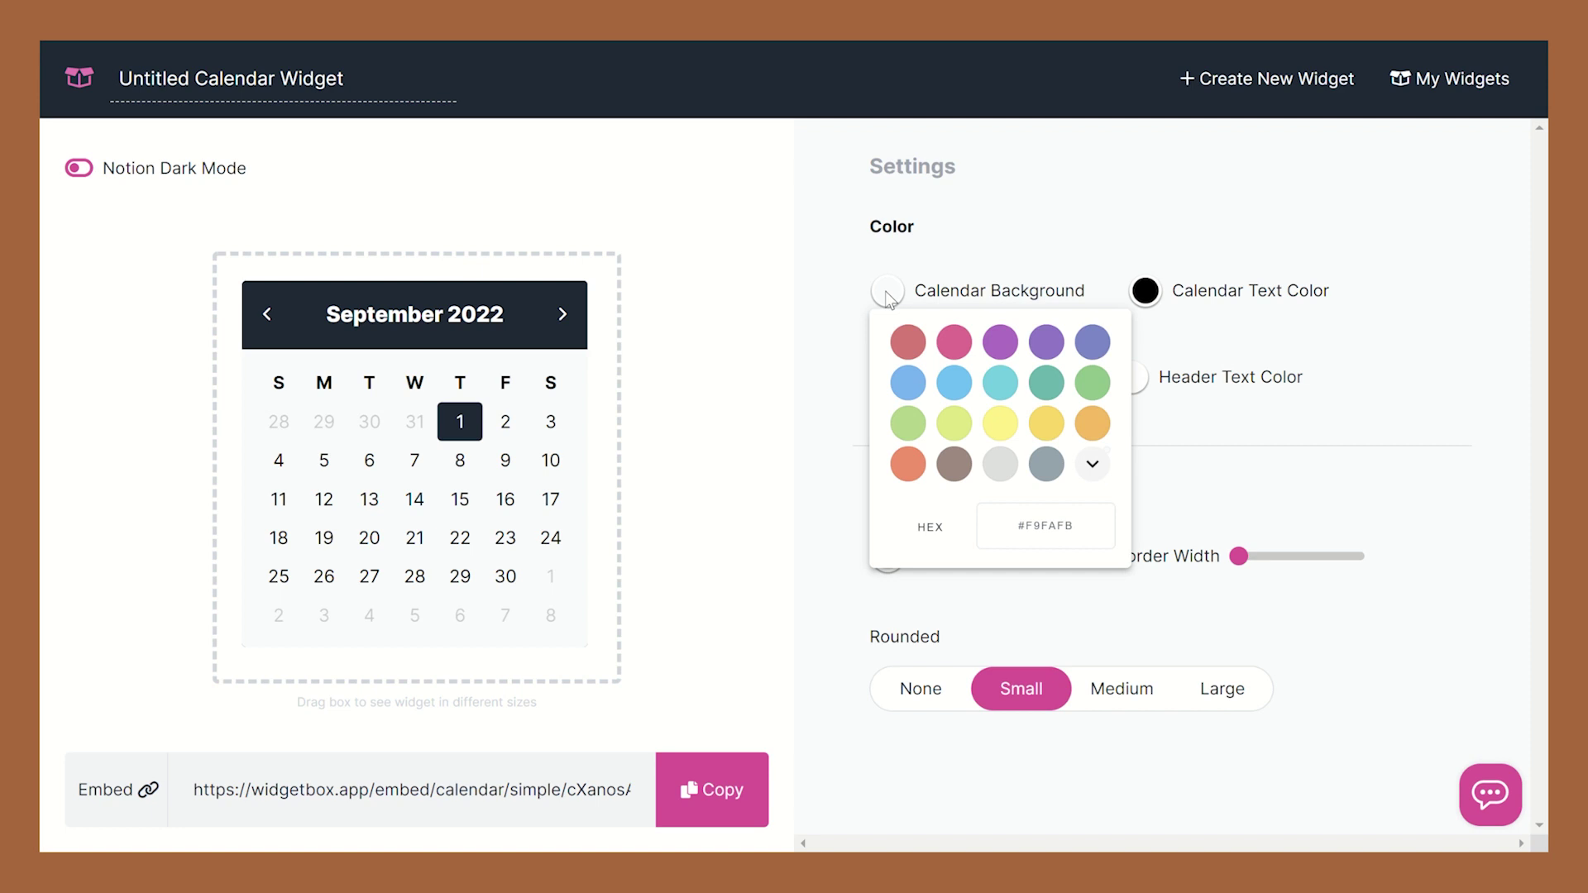
pyautogui.click(908, 342)
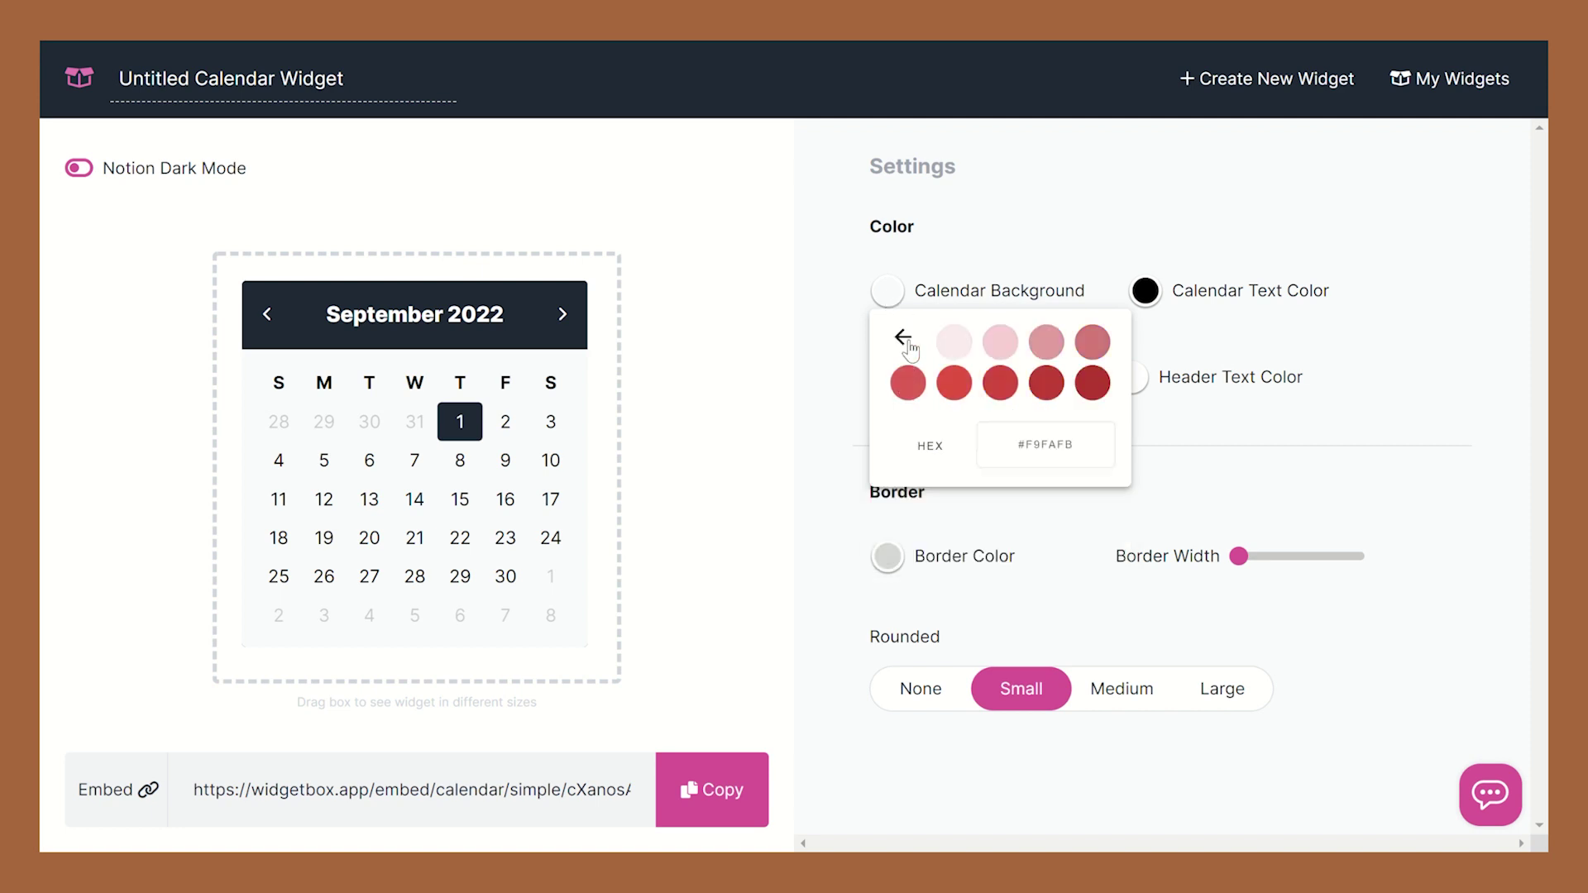
pyautogui.click(955, 342)
pyautogui.click(1162, 299)
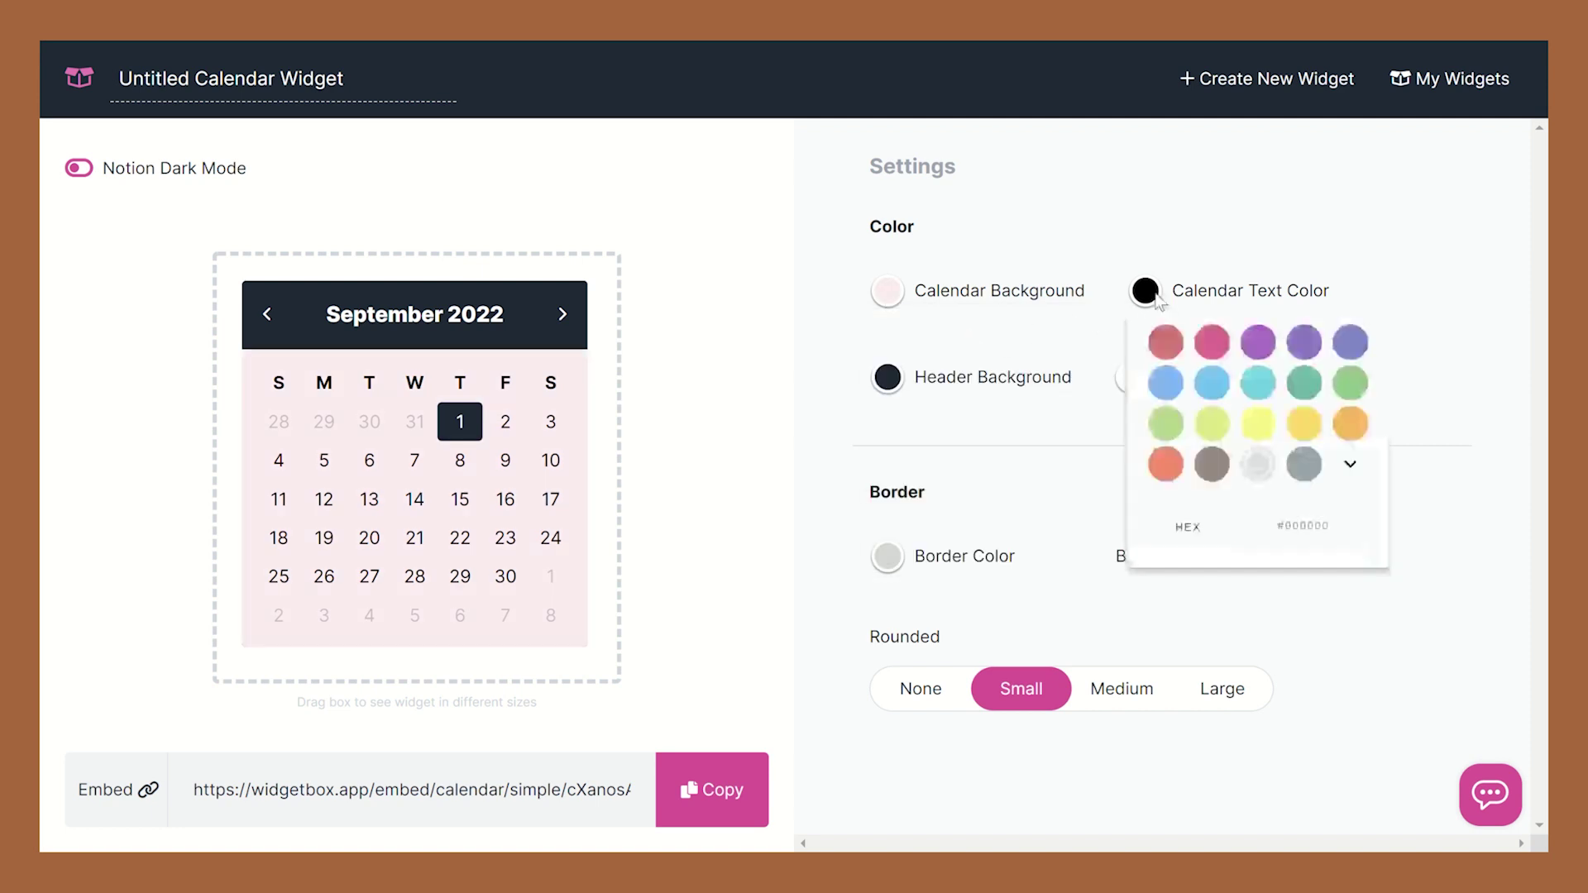
pyautogui.click(1227, 468)
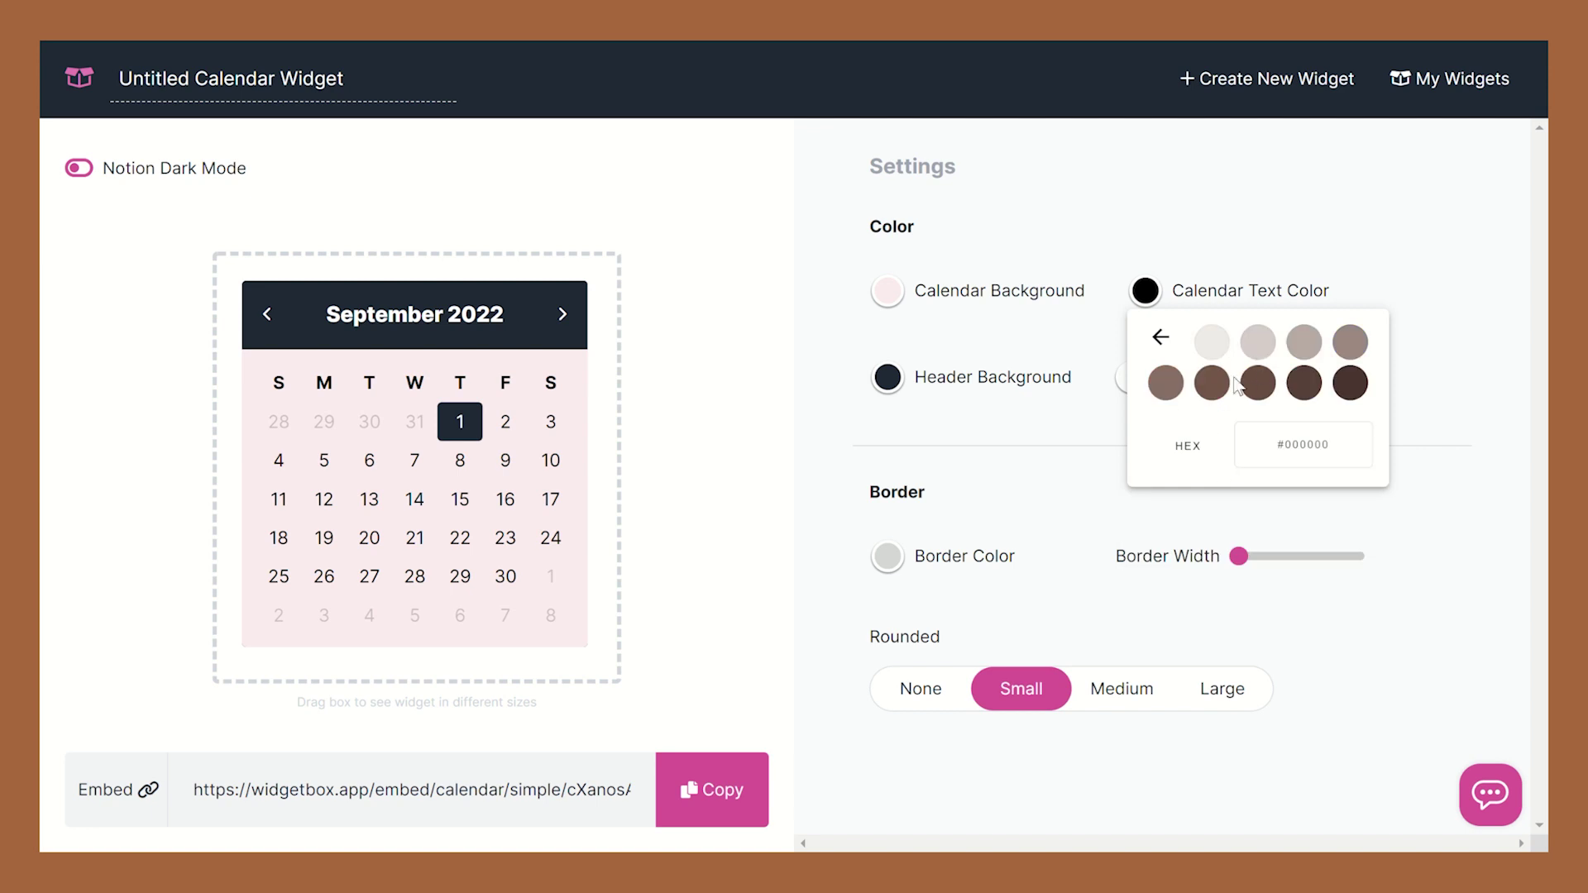
pyautogui.click(1305, 341)
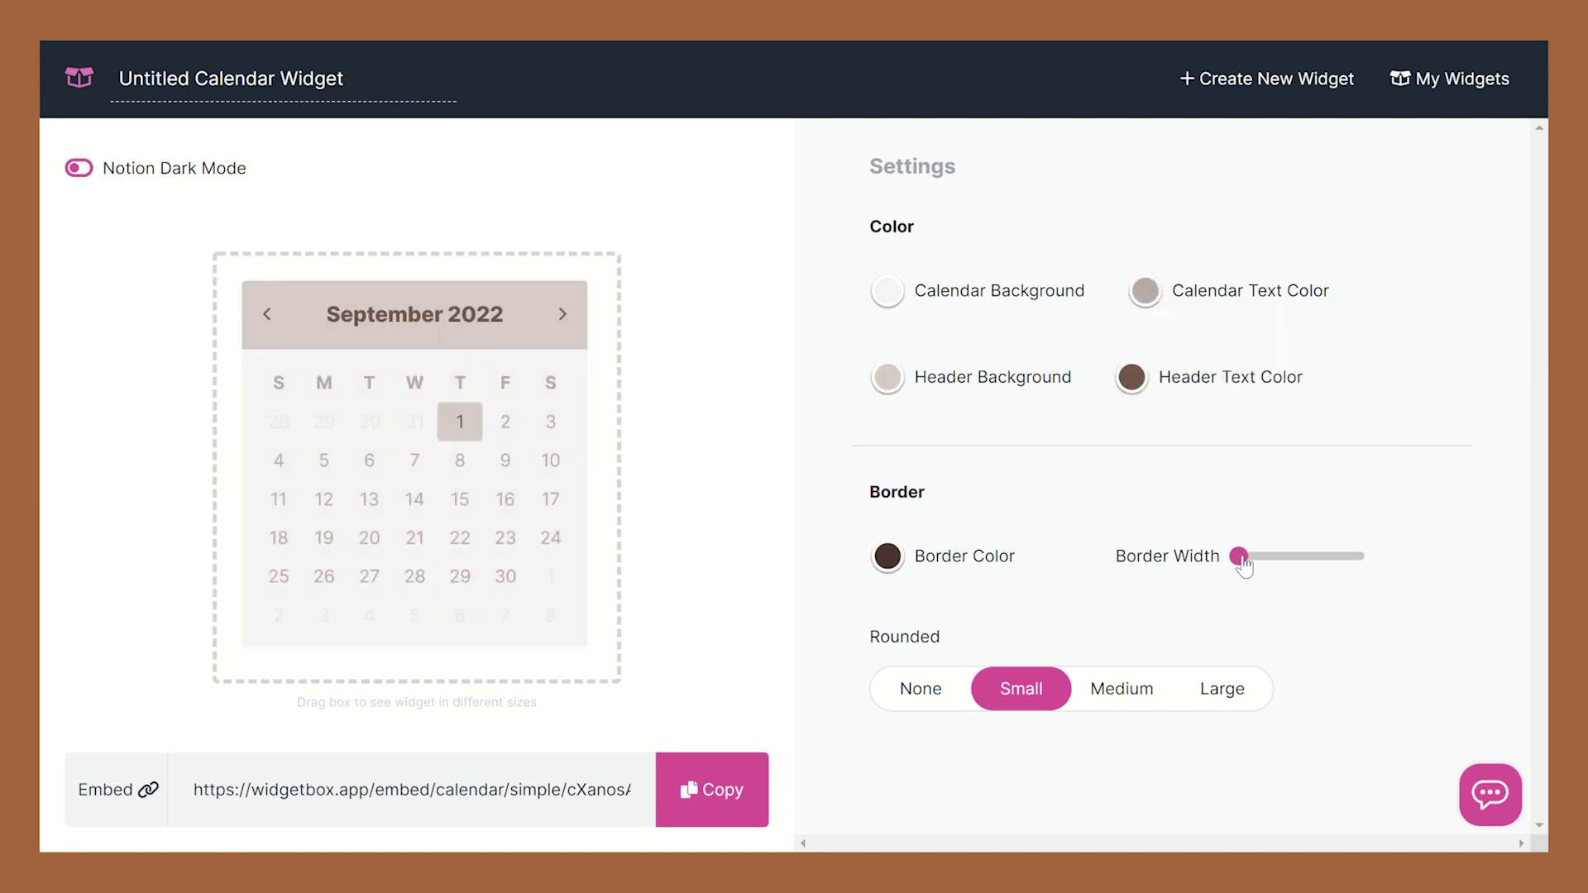
# - Thicken the calendar border, set Medium rounded corners, and copy its embed link
pyautogui.moveTo(1239, 556)
pyautogui.mouseDown()
pyautogui.moveTo(1263, 557)
pyautogui.moveTo(1240, 565)
pyautogui.mouseUp()
pyautogui.click(1104, 698)
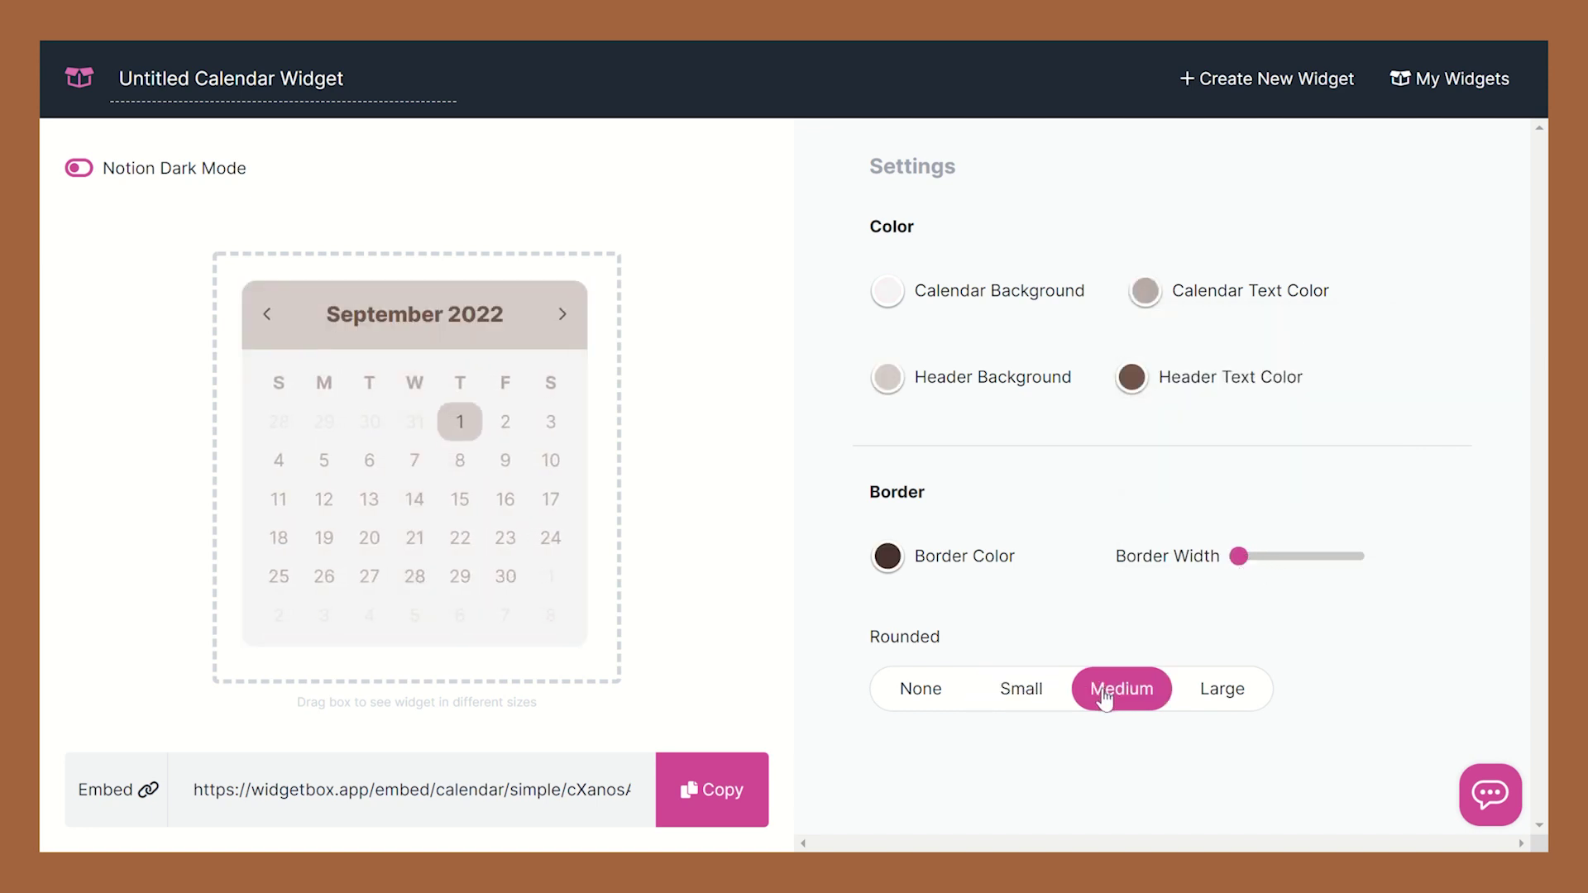
pyautogui.click(748, 794)
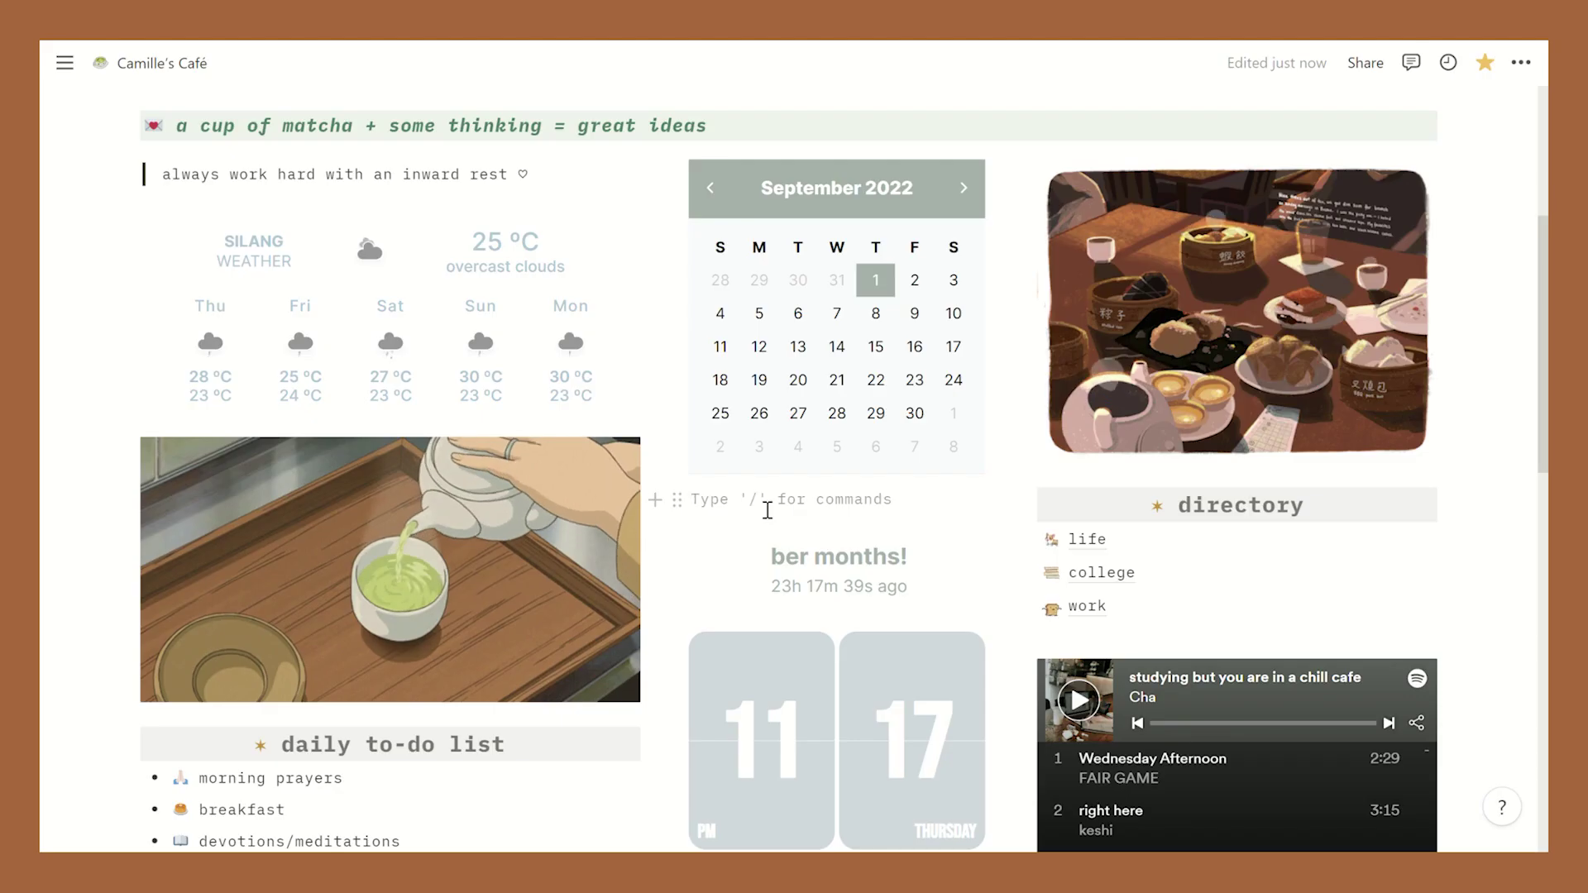
pyautogui.write('/')
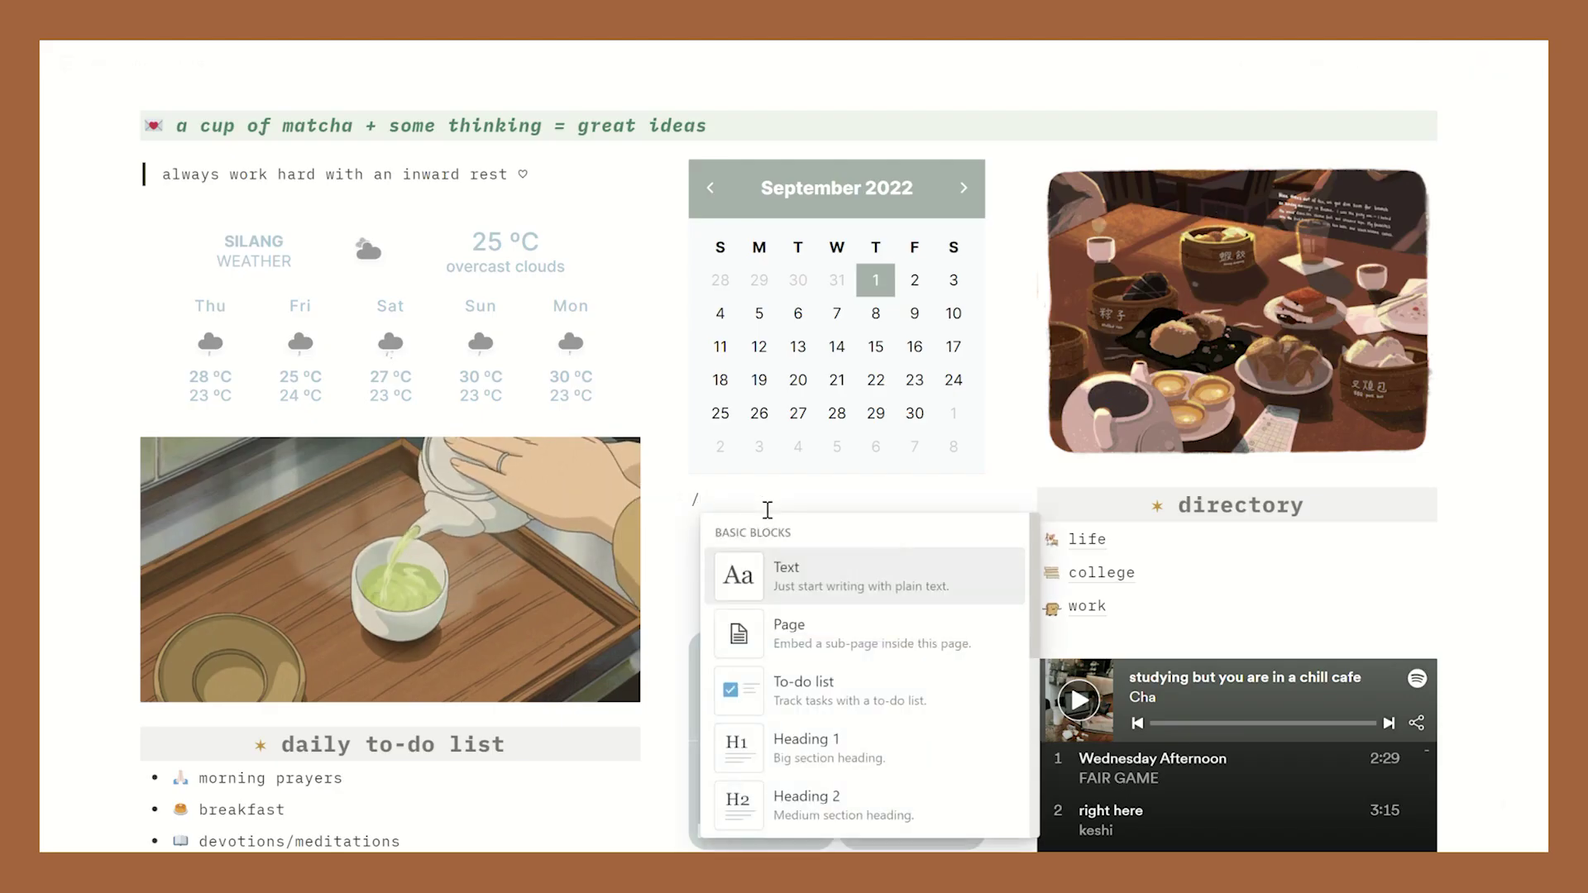
pyautogui.write('embed')
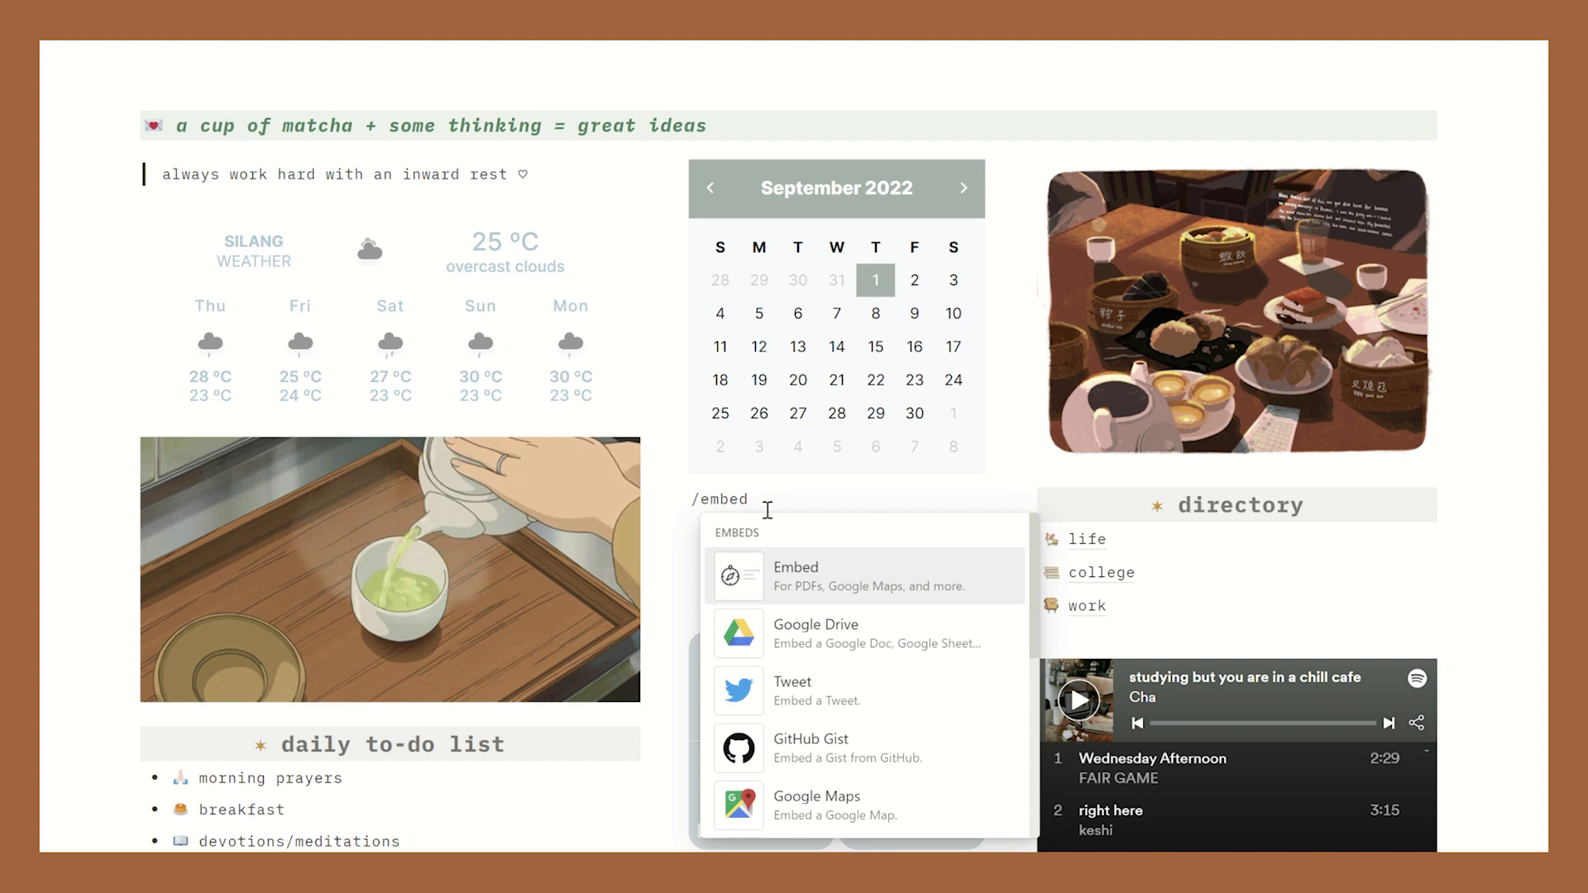
# - Embed the pasted Widgetbox calendar link in the café page's middle column
pyautogui.click(787, 571)
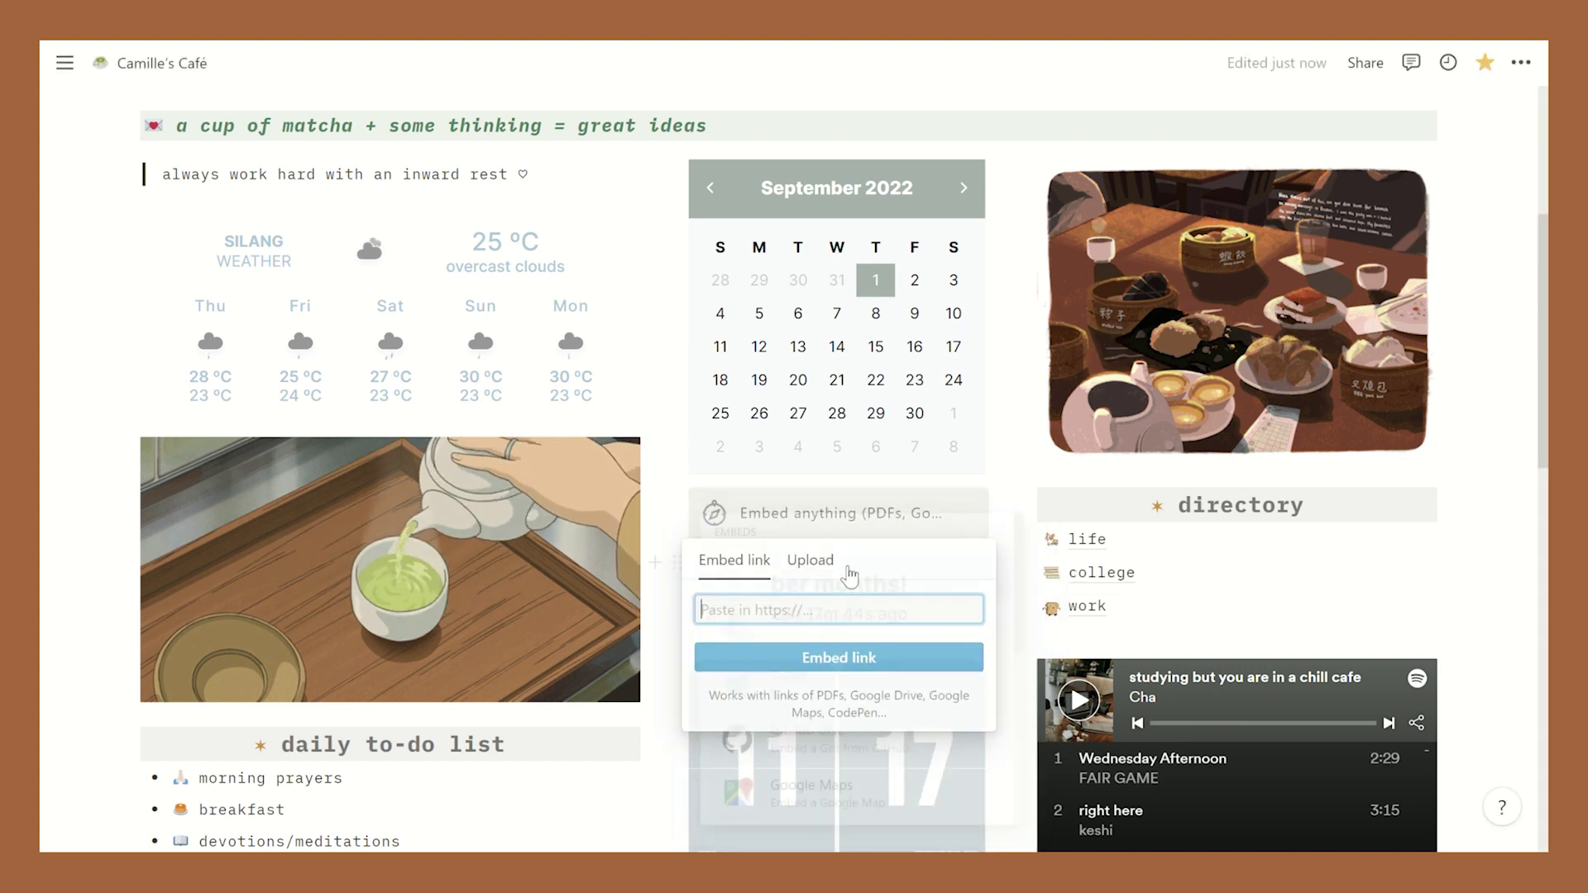
pyautogui.hotkey('ctrl', 'v')
pyautogui.click(836, 660)
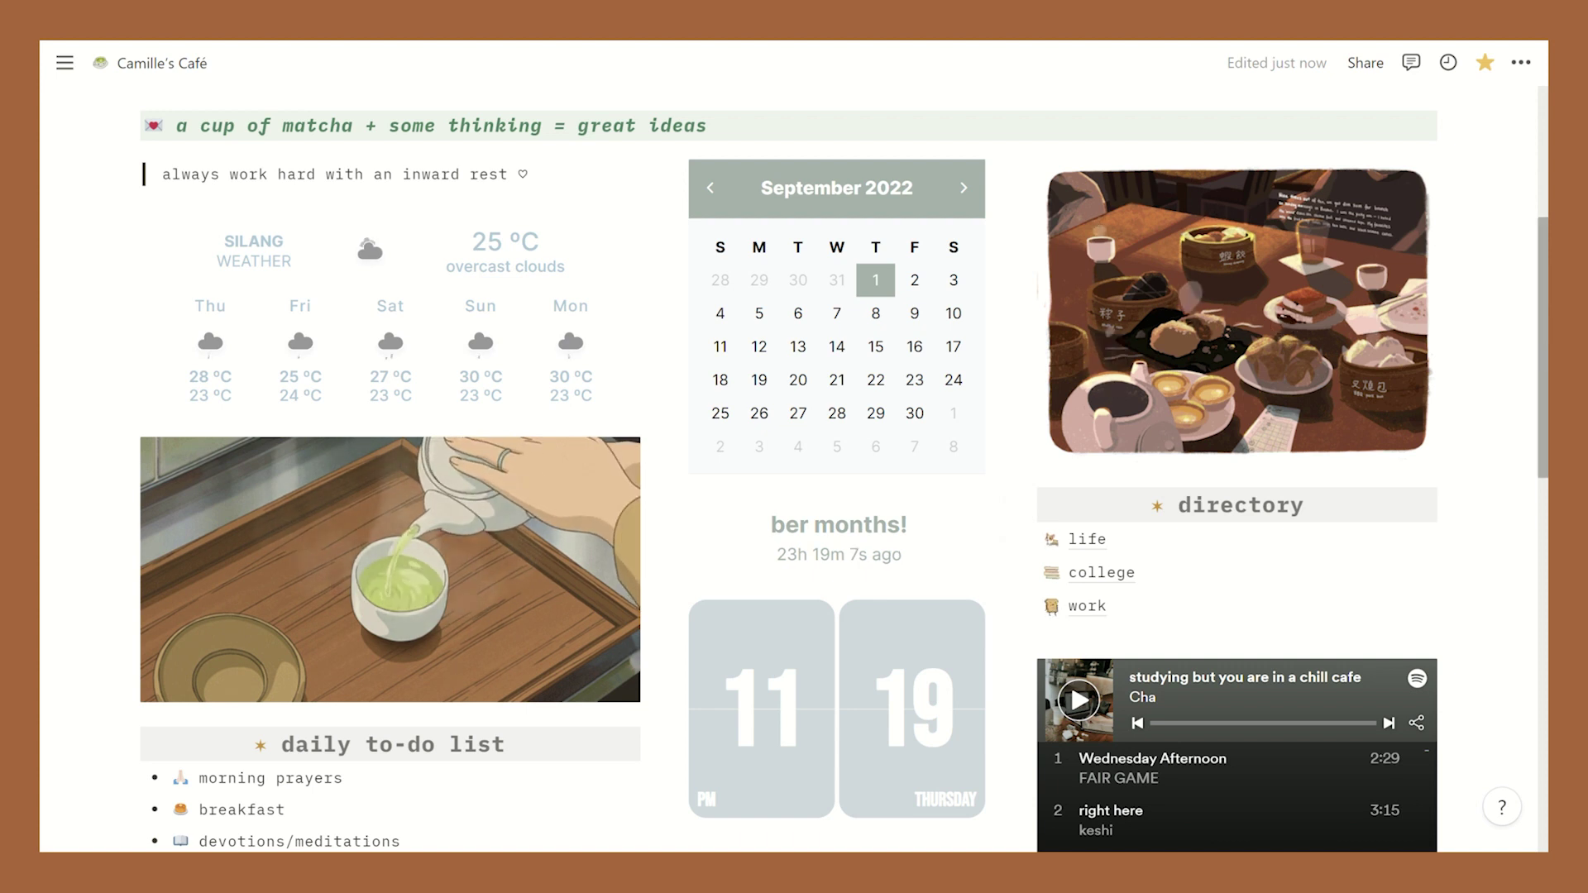
pyautogui.scroll(-2, 794, 477)
pyautogui.scroll(-3, 794, 477)
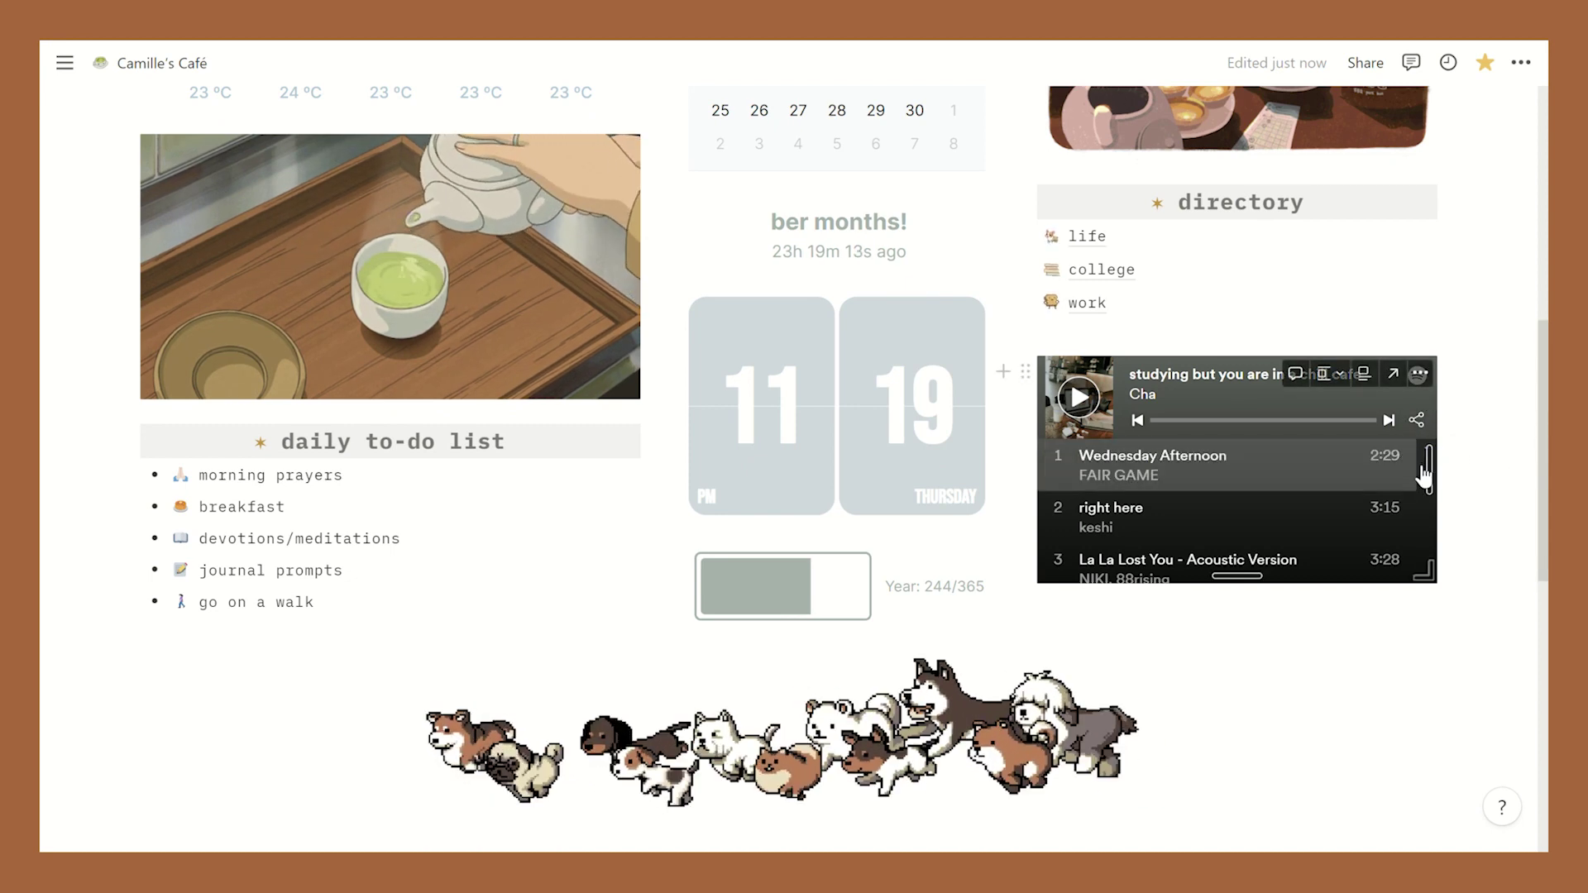
pyautogui.scroll(-3, 1423, 472)
pyautogui.scroll(-5, 1423, 480)
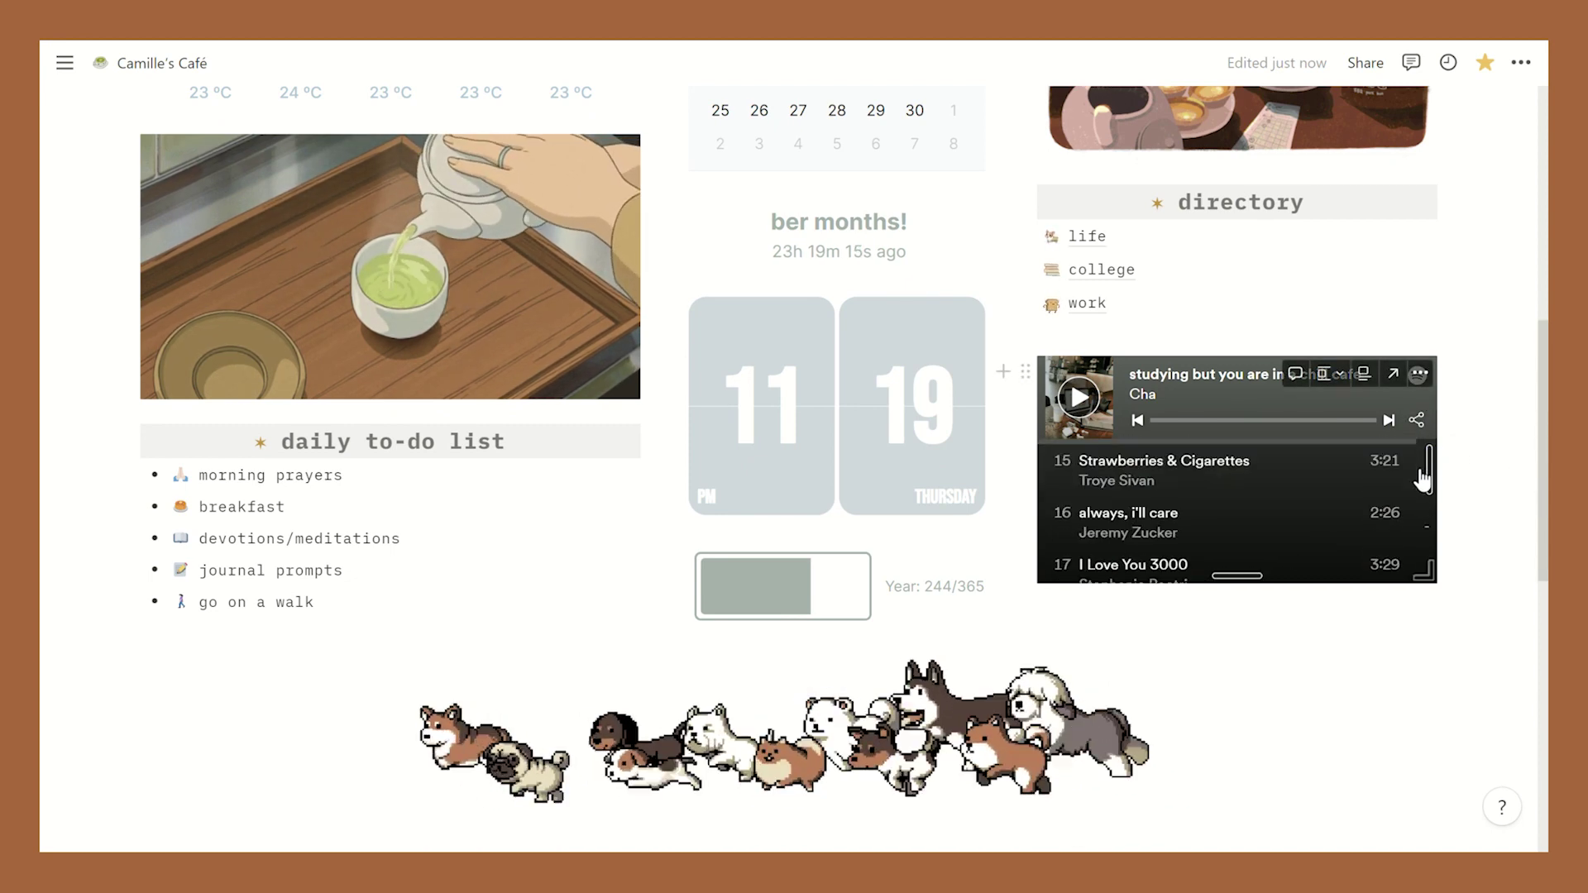
pyautogui.scroll(3, 1423, 480)
pyautogui.scroll(7, 1421, 476)
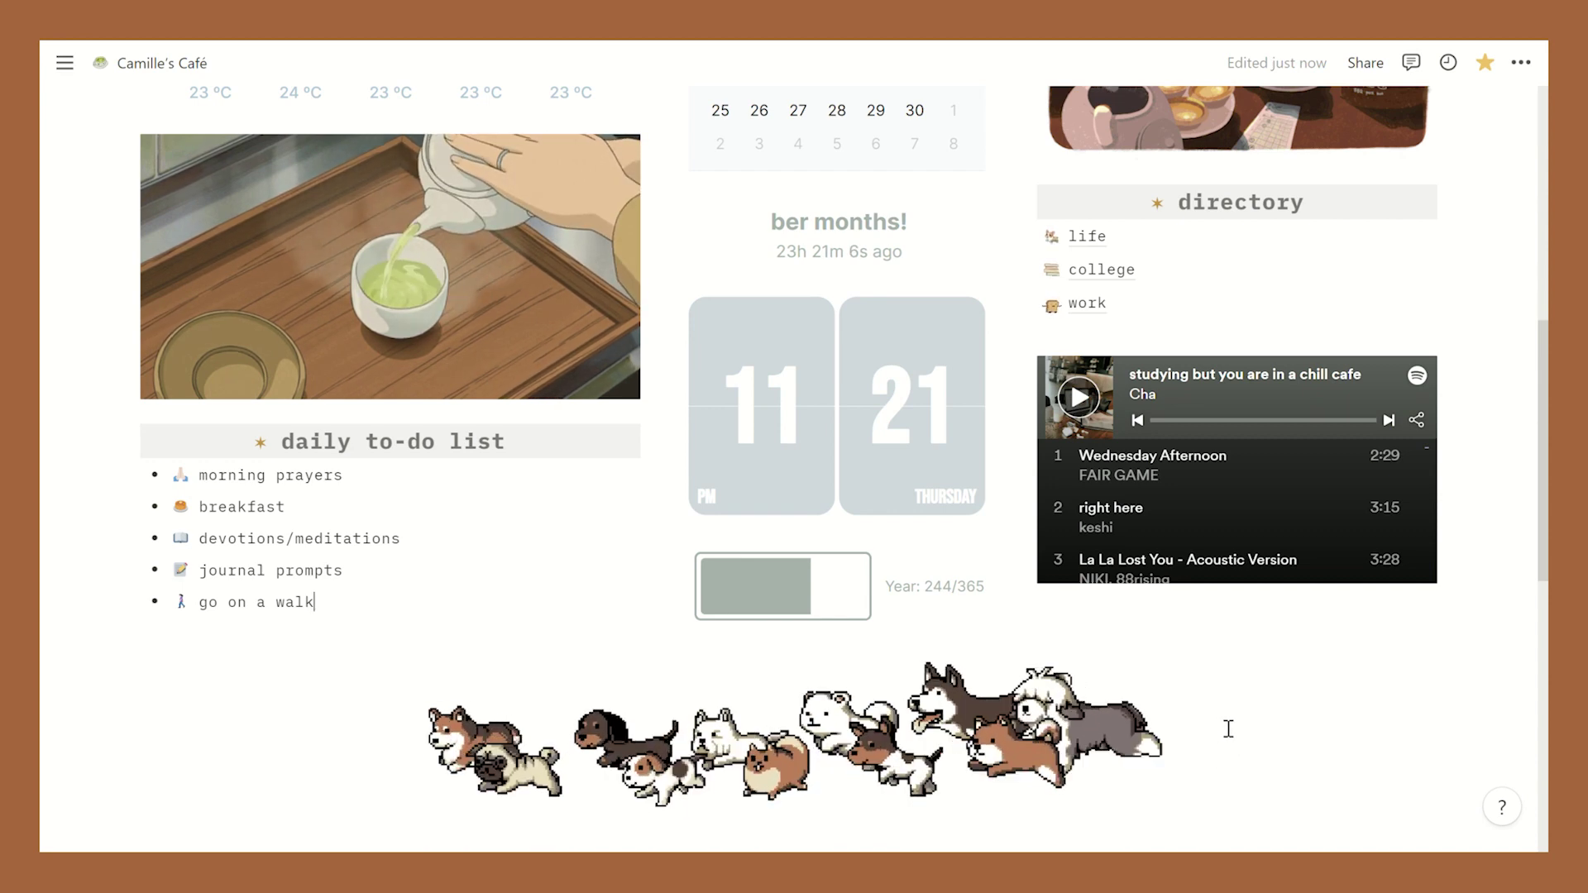
pyautogui.scroll(-7, 1228, 728)
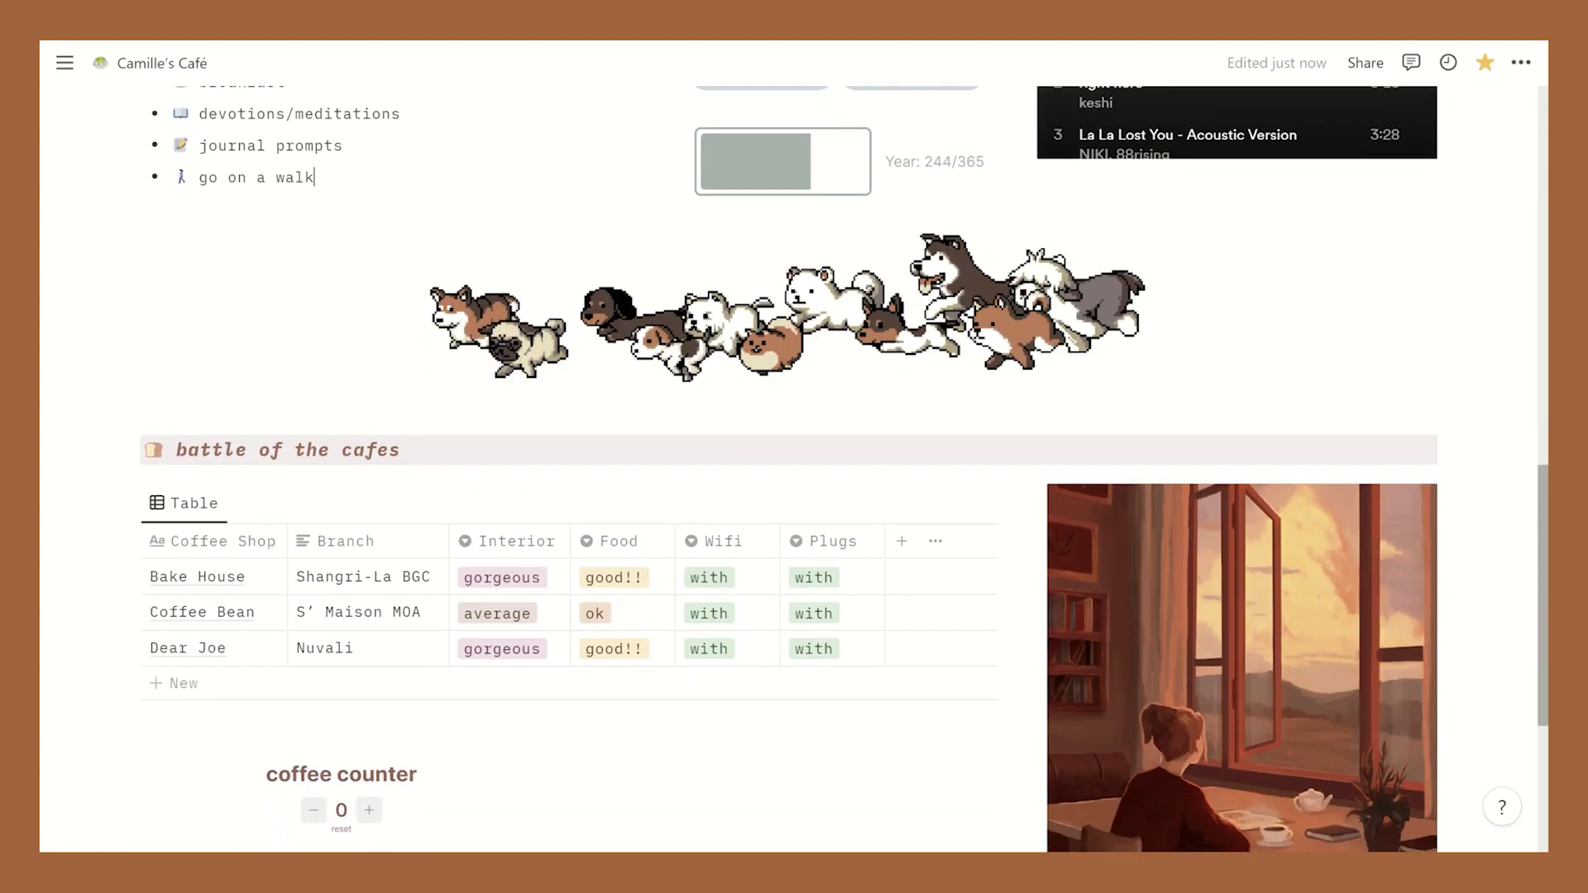
# - Bring the coffee counter back to 0 and add one cup to the matcha counter
pyautogui.scroll(-2, 1499, 620)
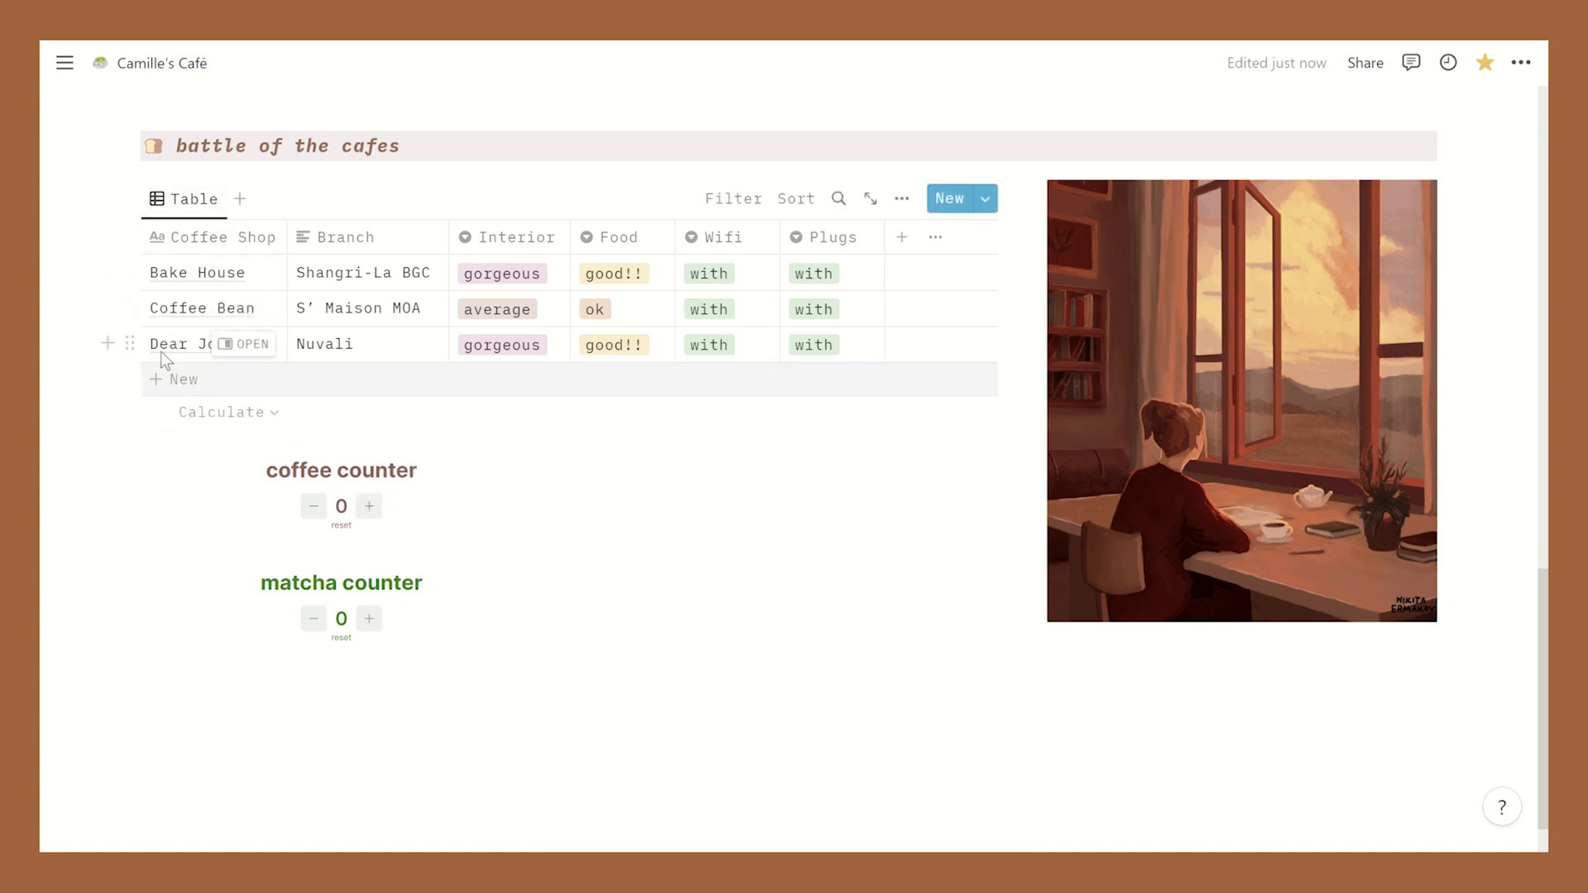
pyautogui.scroll(-1, 587, 526)
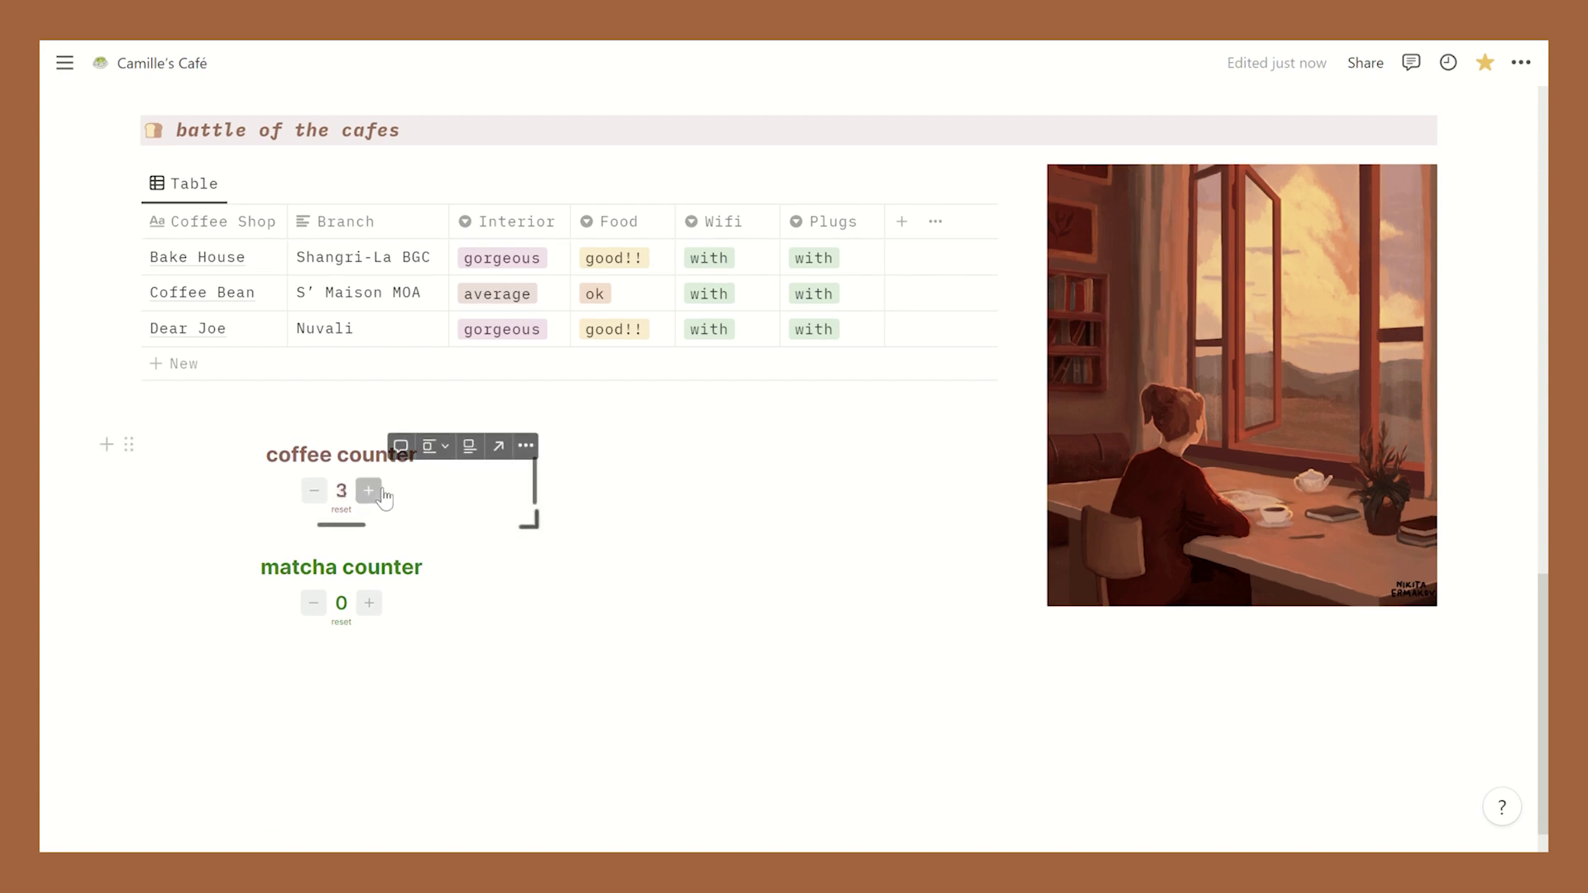
pyautogui.click(323, 494)
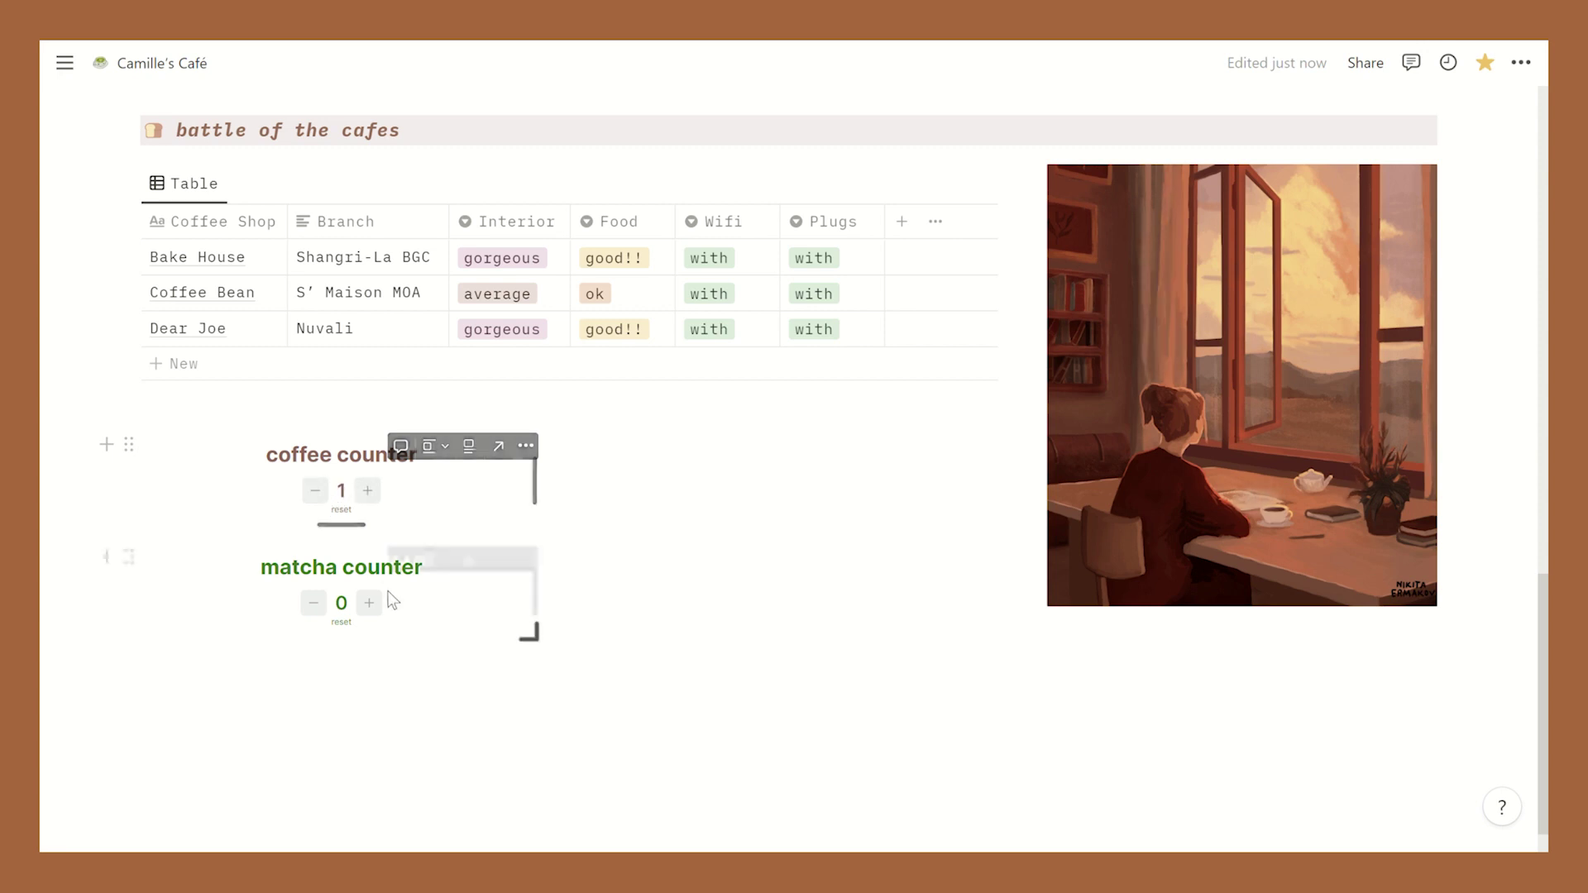
pyautogui.click(320, 491)
pyautogui.click(370, 603)
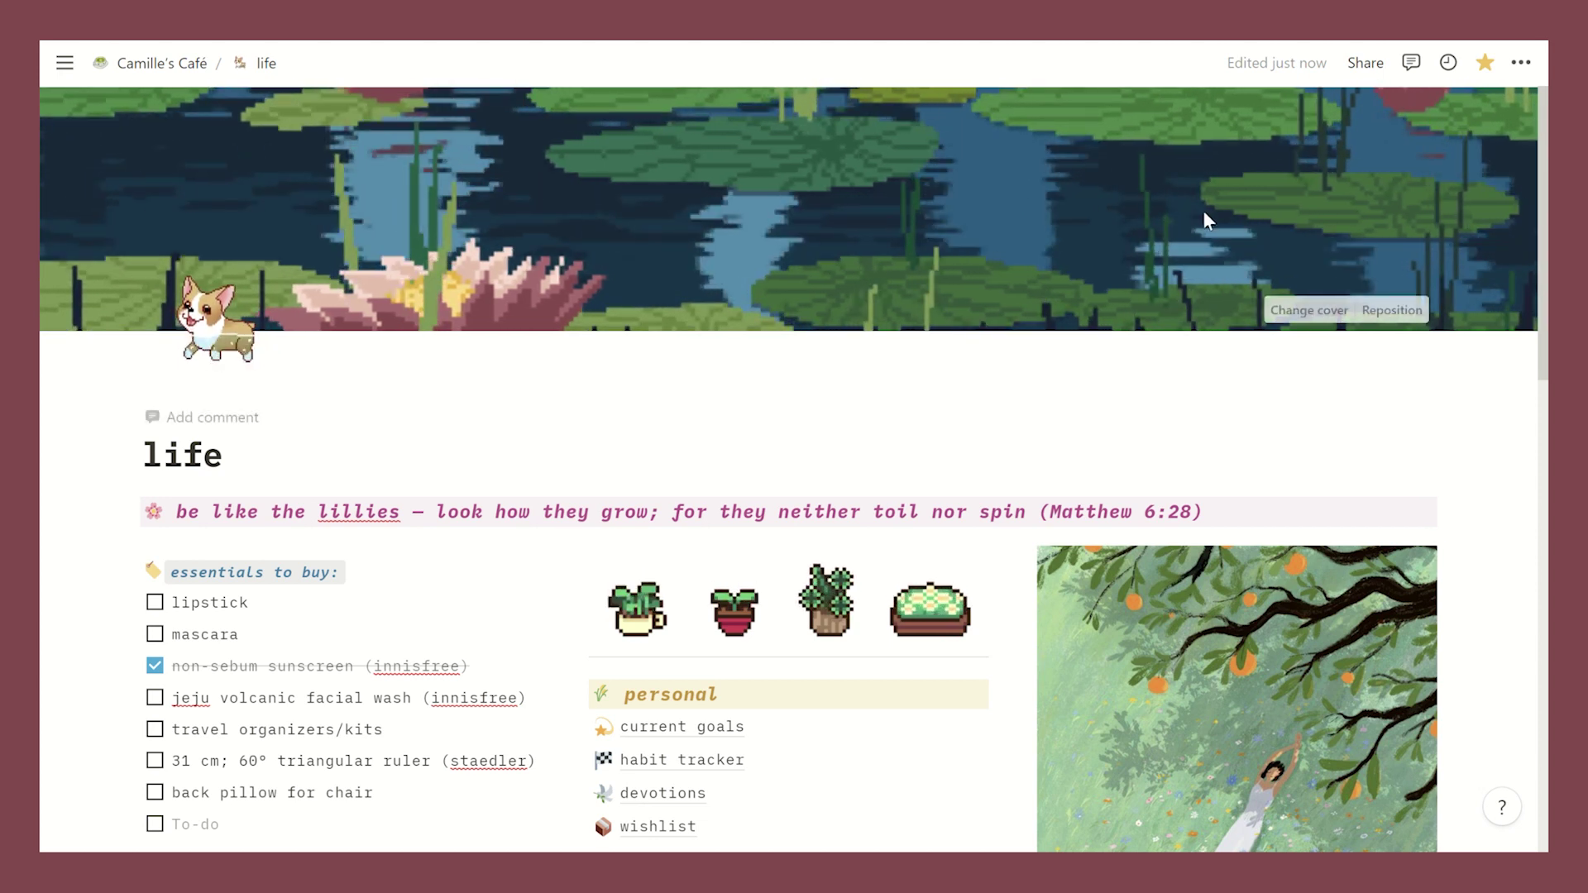
# - Scroll down through the life page and back up to review it
pyautogui.scroll(-6, 1523, 443)
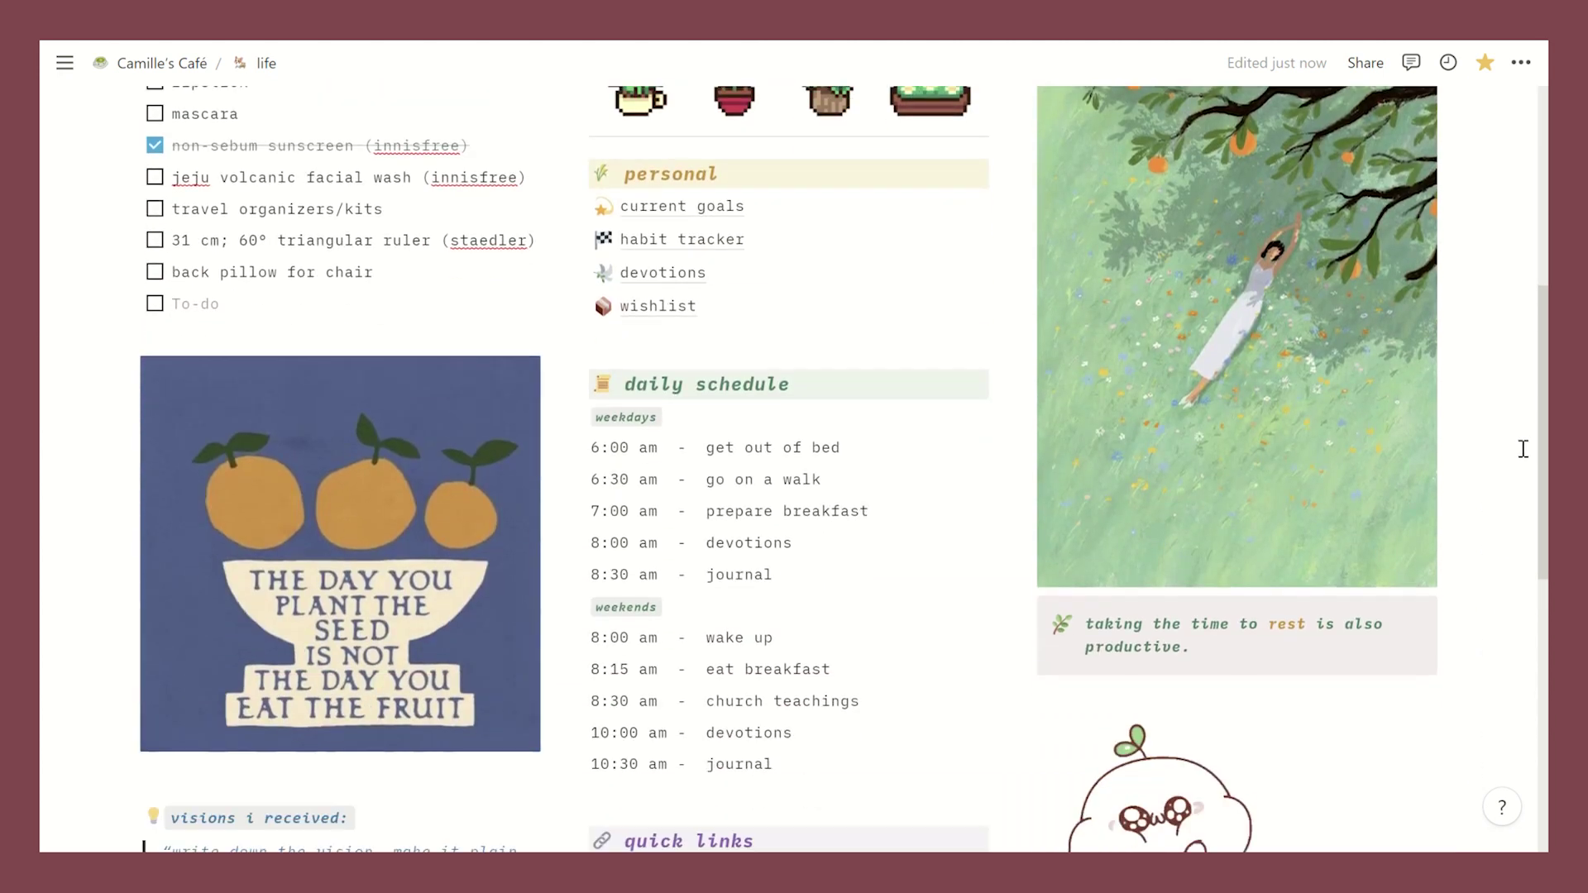
pyautogui.scroll(-5, 1523, 449)
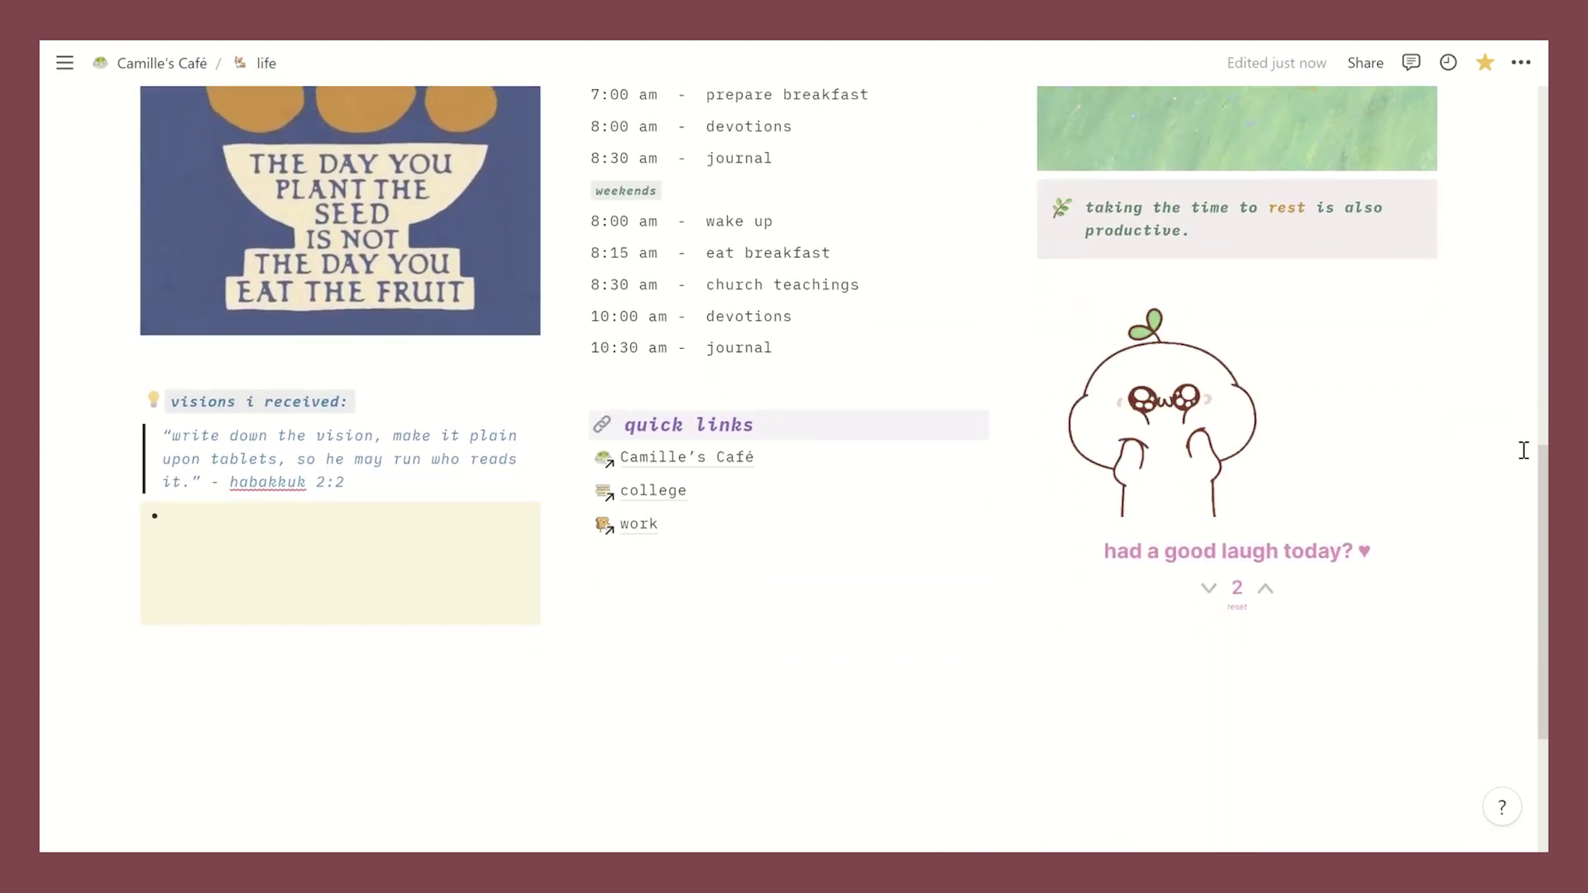
pyautogui.scroll(7, 1523, 450)
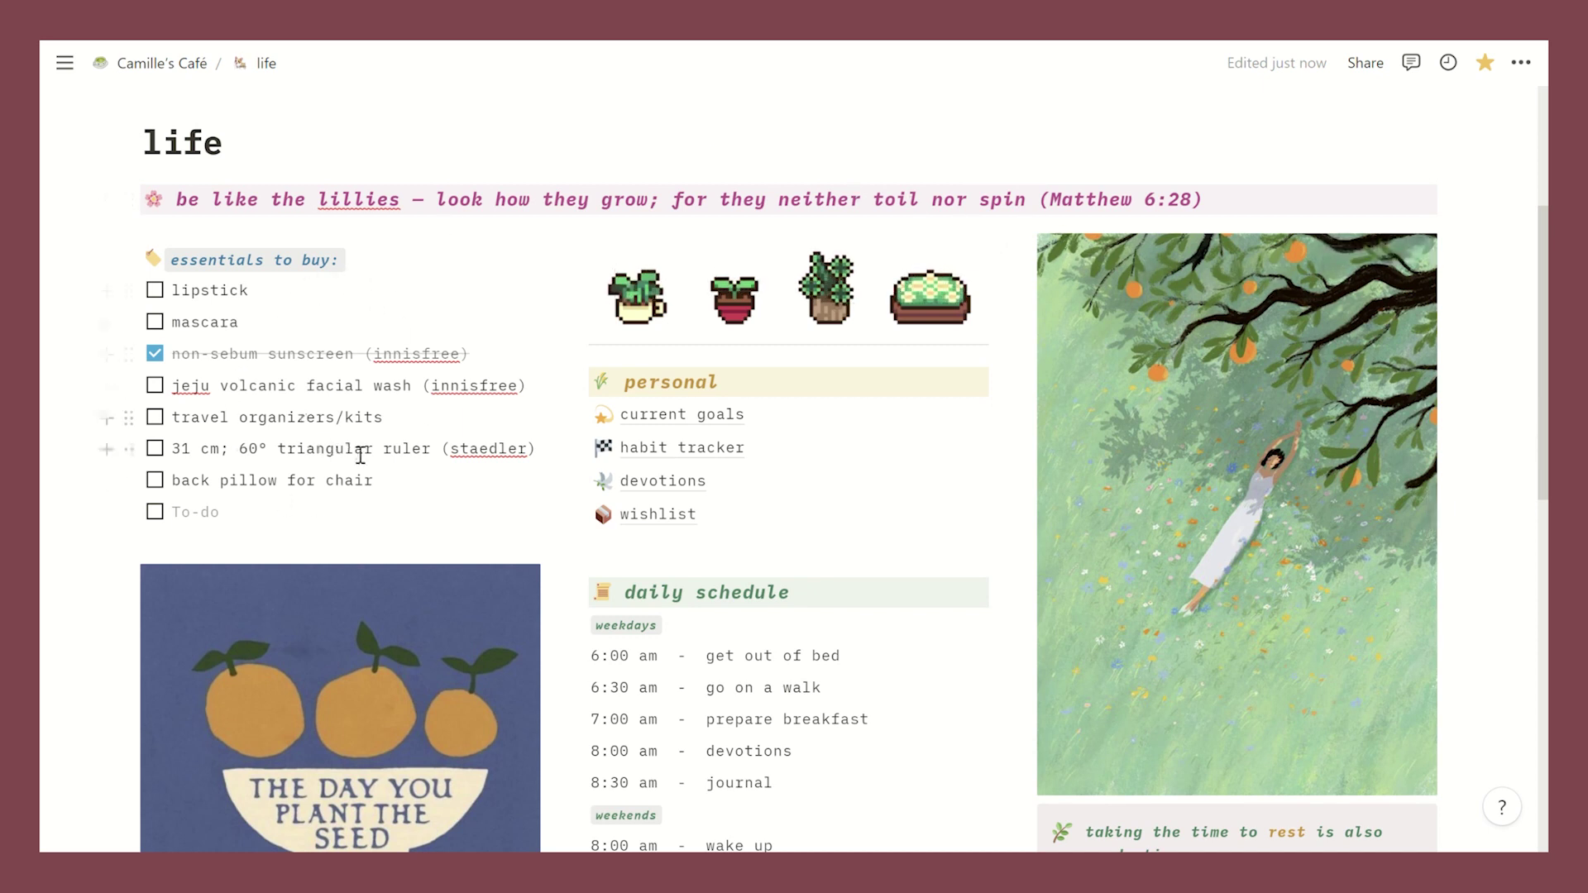
pyautogui.click(155, 289)
pyautogui.click(155, 322)
pyautogui.click(155, 322)
pyautogui.click(155, 290)
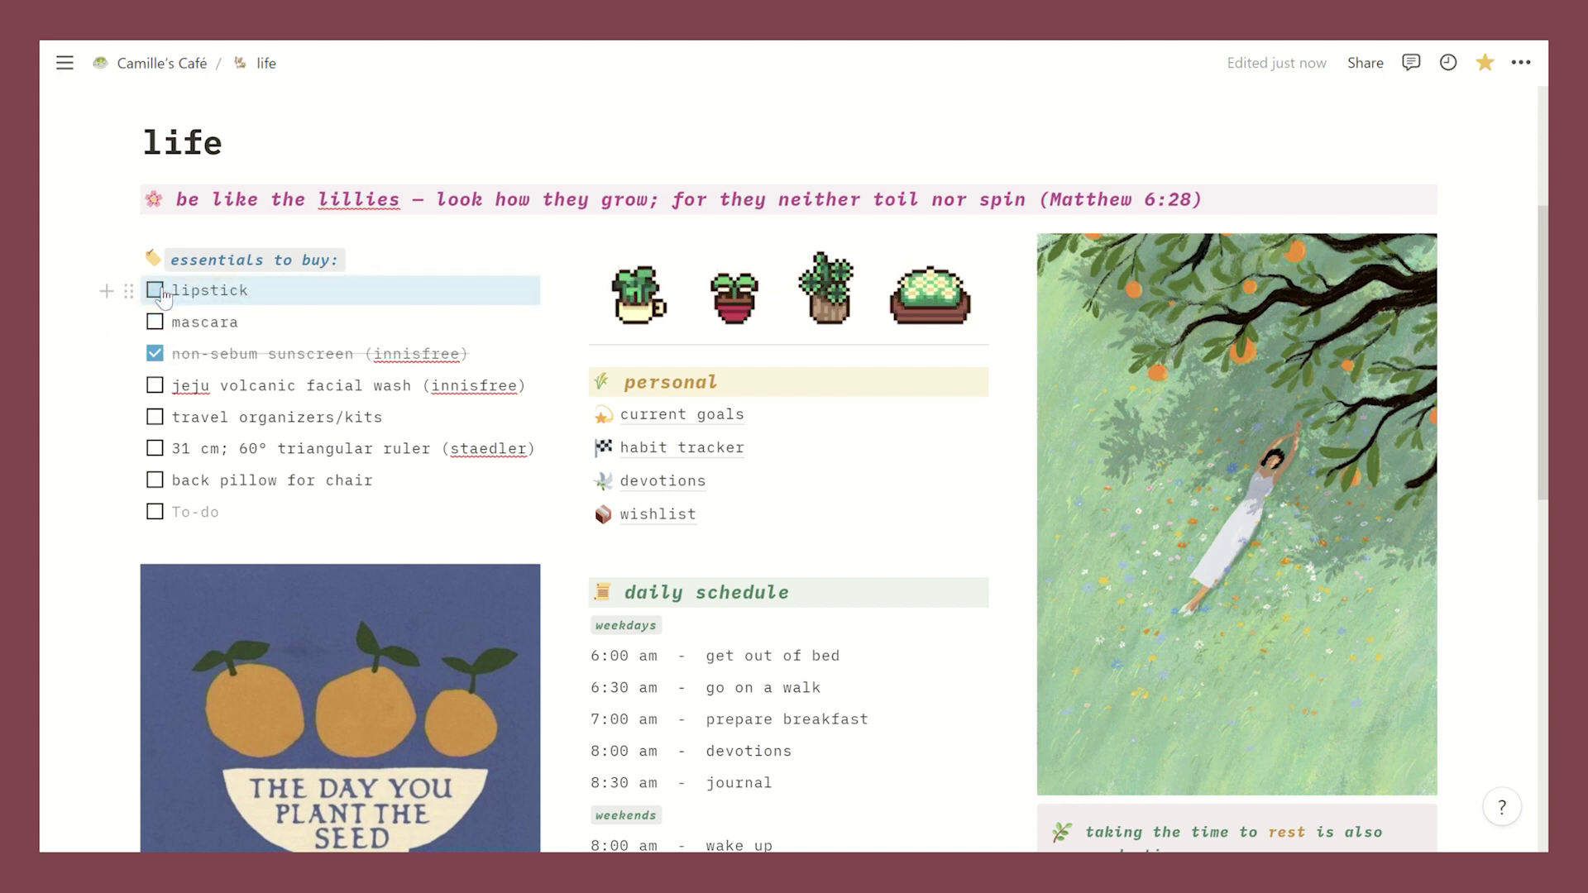
pyautogui.click(263, 299)
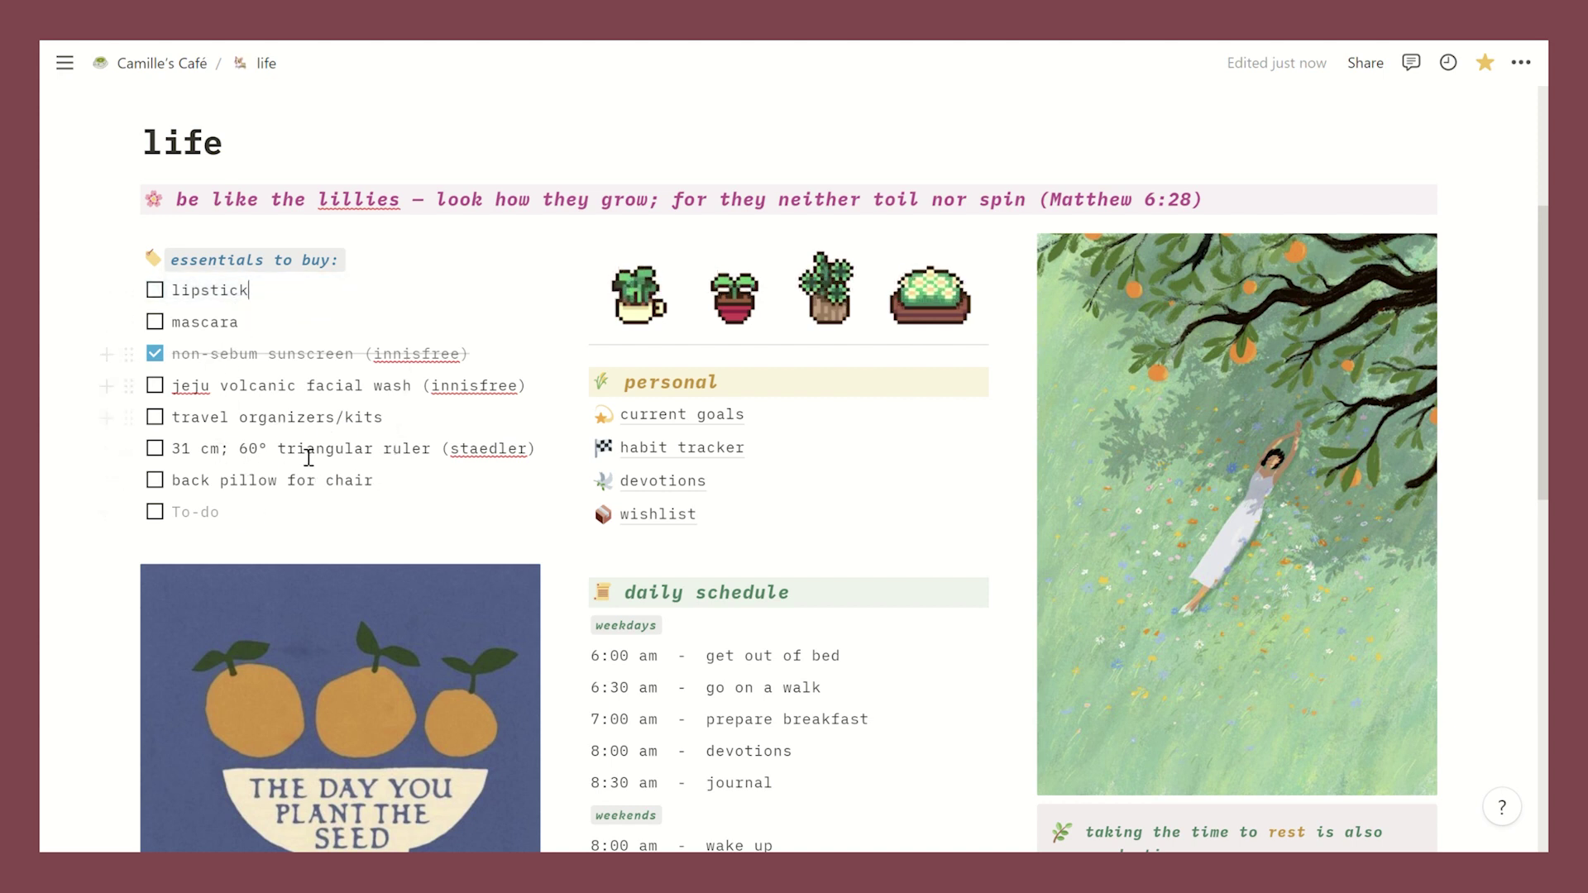
pyautogui.click(228, 514)
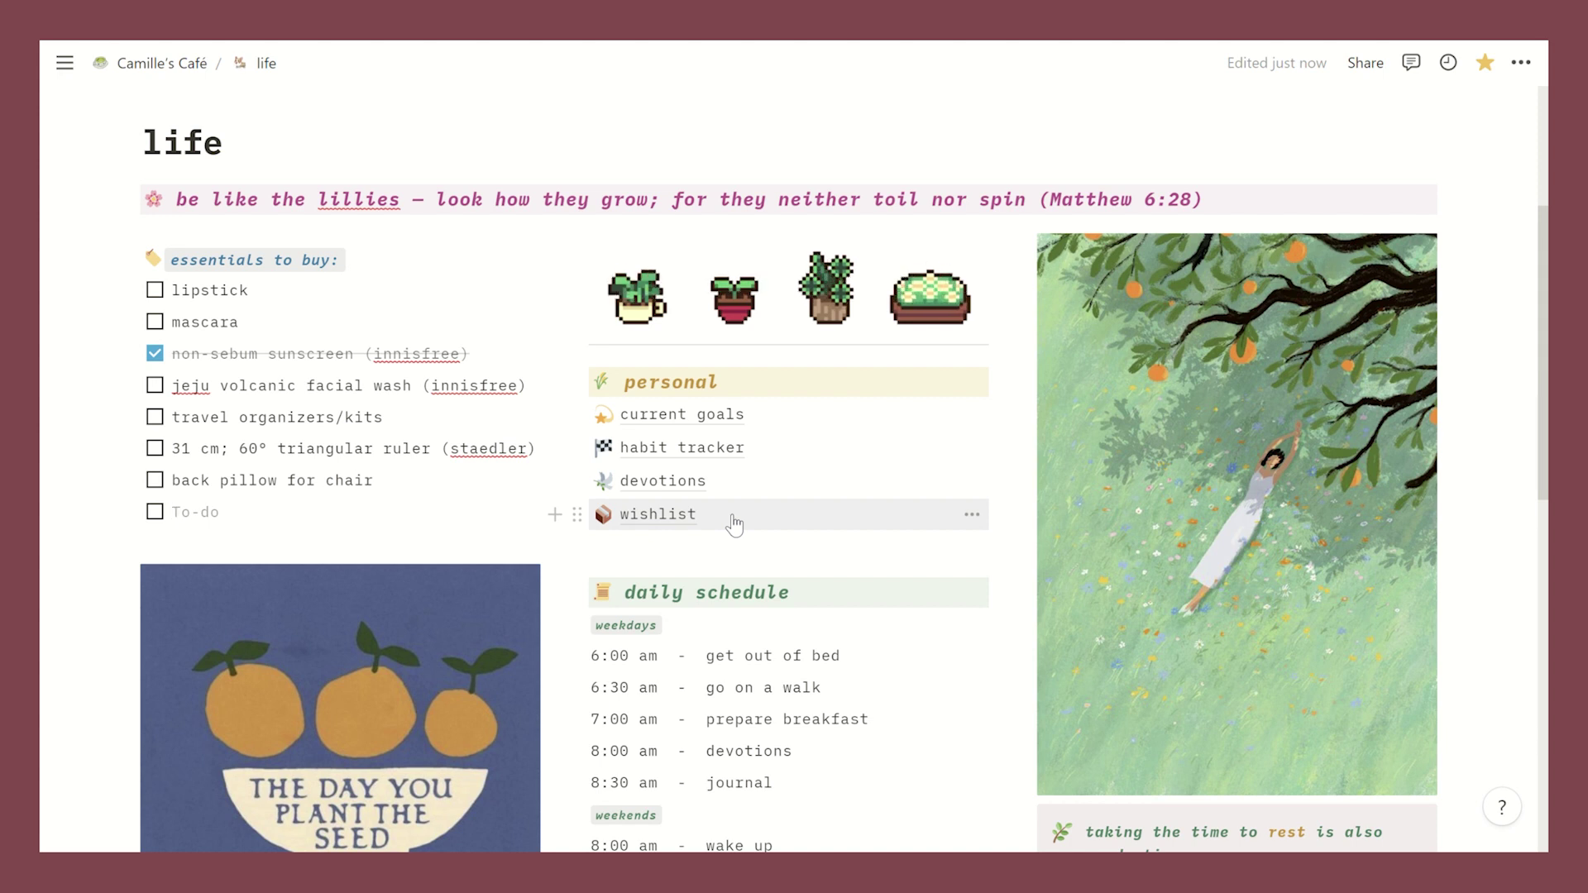
pyautogui.scroll(-2, 1003, 497)
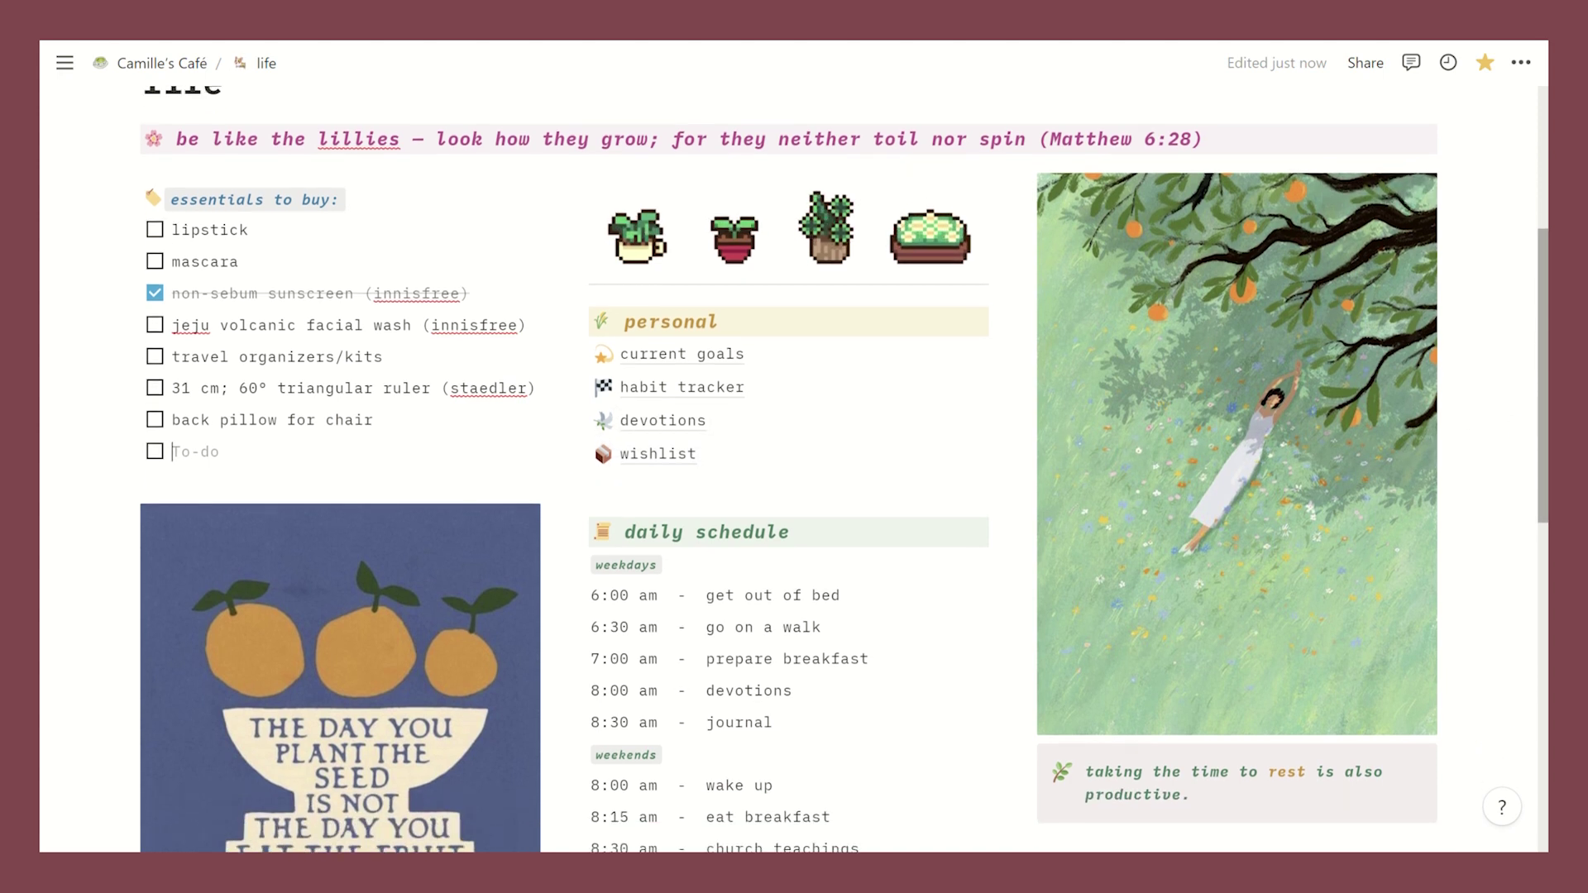
pyautogui.scroll(-1, 1004, 497)
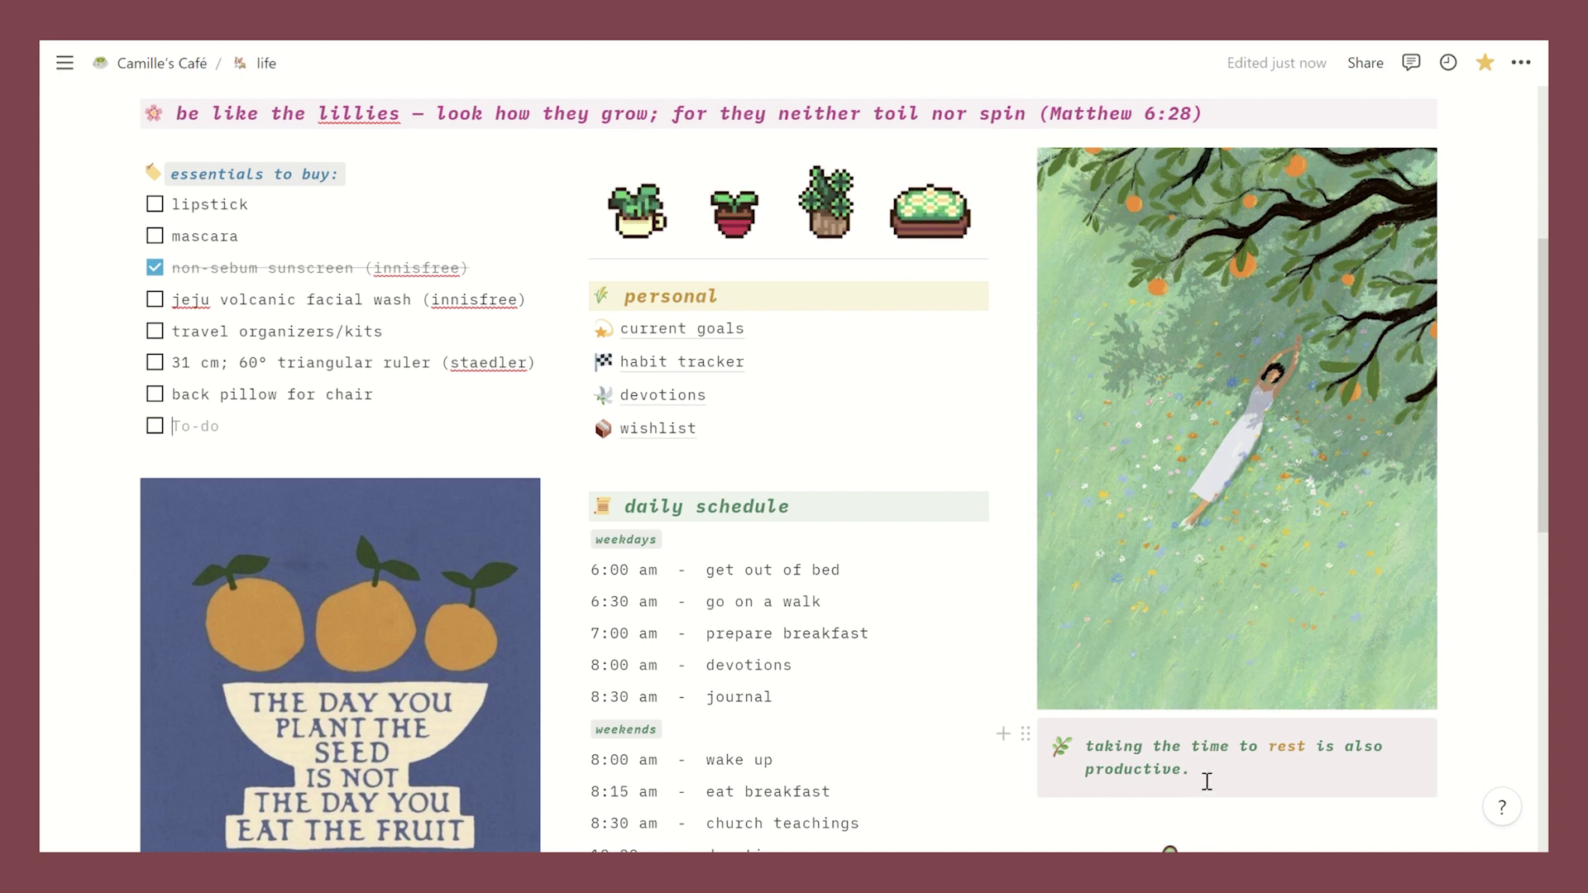
pyautogui.scroll(-3, 1478, 539)
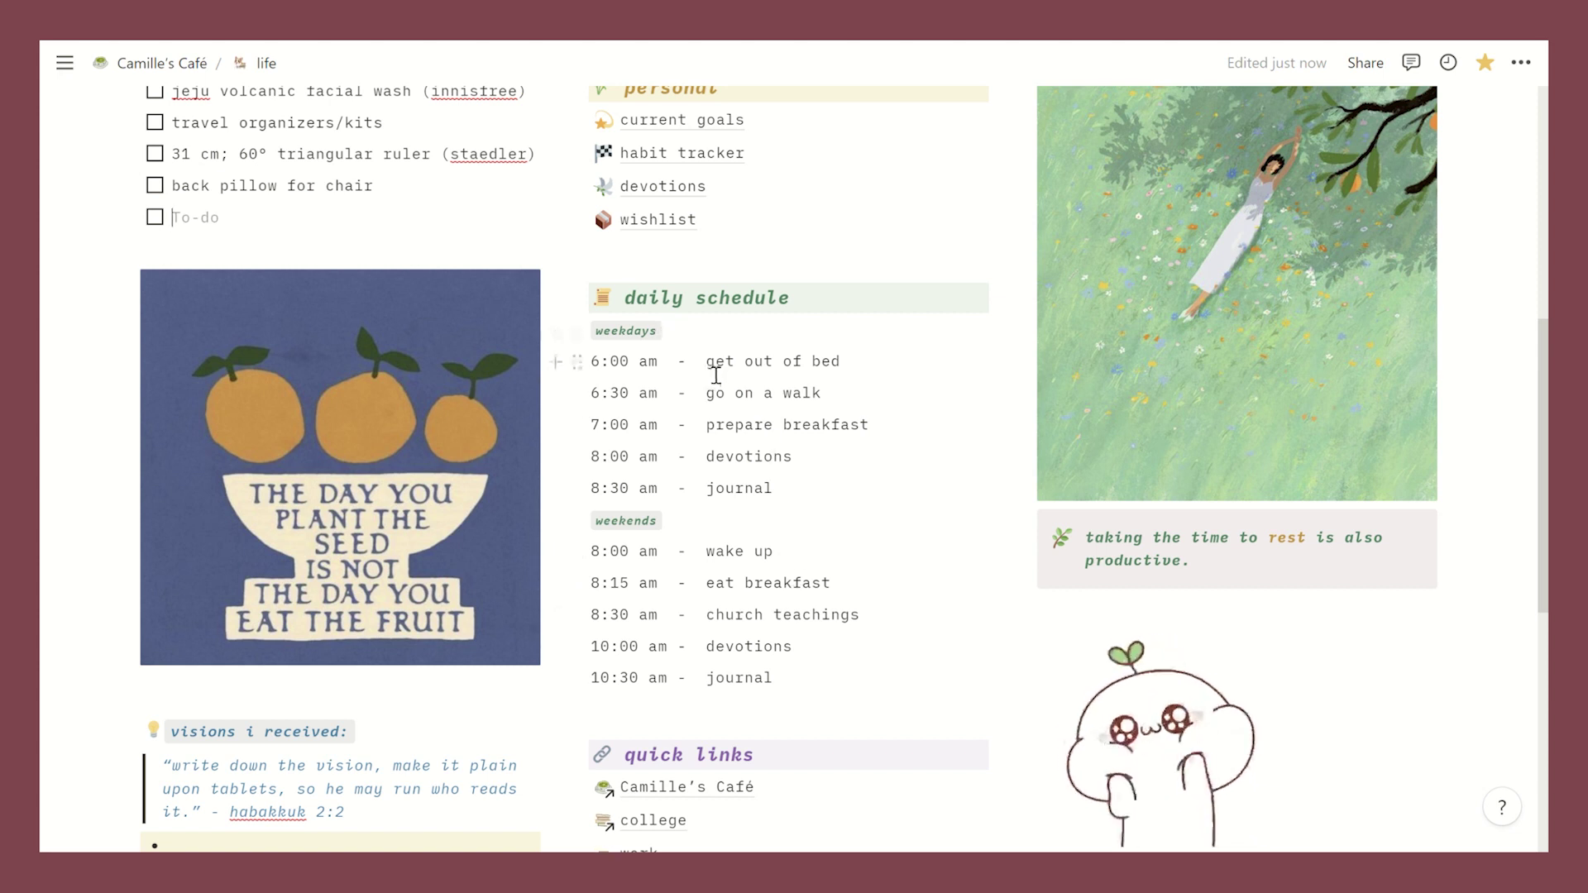
# - Select 'get out of bed' and apply inline code, purple text colour, bold and italic
pyautogui.moveTo(724, 374); pyautogui.dragTo(855, 378)
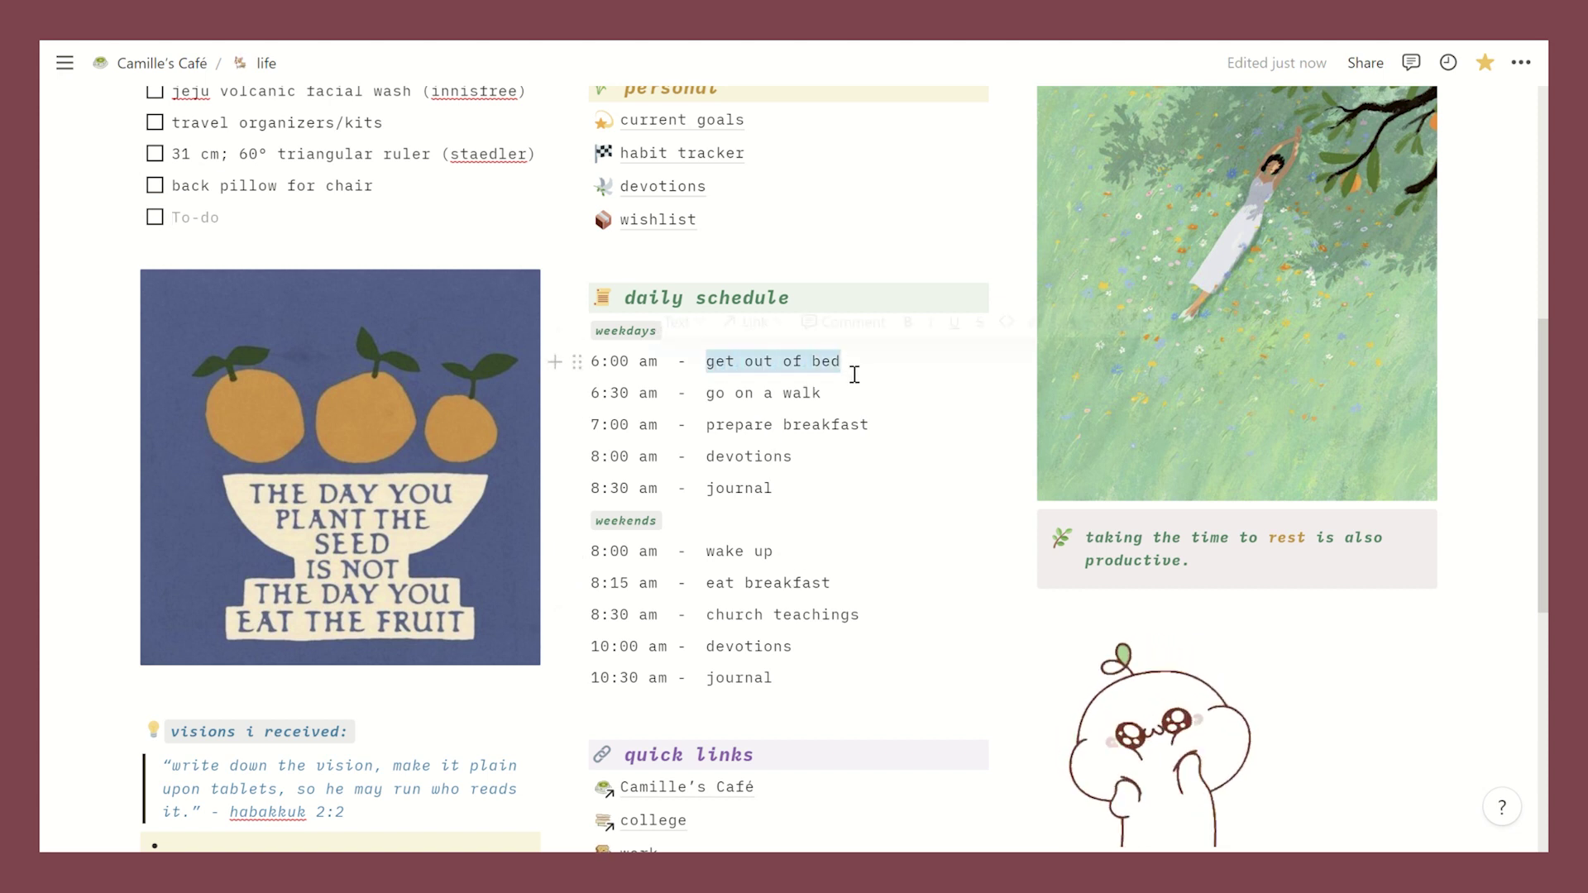
pyautogui.click(1022, 326)
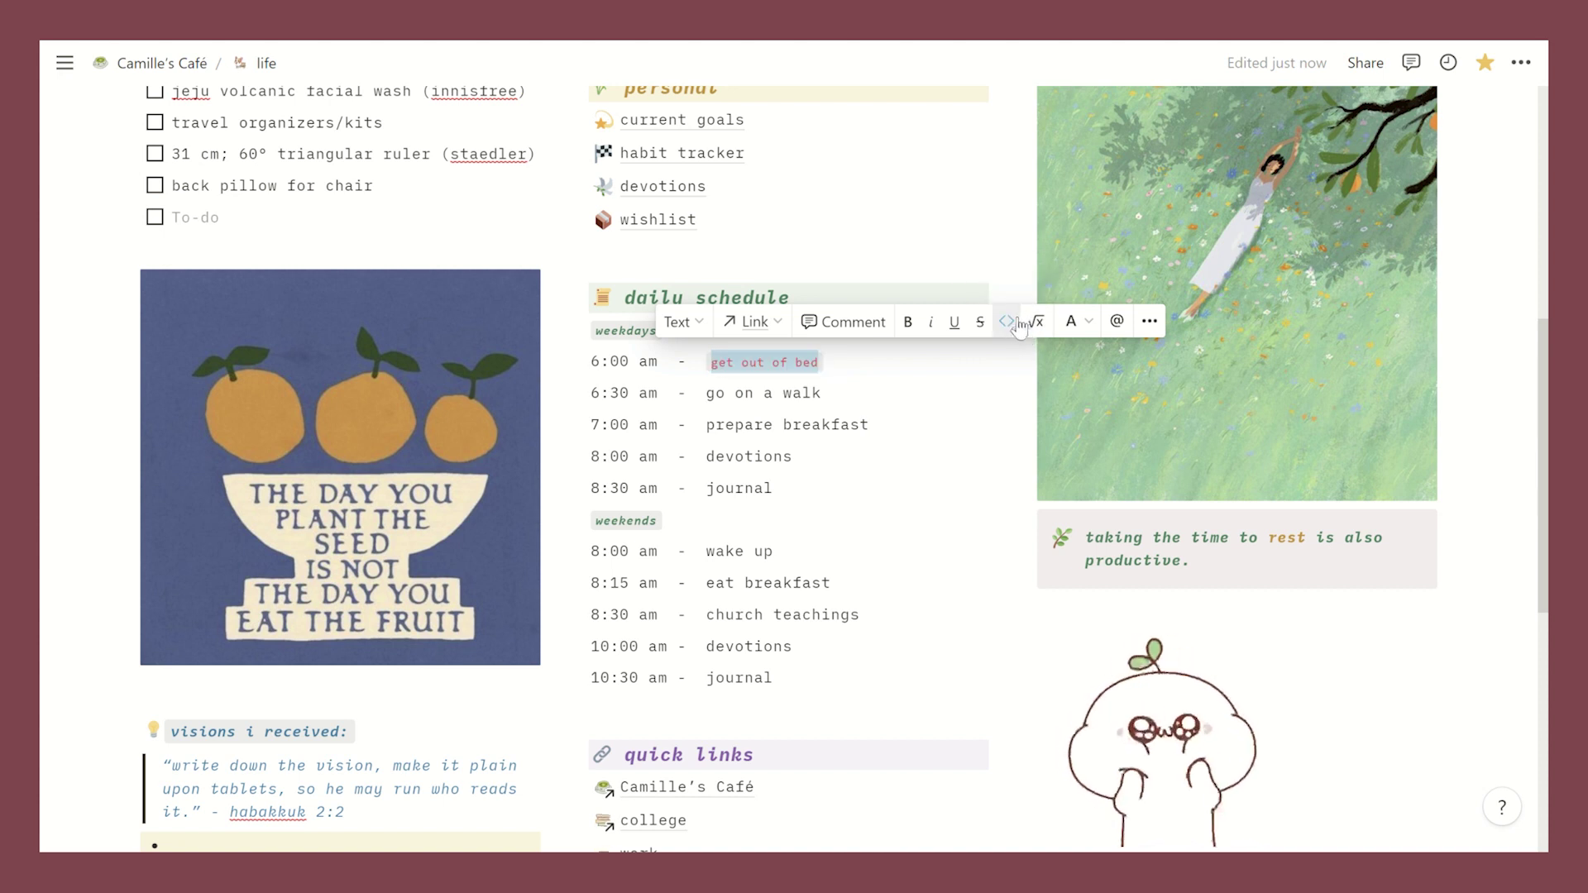
pyautogui.click(1074, 323)
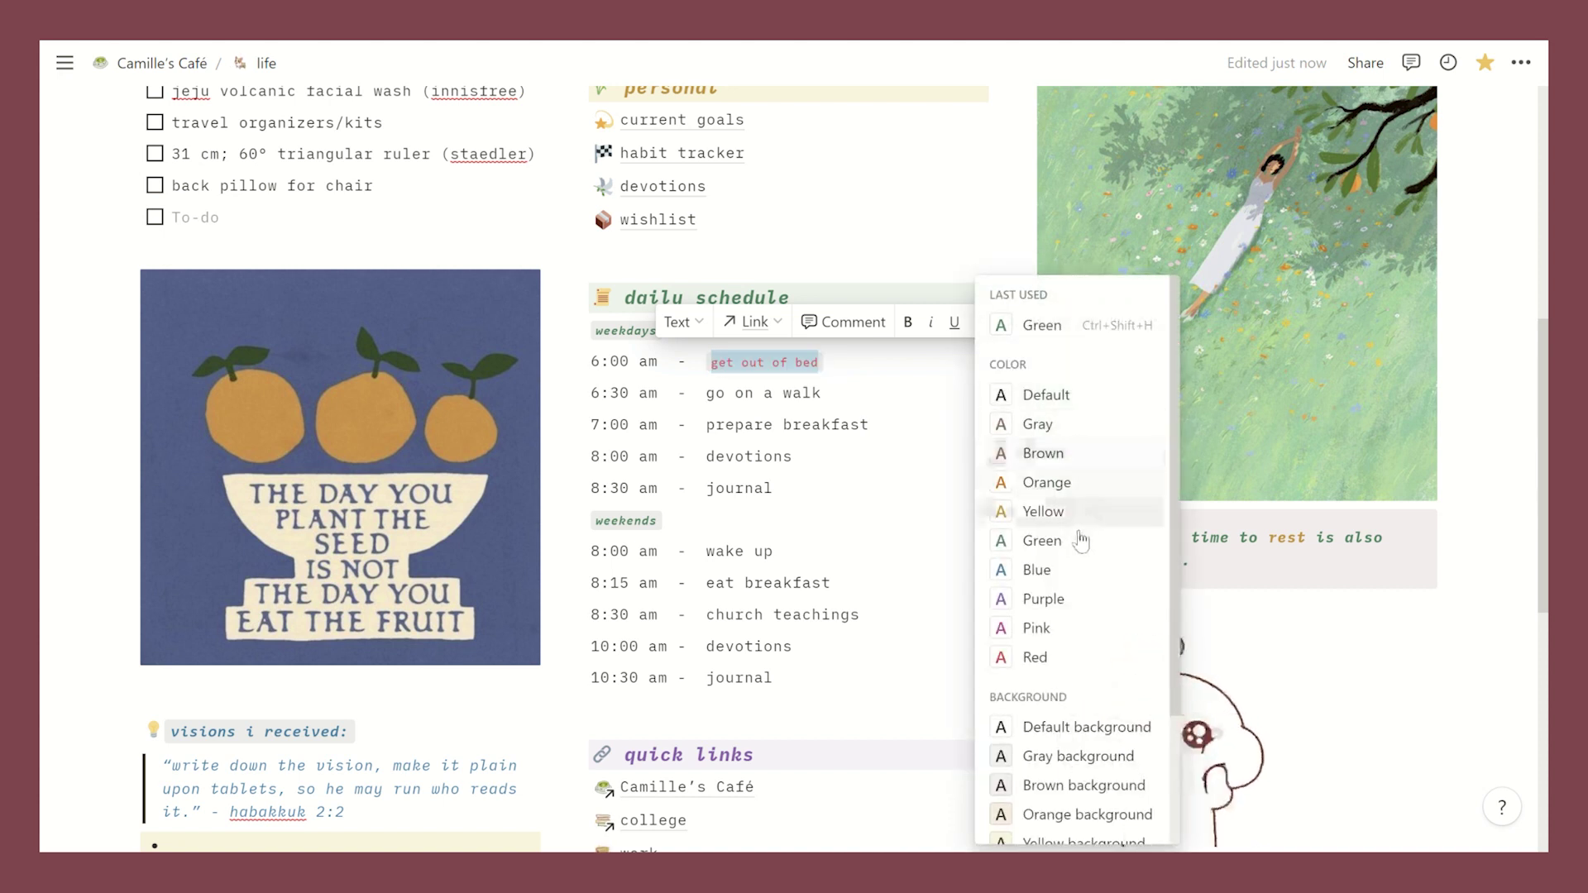
pyautogui.click(1080, 599)
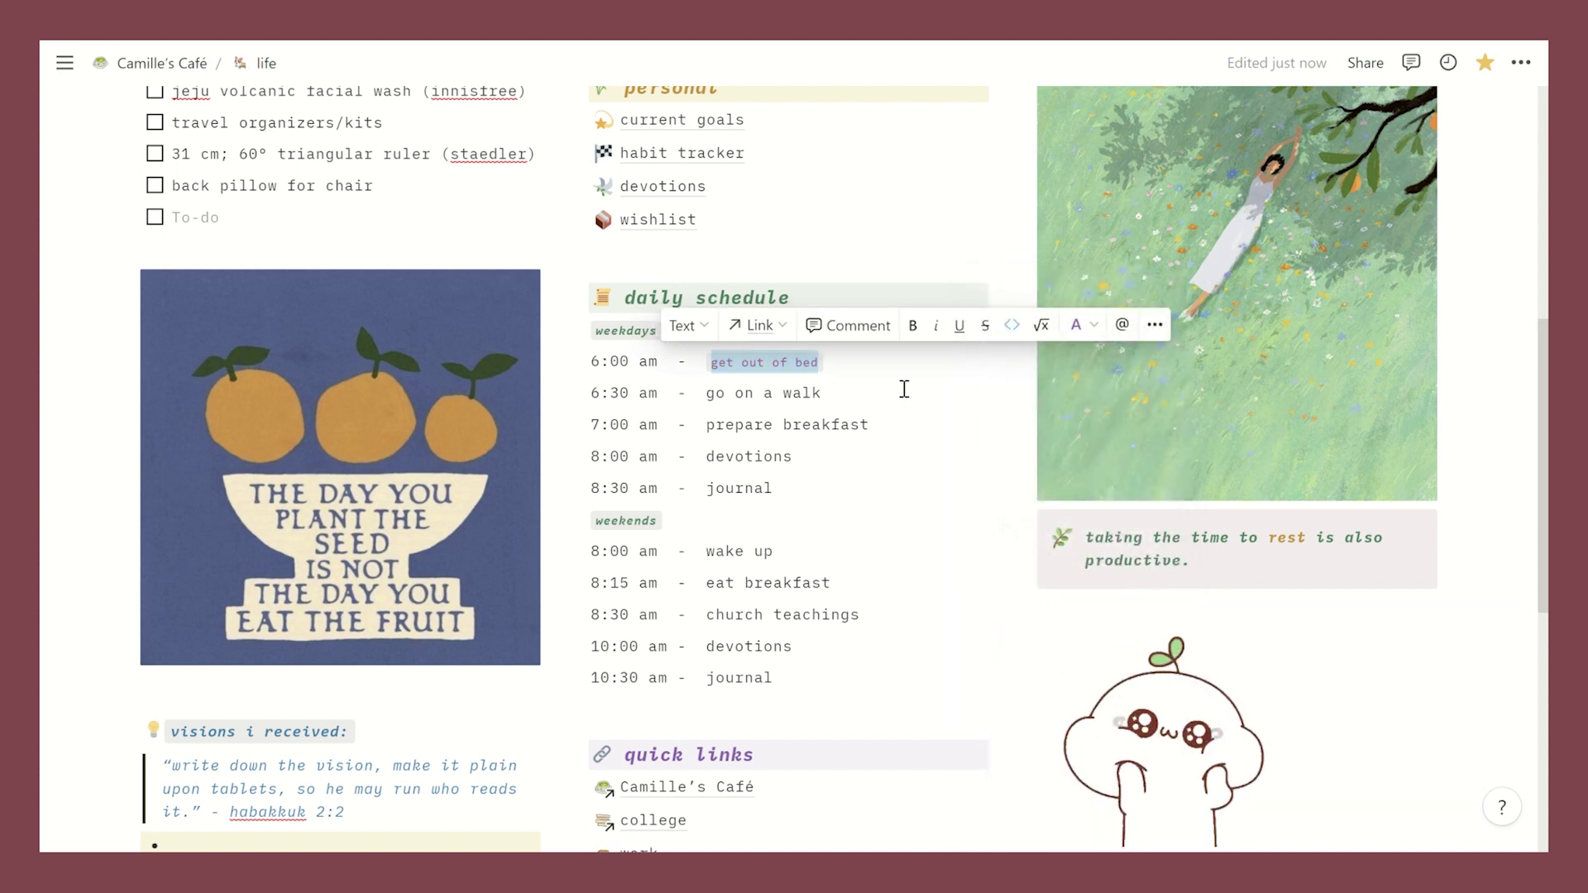
pyautogui.click(914, 325)
pyautogui.click(936, 325)
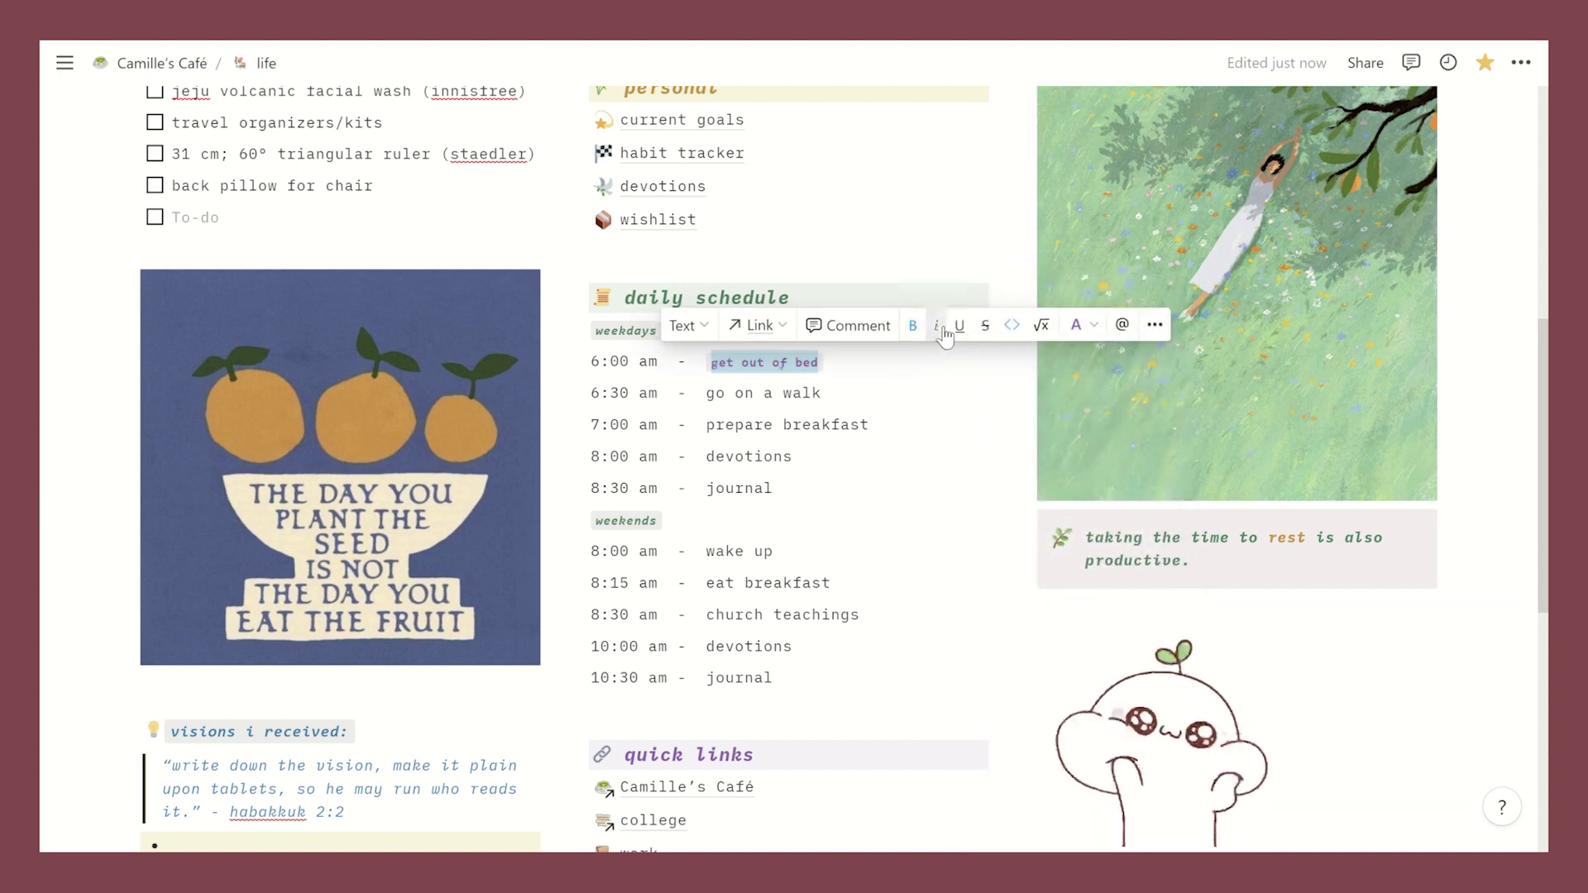
pyautogui.click(931, 377)
pyautogui.scroll(-4, 931, 376)
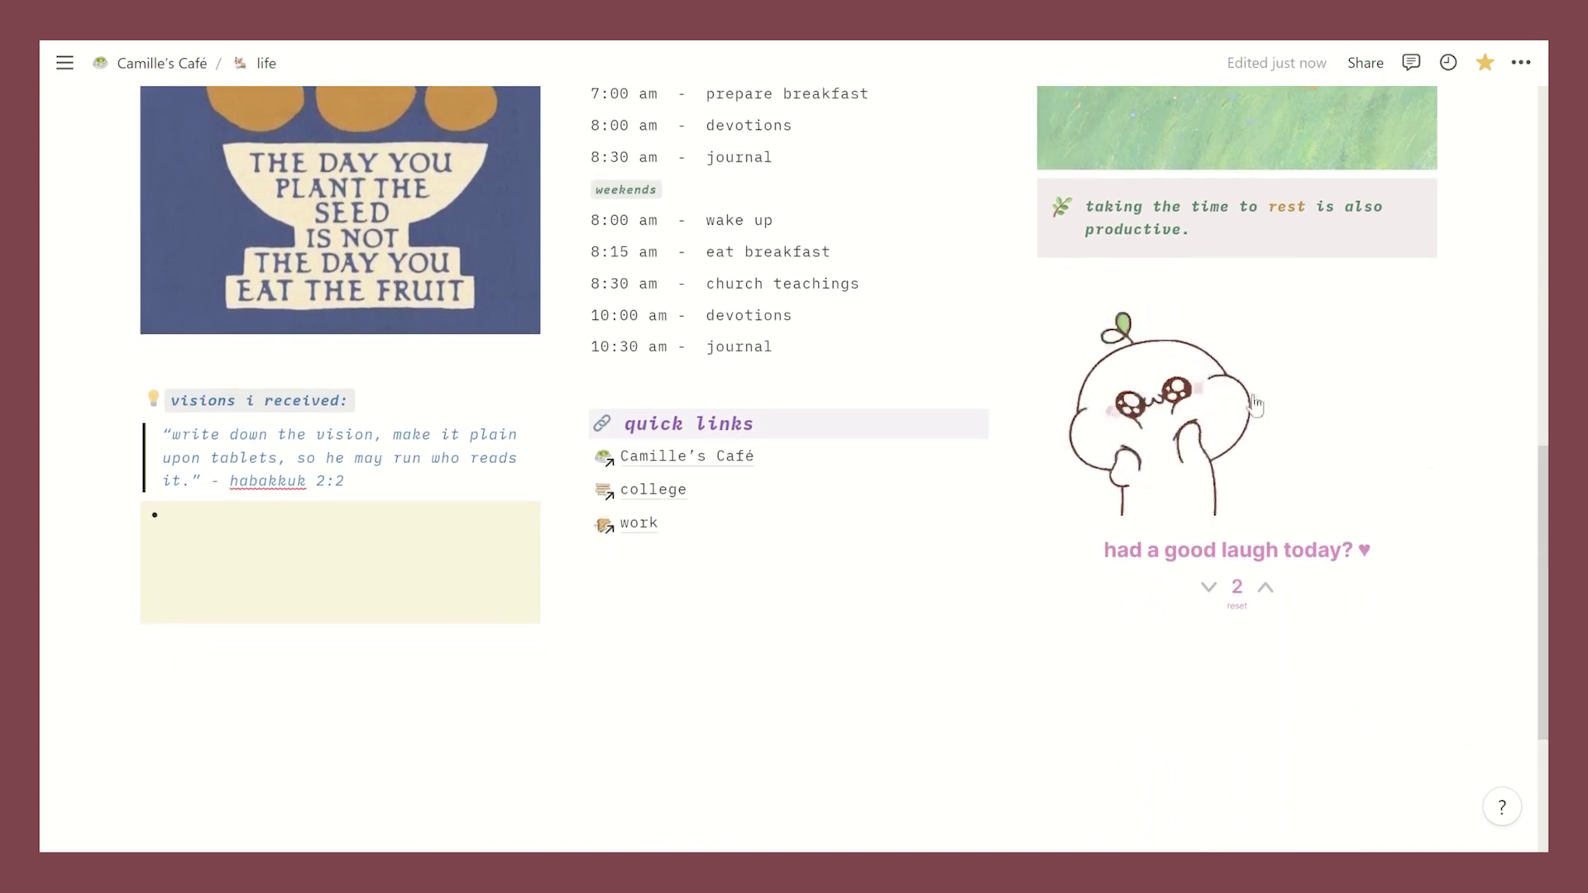
pyautogui.moveTo(1254, 427)
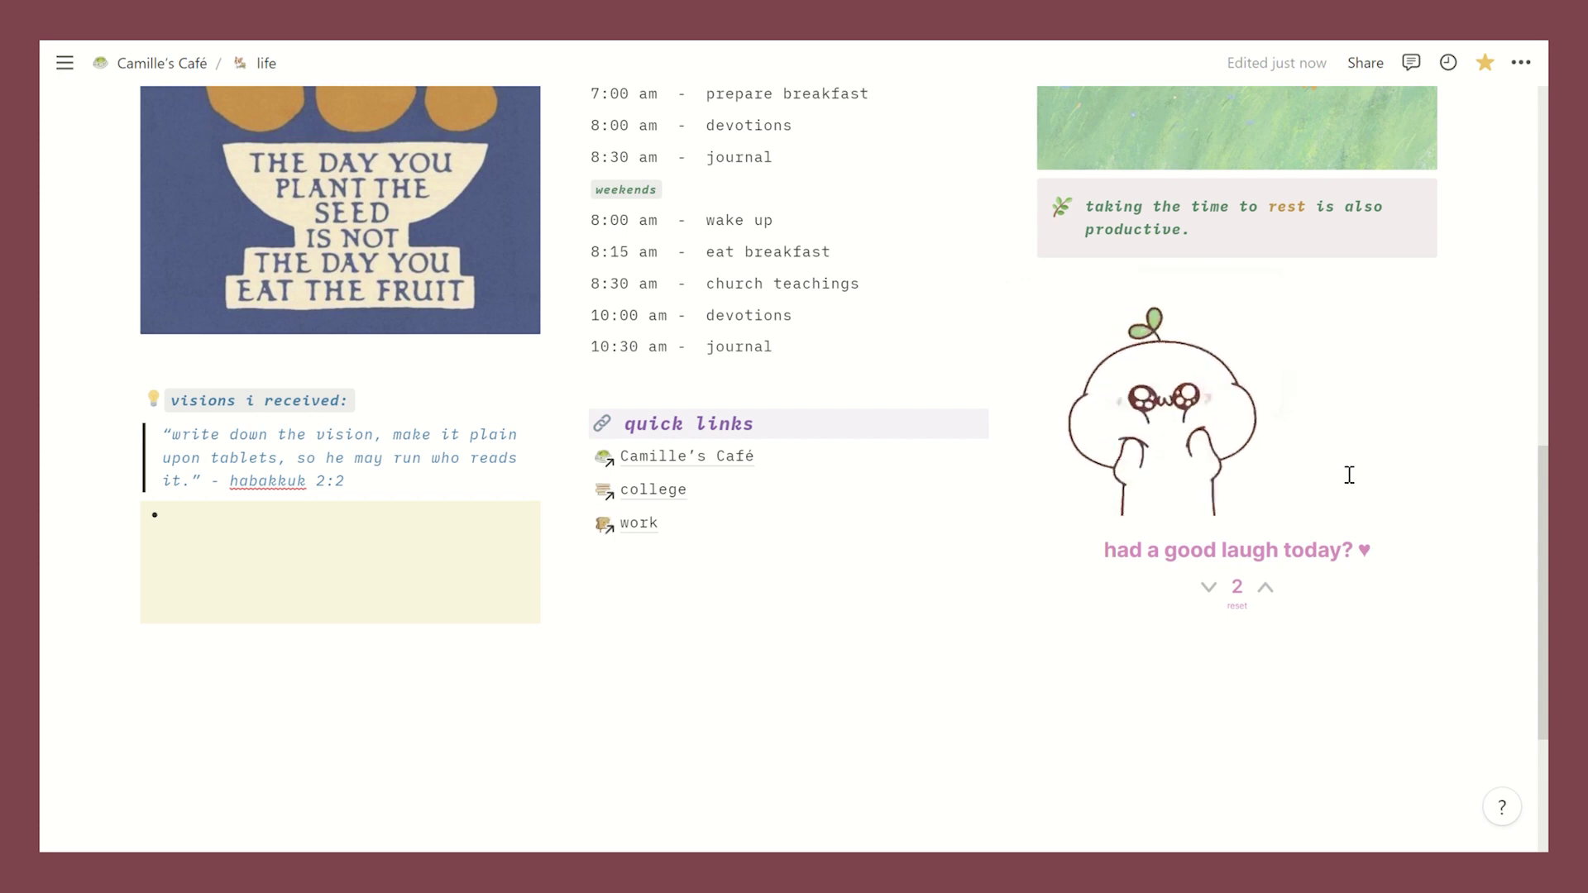
# - Reset the 'had a good laugh today?' counter to 0, then open the current goals page
pyautogui.moveTo(1240, 571)
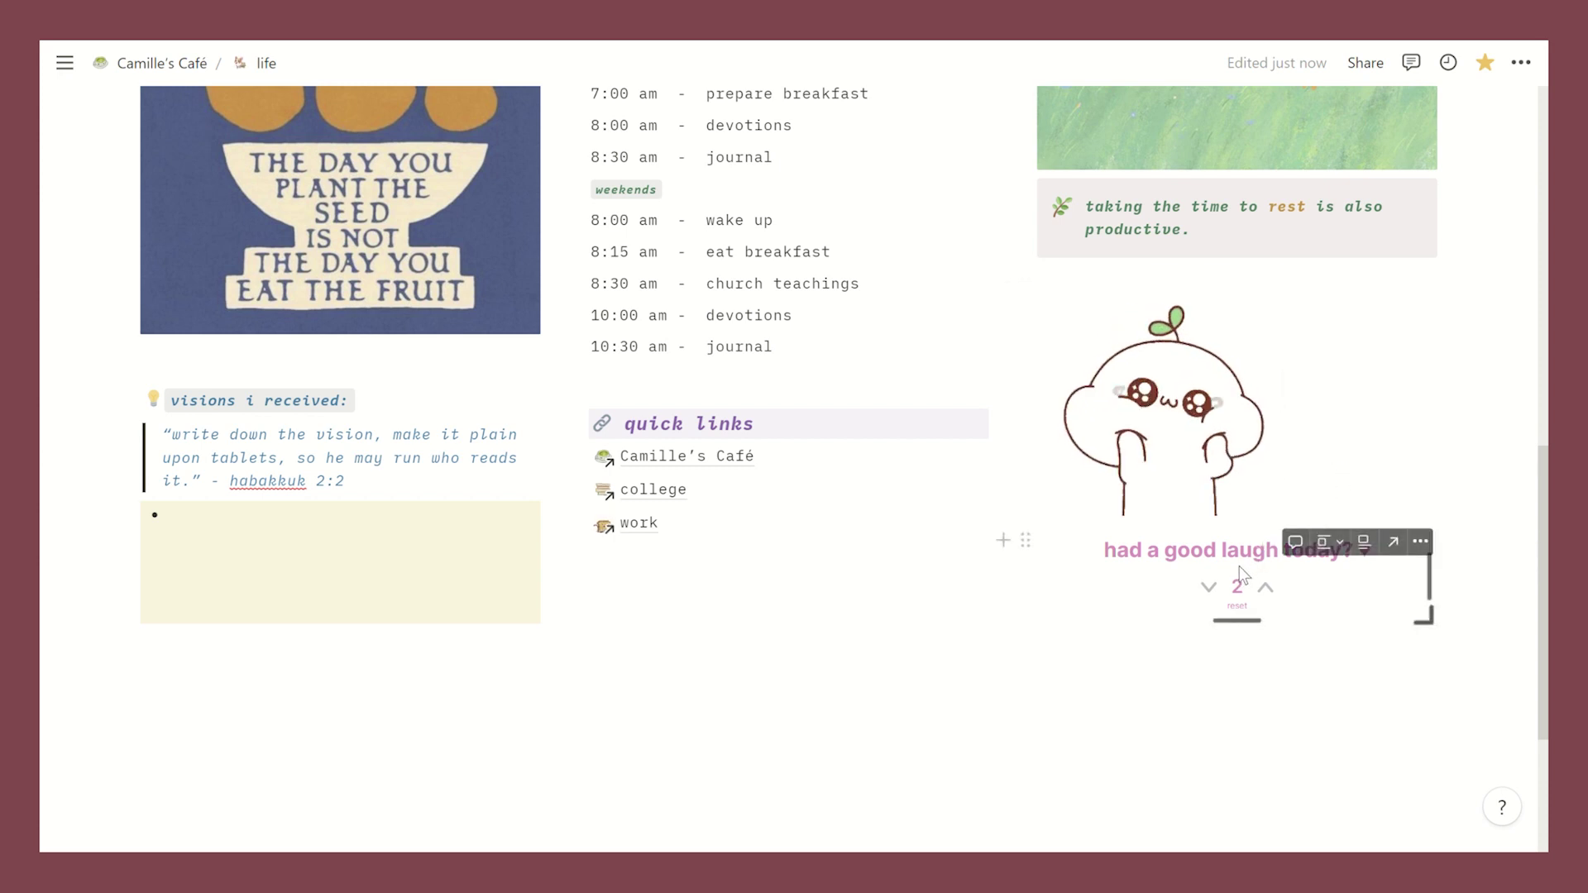
pyautogui.click(1245, 604)
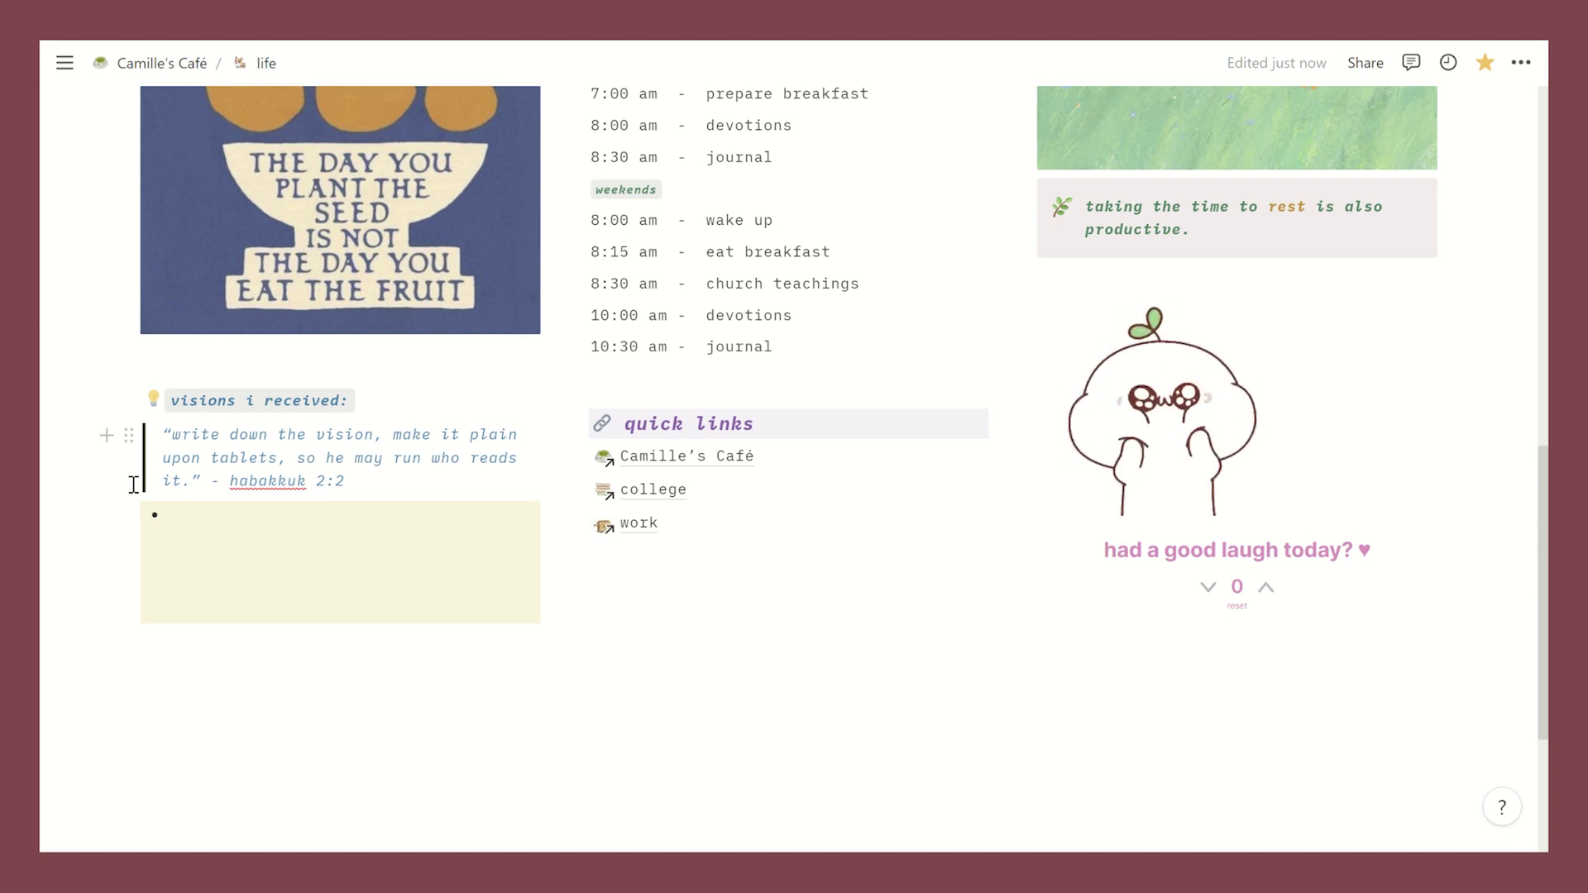
pyautogui.scroll(8, 1525, 526)
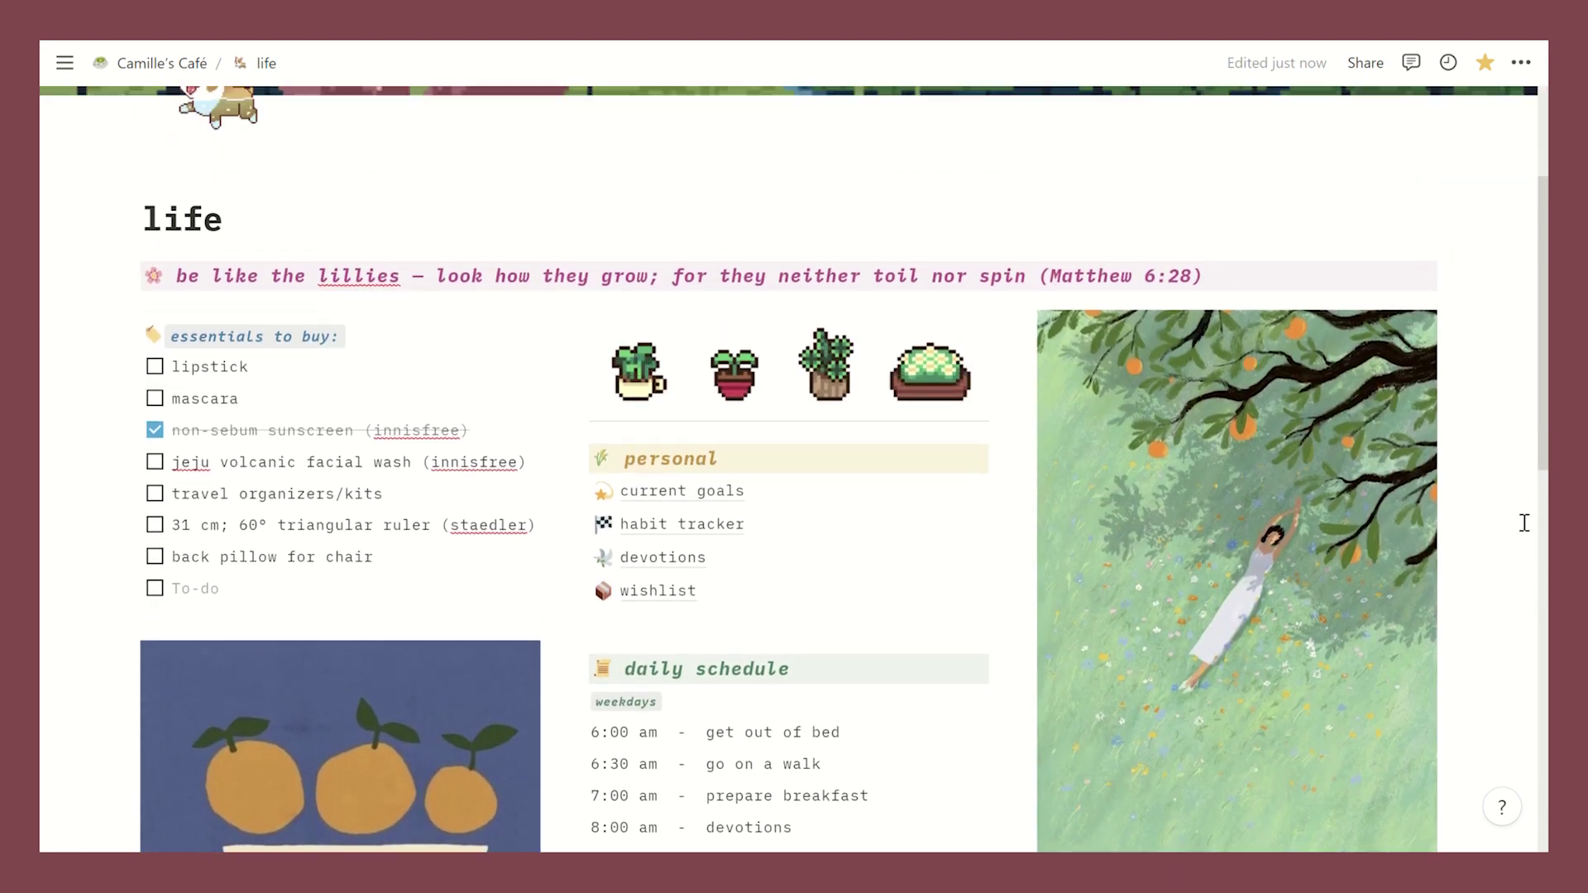
pyautogui.click(728, 491)
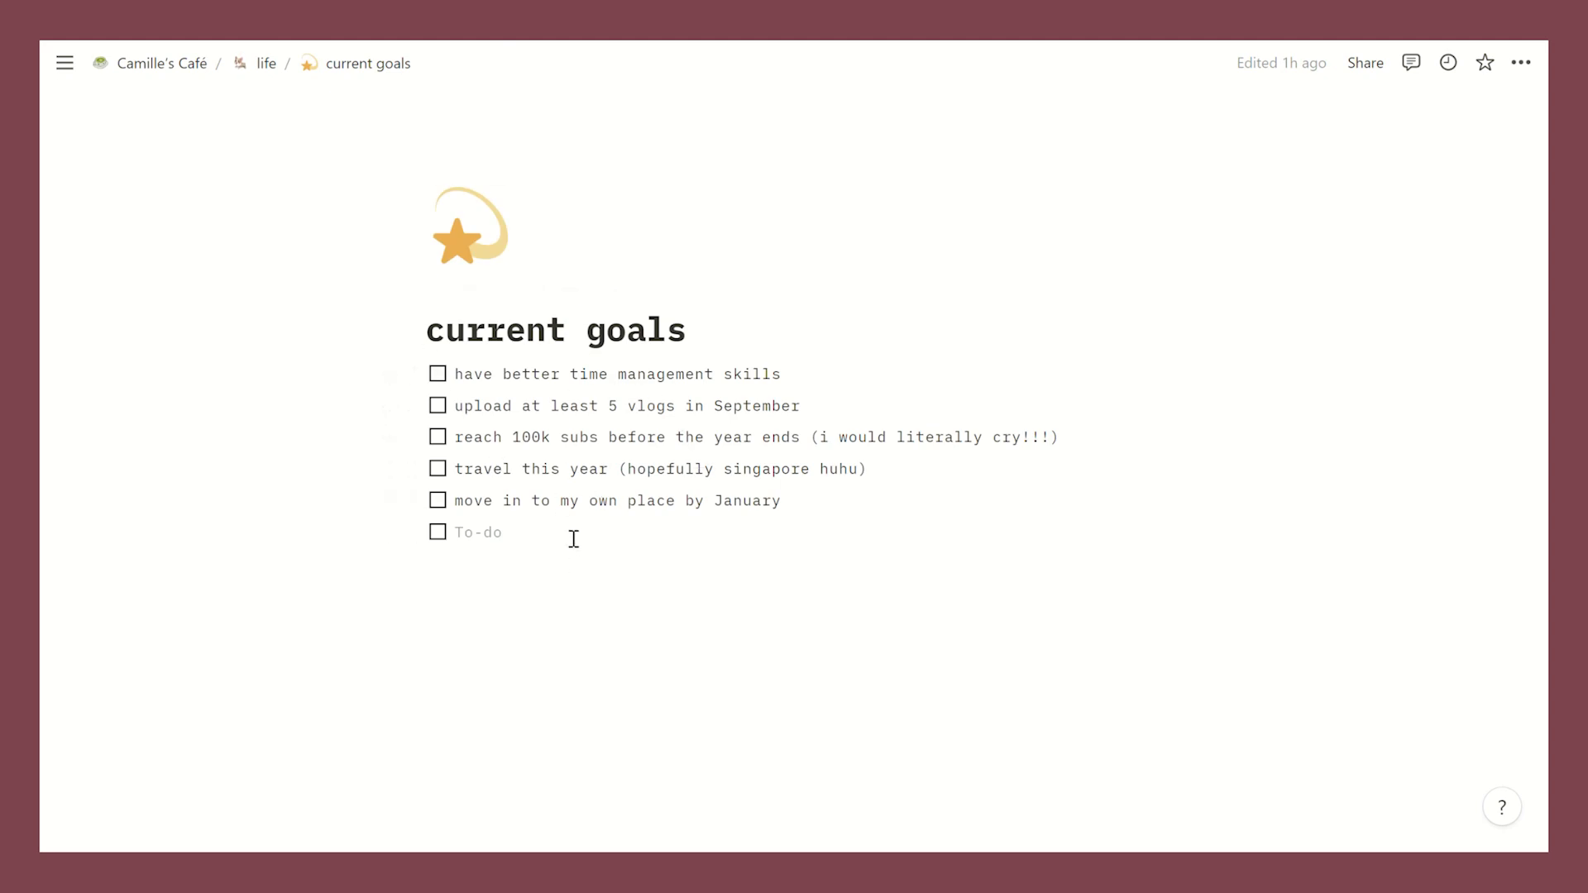
# - Tick and untick the time management, 5 vlogs and 100k subs goals, leaving all unticked
pyautogui.click(443, 375)
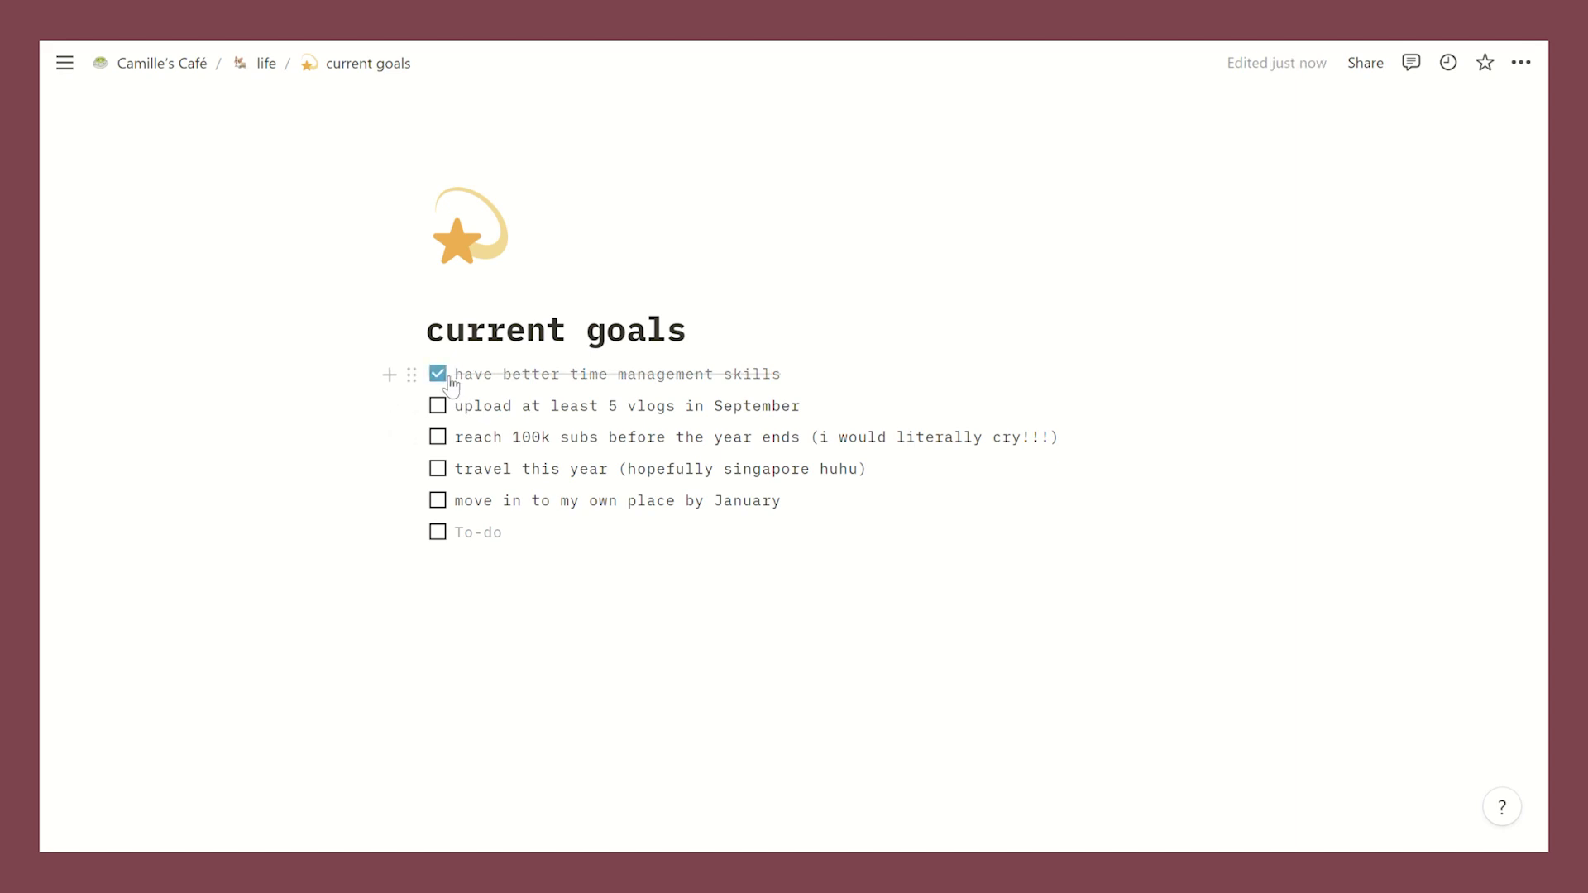
pyautogui.click(445, 376)
pyautogui.click(445, 406)
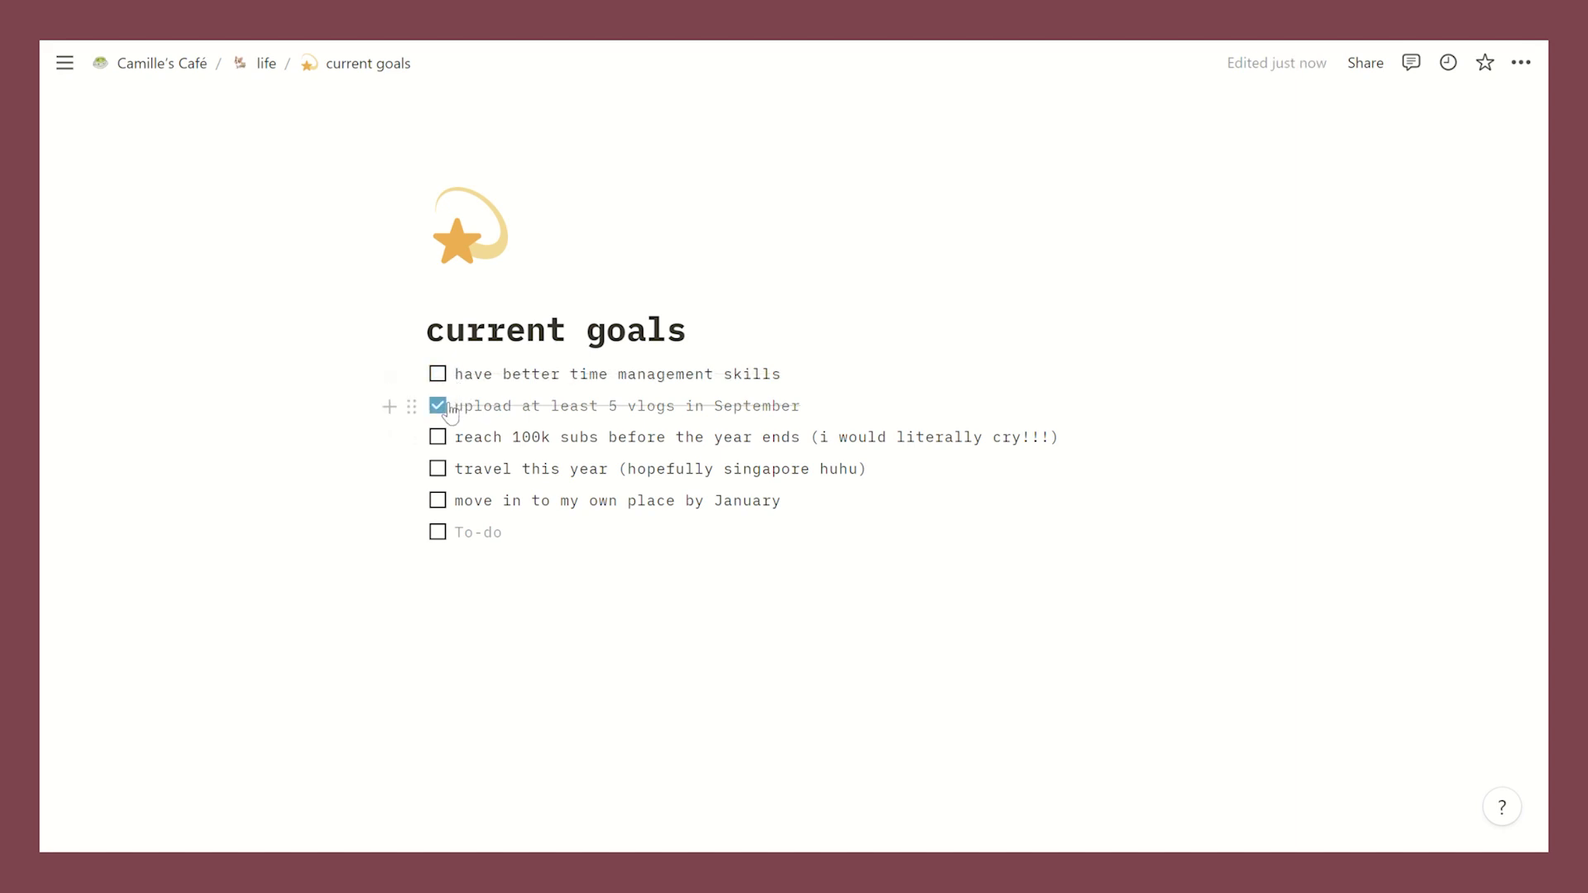
pyautogui.click(445, 406)
pyautogui.click(441, 438)
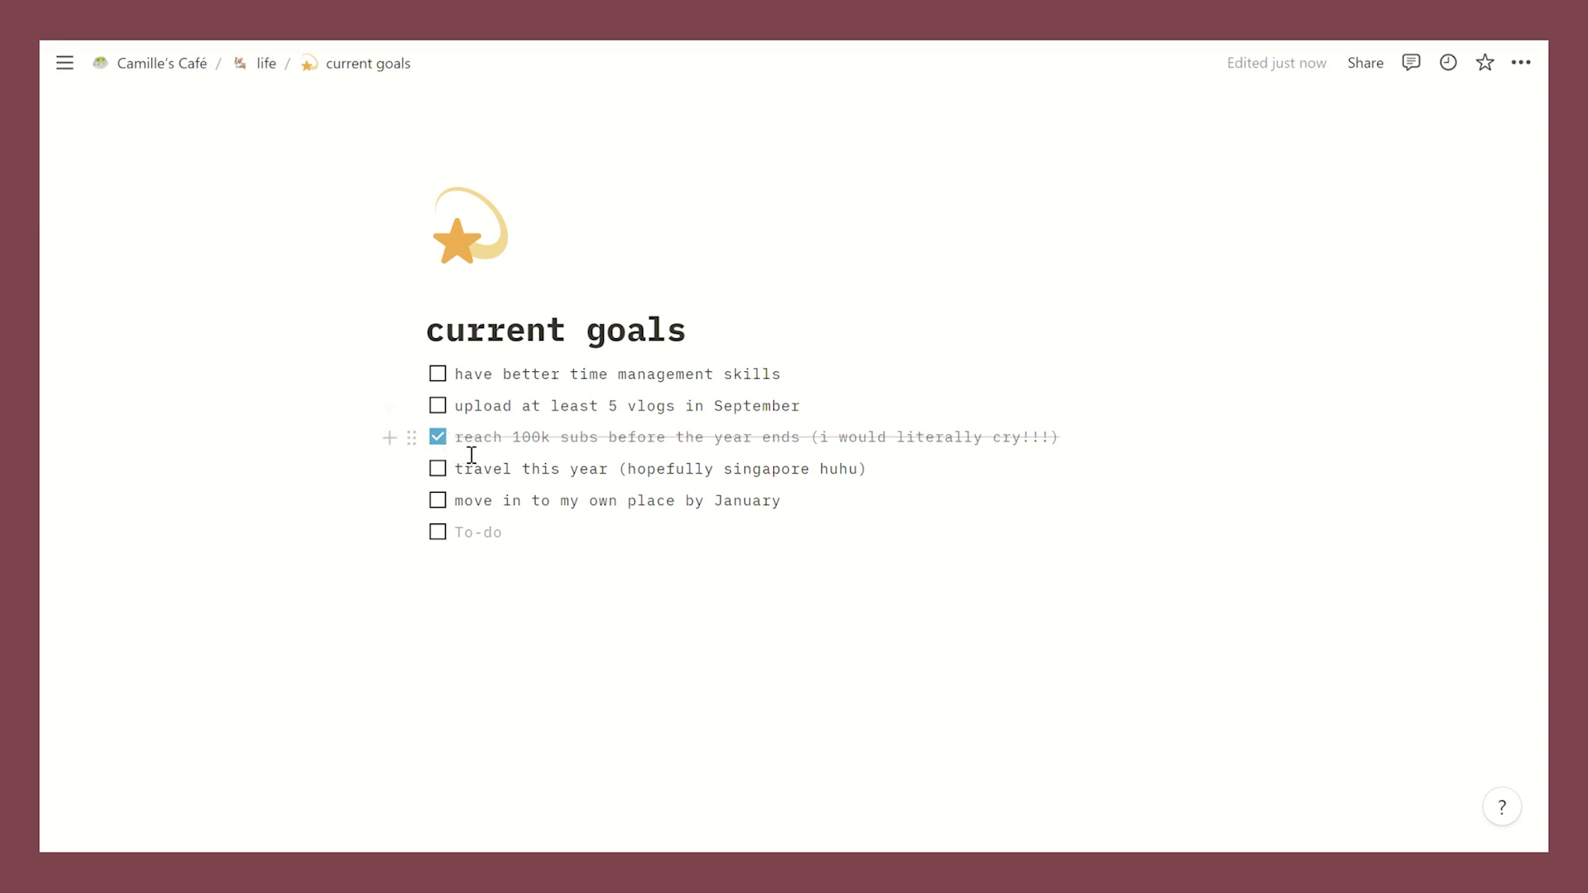
pyautogui.click(442, 439)
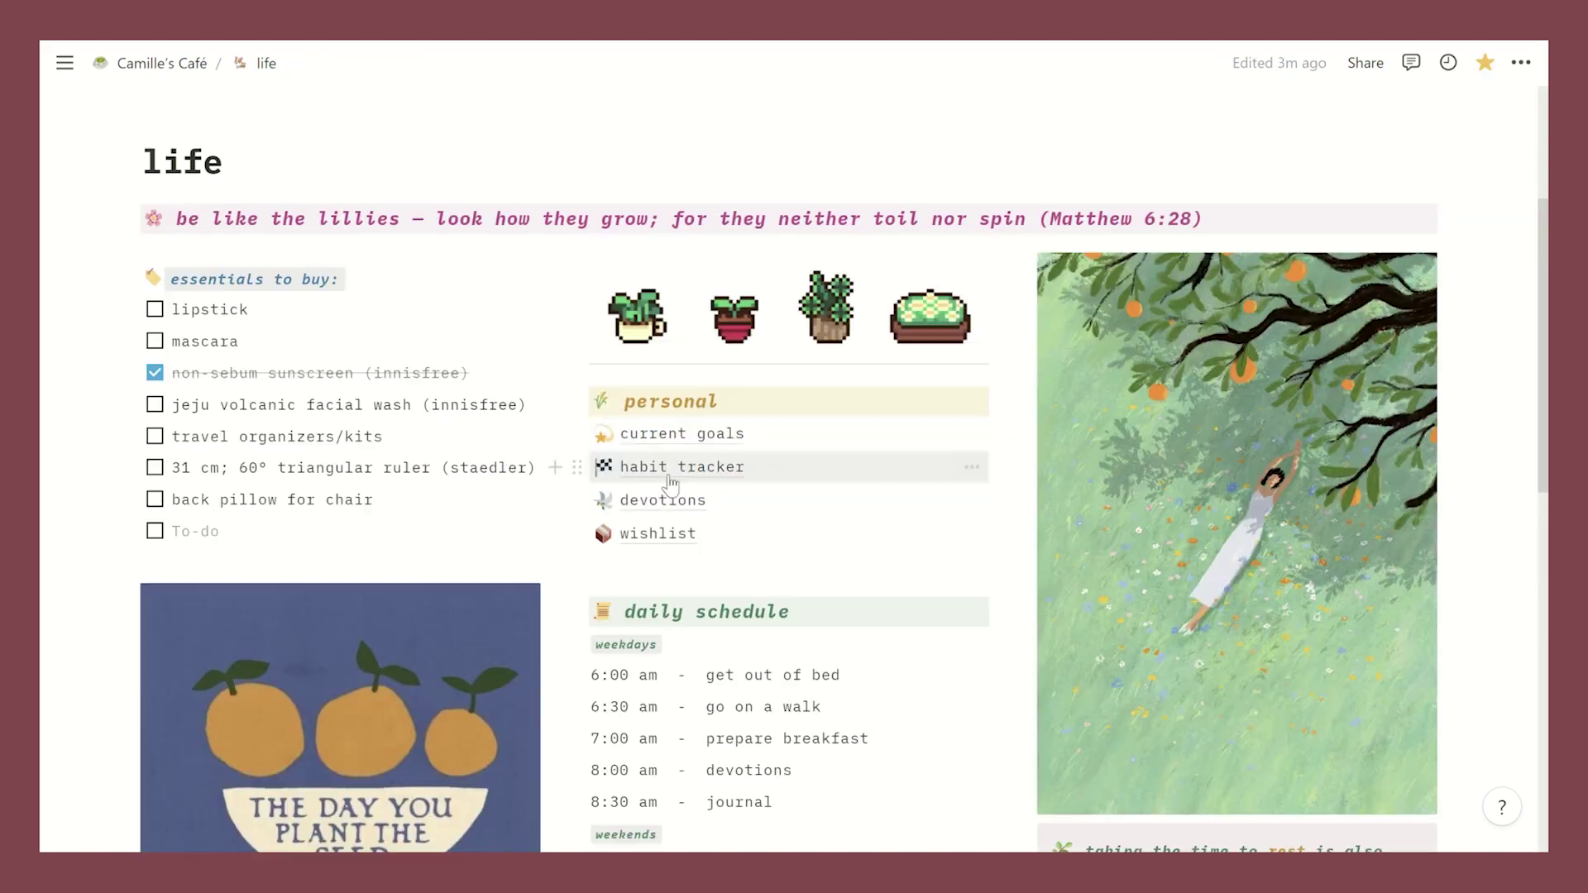
# - Open the habit tracker page and toggle Full width off and back on
pyautogui.click(699, 479)
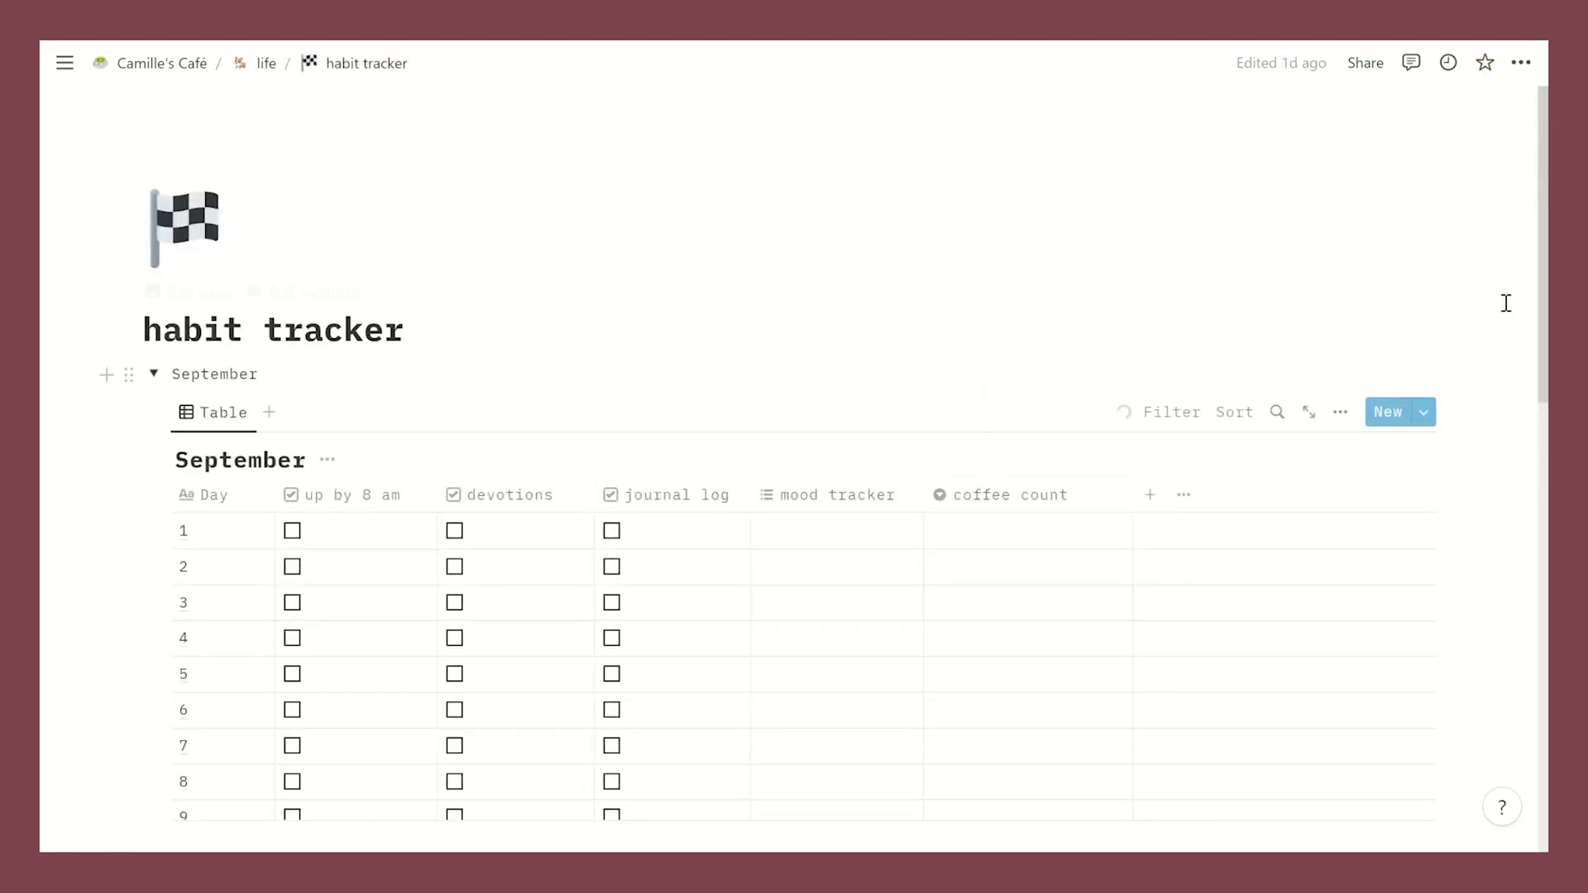
pyautogui.click(1528, 61)
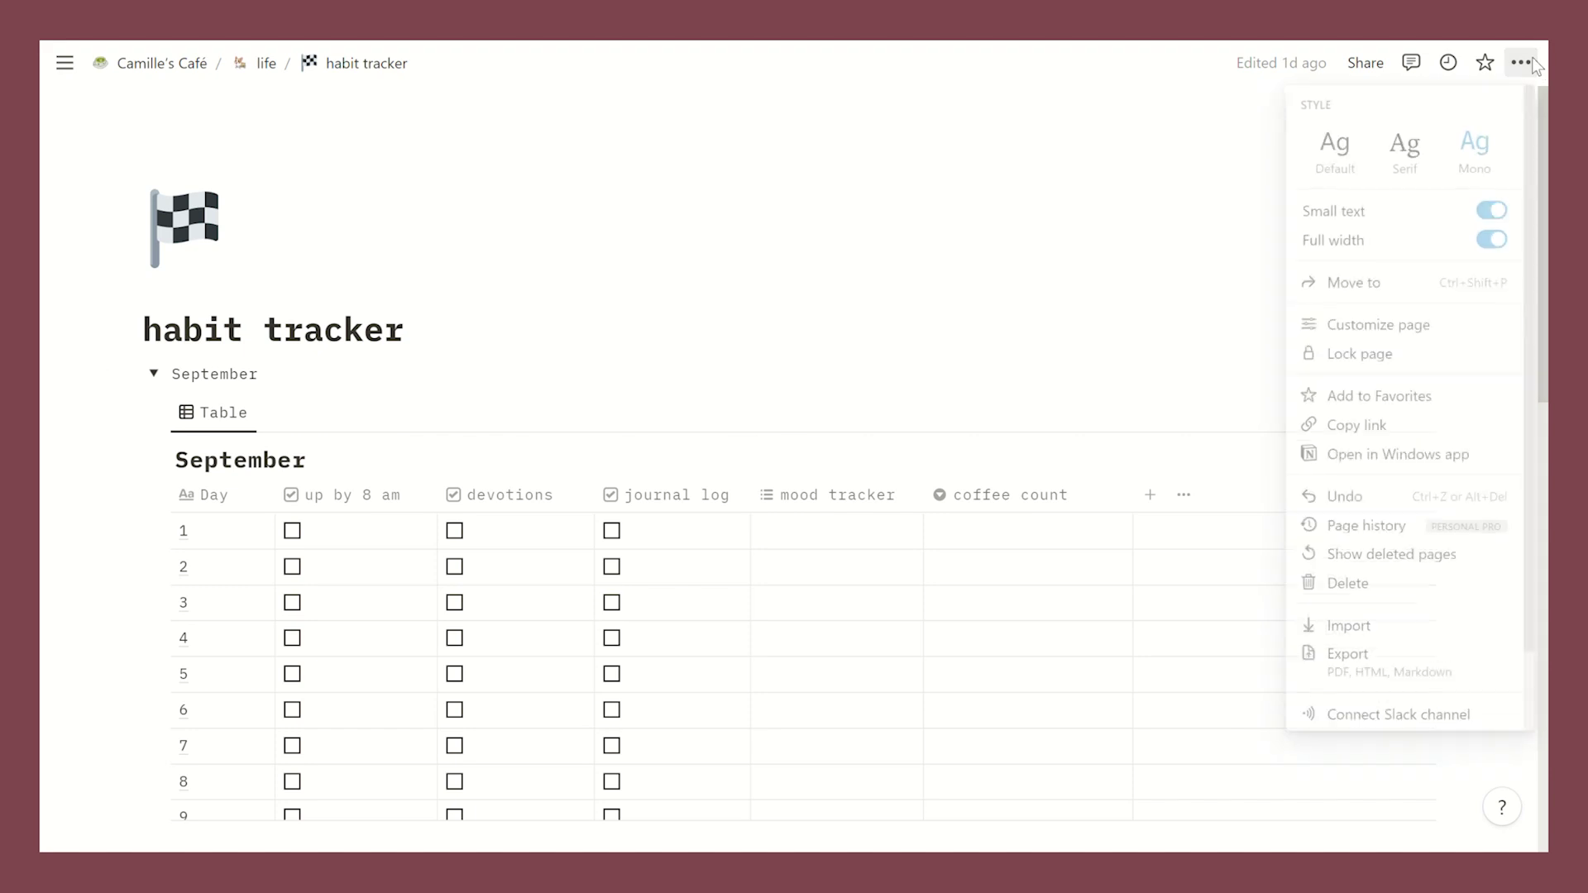
pyautogui.click(1493, 241)
pyautogui.click(1493, 241)
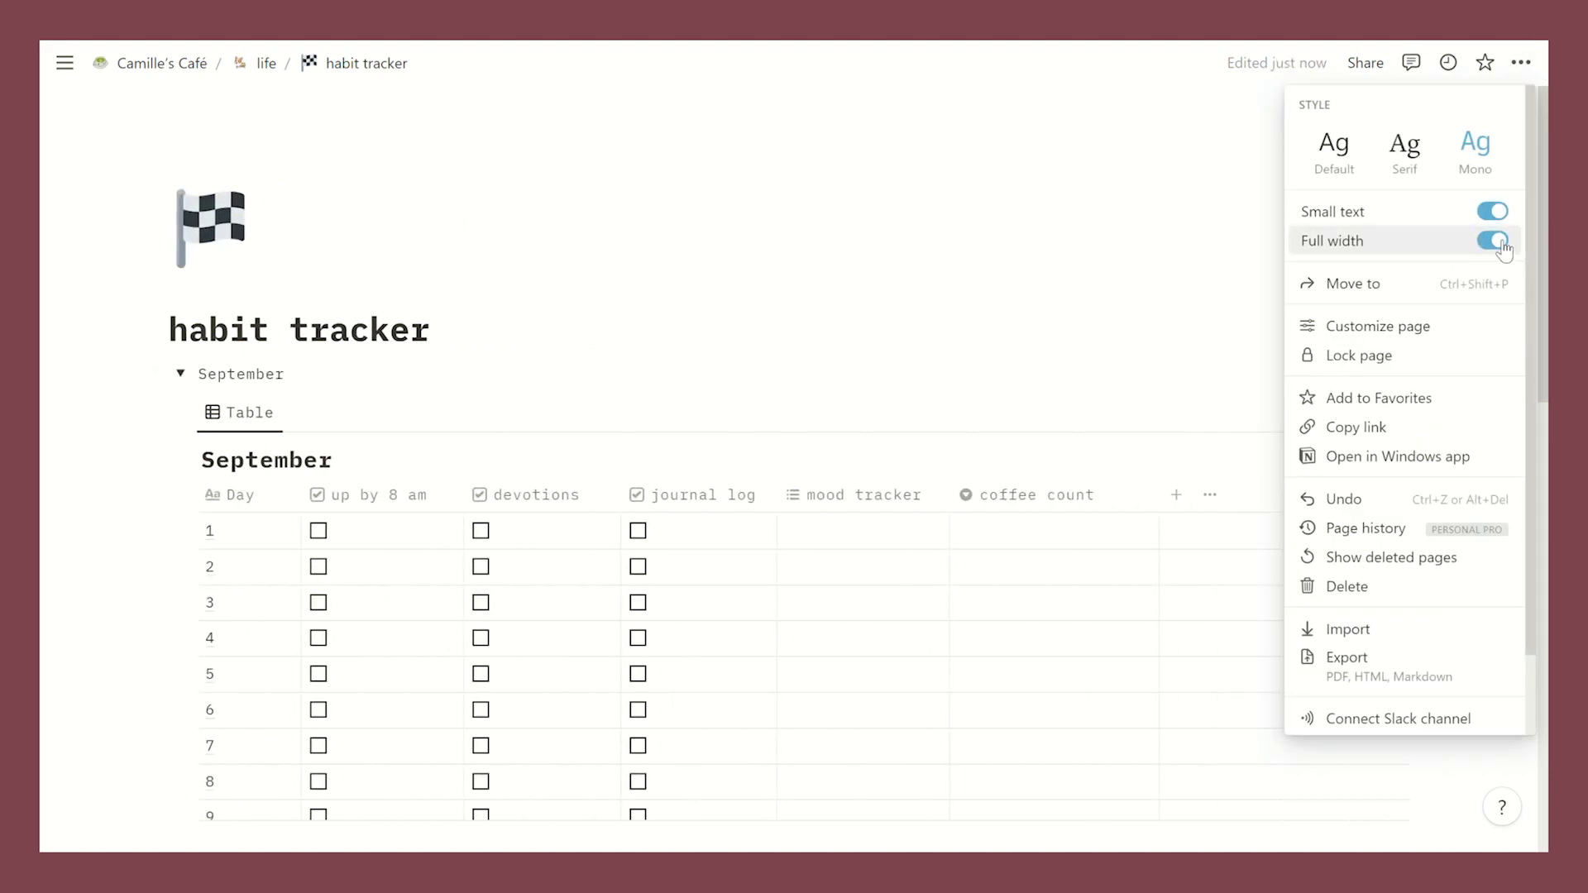
pyautogui.click(1521, 67)
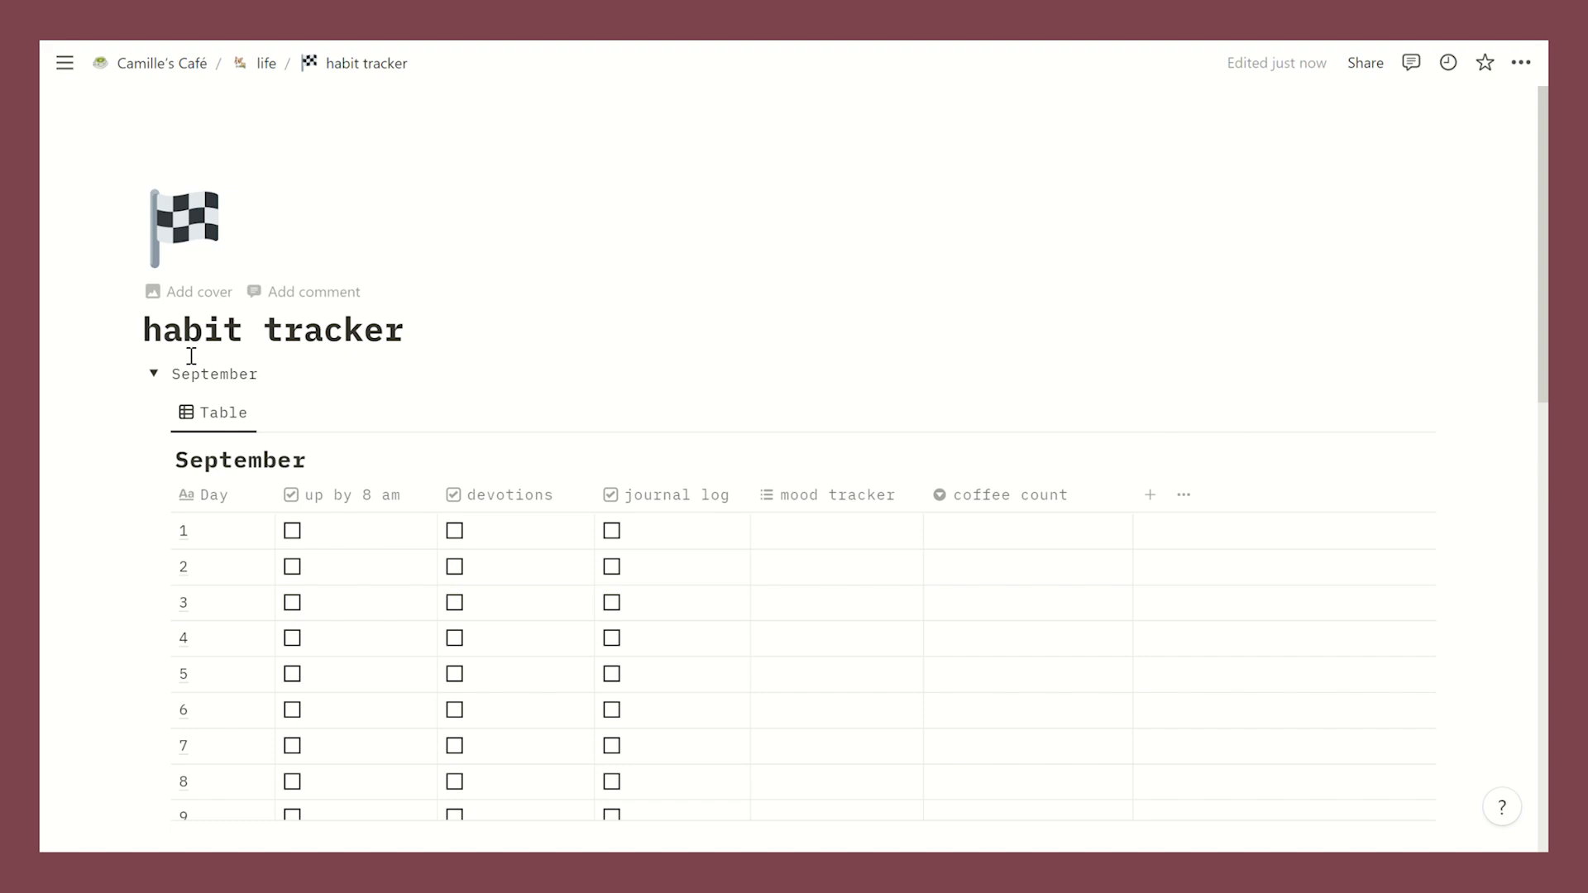
# - Scroll through the September habit table and show day 1's mood options
pyautogui.scroll(-4, 177, 531)
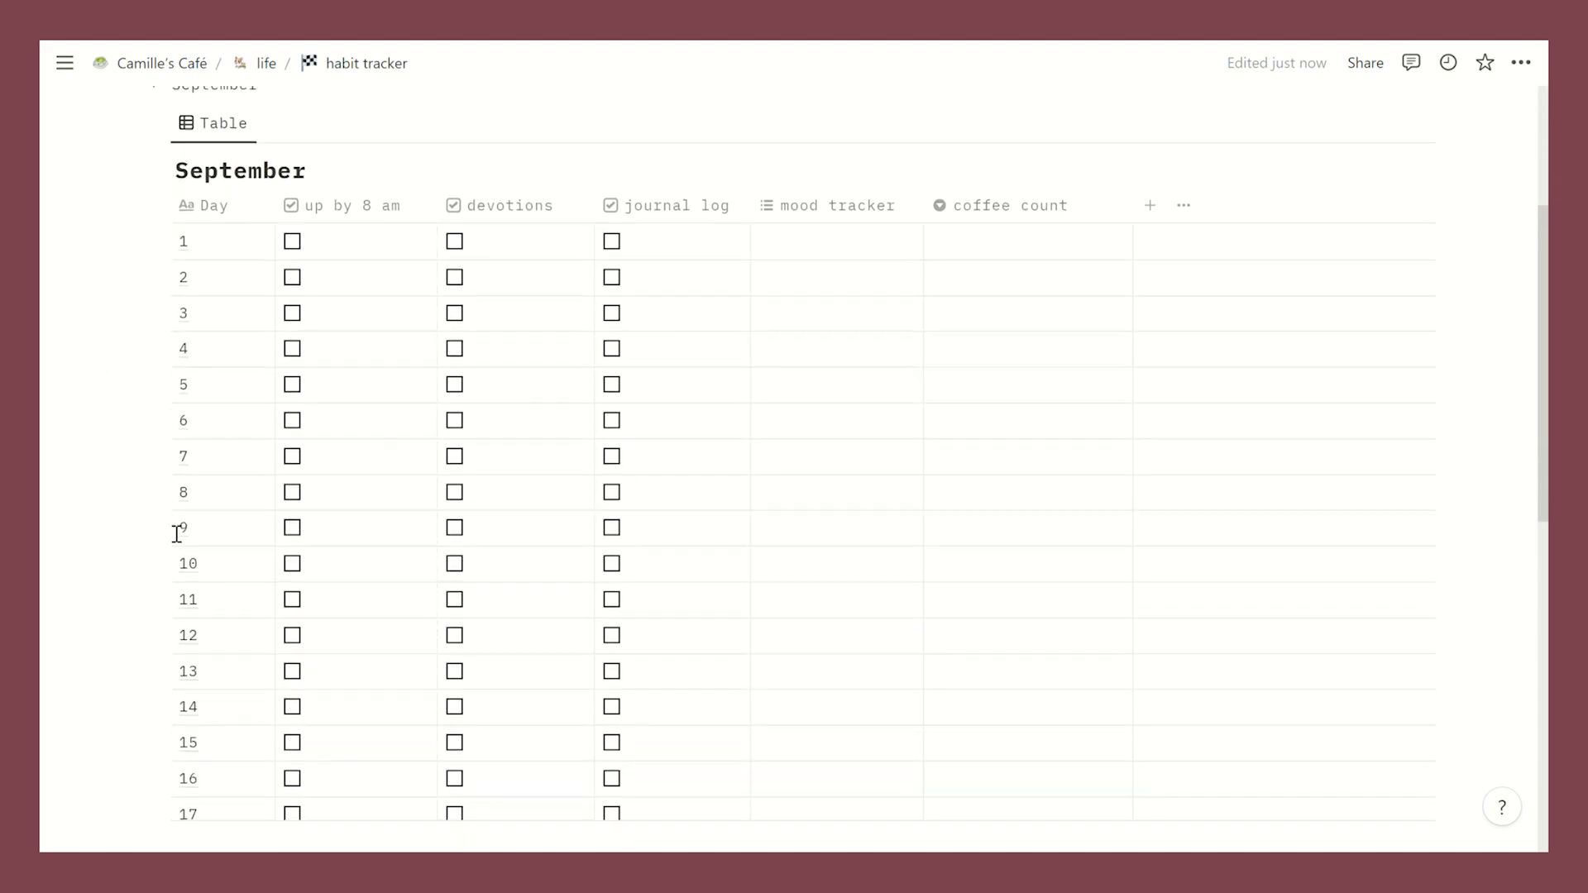
pyautogui.scroll(-8, 177, 534)
pyautogui.scroll(2, 177, 532)
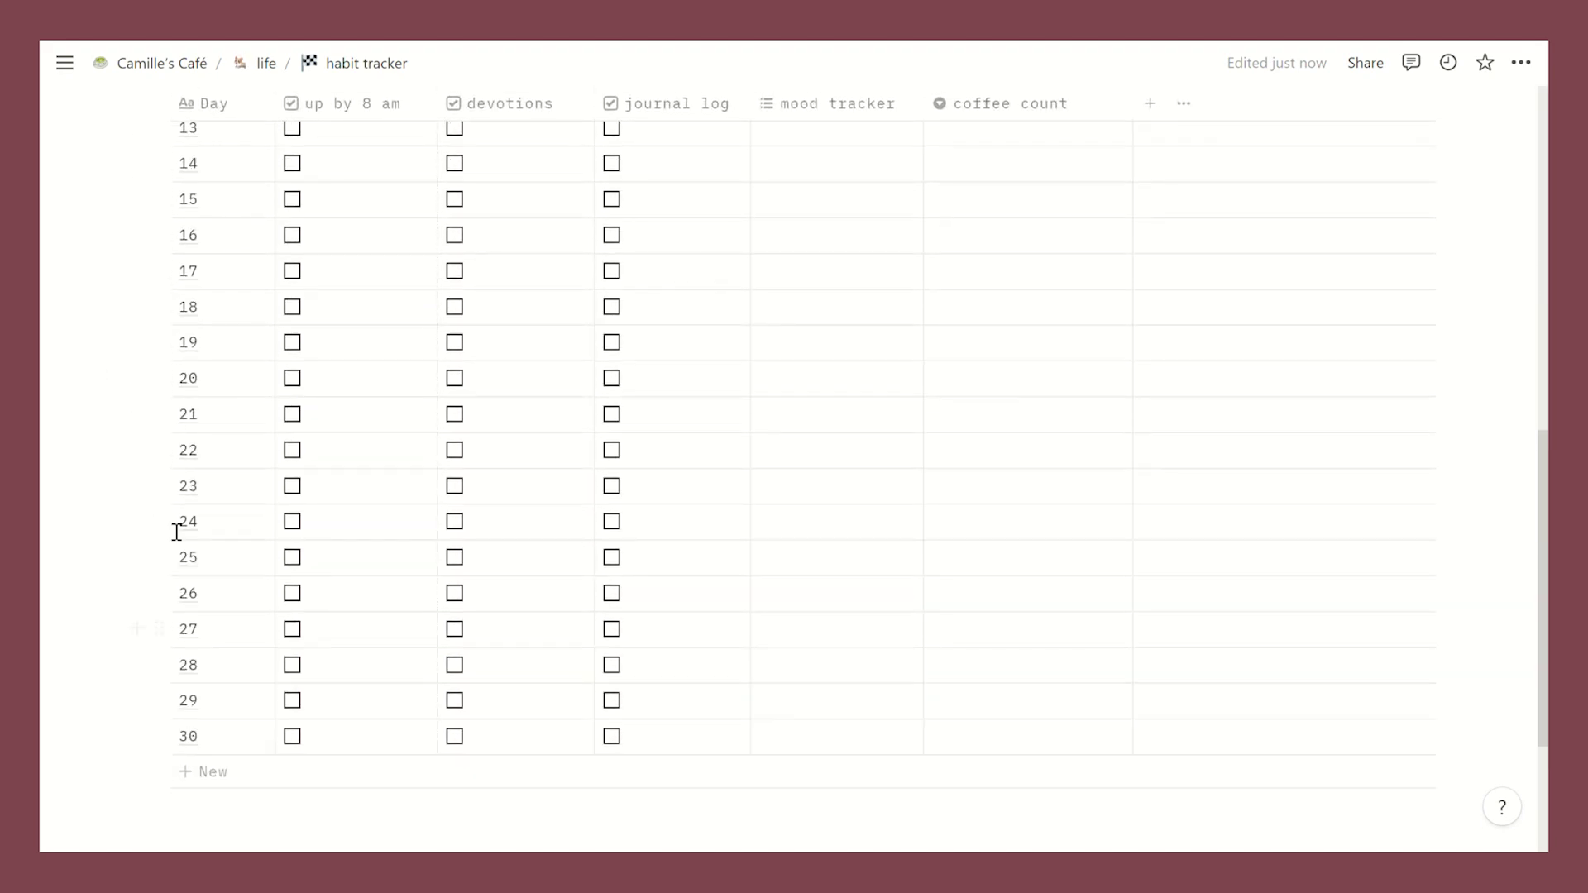
pyautogui.scroll(10, 177, 532)
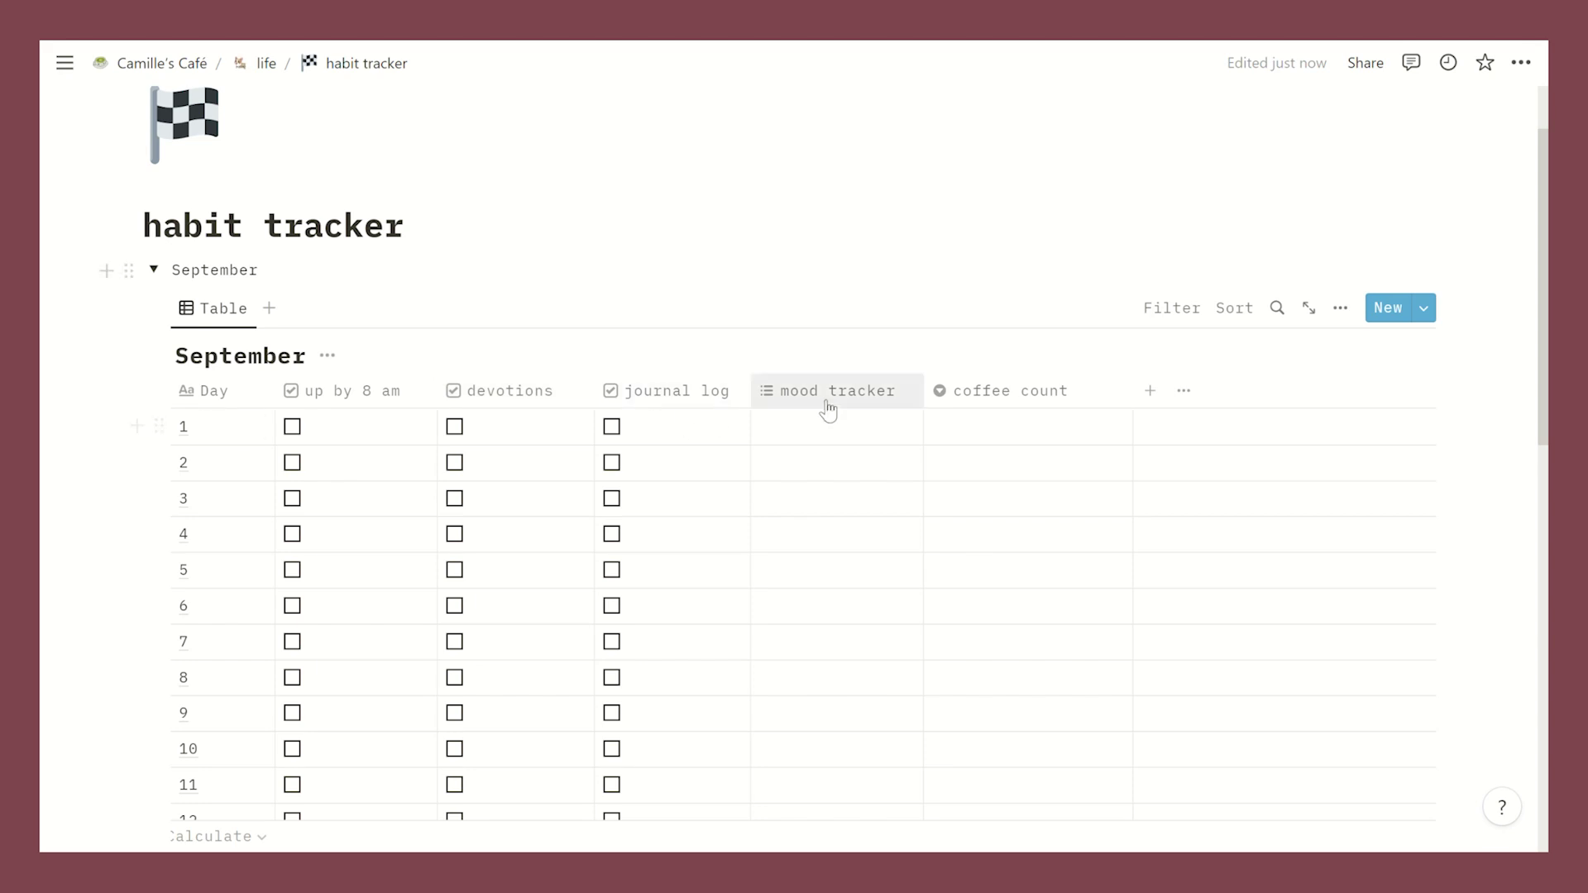
pyautogui.click(847, 437)
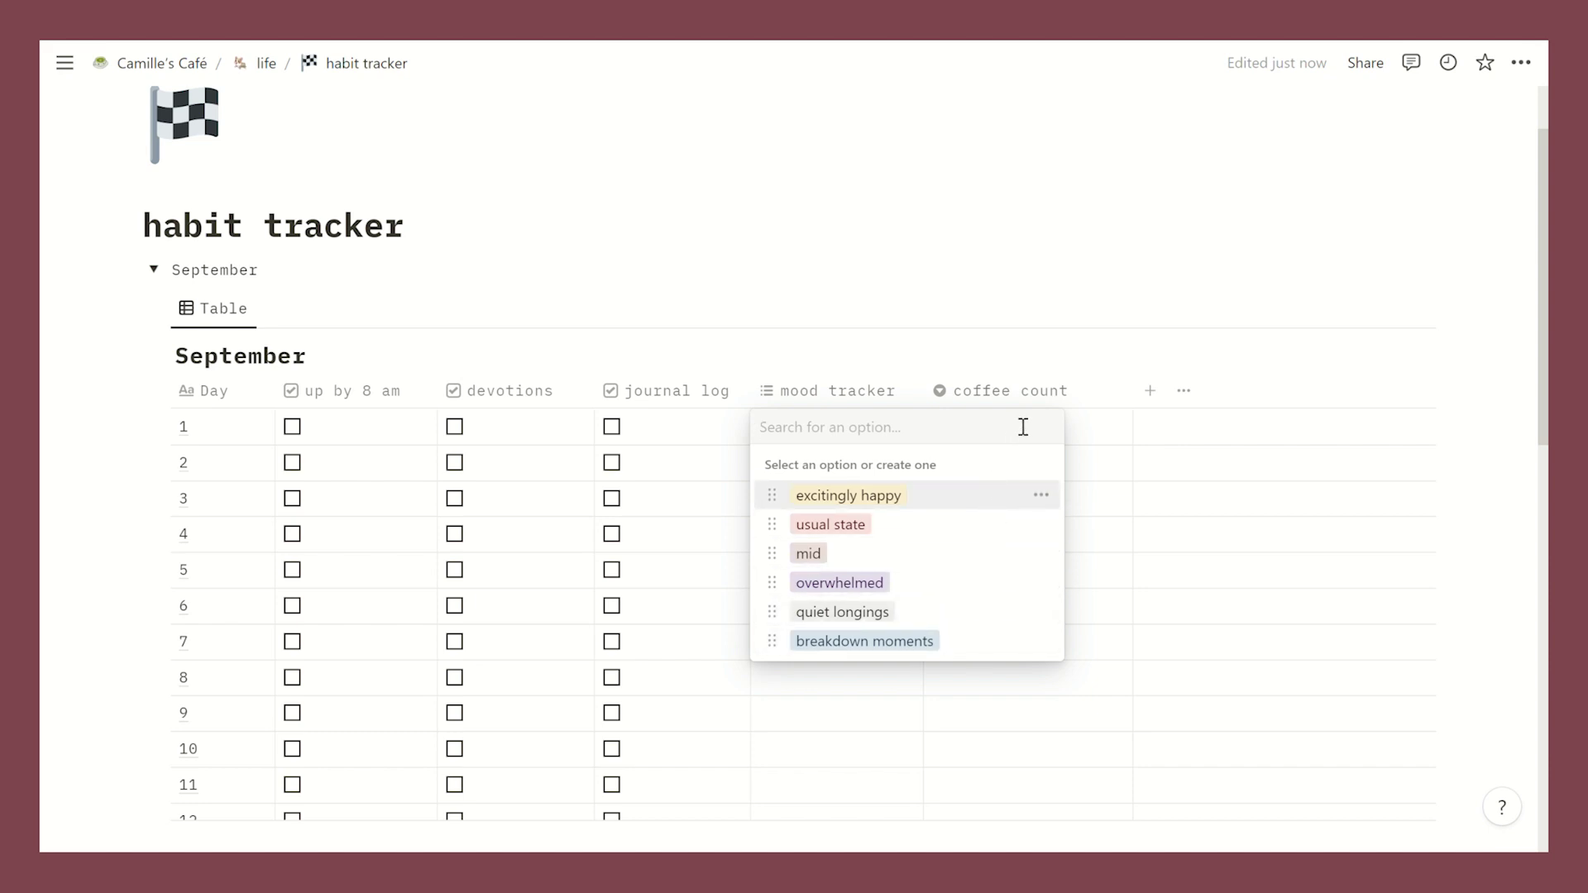
# - Preview day 1's coffee count options, closing the mood and coffee menus without choosing
pyautogui.click(1096, 441)
pyautogui.click(1101, 441)
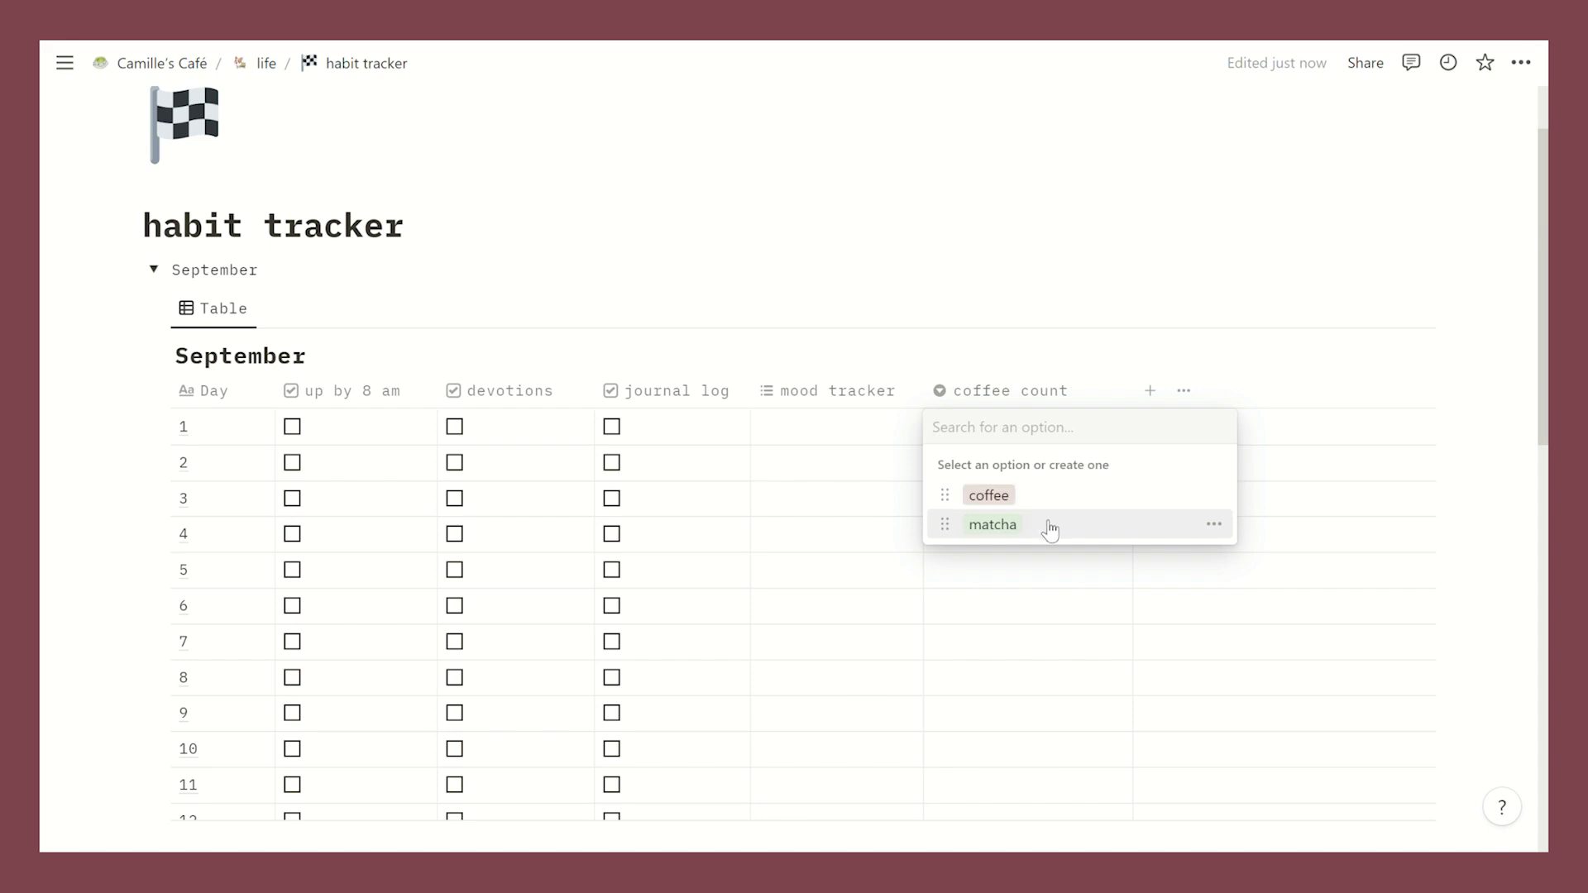
pyautogui.click(765, 260)
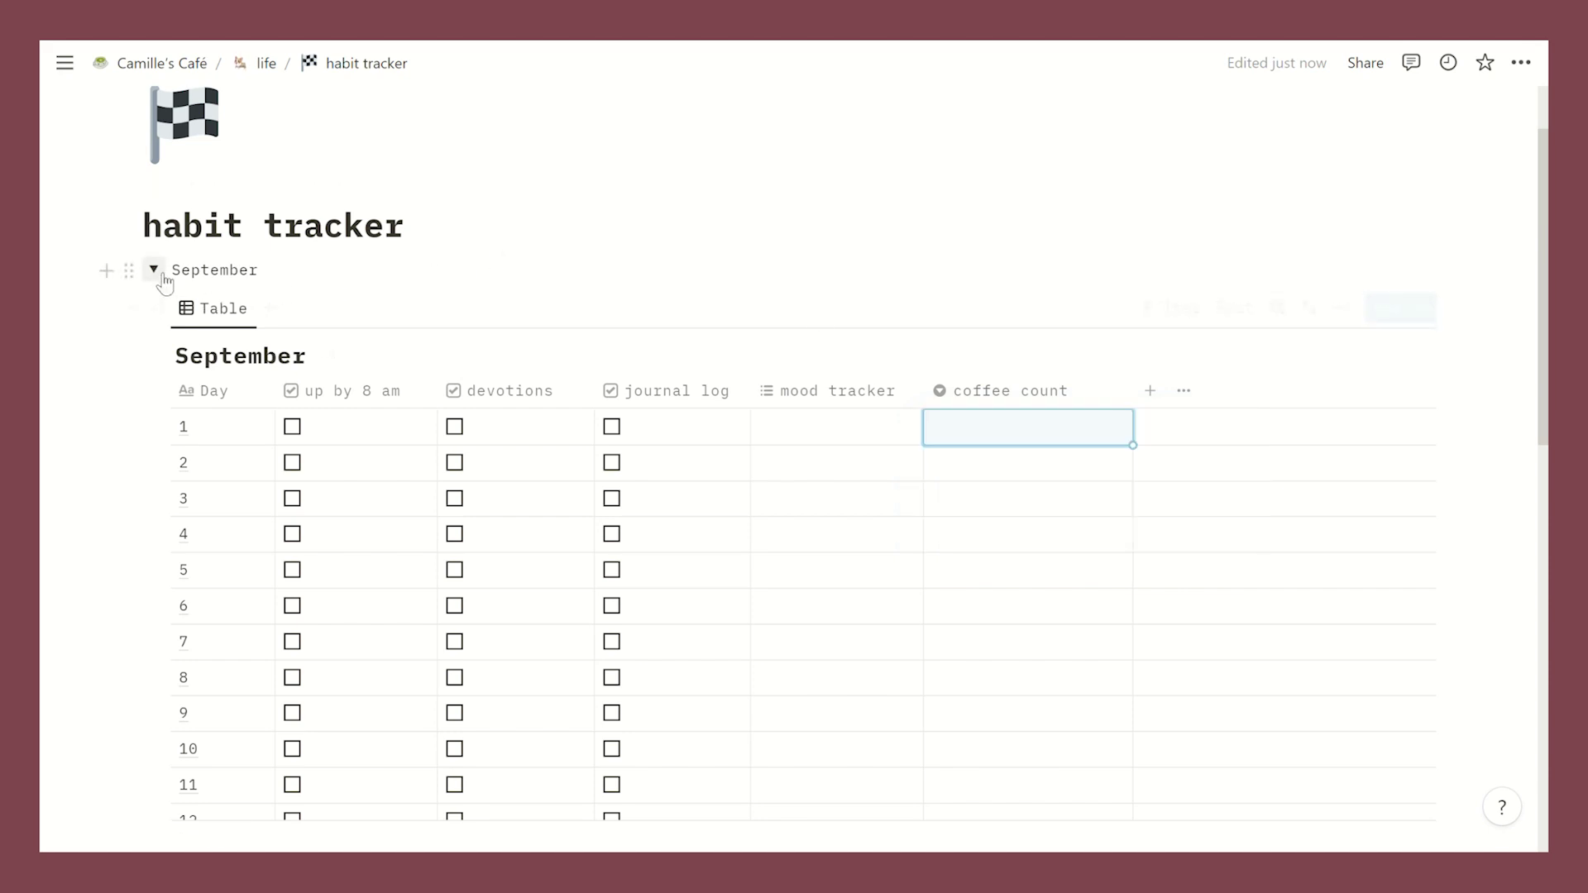
# - Collapse and re-expand the September toggle, then start a line on the devotions page
pyautogui.click(163, 271)
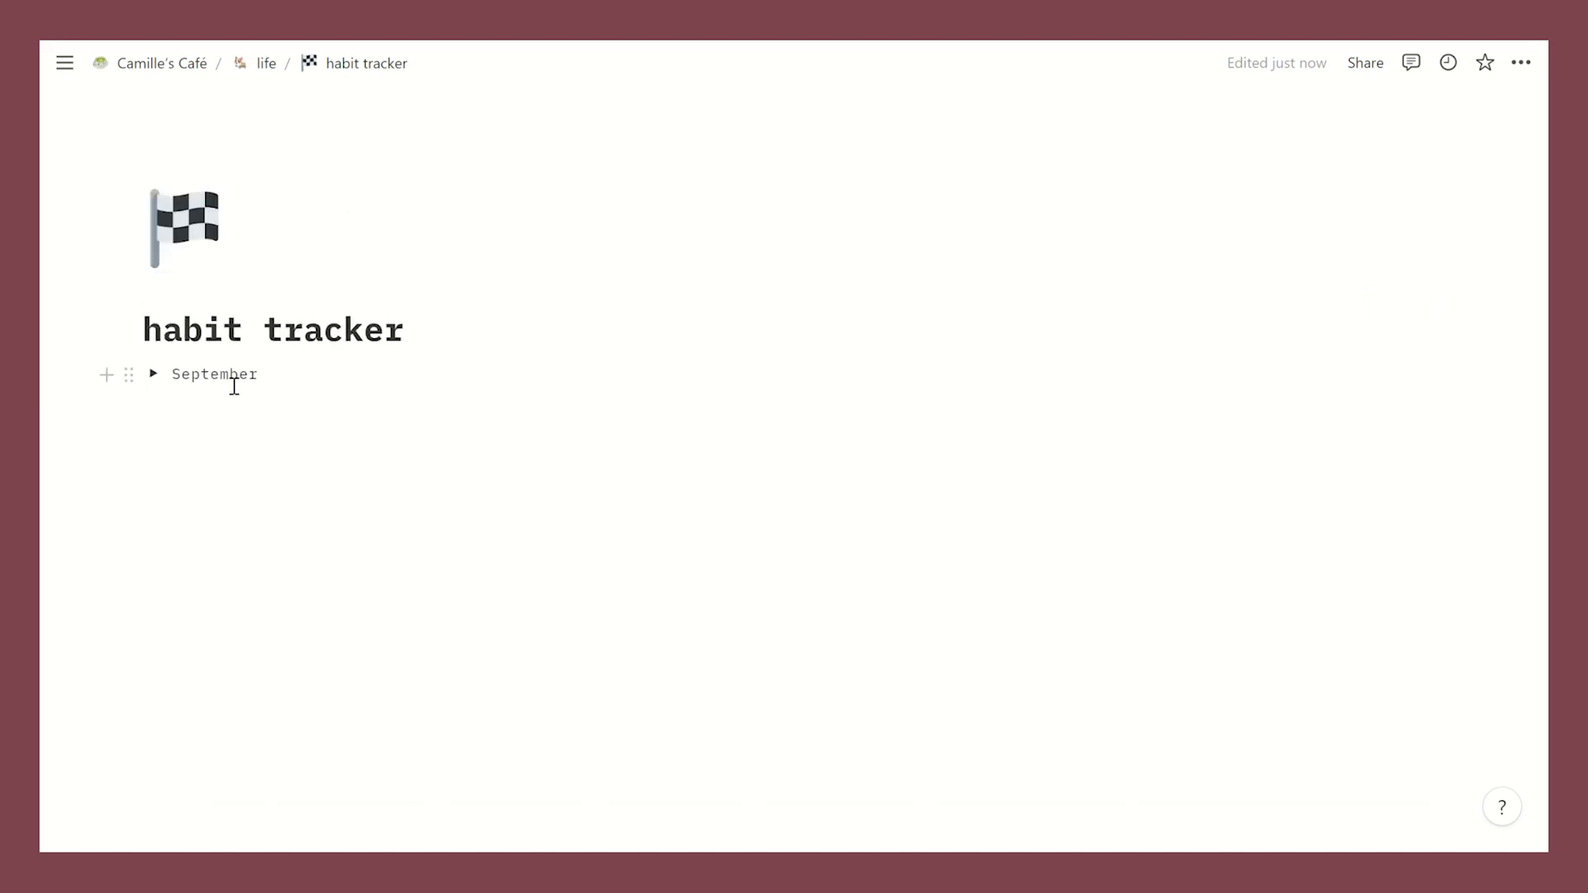
pyautogui.click(154, 374)
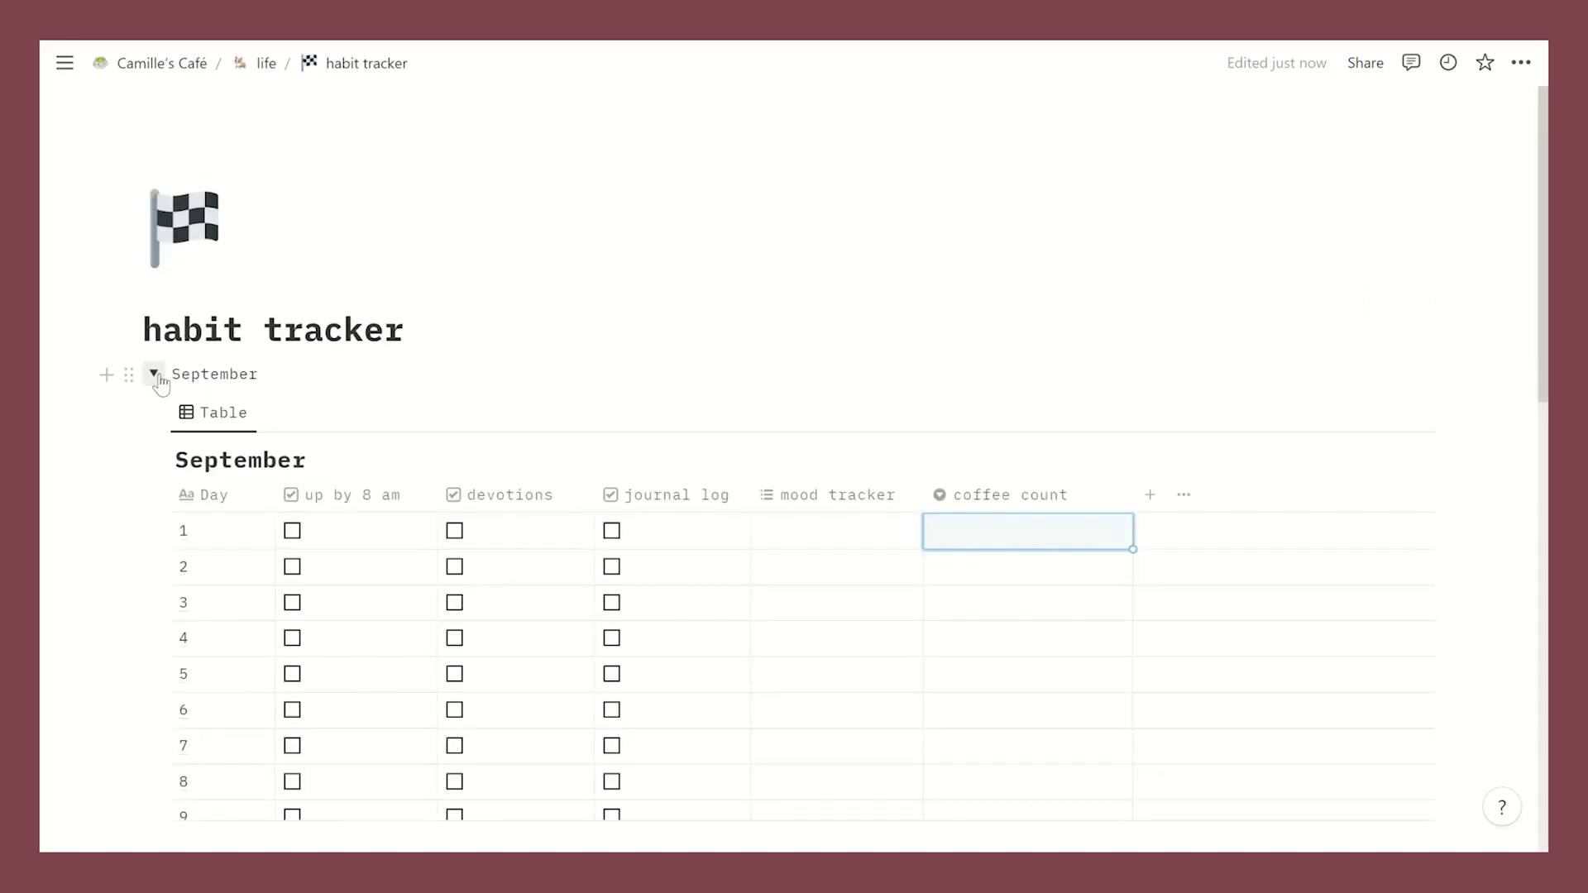
pyautogui.click(159, 413)
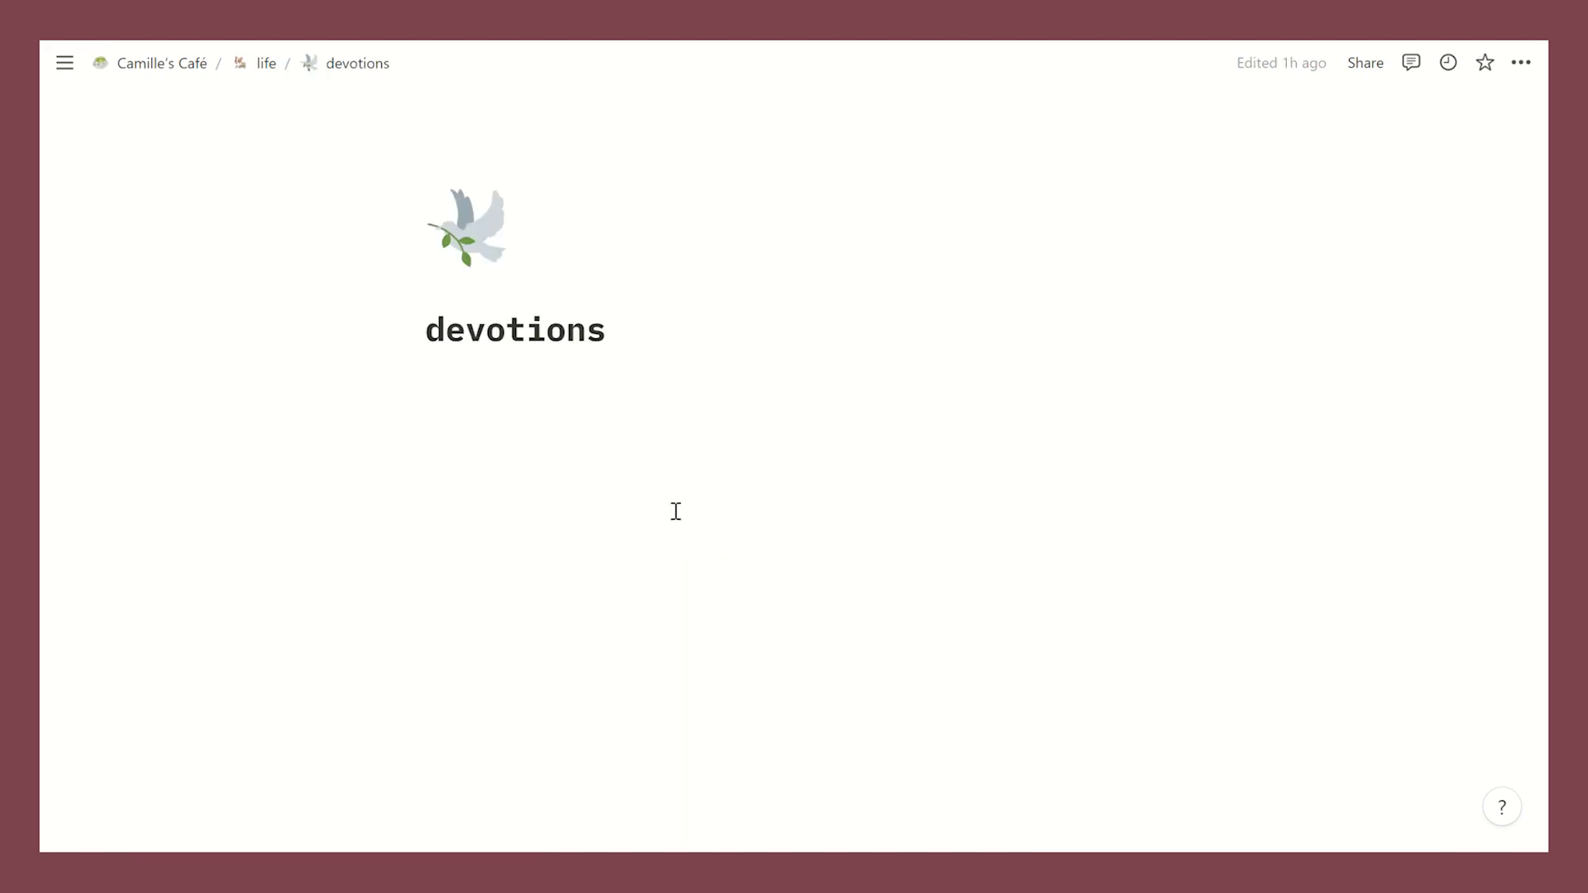
pyautogui.click(574, 391)
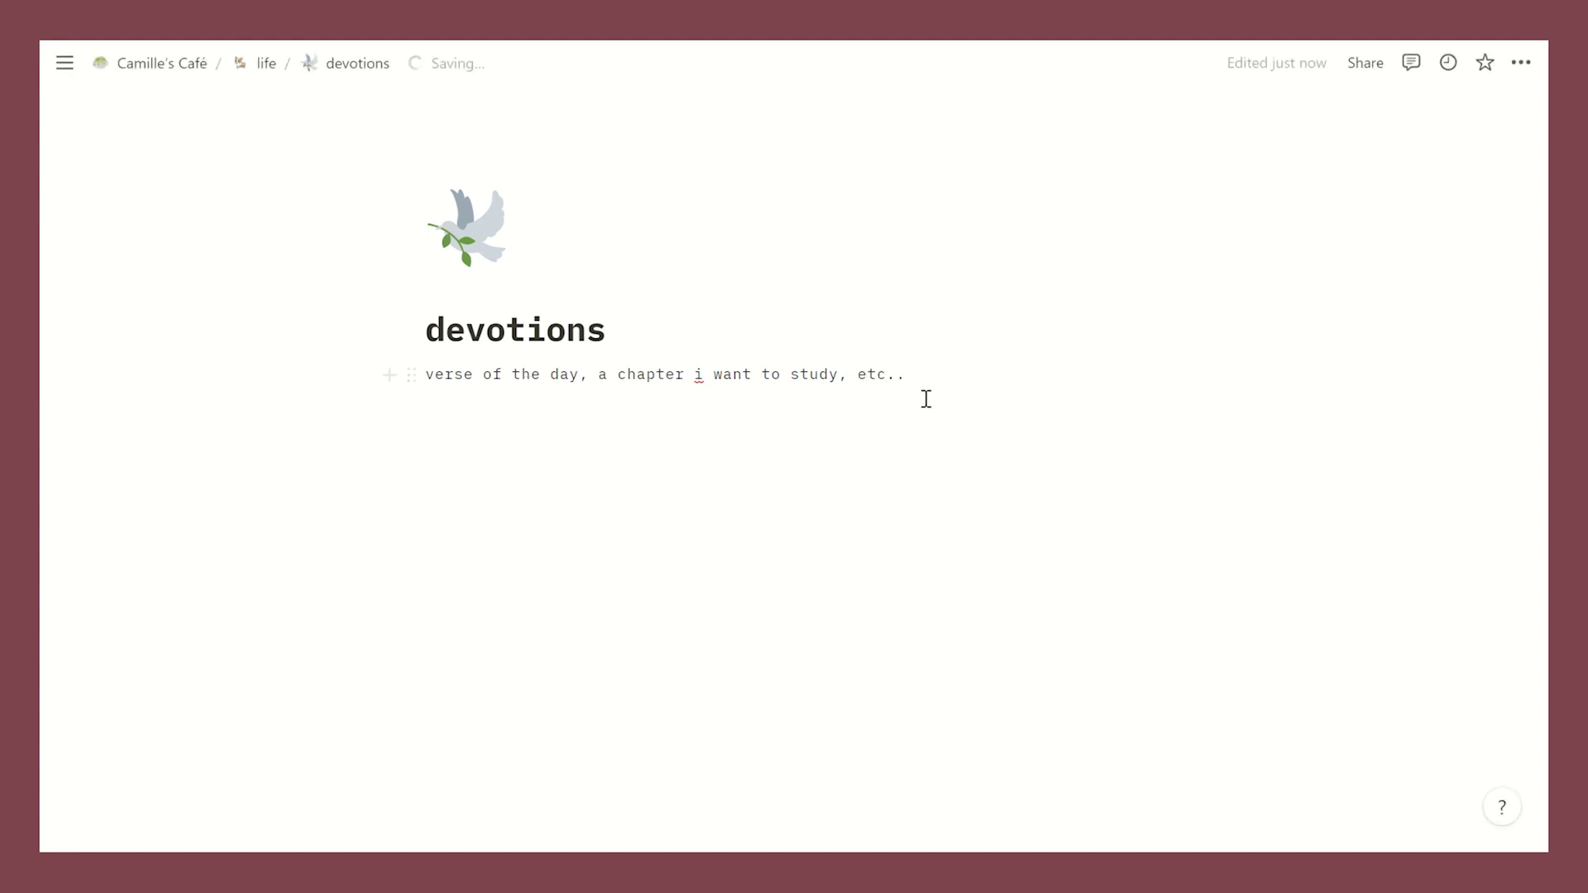
# - Go back to the life page and open the wishlist page
pyautogui.hotkey('ctrl', '[')
pyautogui.click(662, 544)
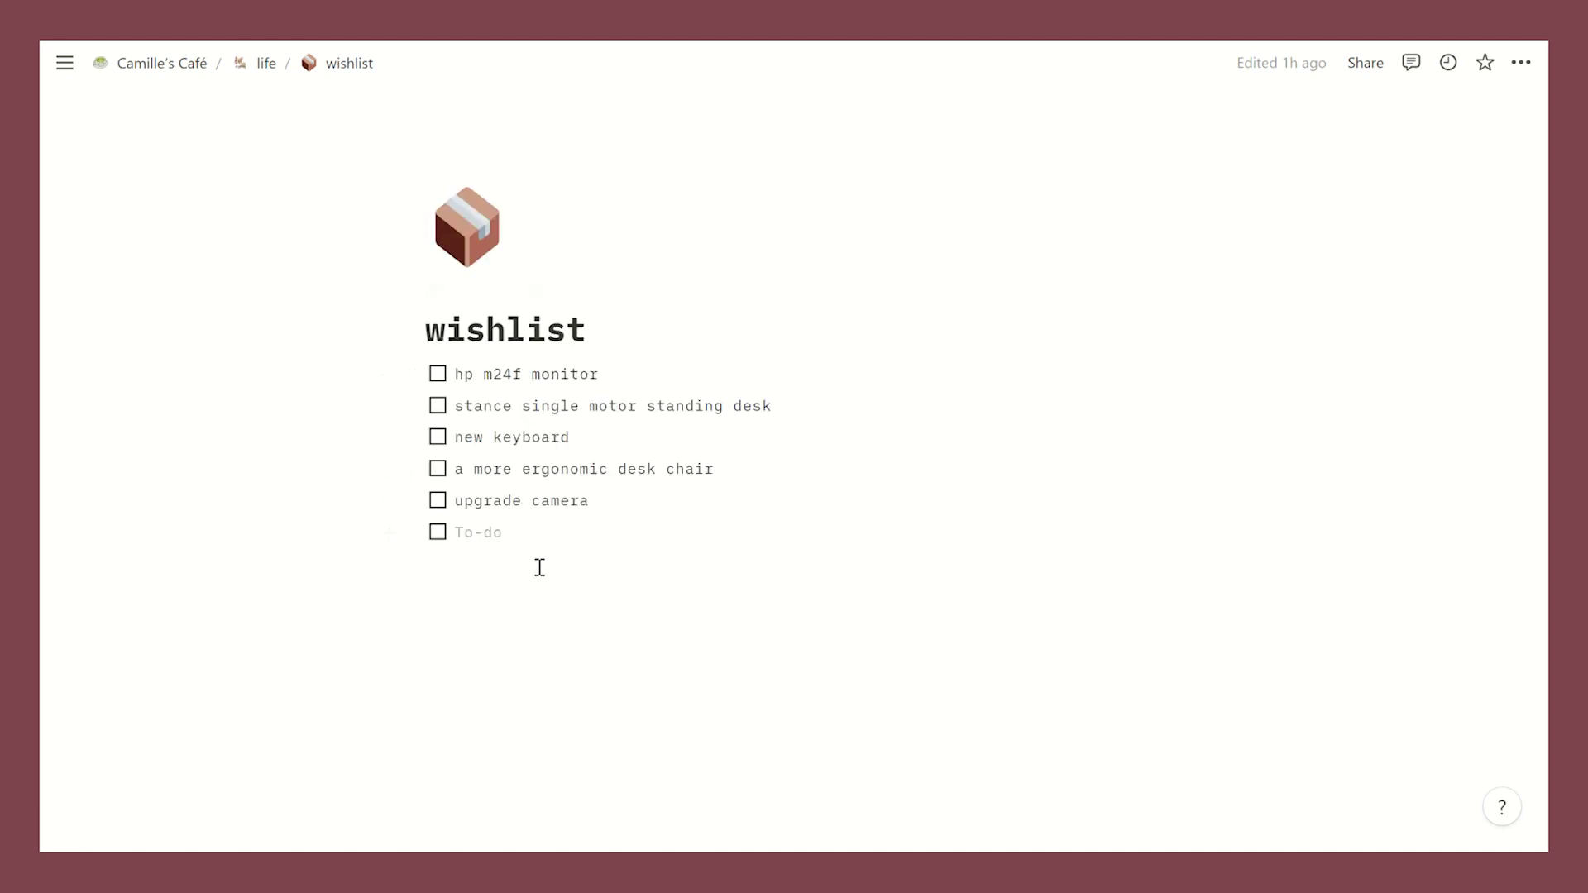
# - Tick the hp m24f monitor item, then return to the life page and scroll it
pyautogui.click(438, 375)
pyautogui.hotkey('ctrl', '[')
pyautogui.scroll(-7, 1528, 411)
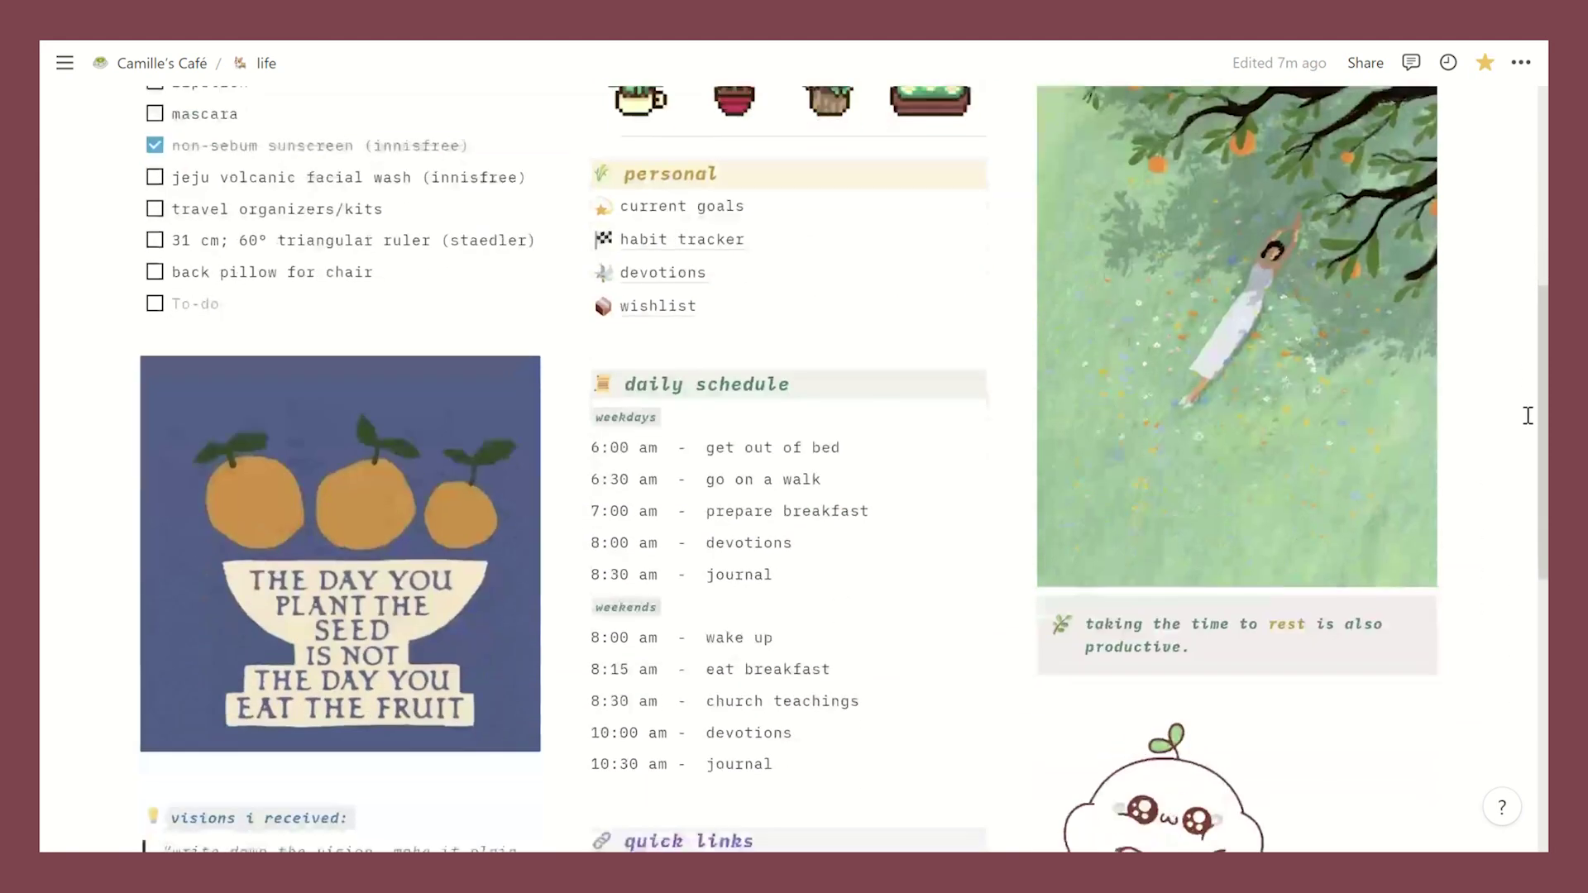
pyautogui.scroll(2, 1528, 411)
pyautogui.scroll(4, 1528, 411)
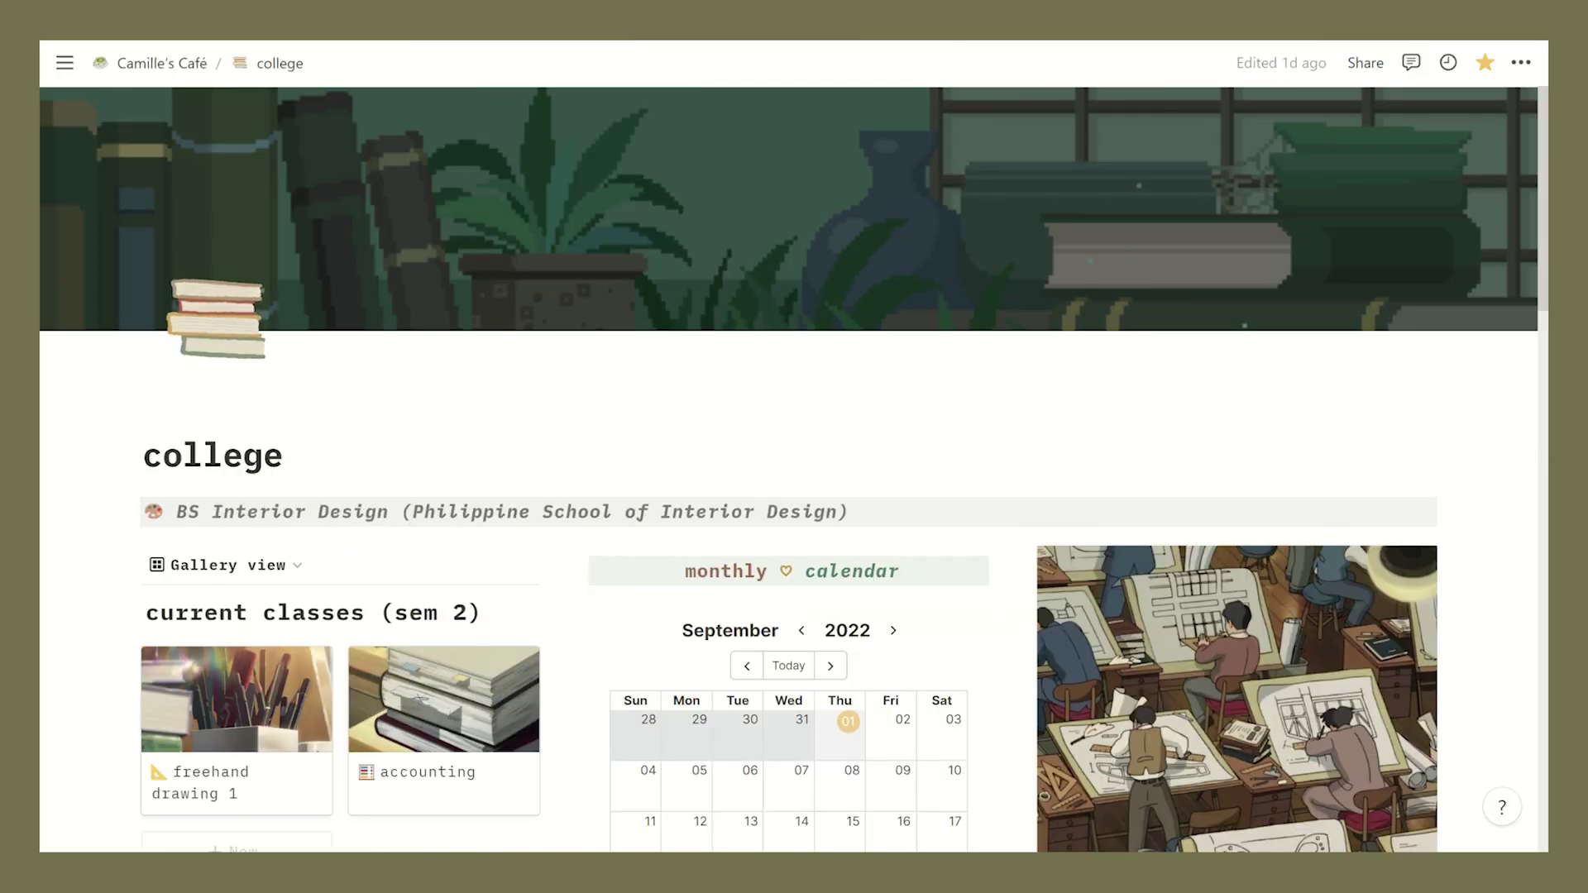
pyautogui.scroll(-5, 1511, 381)
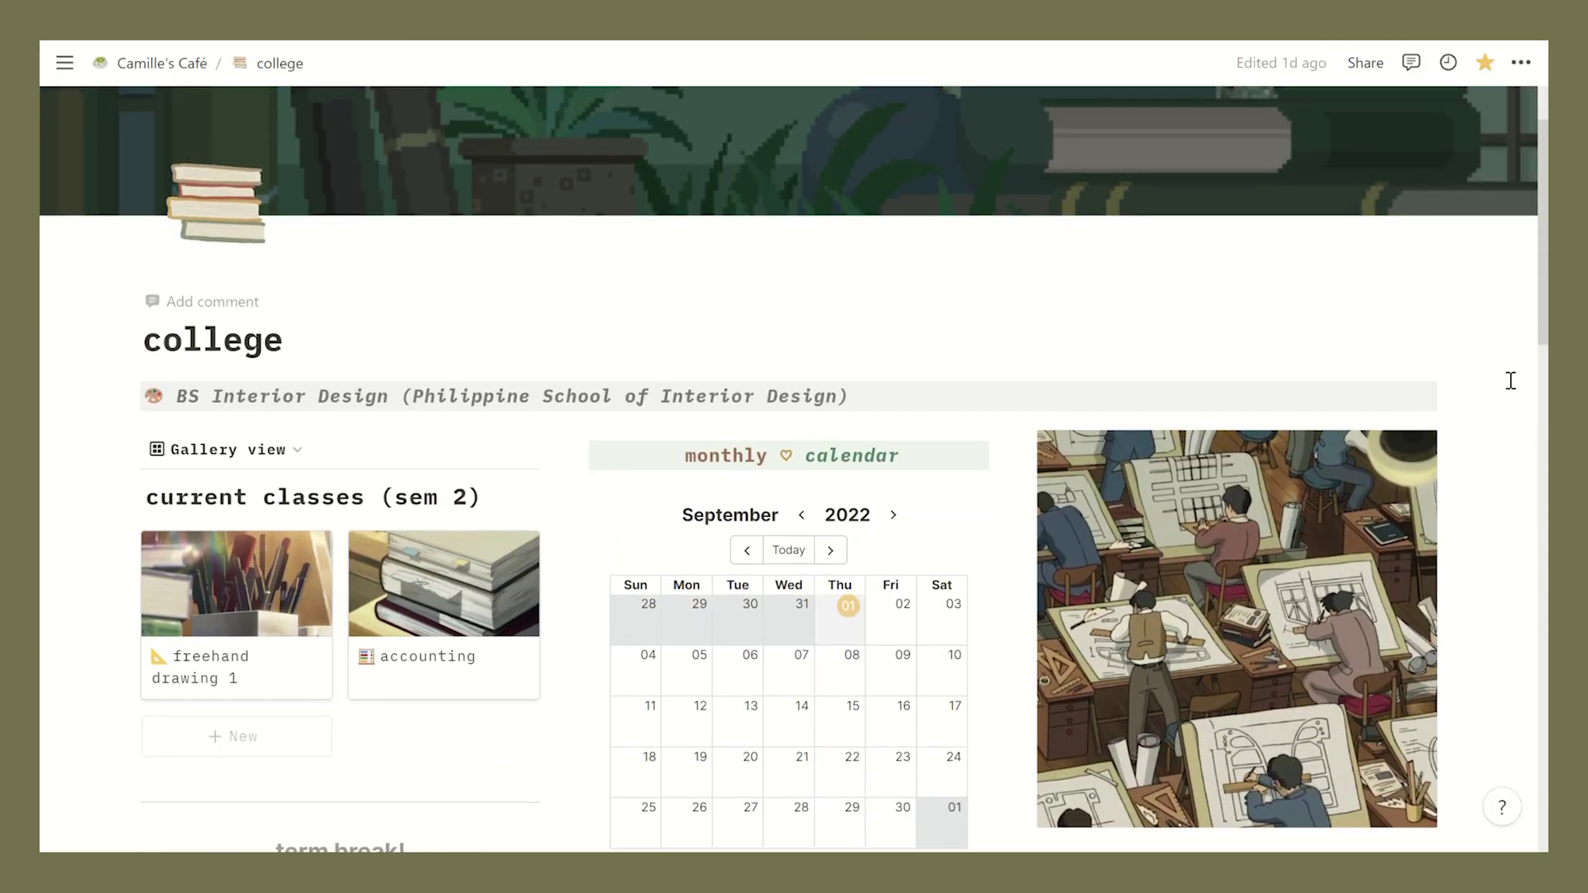
pyautogui.scroll(-6, 1511, 382)
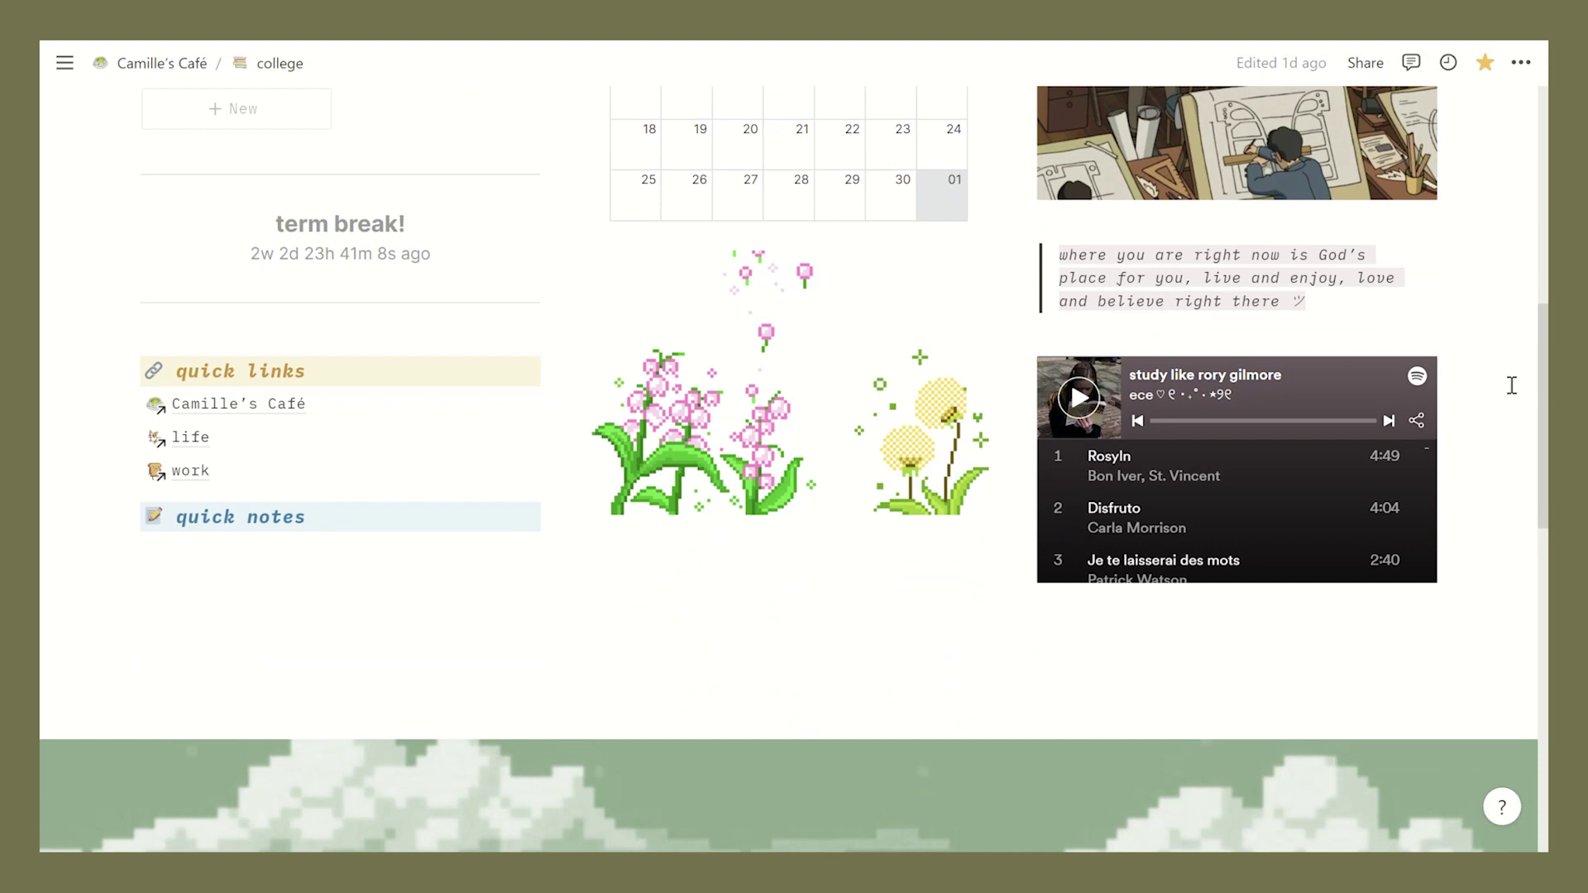
pyautogui.scroll(-6, 1511, 386)
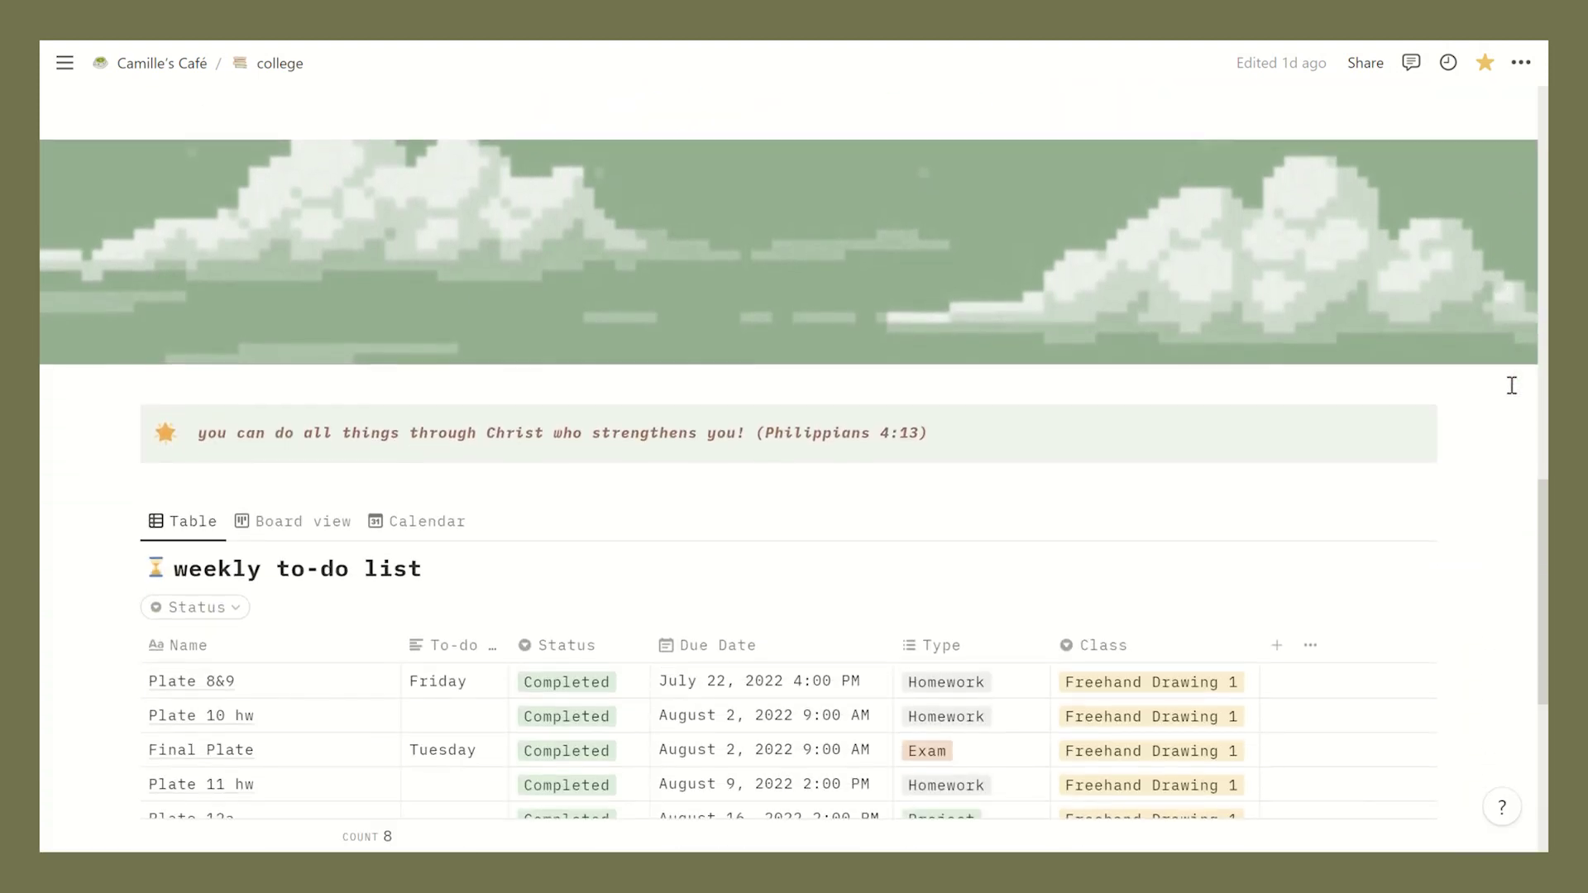
pyautogui.scroll(-5, 1512, 386)
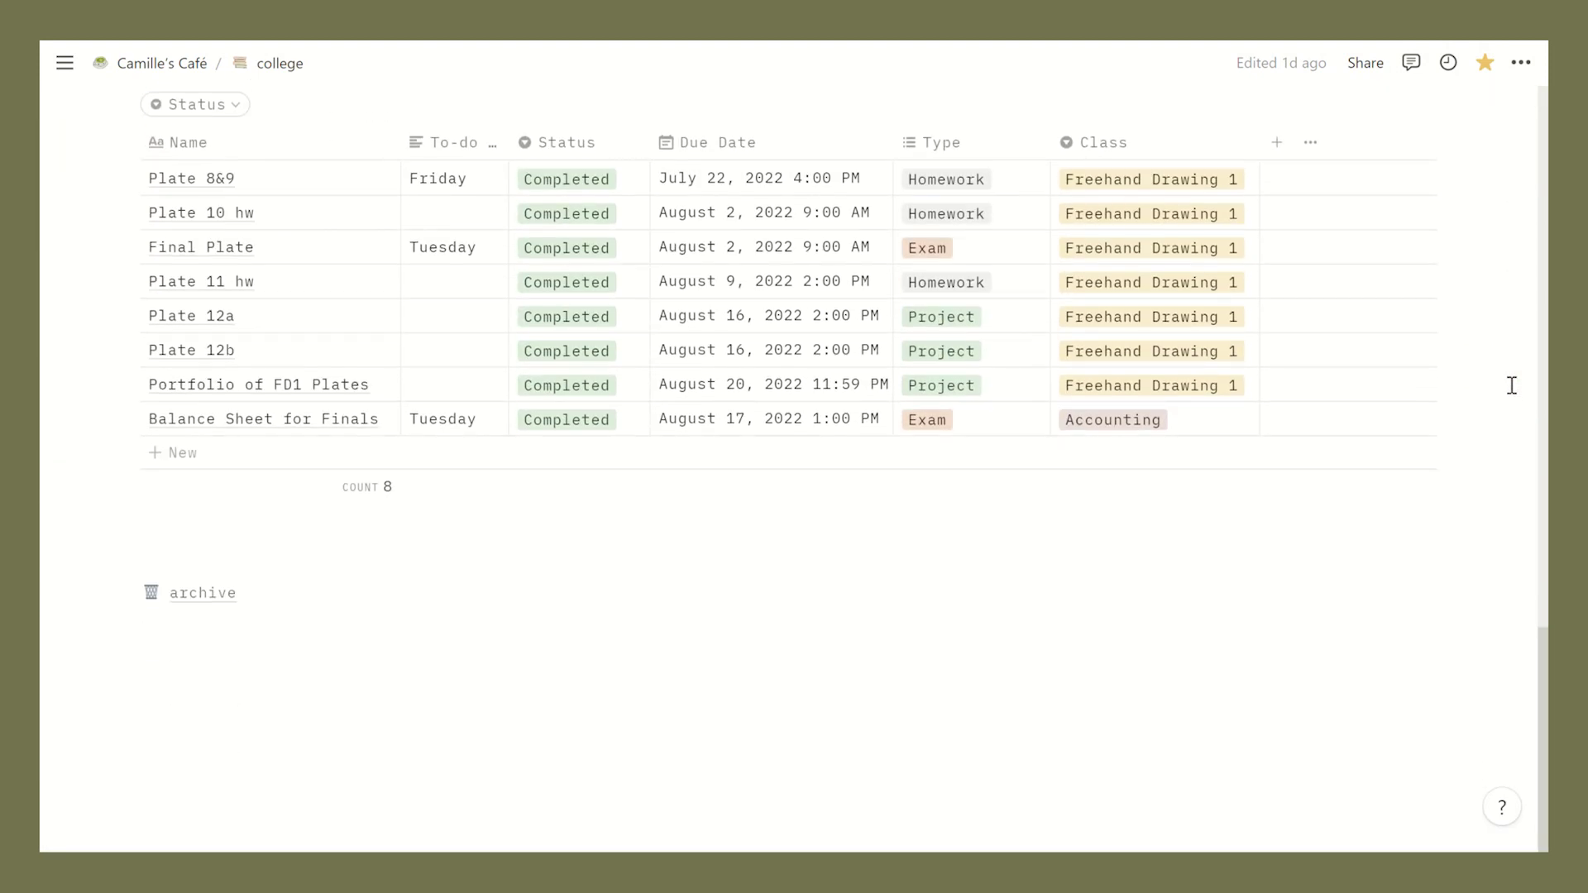
pyautogui.scroll(20, 1511, 386)
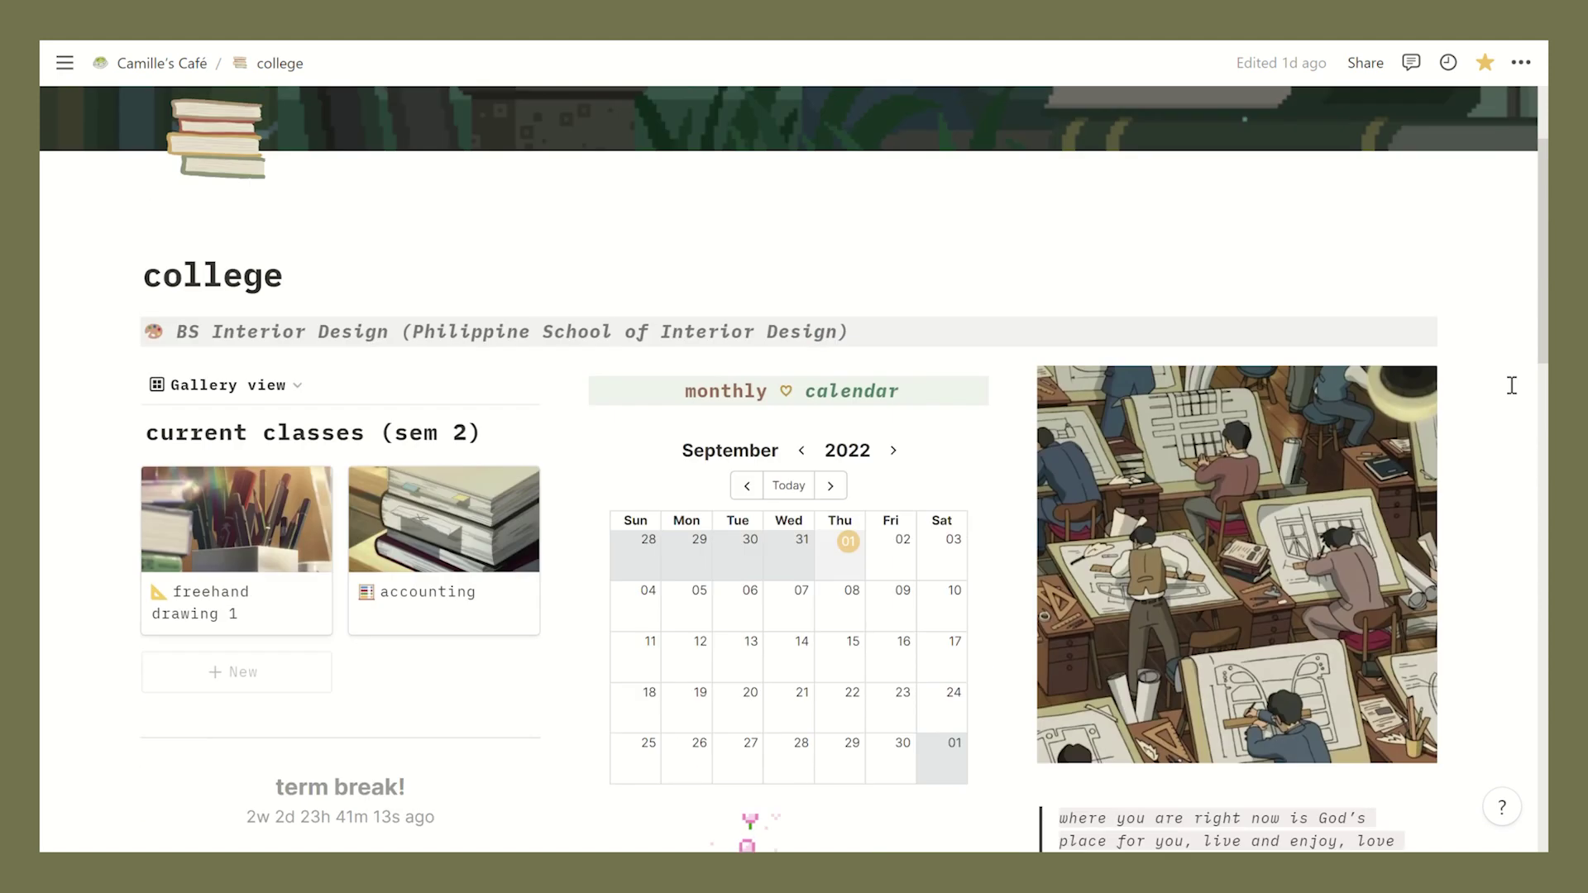
pyautogui.scroll(2, 1512, 386)
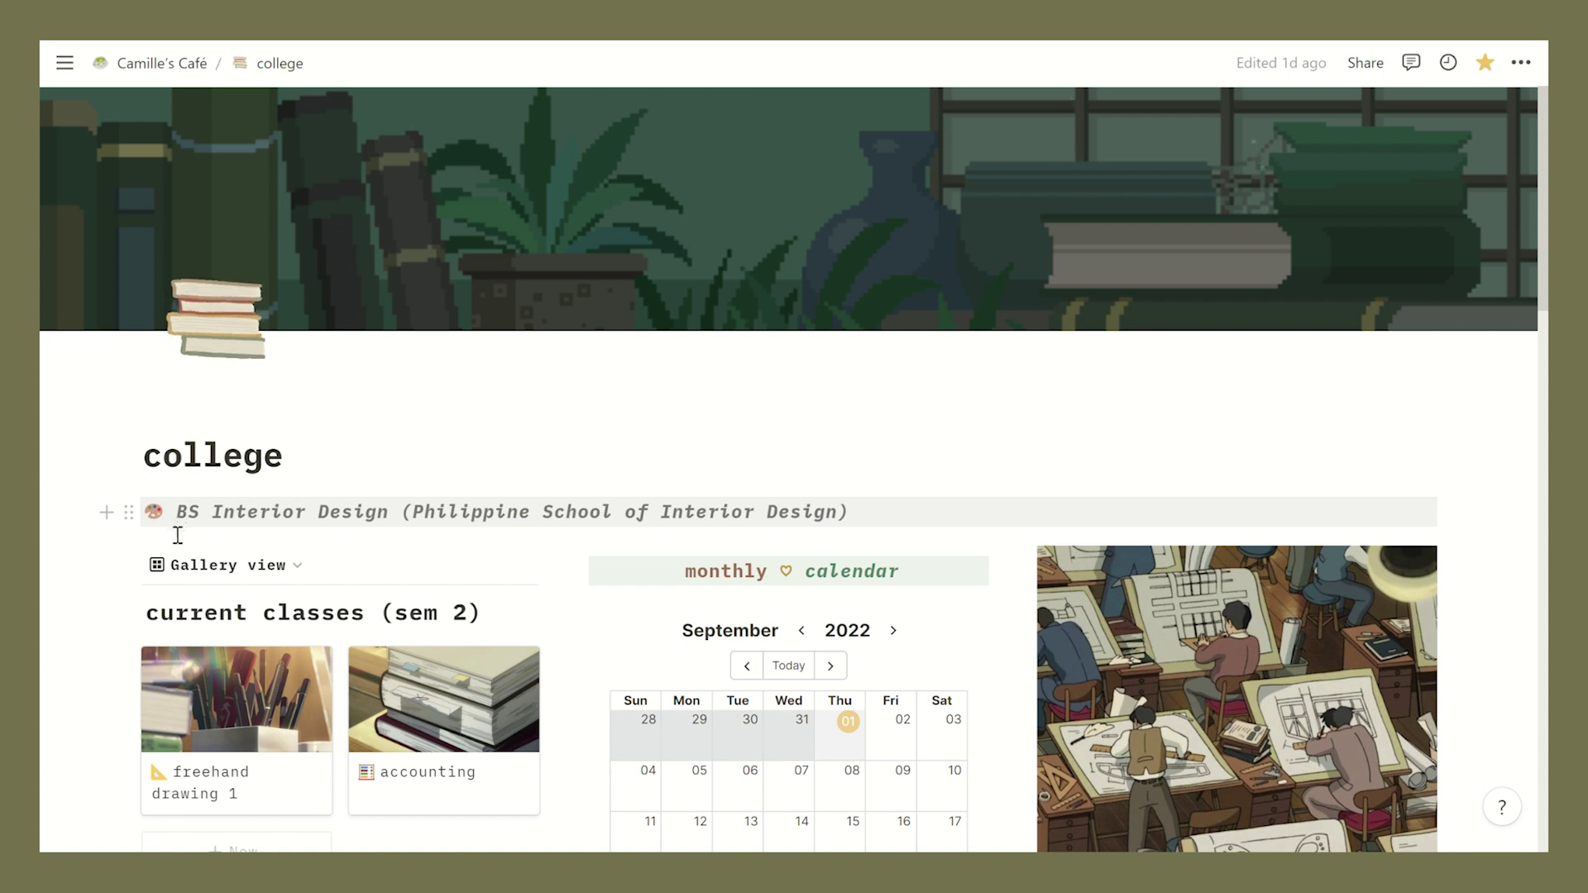
pyautogui.scroll(-3, 178, 535)
pyautogui.scroll(-4, 178, 535)
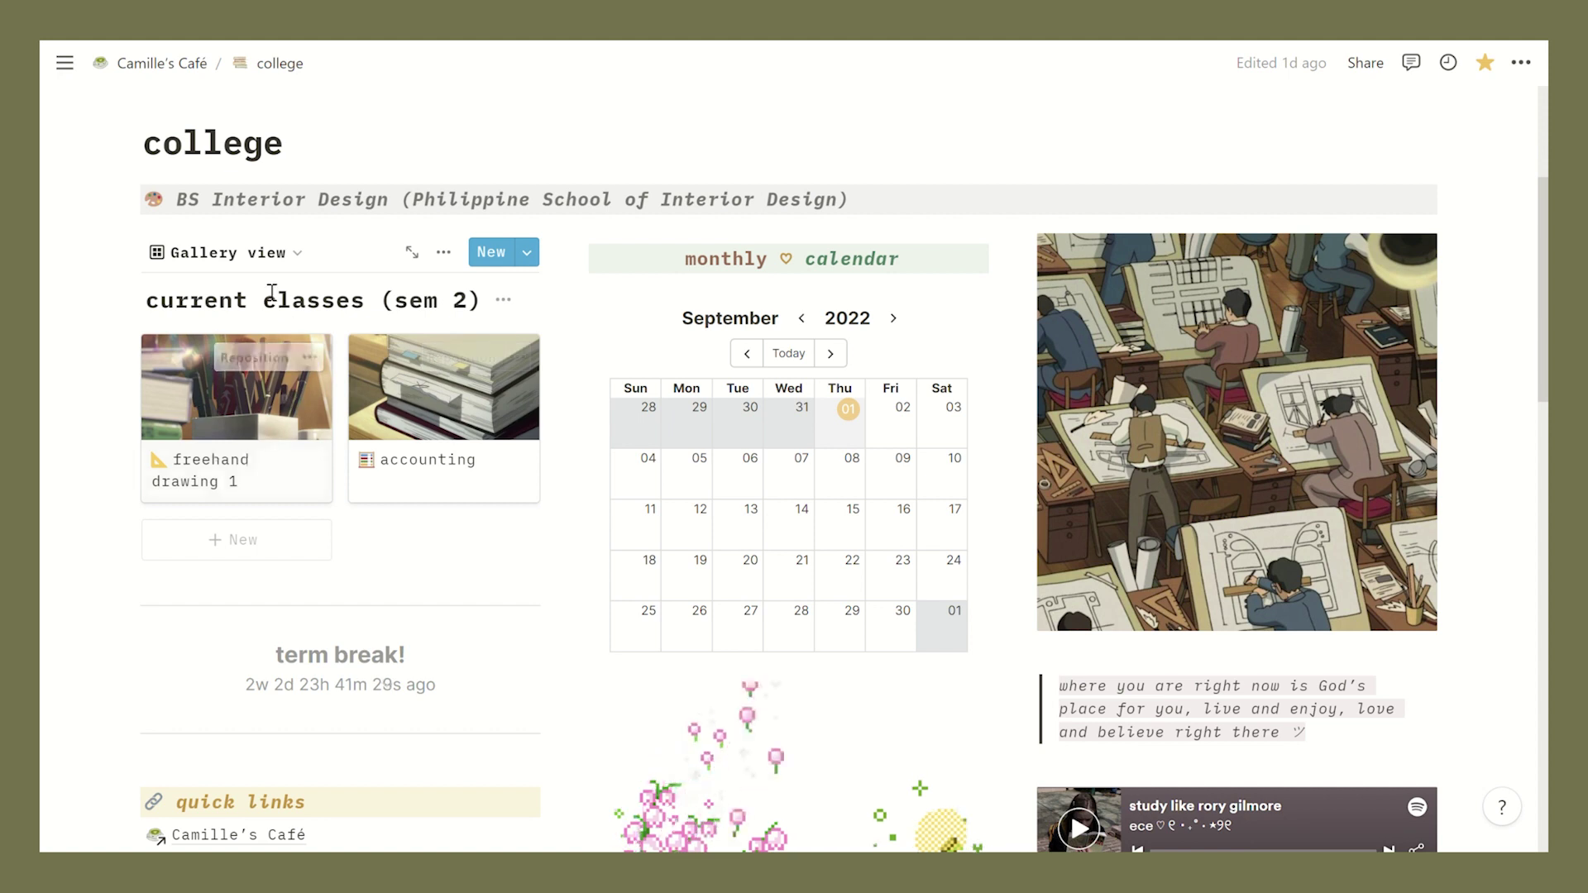
pyautogui.click(275, 263)
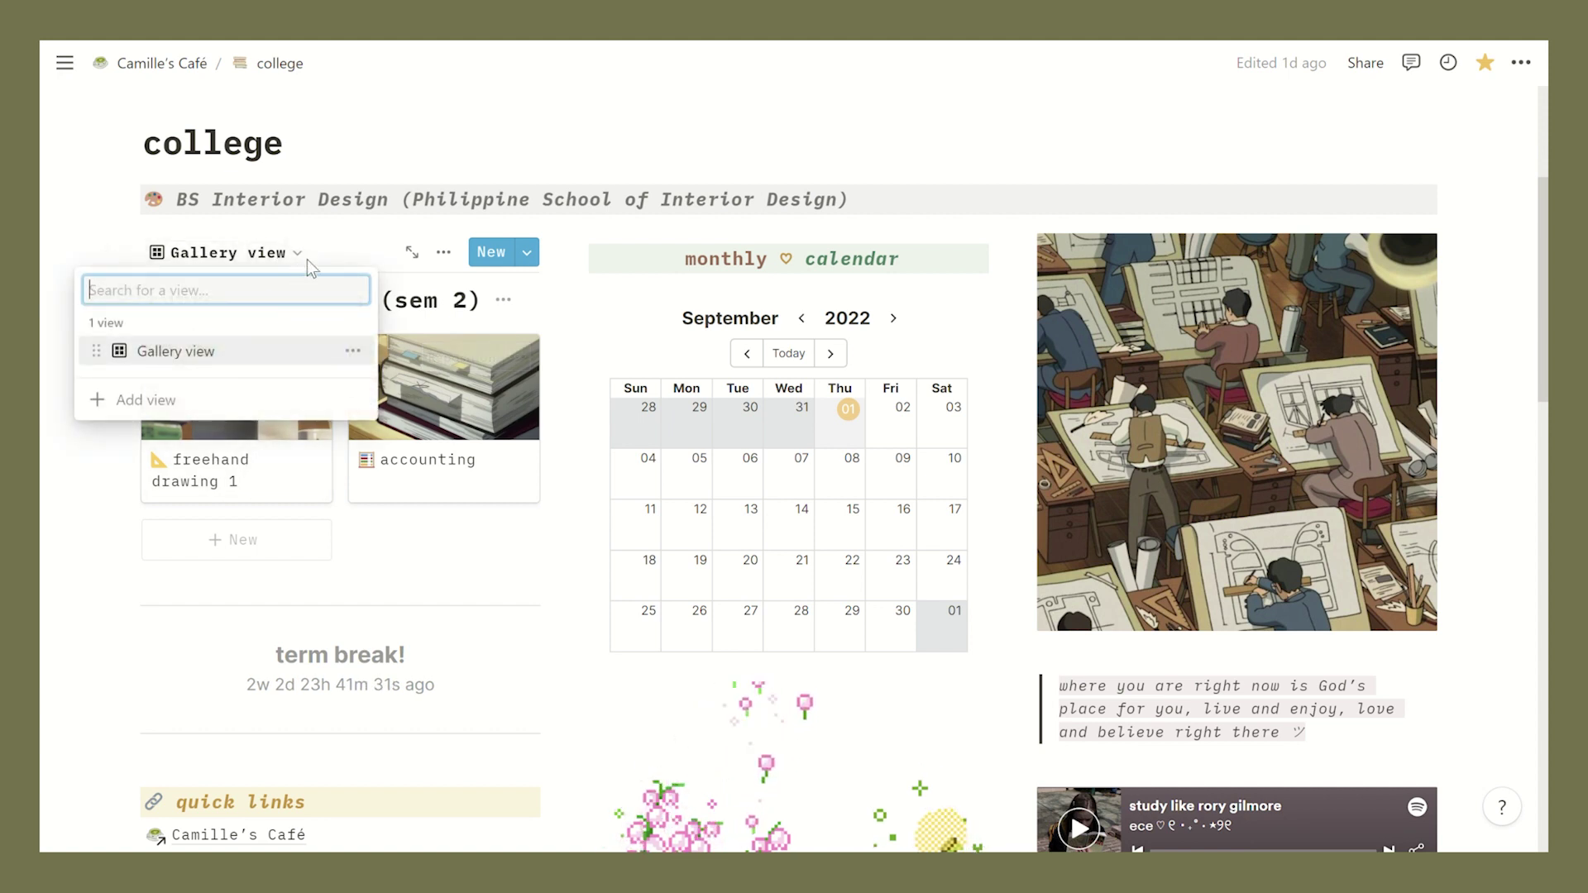
pyautogui.click(306, 258)
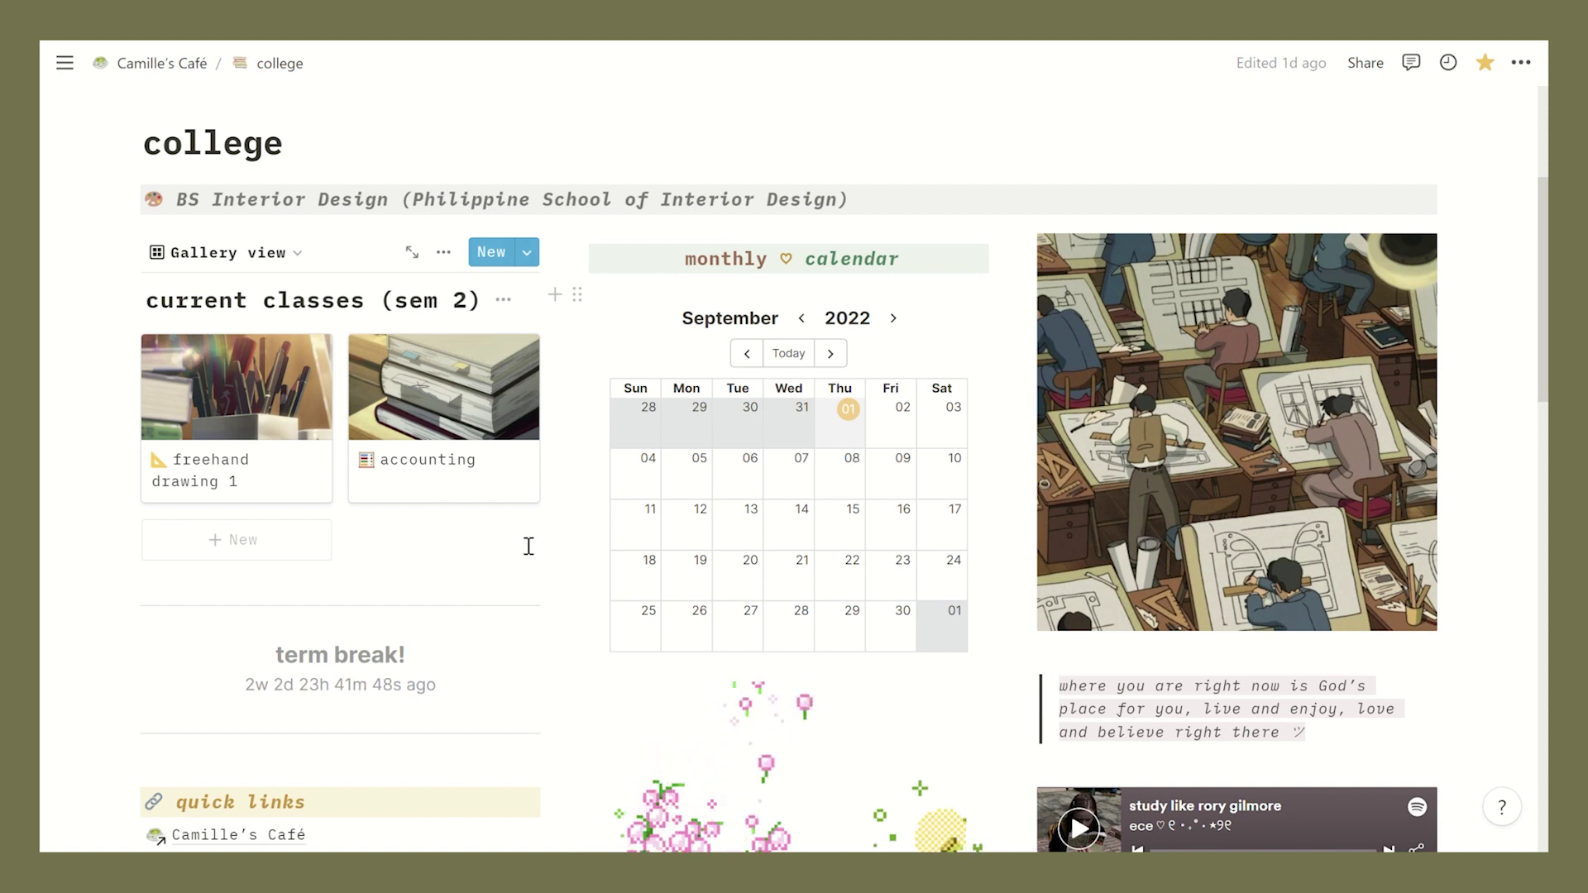
pyautogui.click(300, 452)
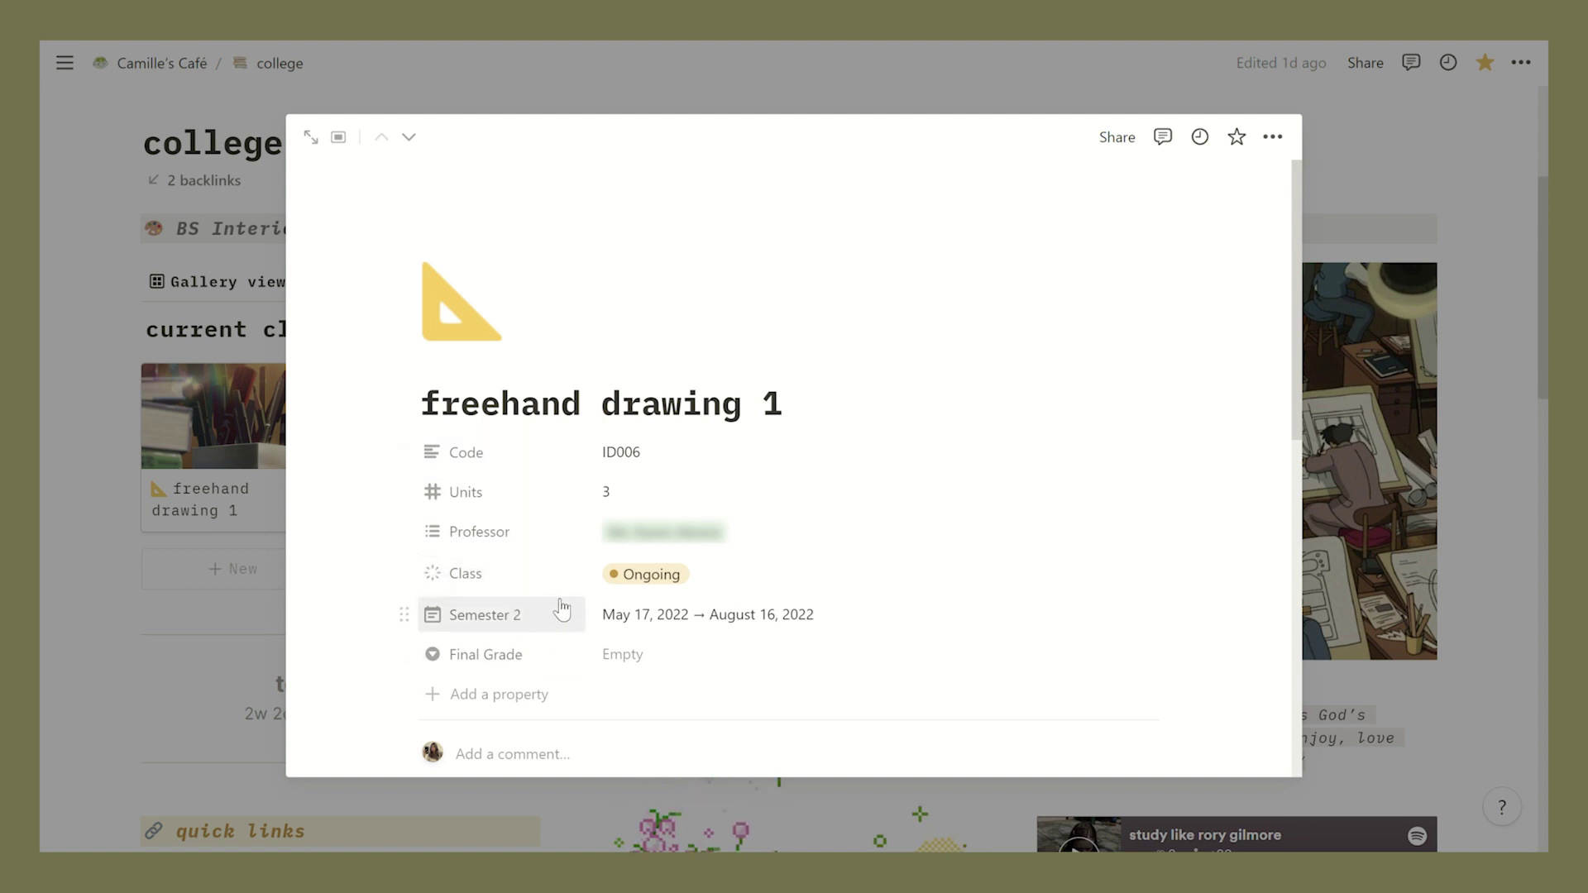
# - Set freehand drawing 1's Class to Done and its Final Grade to 1
pyautogui.click(682, 591)
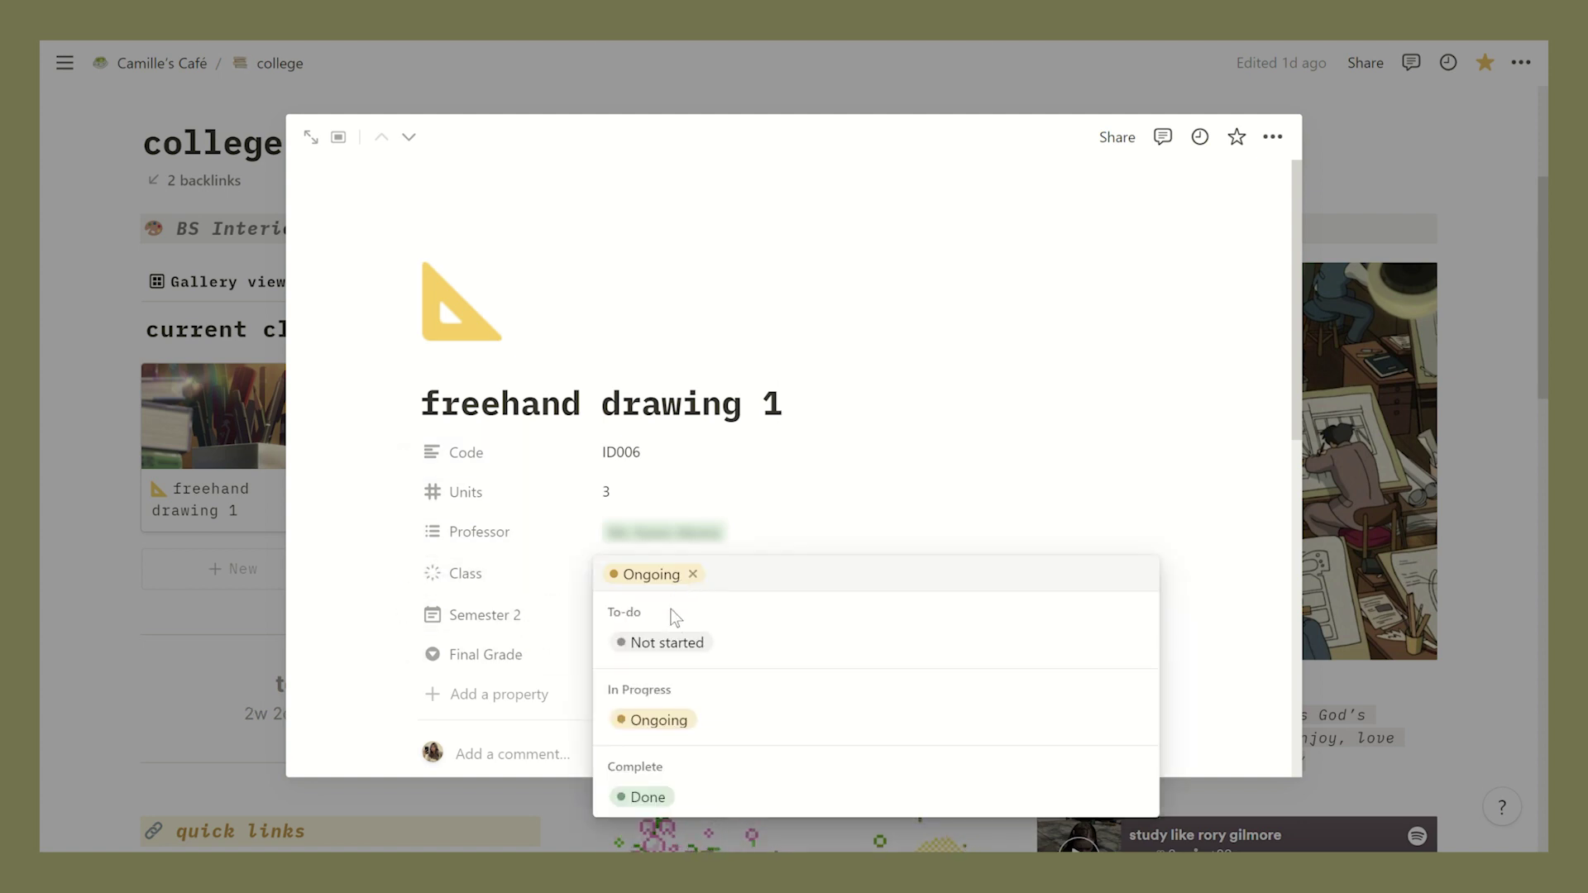
pyautogui.click(653, 794)
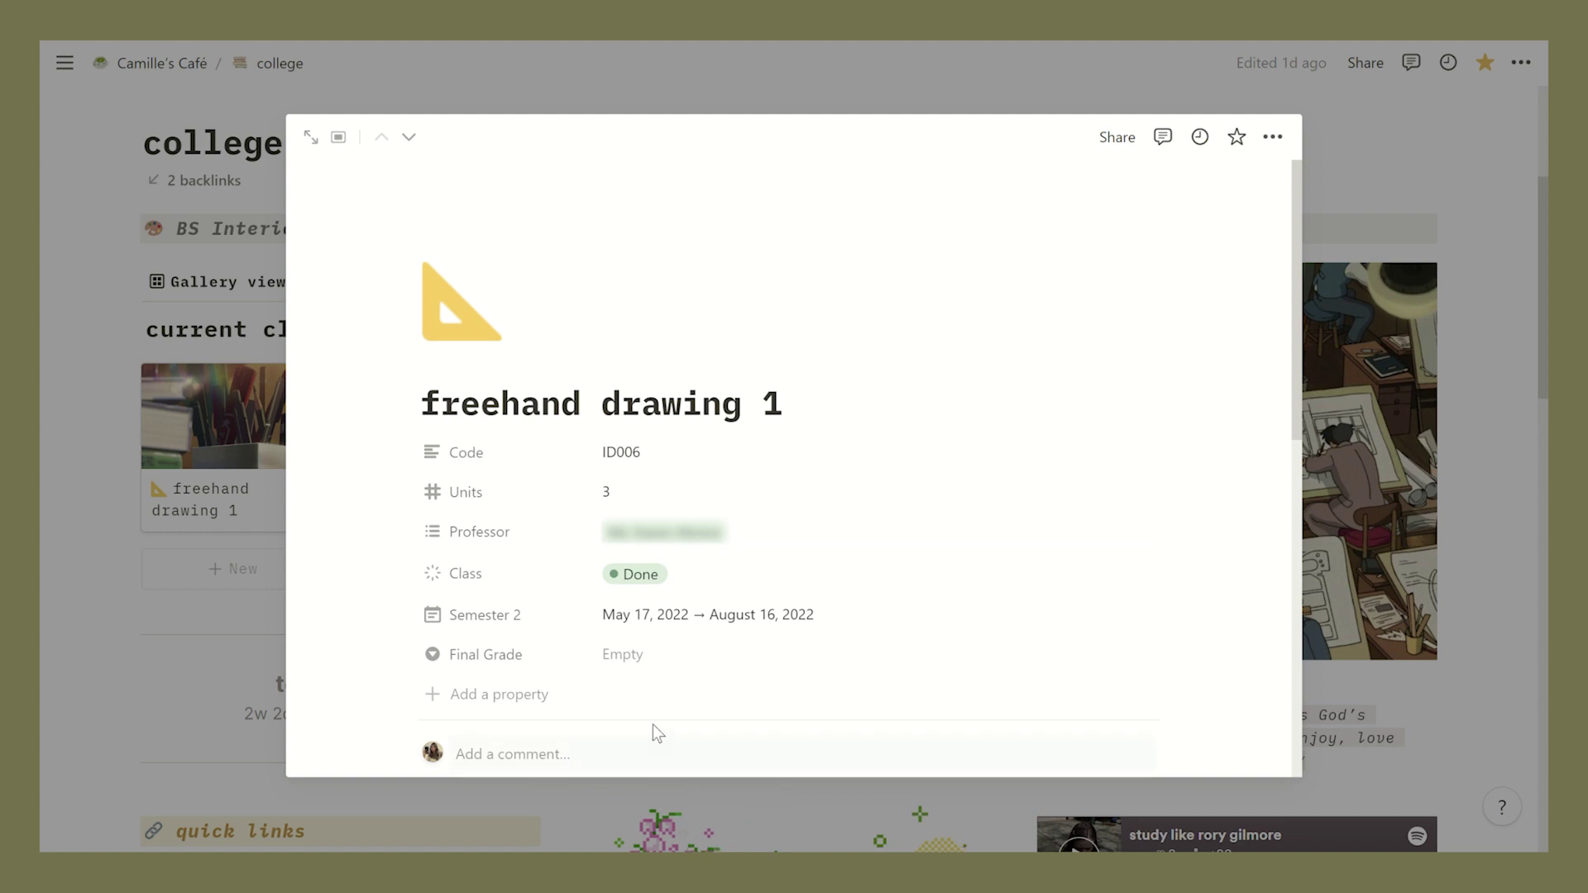
pyautogui.click(626, 658)
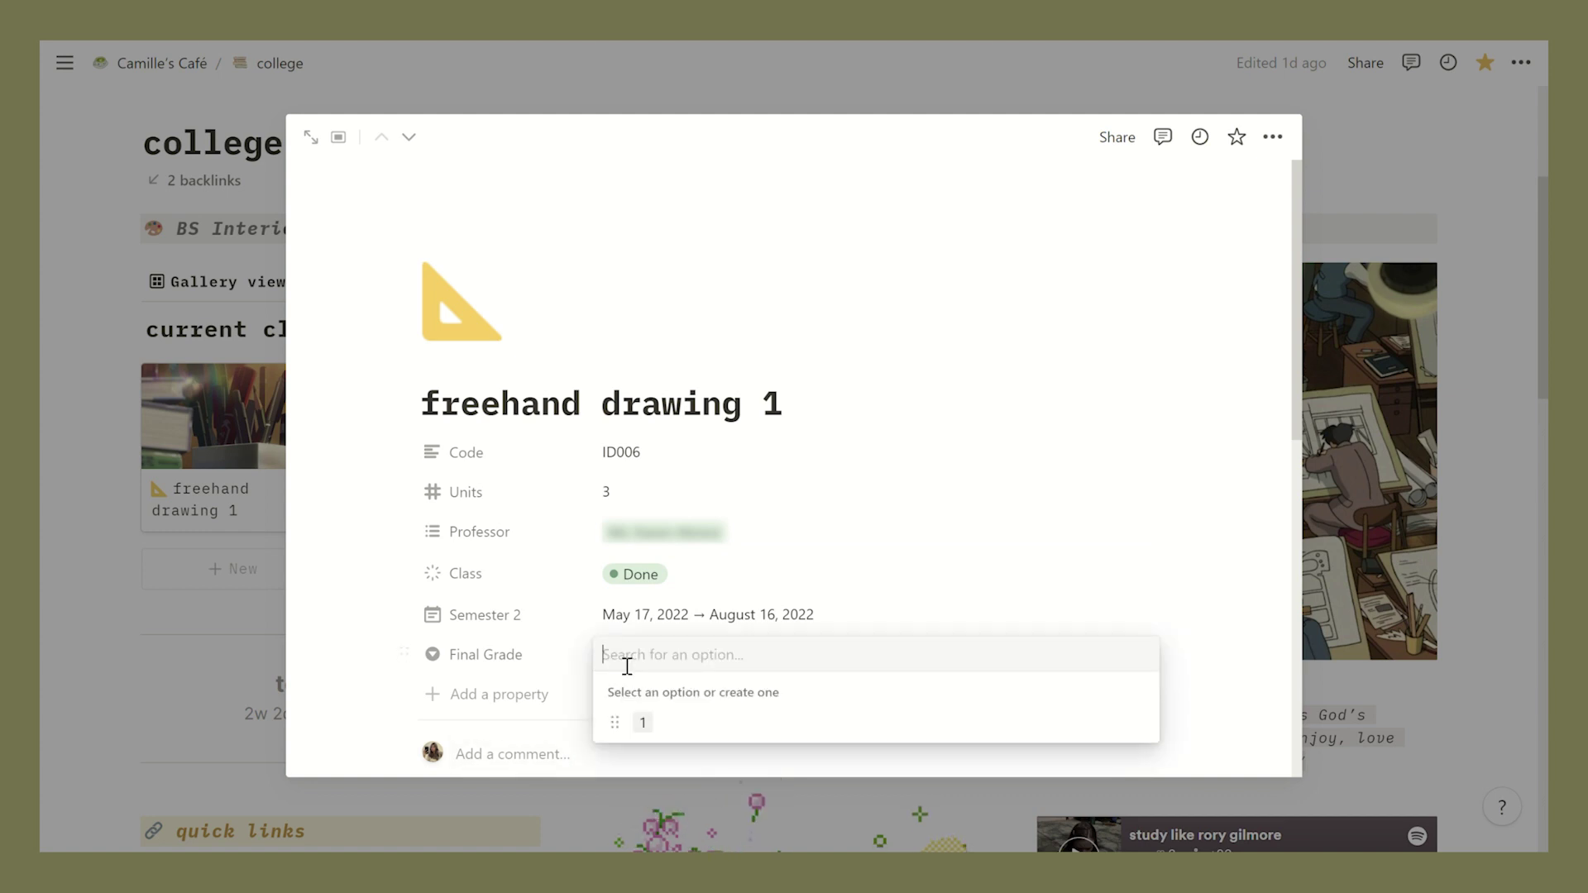
pyautogui.click(653, 723)
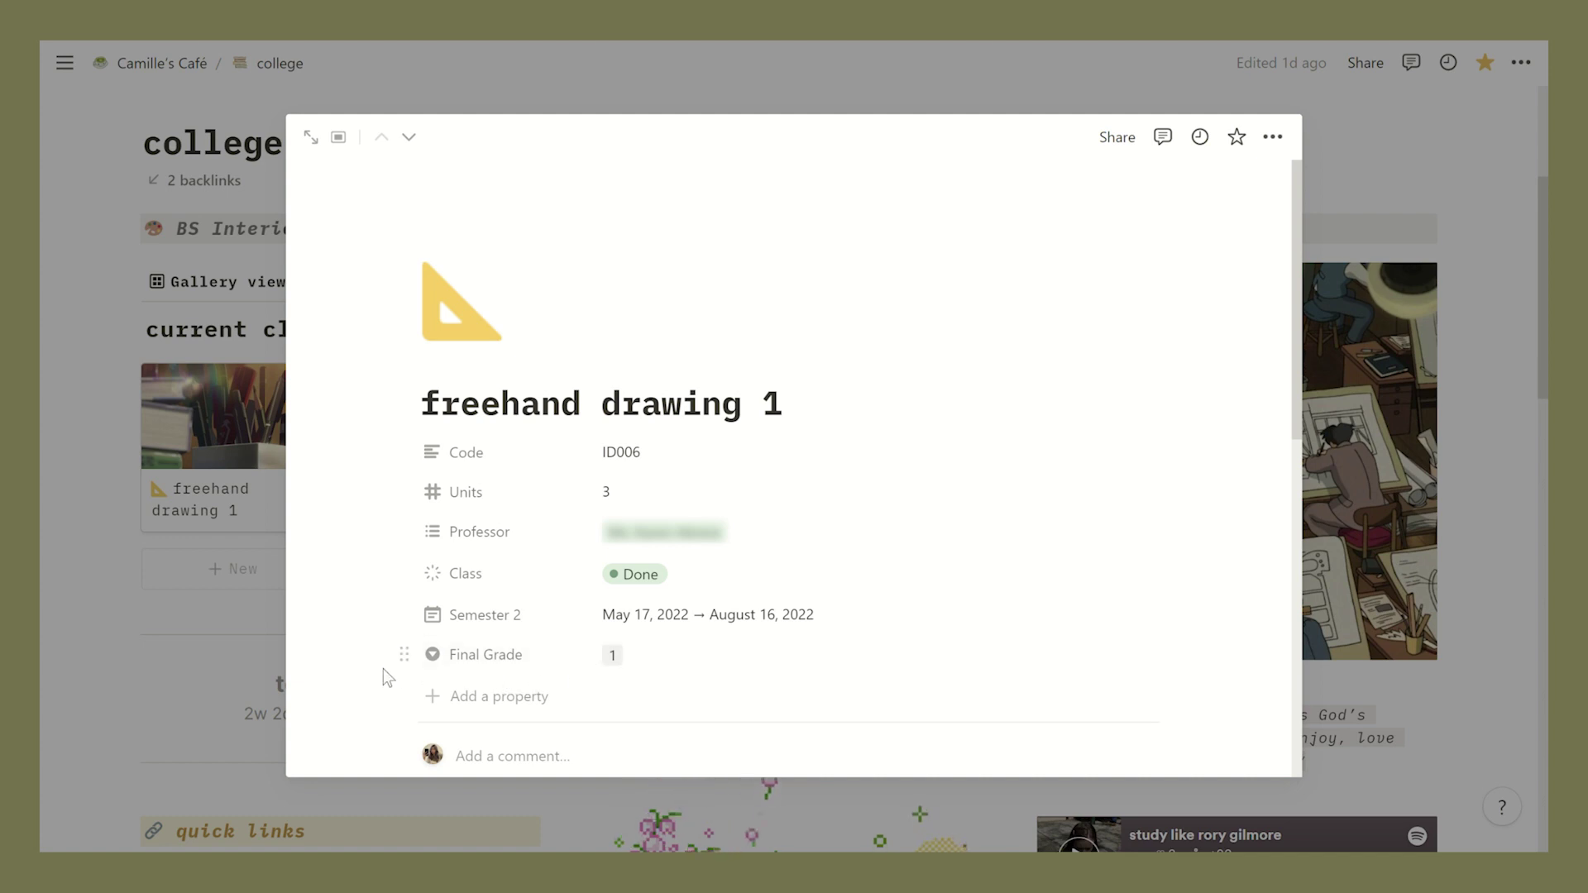
# - Tick off plate 12a (plants) and plate 12b (accessories)
pyautogui.scroll(-6, 379, 667)
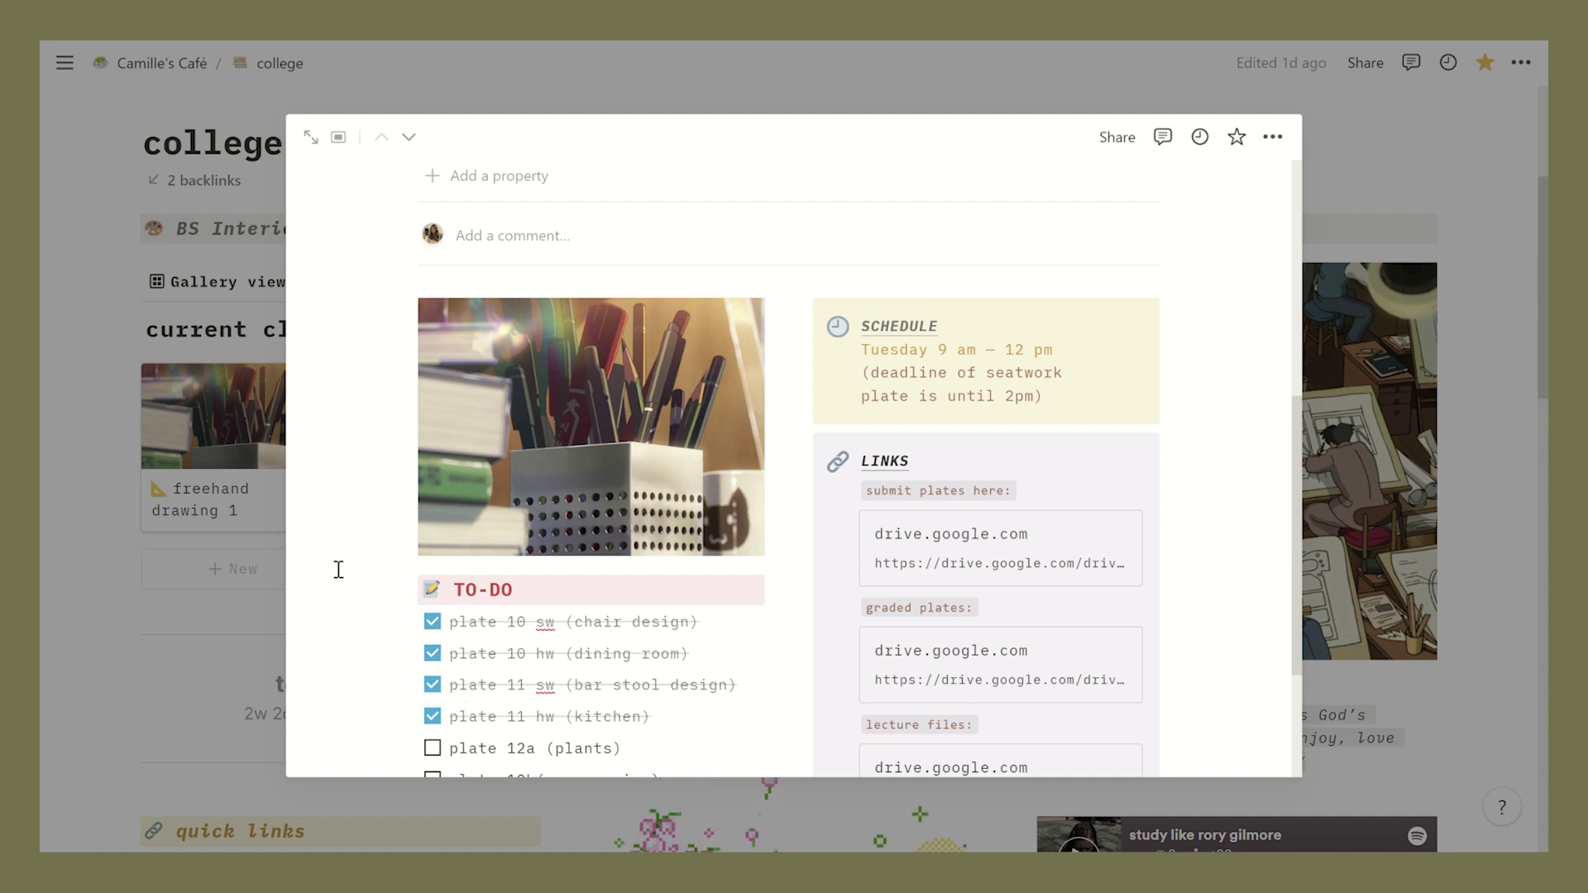
pyautogui.scroll(-2, 1218, 518)
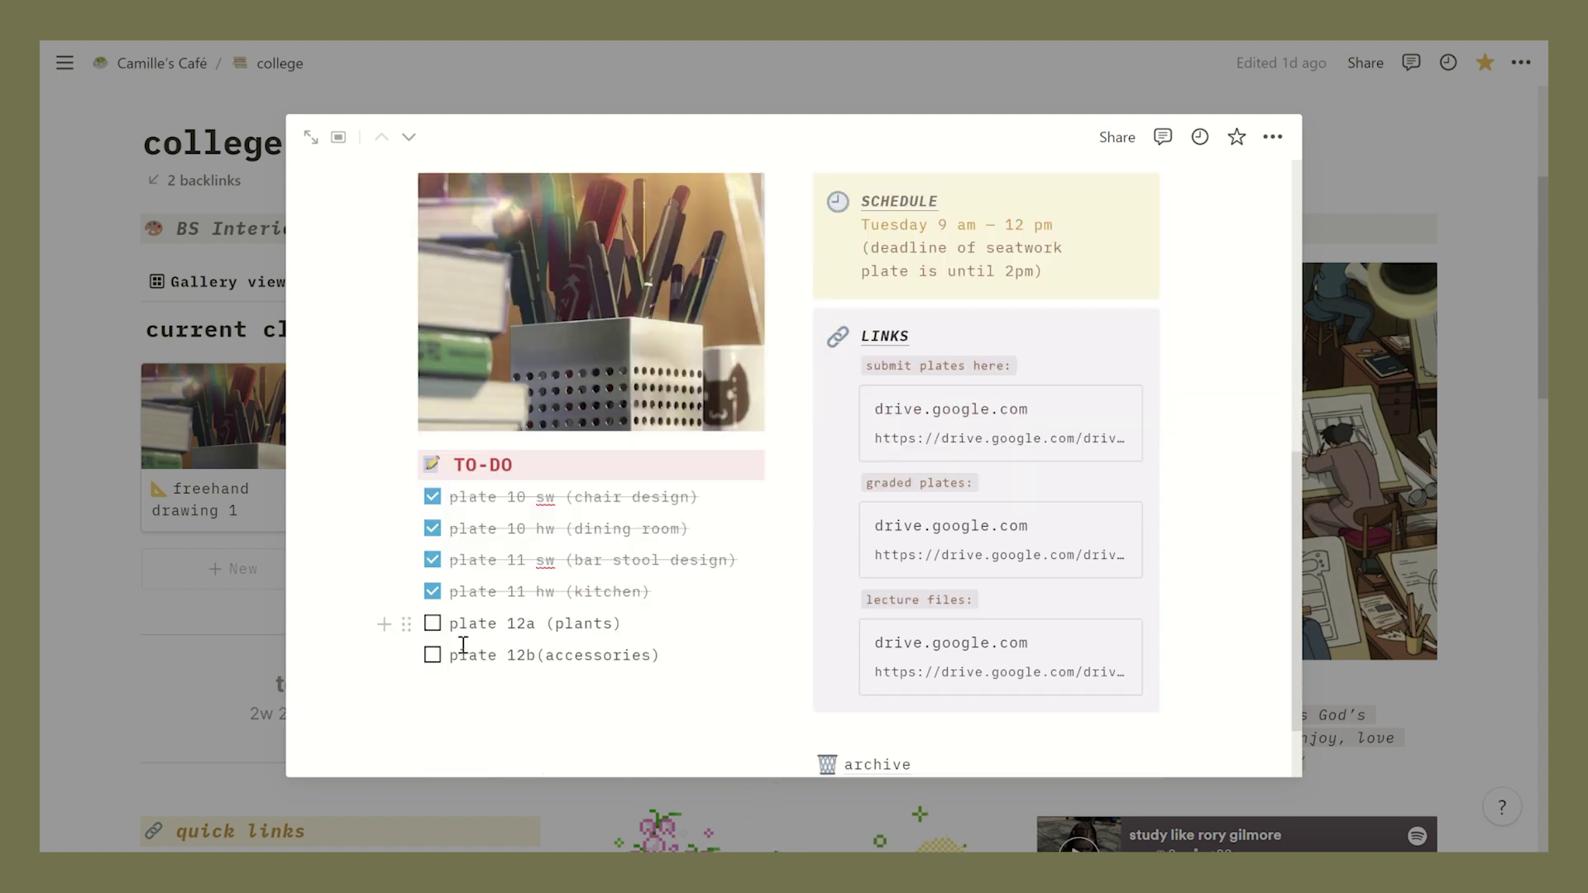
pyautogui.click(437, 625)
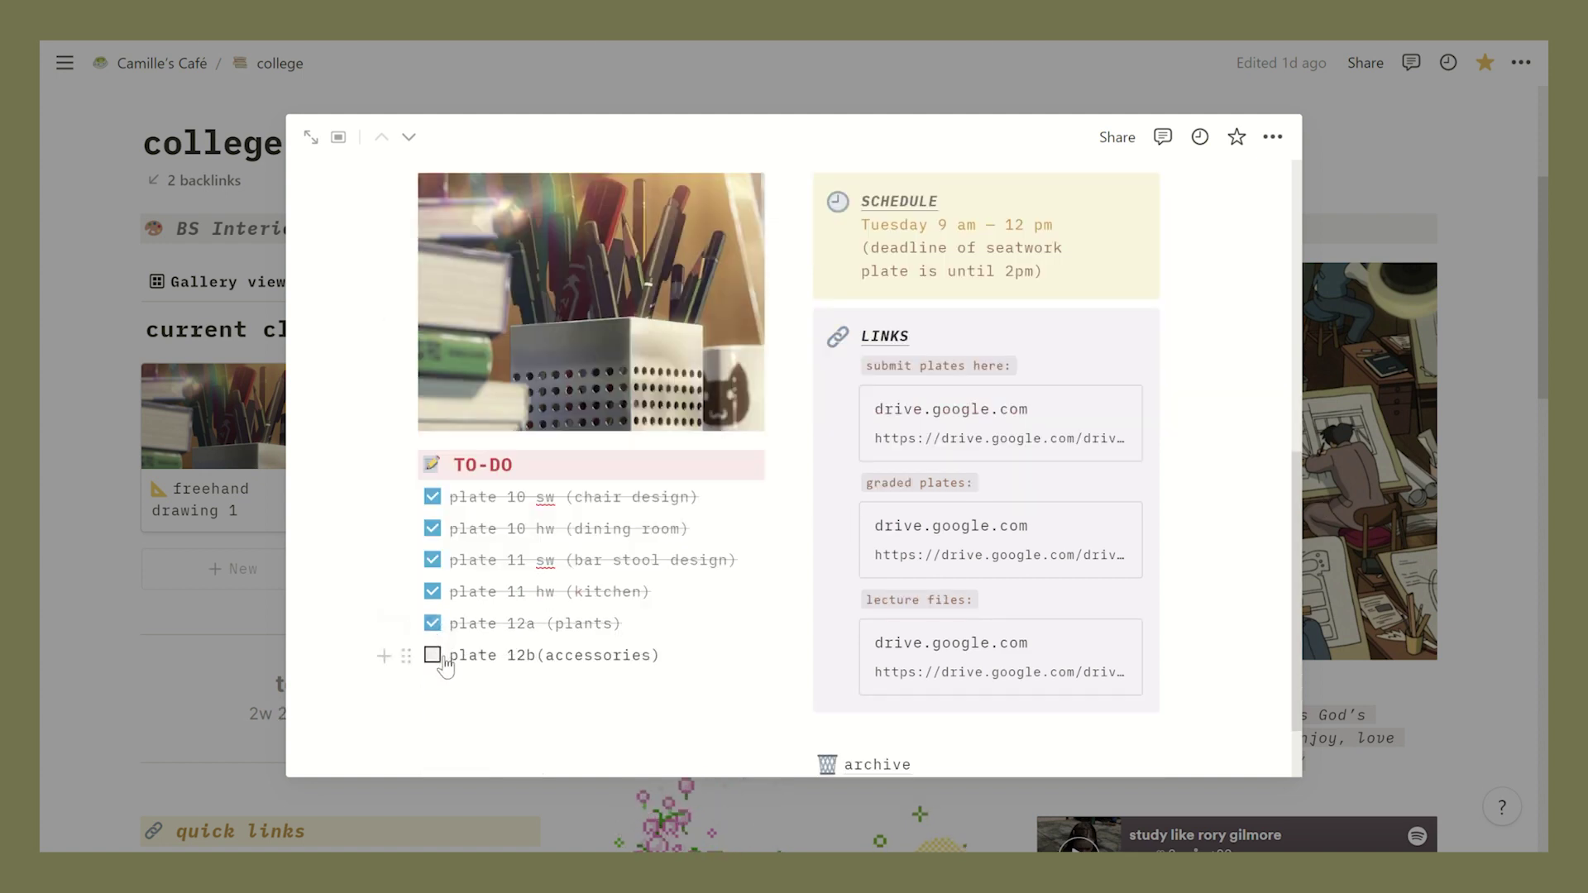
pyautogui.click(434, 656)
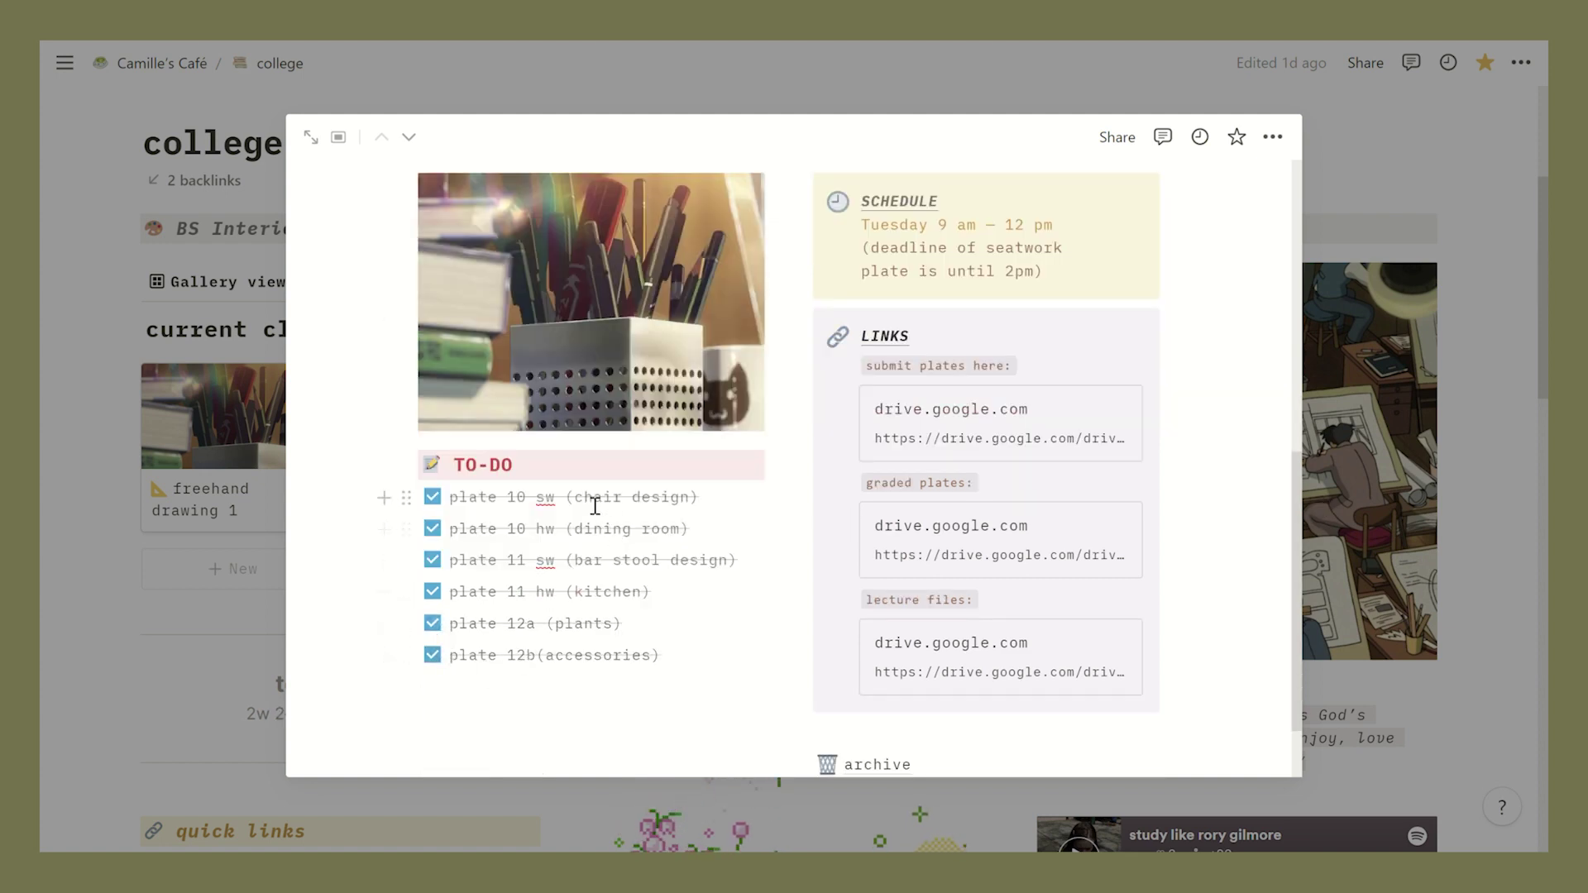
# - Move plate 10 sw and plate 10 hw into archive, then return to college
pyautogui.moveTo(419, 502); pyautogui.dragTo(874, 674)
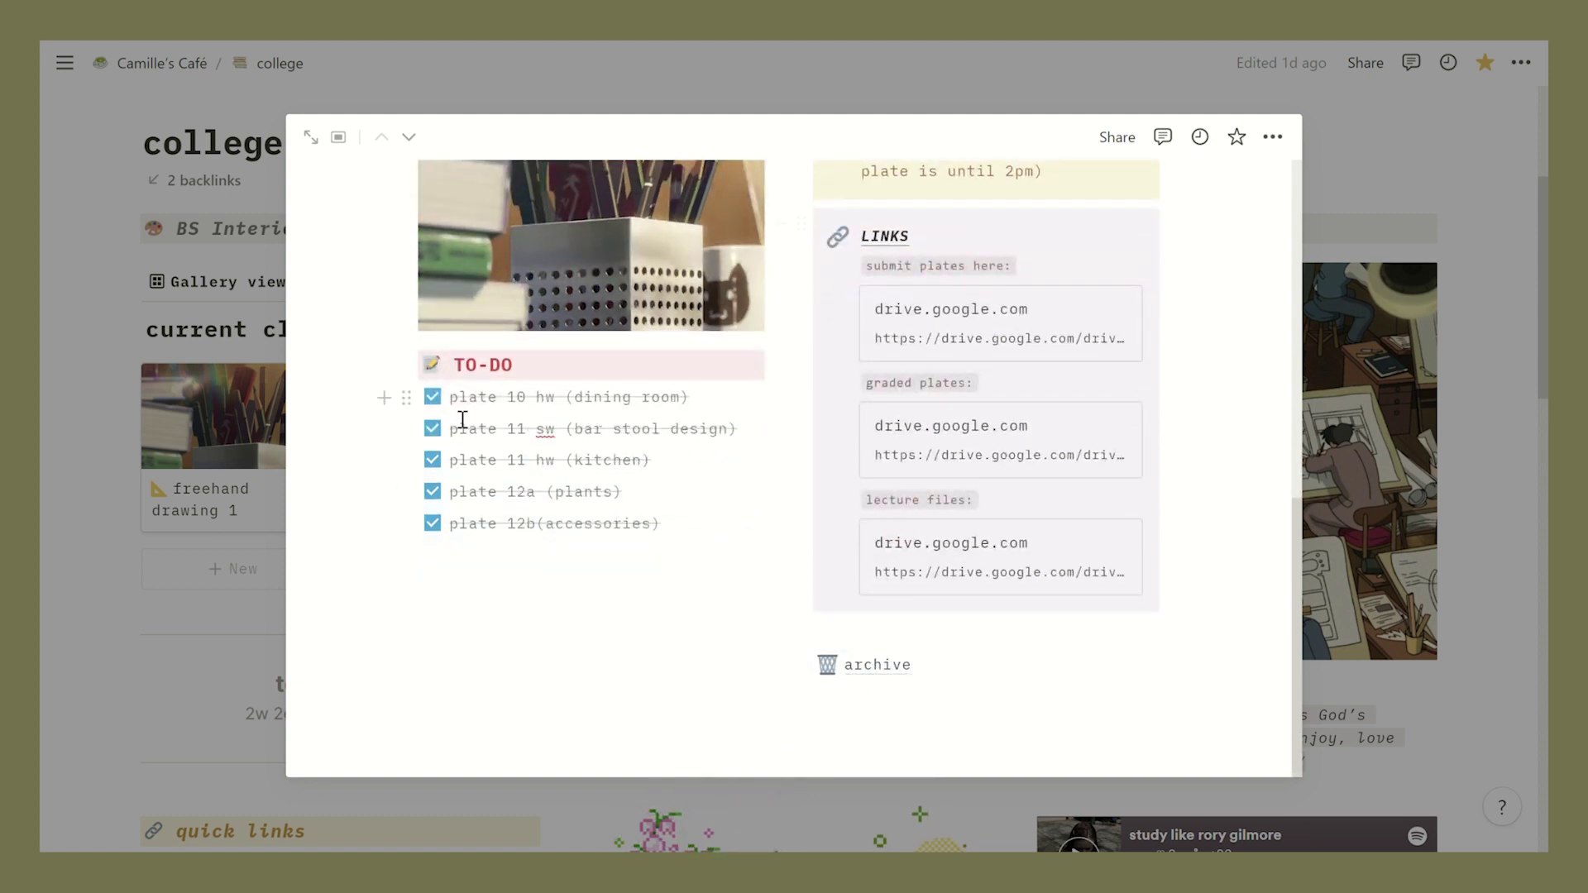
pyautogui.moveTo(412, 399); pyautogui.dragTo(853, 667)
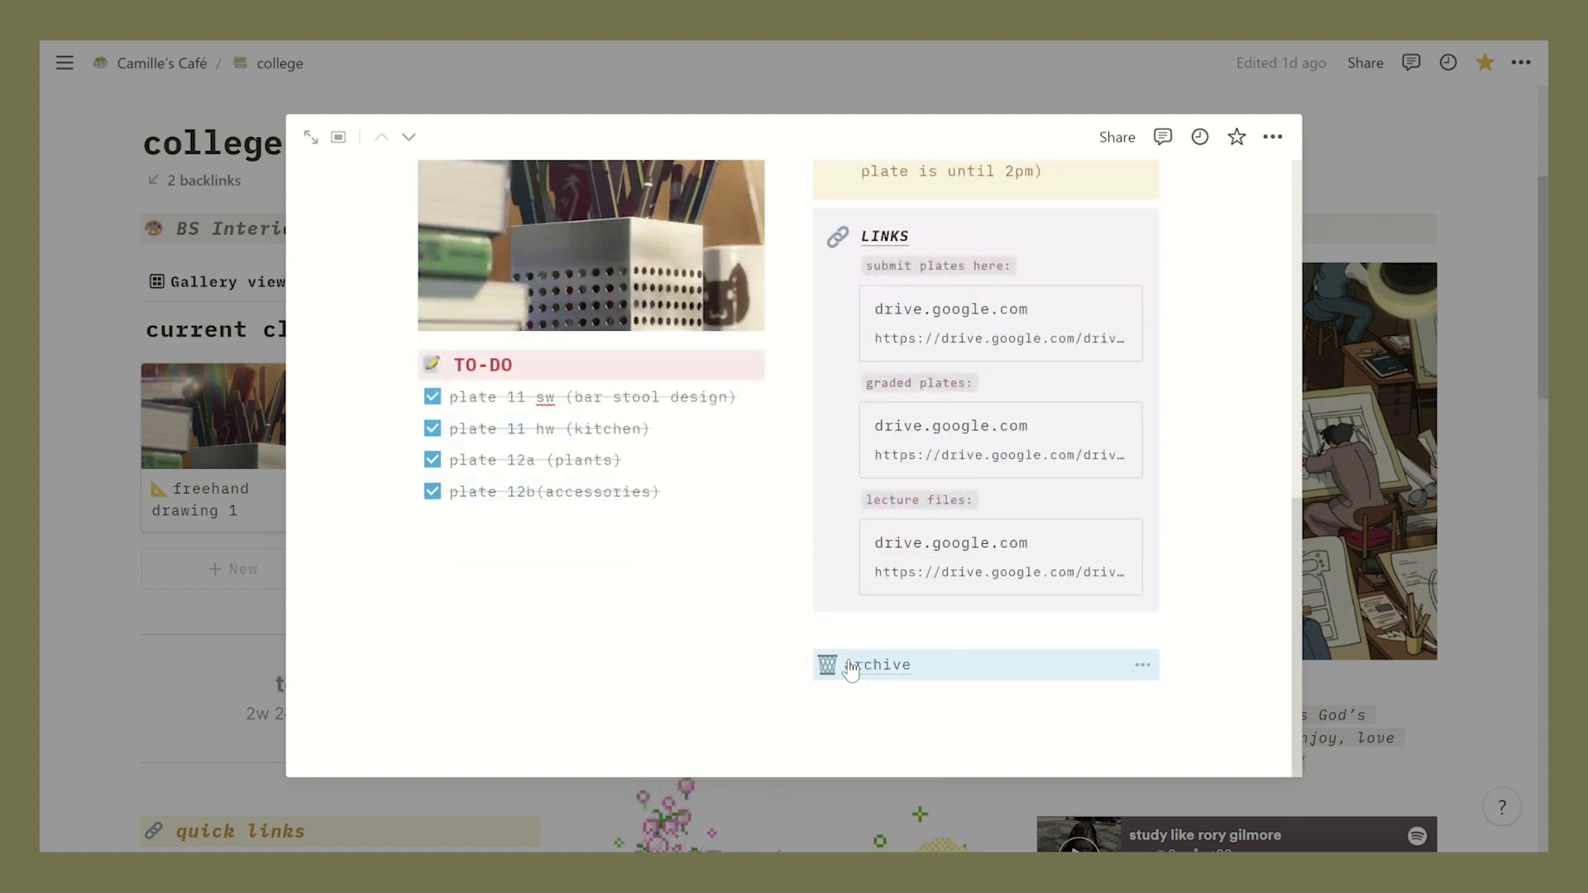
pyautogui.click(852, 666)
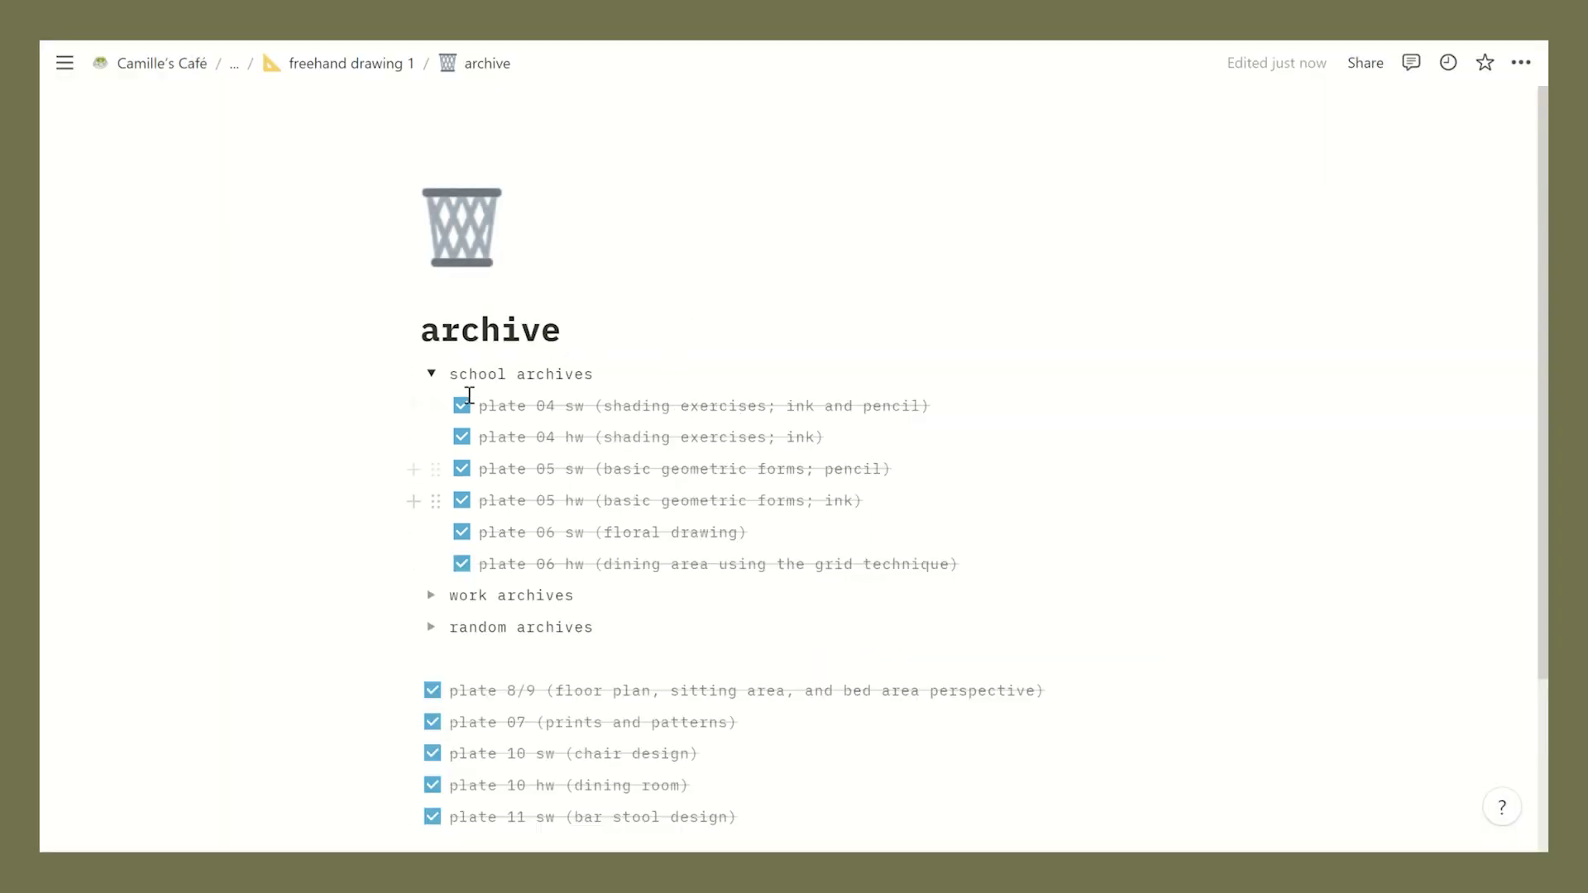
pyautogui.hotkey('ctrl', '[')
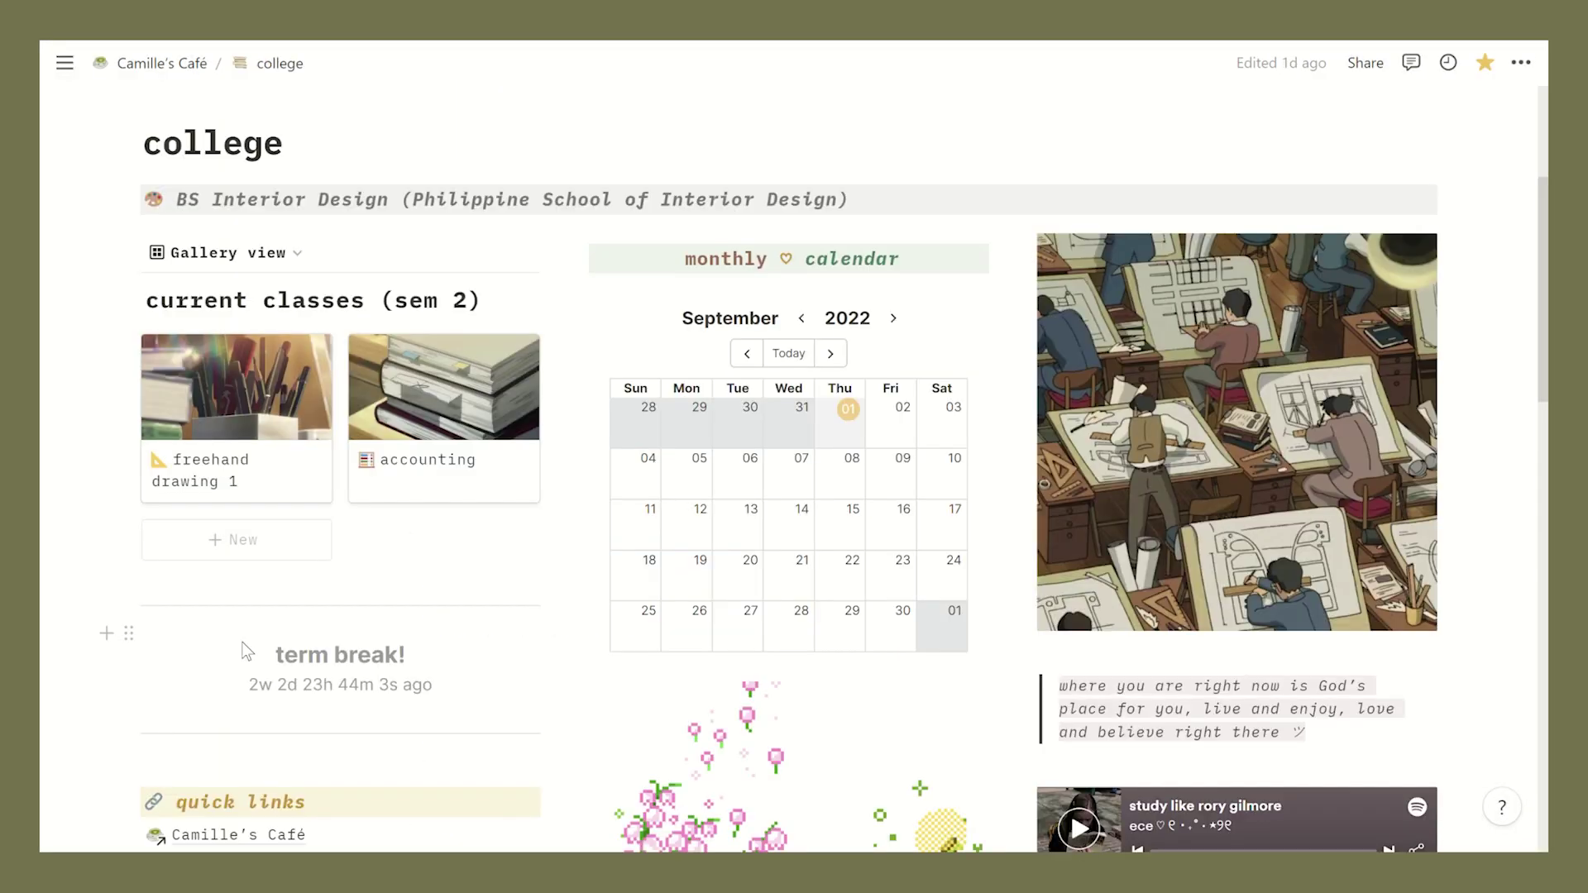
# - Open the accounting card and set its Class to Done
pyautogui.click(435, 465)
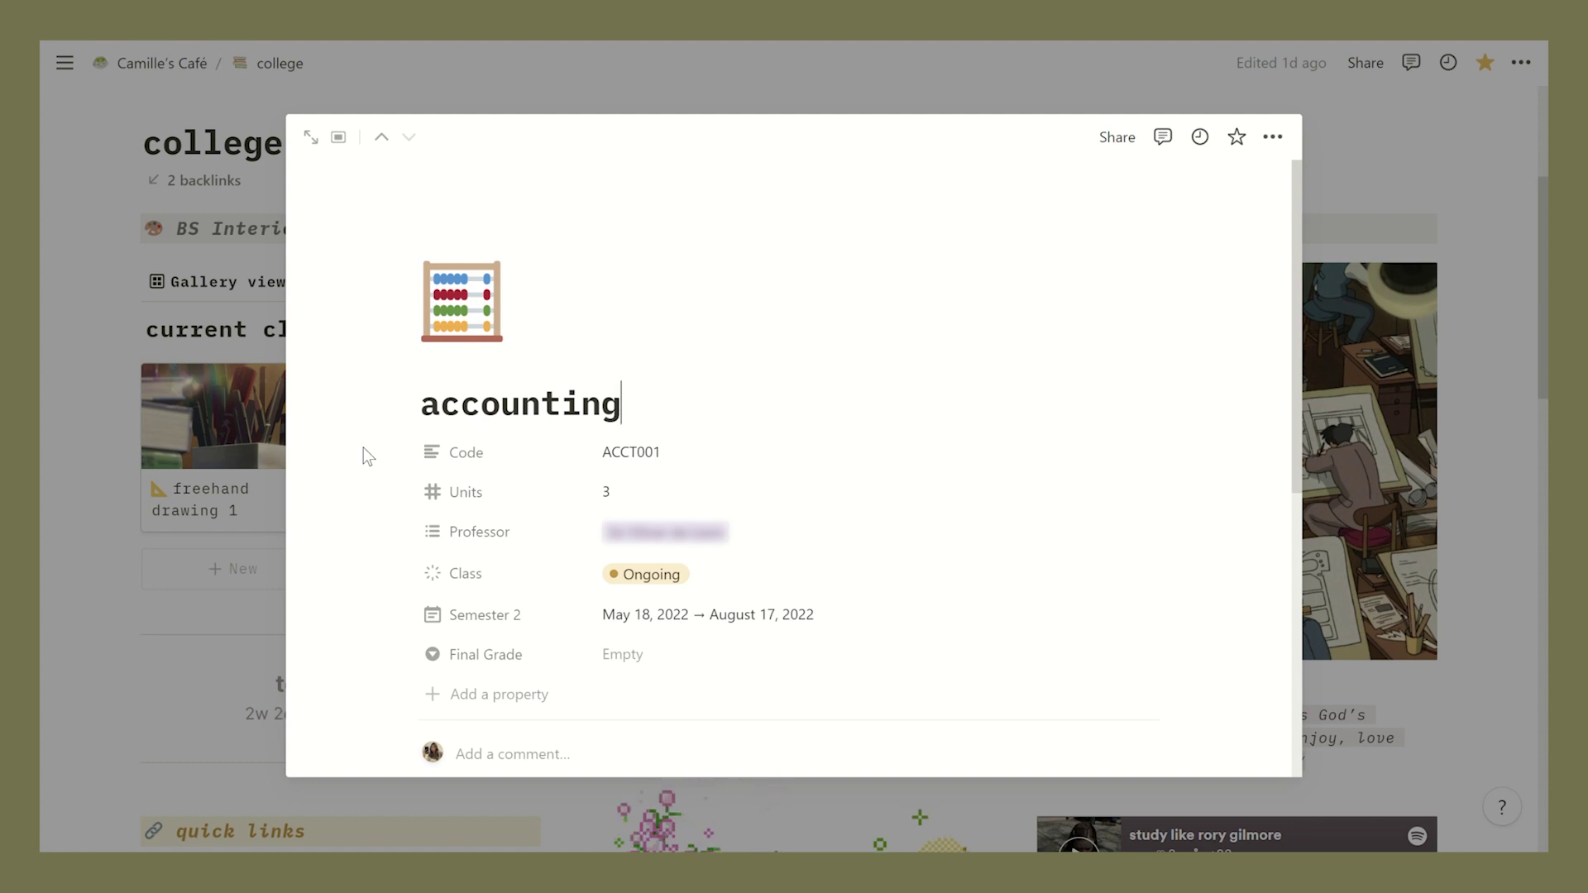
pyautogui.click(652, 574)
pyautogui.click(644, 793)
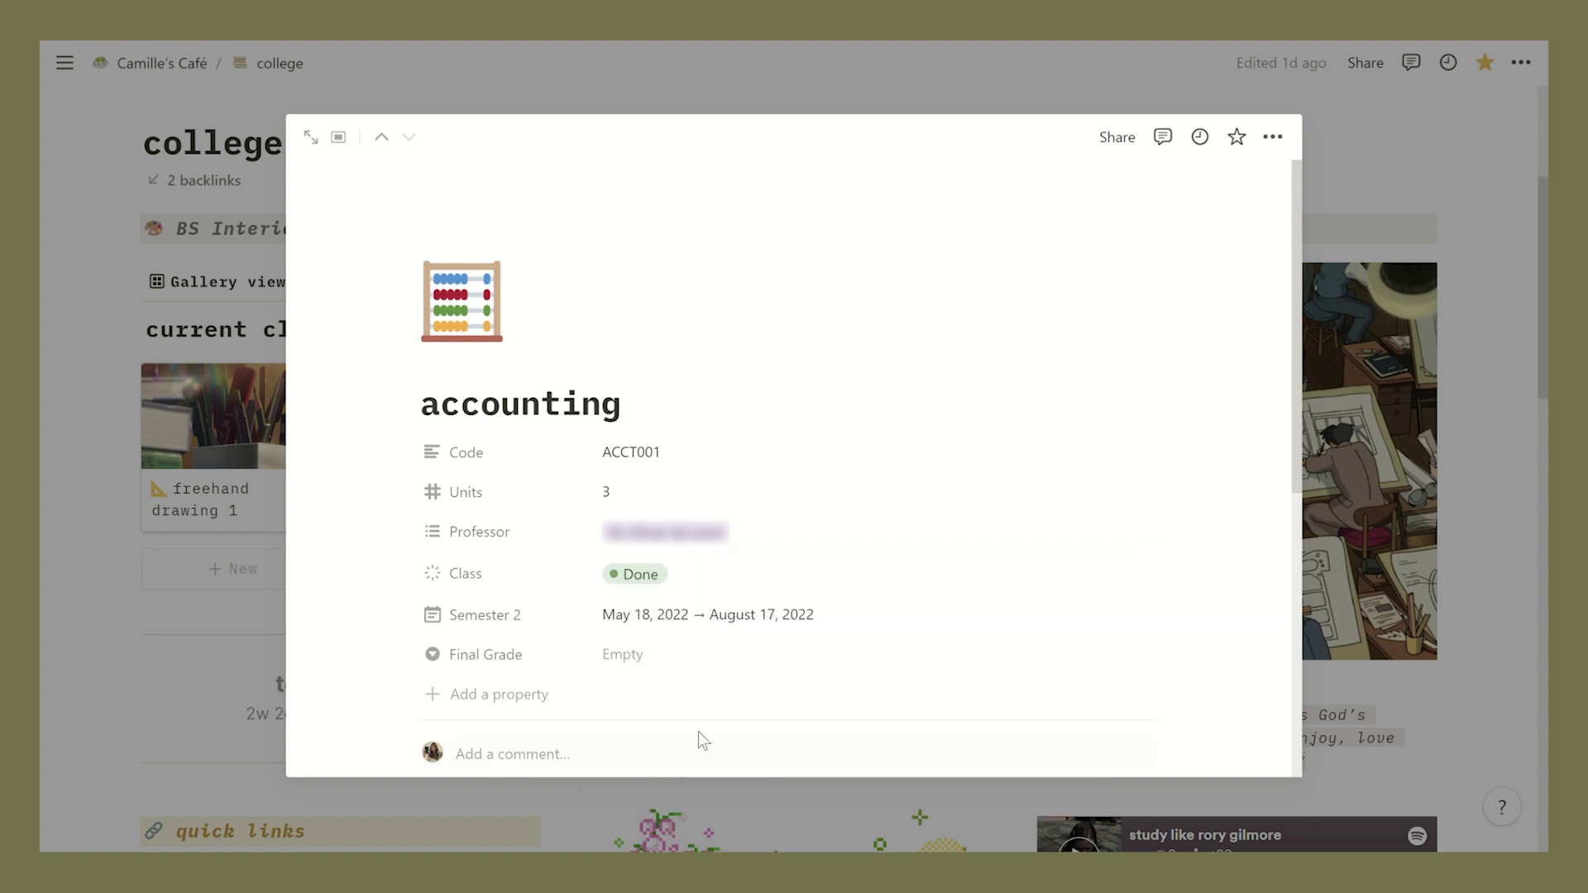
pyautogui.moveTo(1297, 306); pyautogui.dragTo(1318, 582)
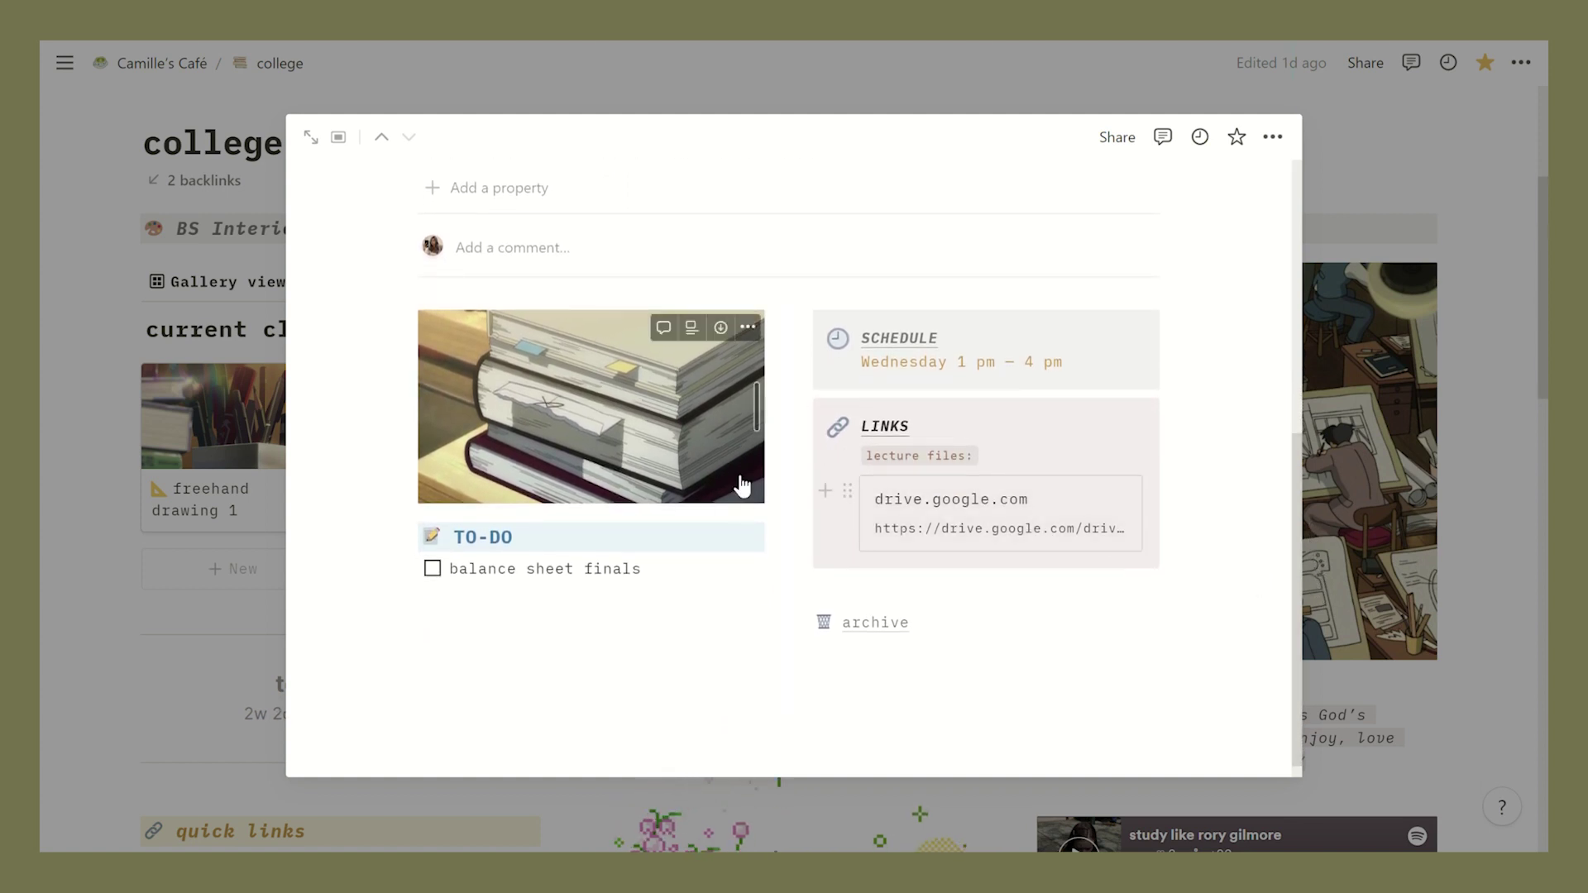
# - Tick off balance sheet finals, close the page, and discard a new empty class card
pyautogui.click(431, 570)
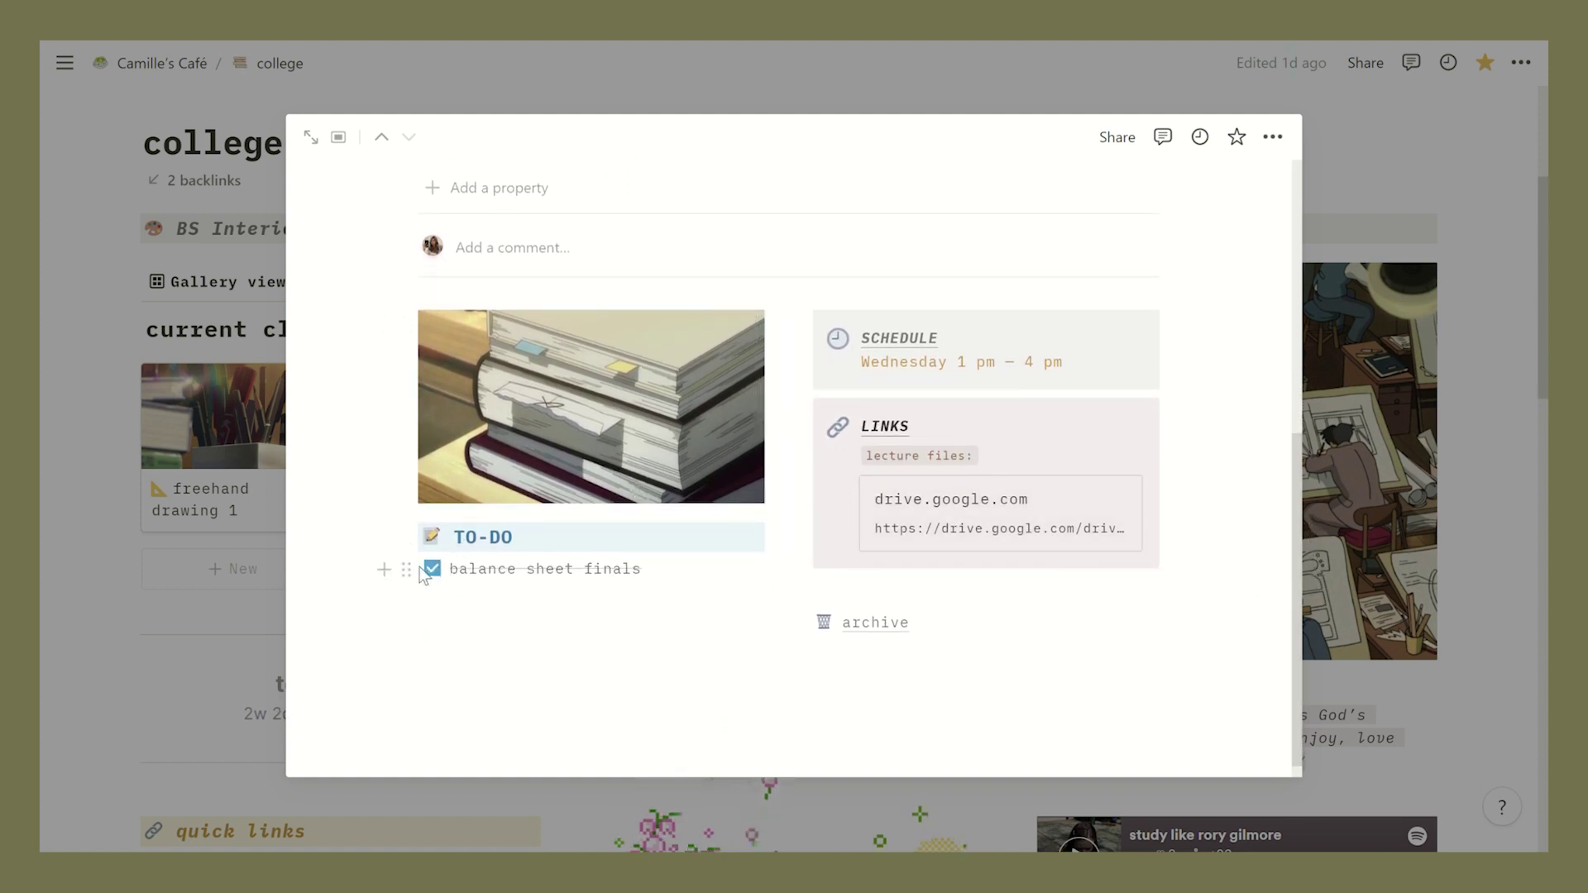
pyautogui.click(265, 562)
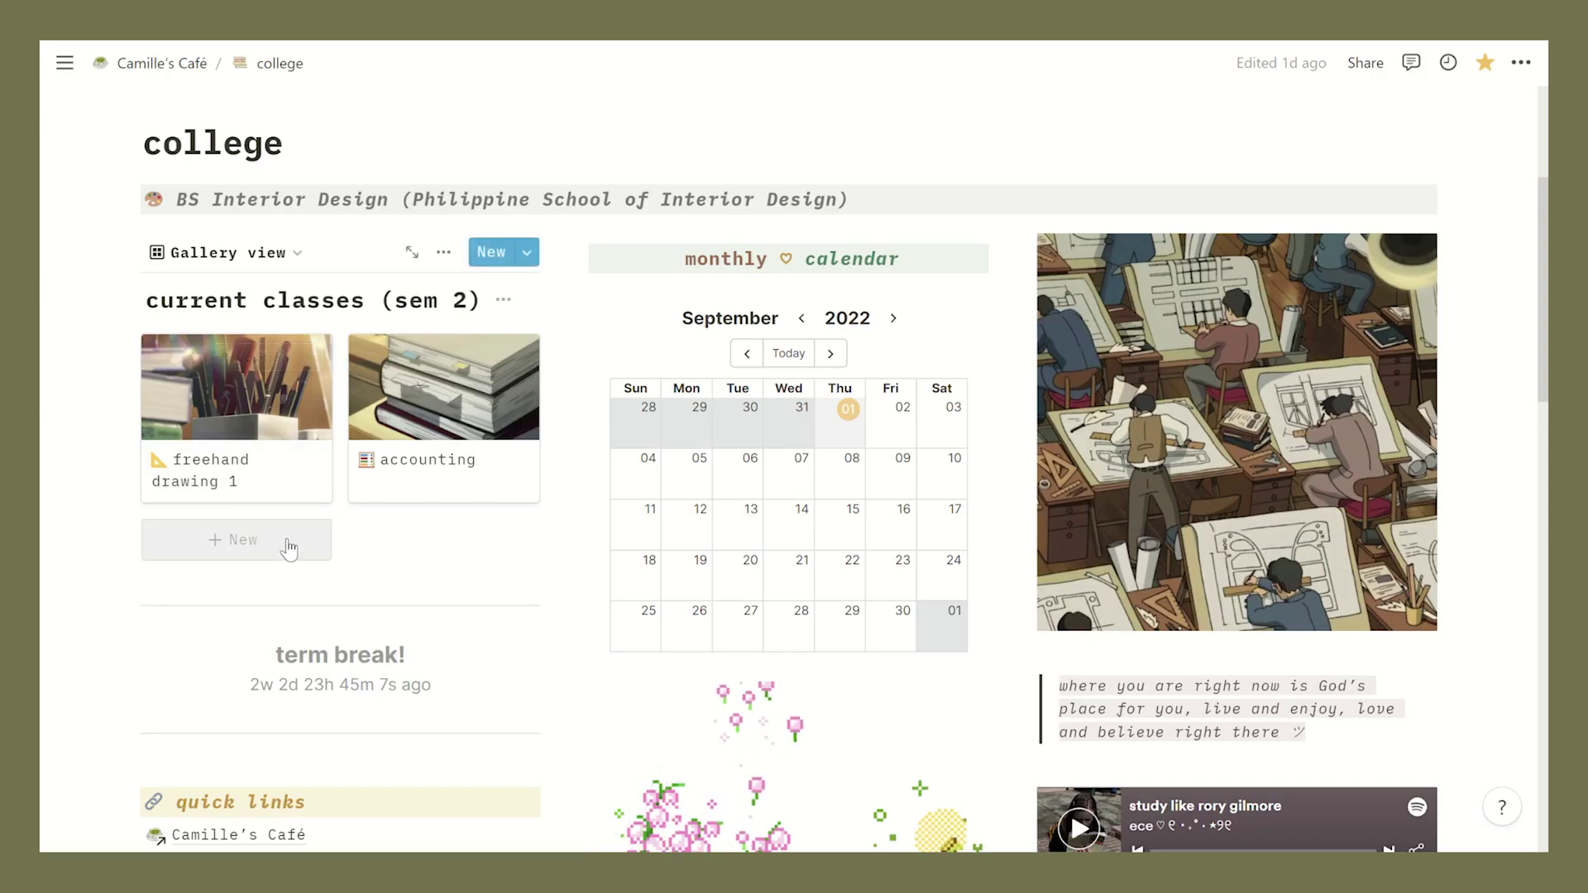
pyautogui.click(287, 546)
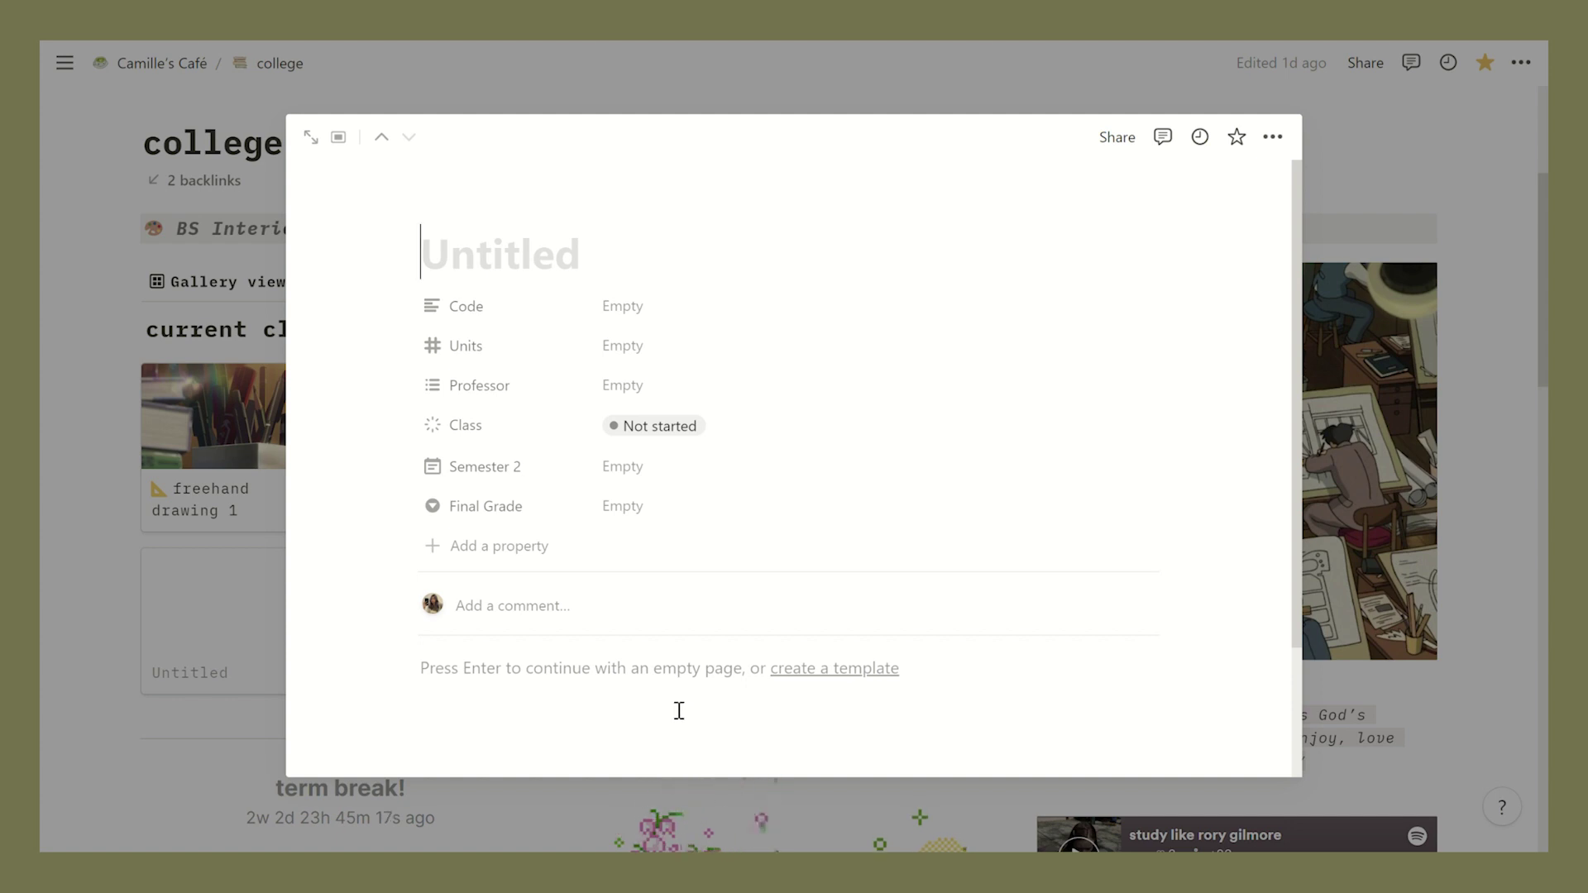
pyautogui.click(285, 533)
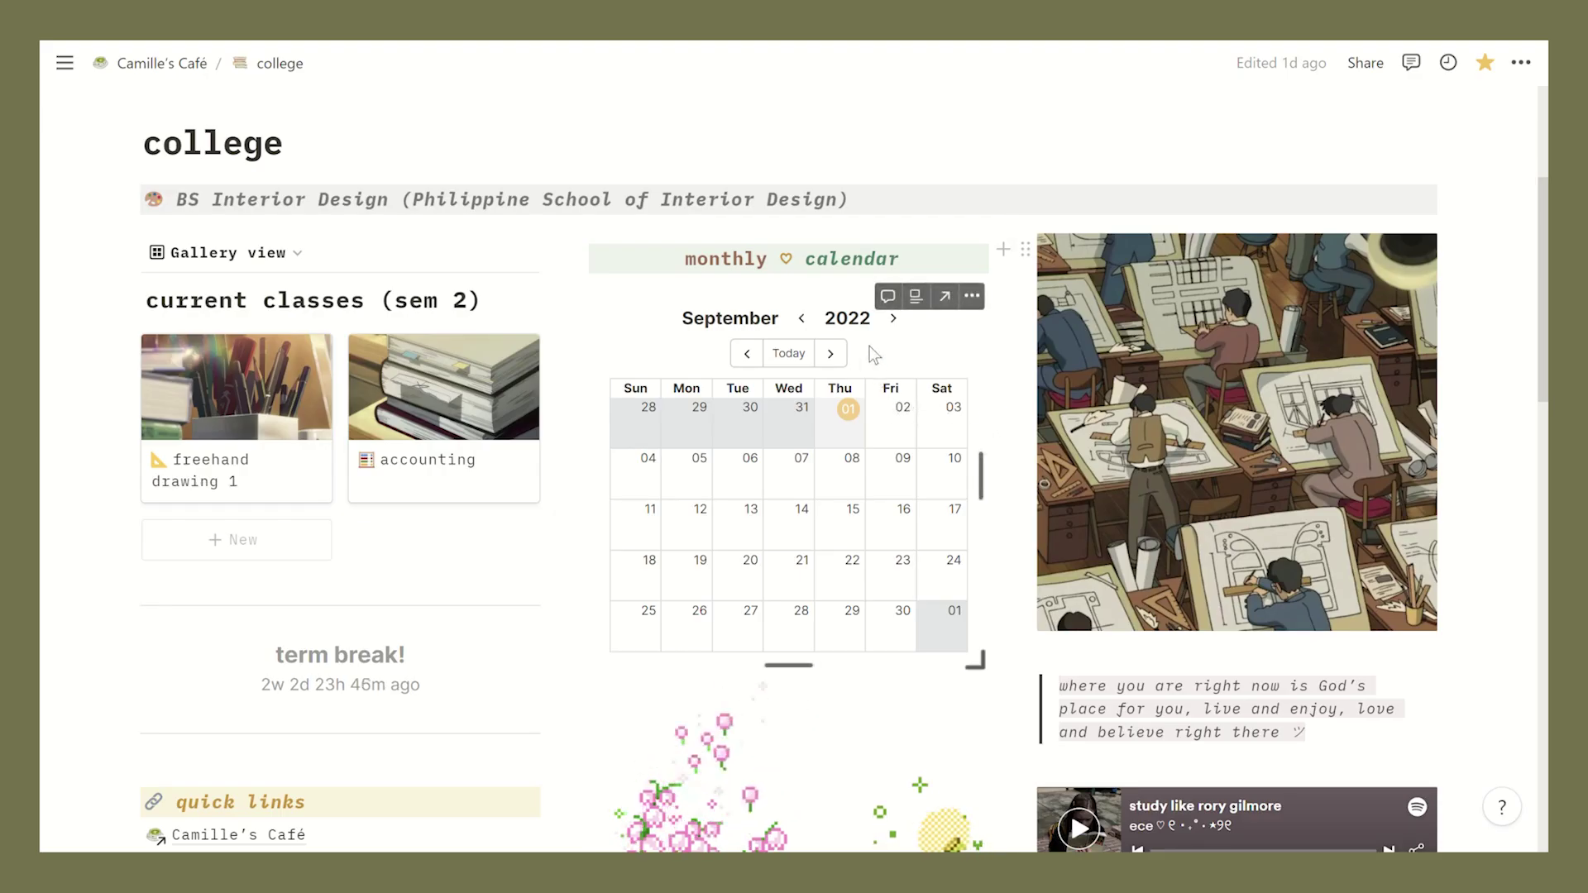
pyautogui.click(893, 319)
pyautogui.click(894, 319)
pyautogui.click(801, 319)
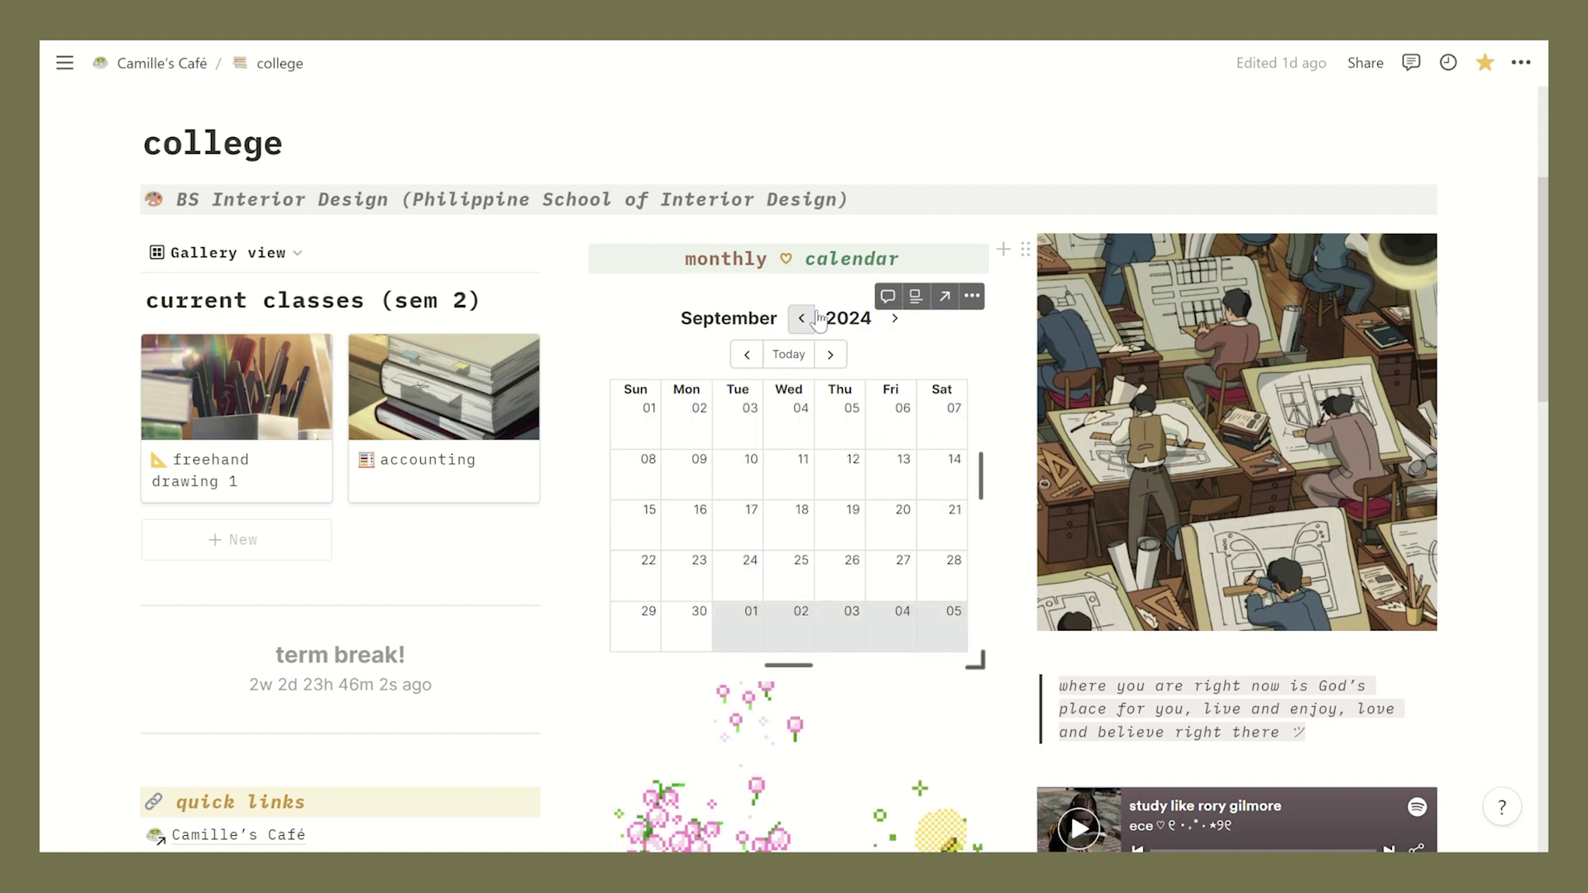
pyautogui.click(801, 319)
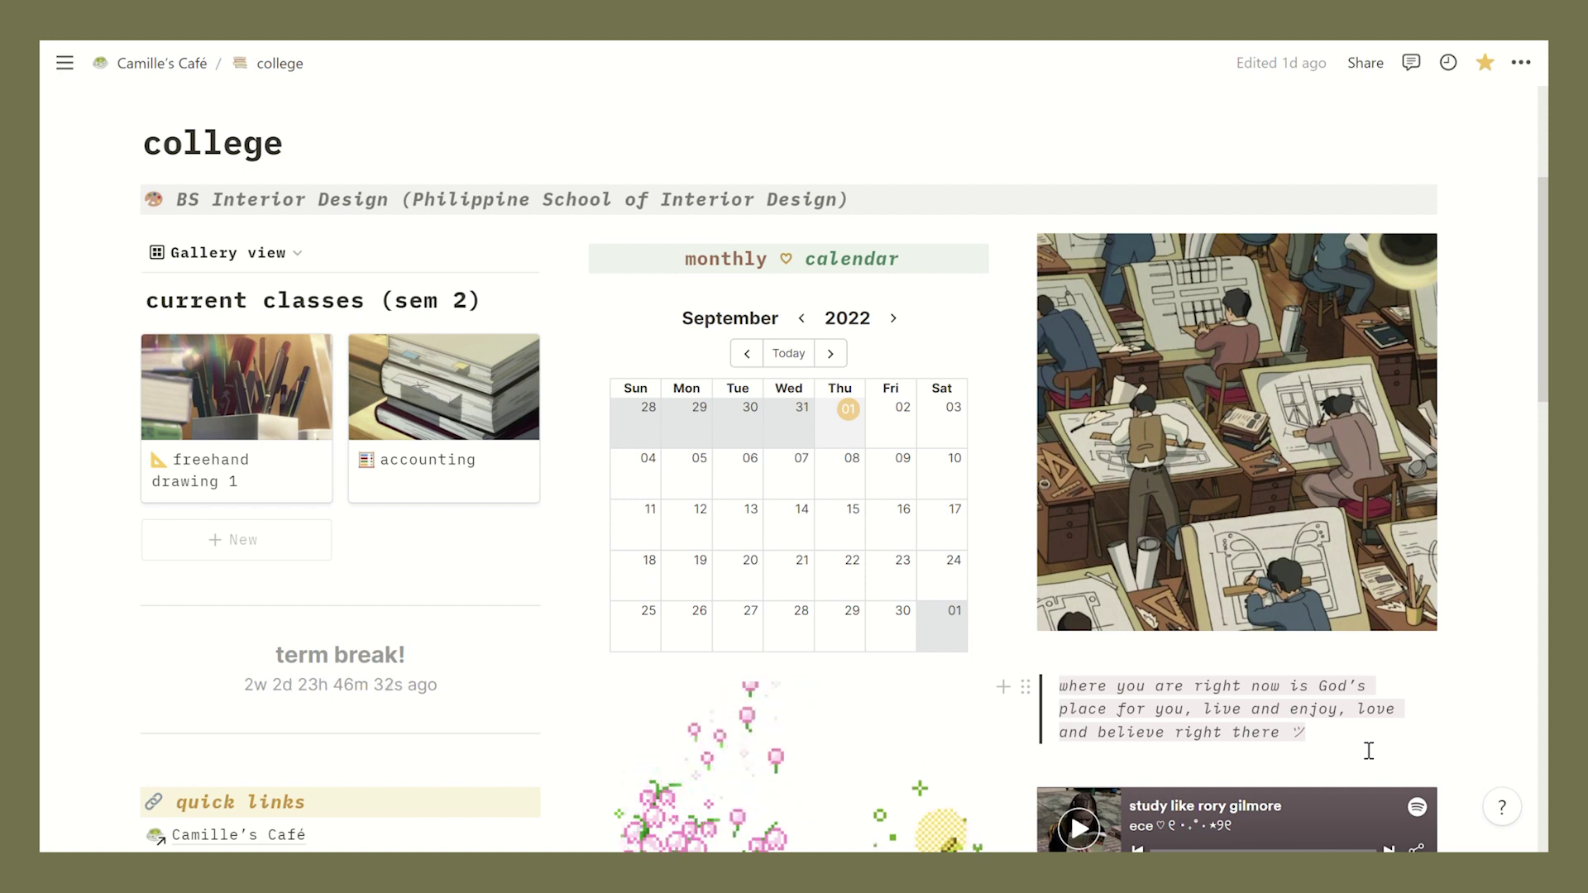
pyautogui.scroll(-3, 1447, 629)
pyautogui.scroll(-2, 1521, 513)
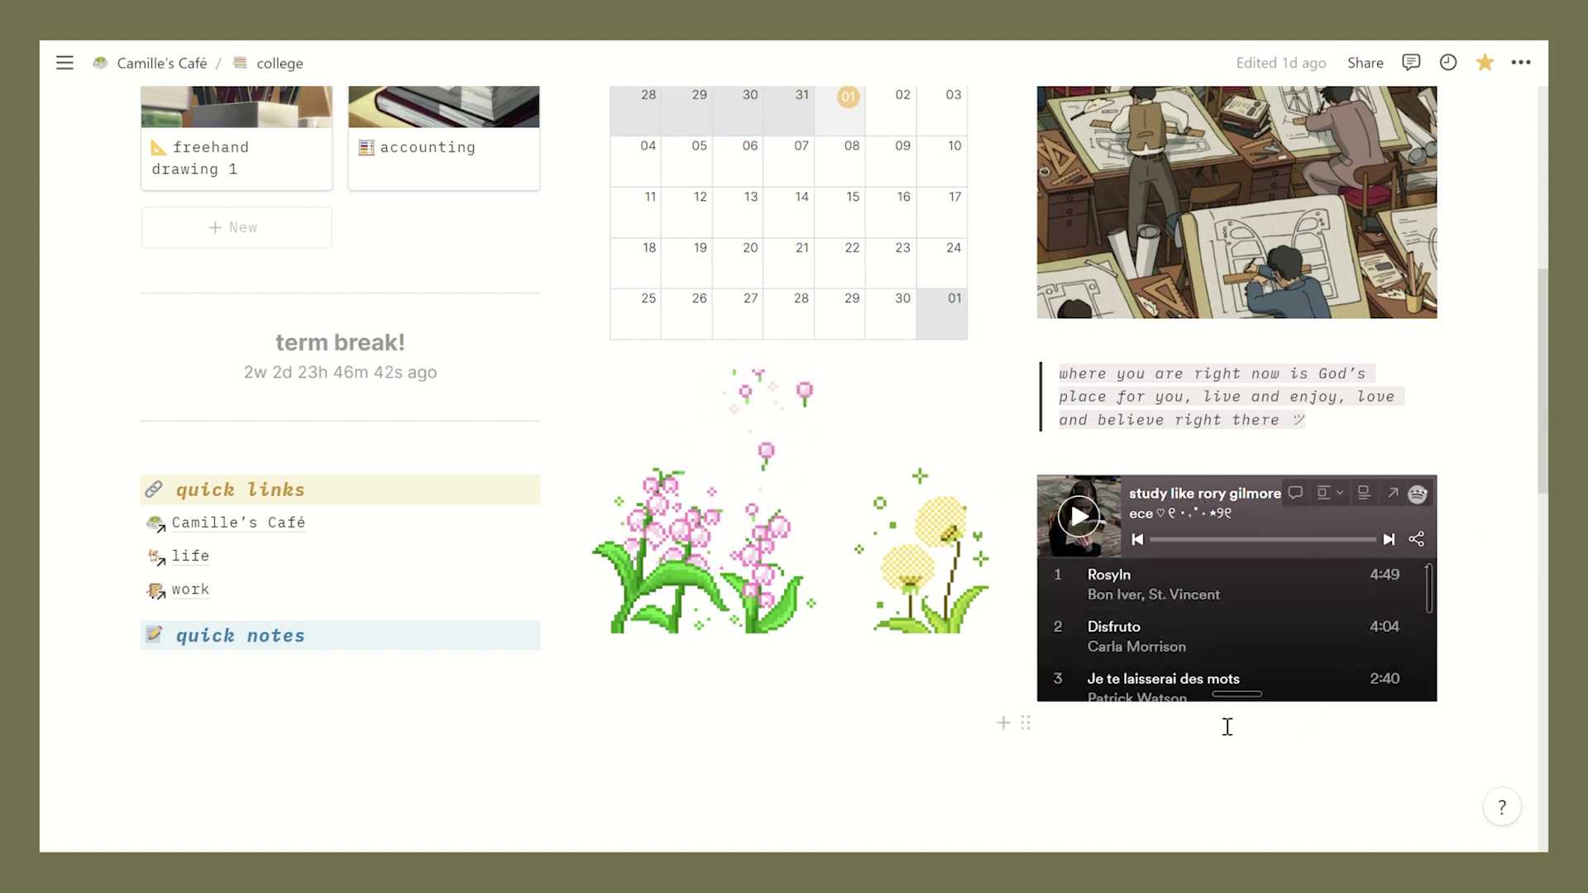
pyautogui.scroll(-3, 1109, 629)
pyautogui.scroll(3, 1121, 633)
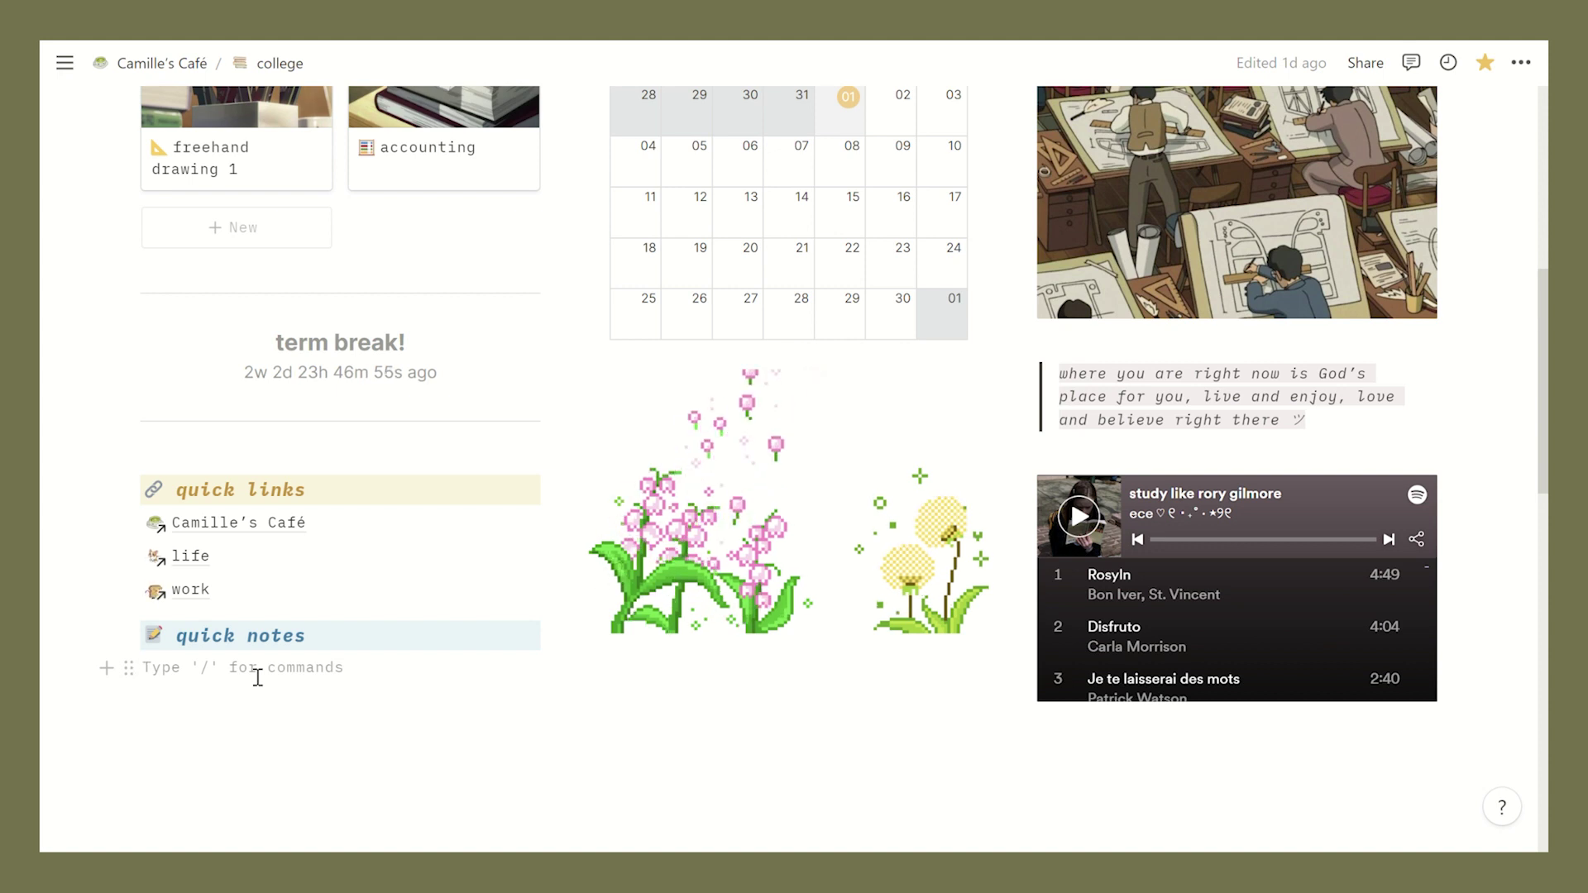
pyautogui.write('study f')
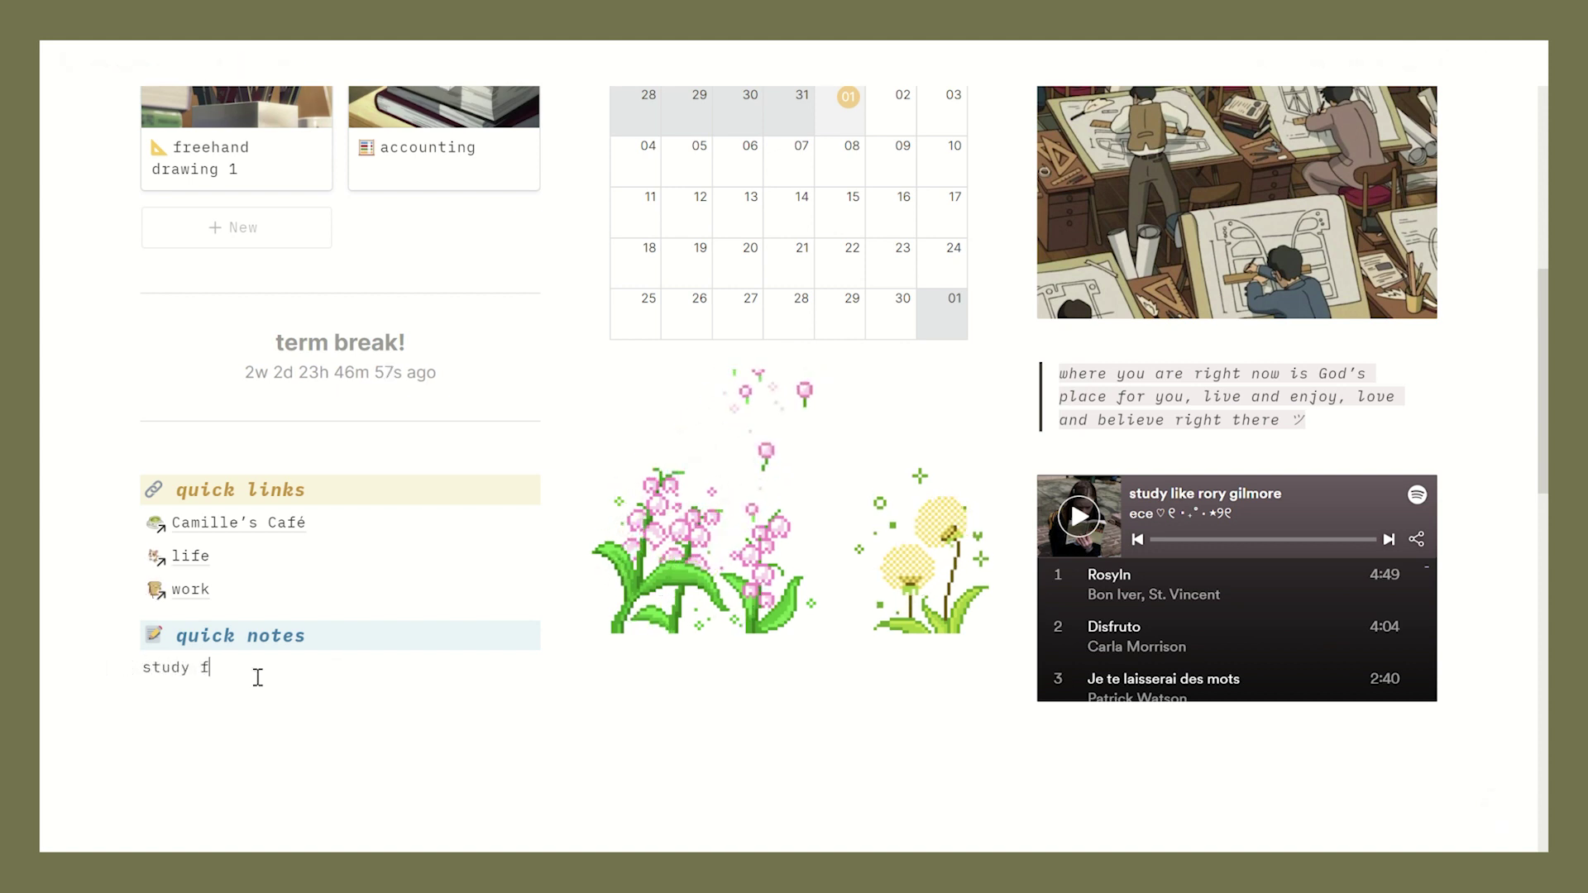
pyautogui.write('or online ')
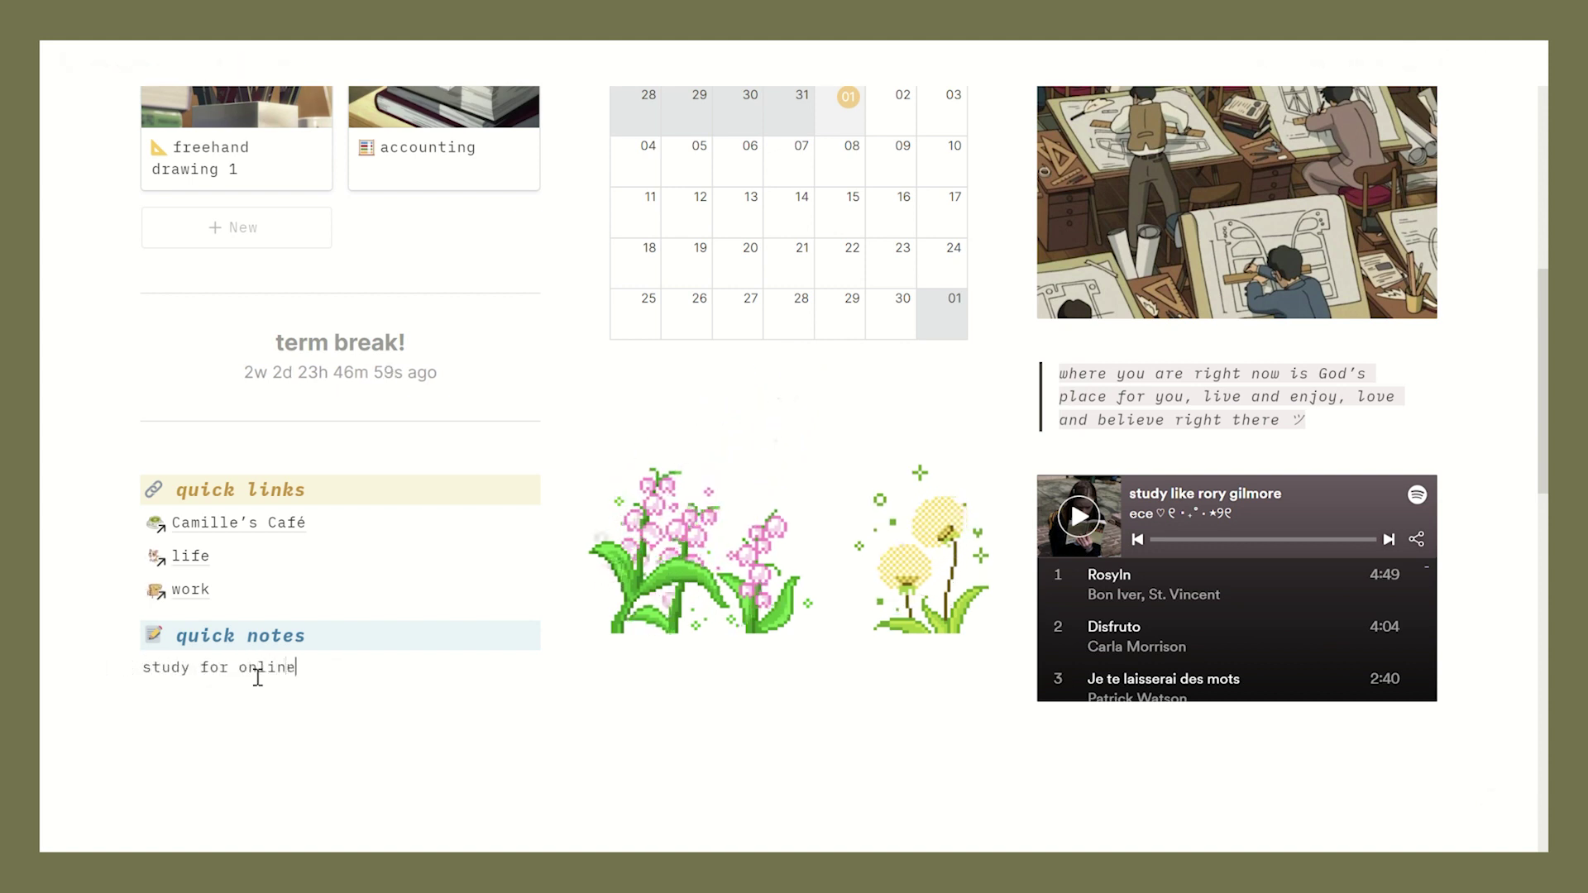
pyautogui.write('exa')
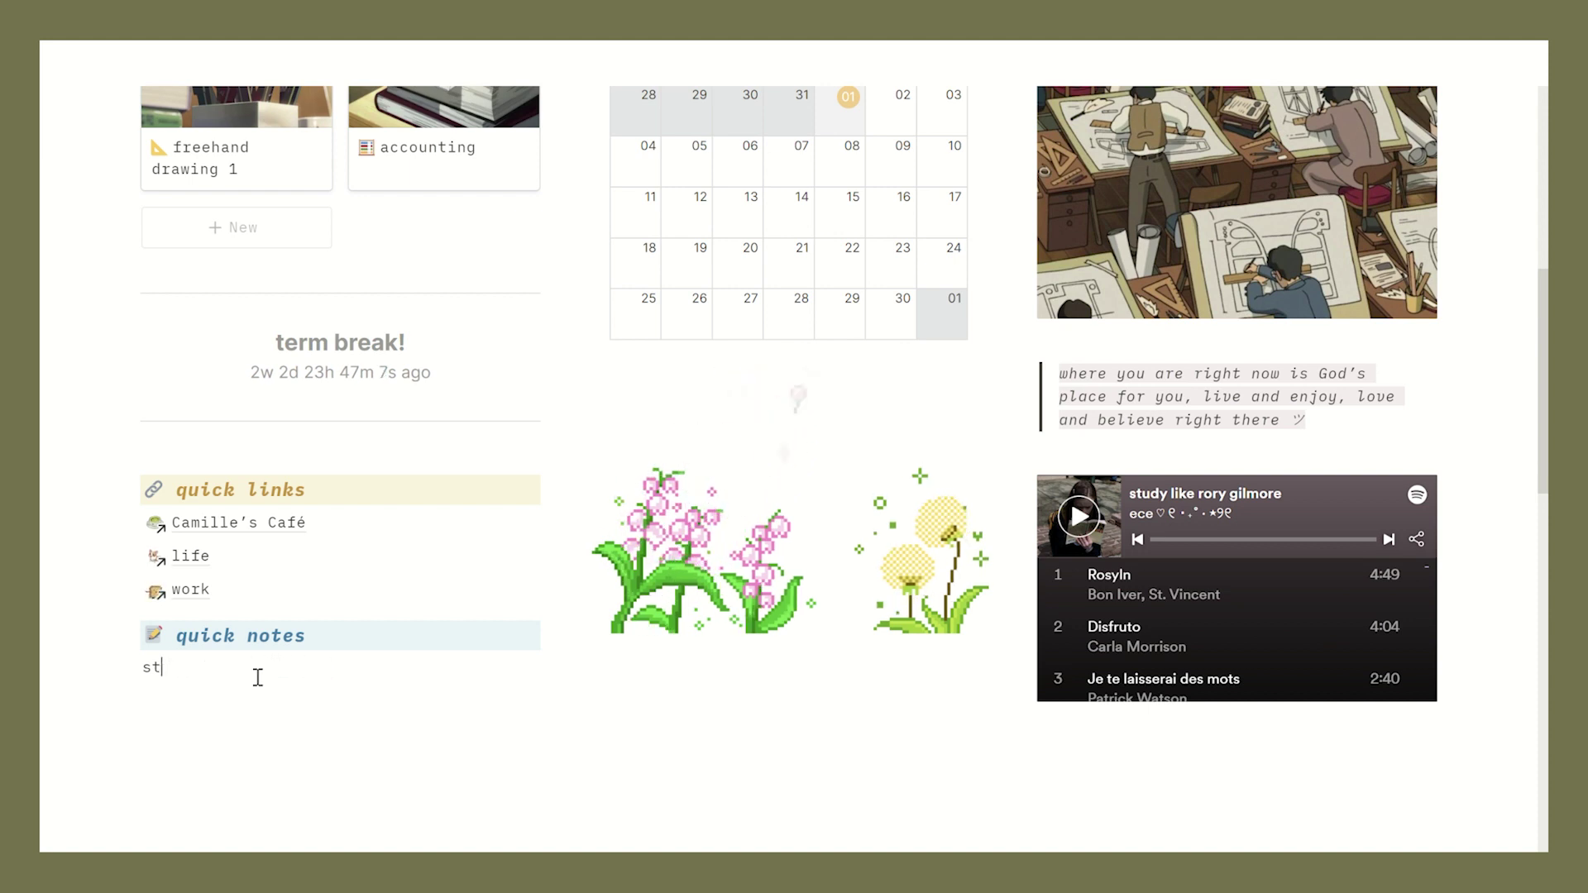
pyautogui.press('BackSpace')
pyautogui.press('BackSpace')
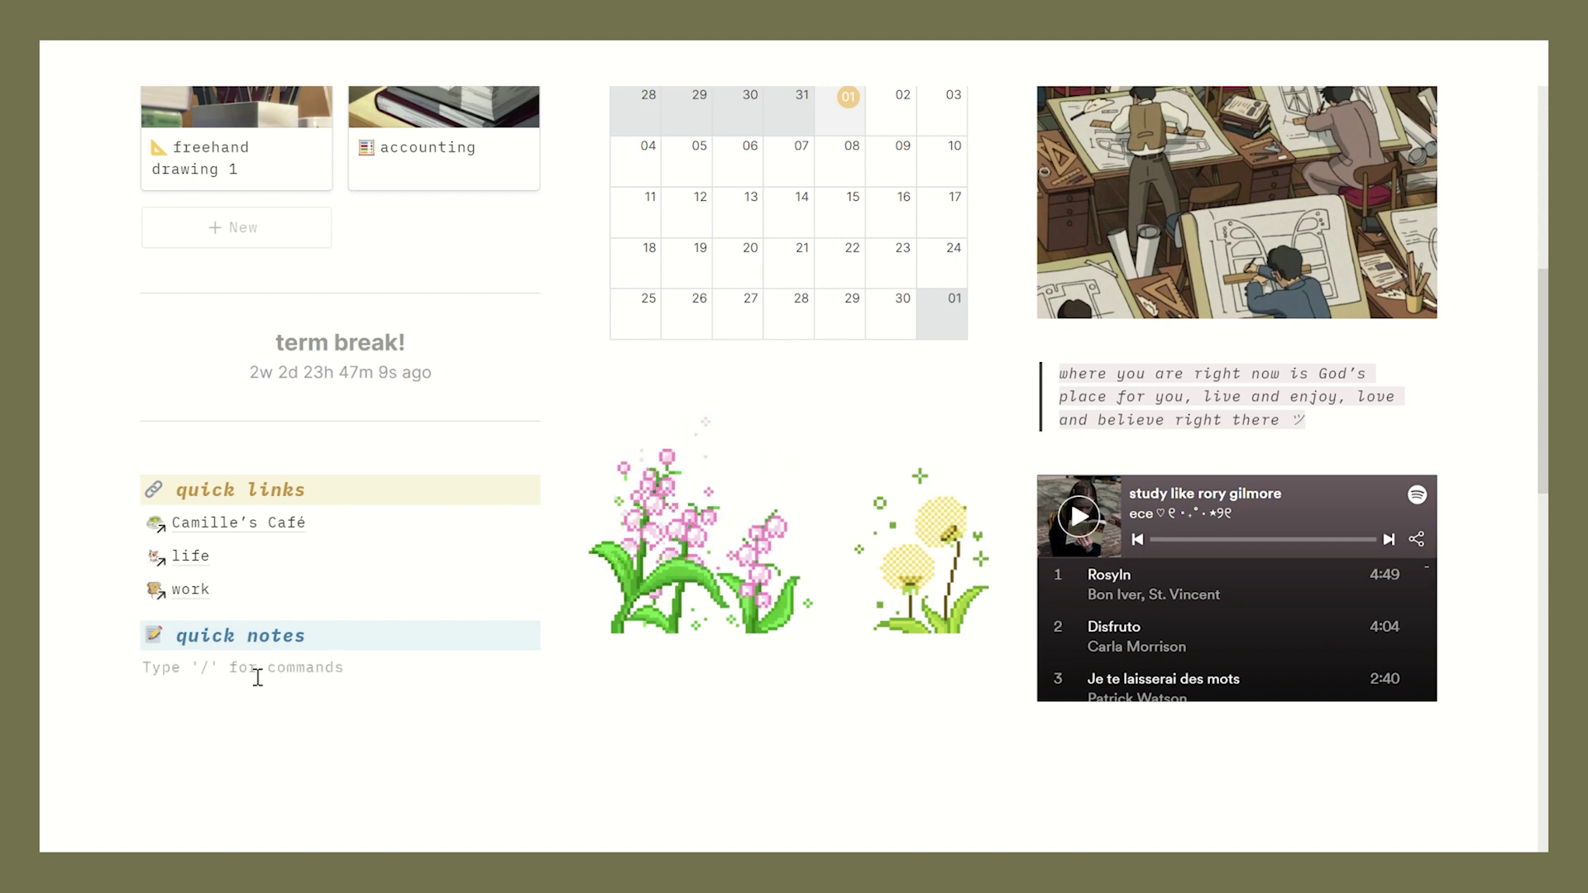
pyautogui.scroll(-10, 258, 678)
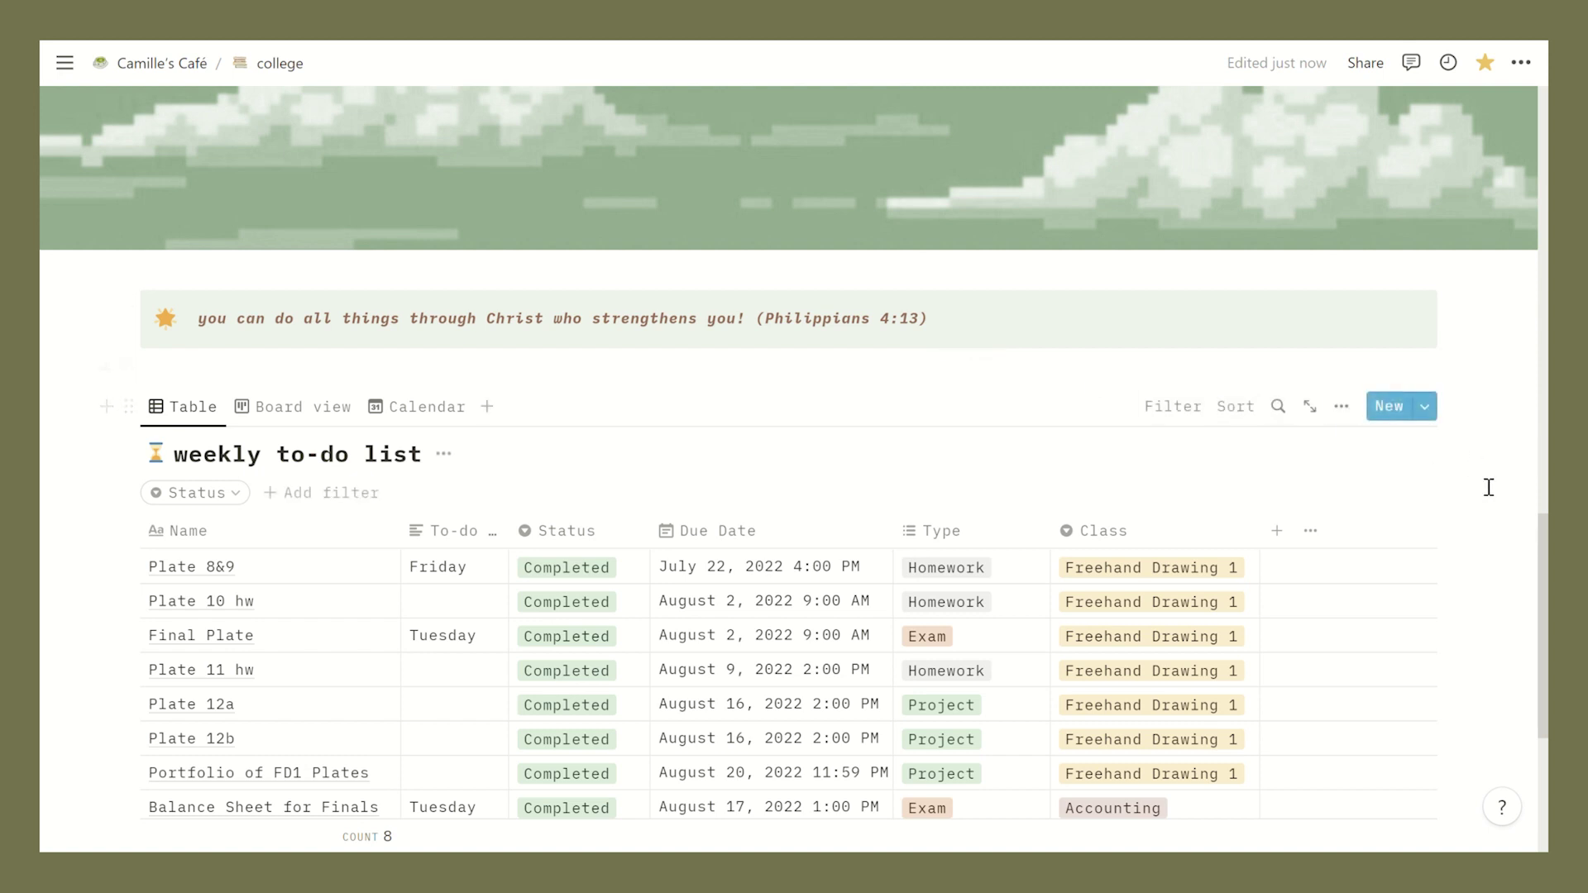
pyautogui.scroll(-3, 1485, 488)
pyautogui.scroll(-1, 823, 331)
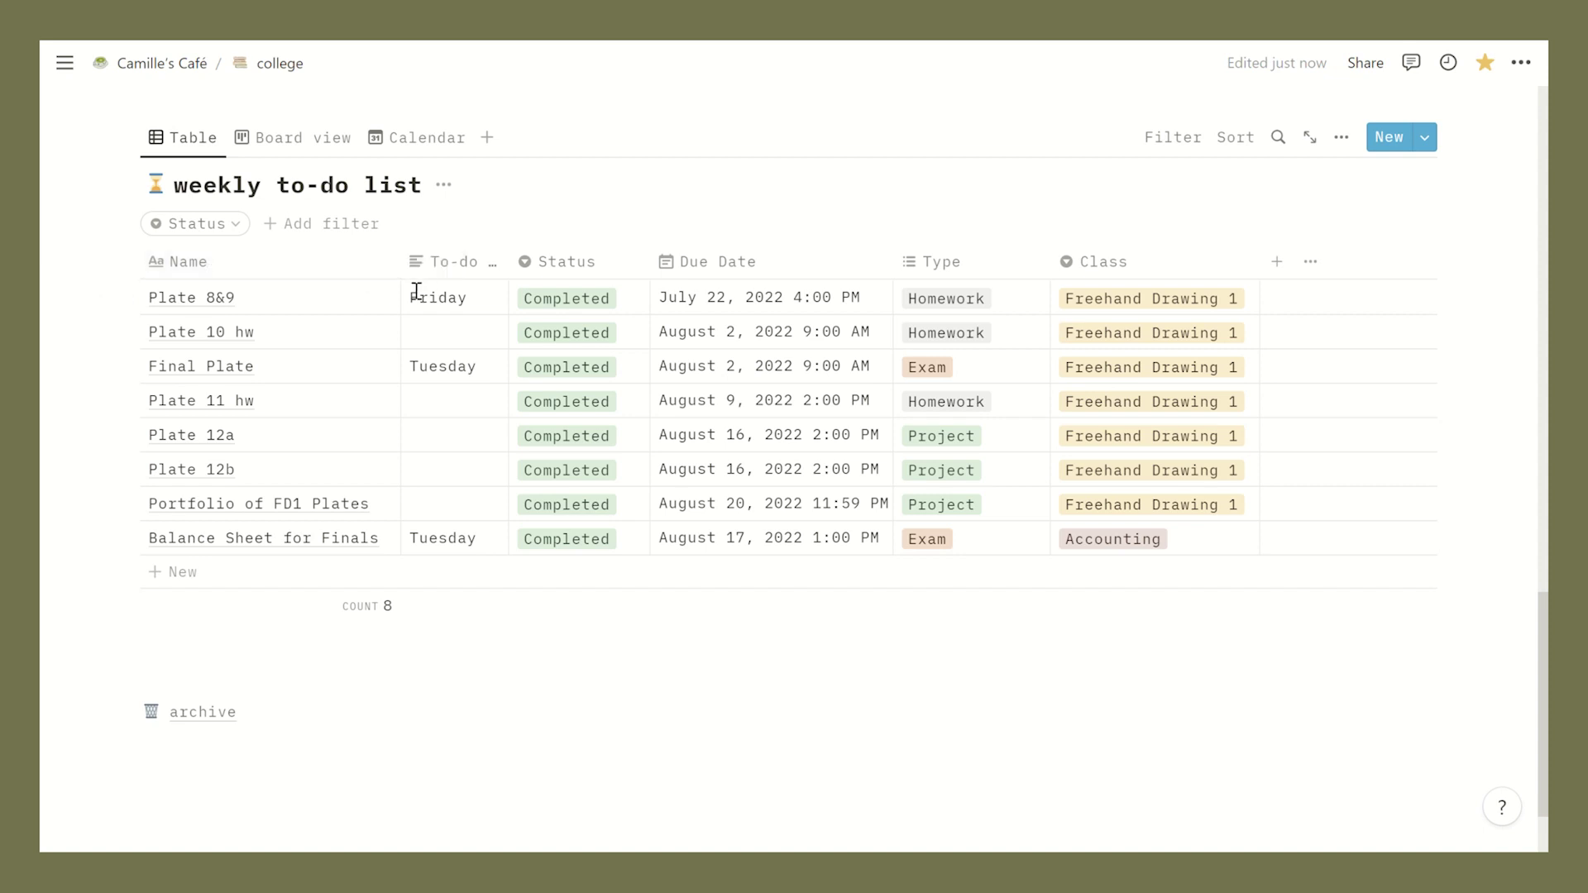
pyautogui.click(295, 149)
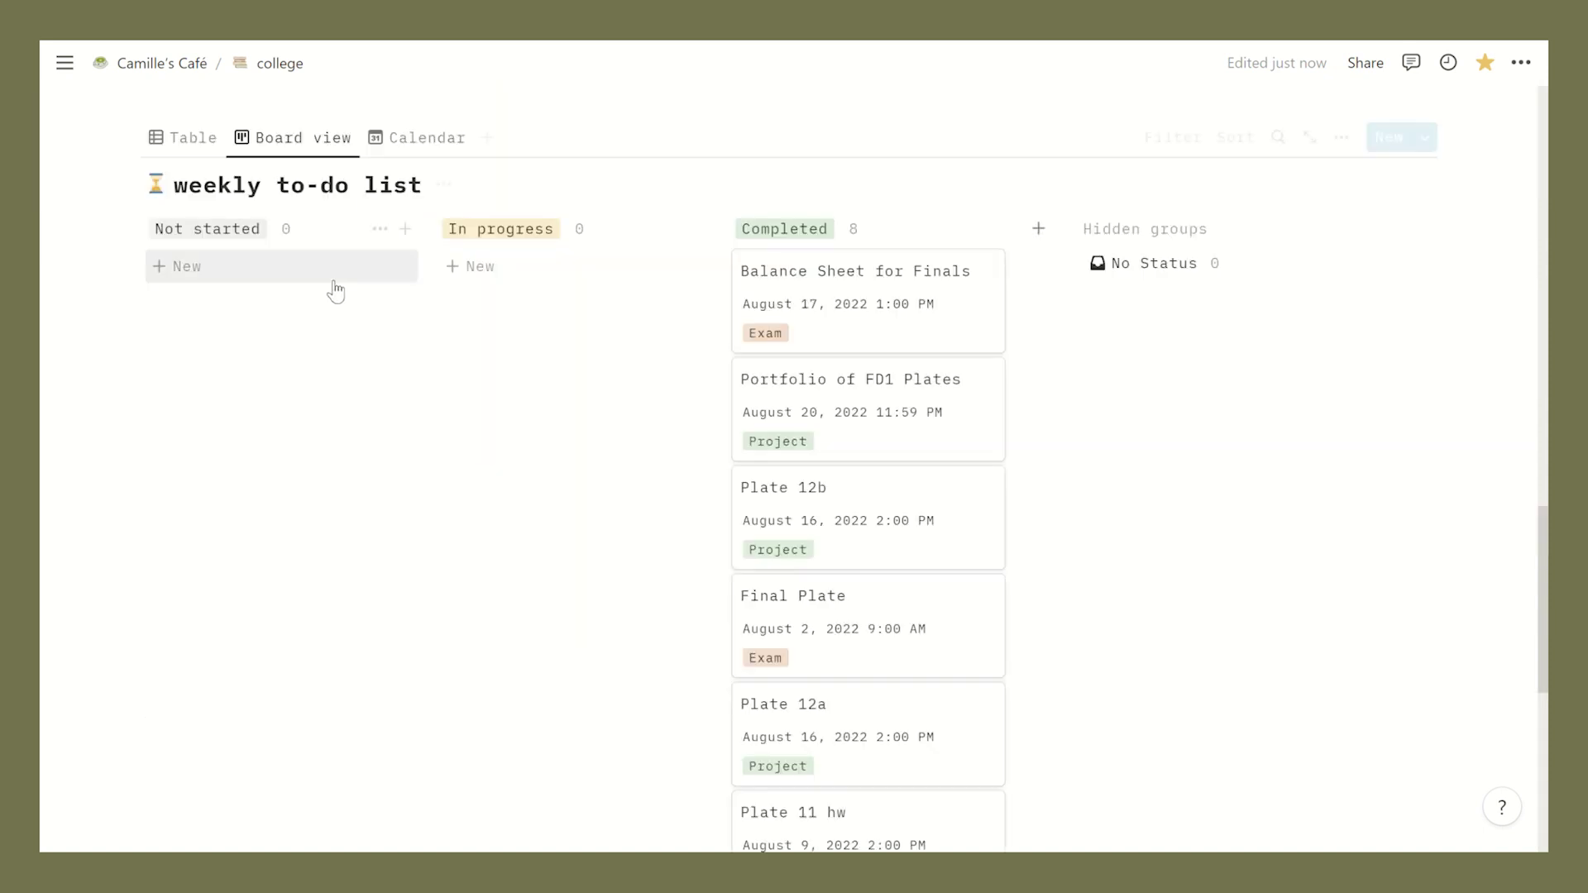
pyautogui.click(424, 138)
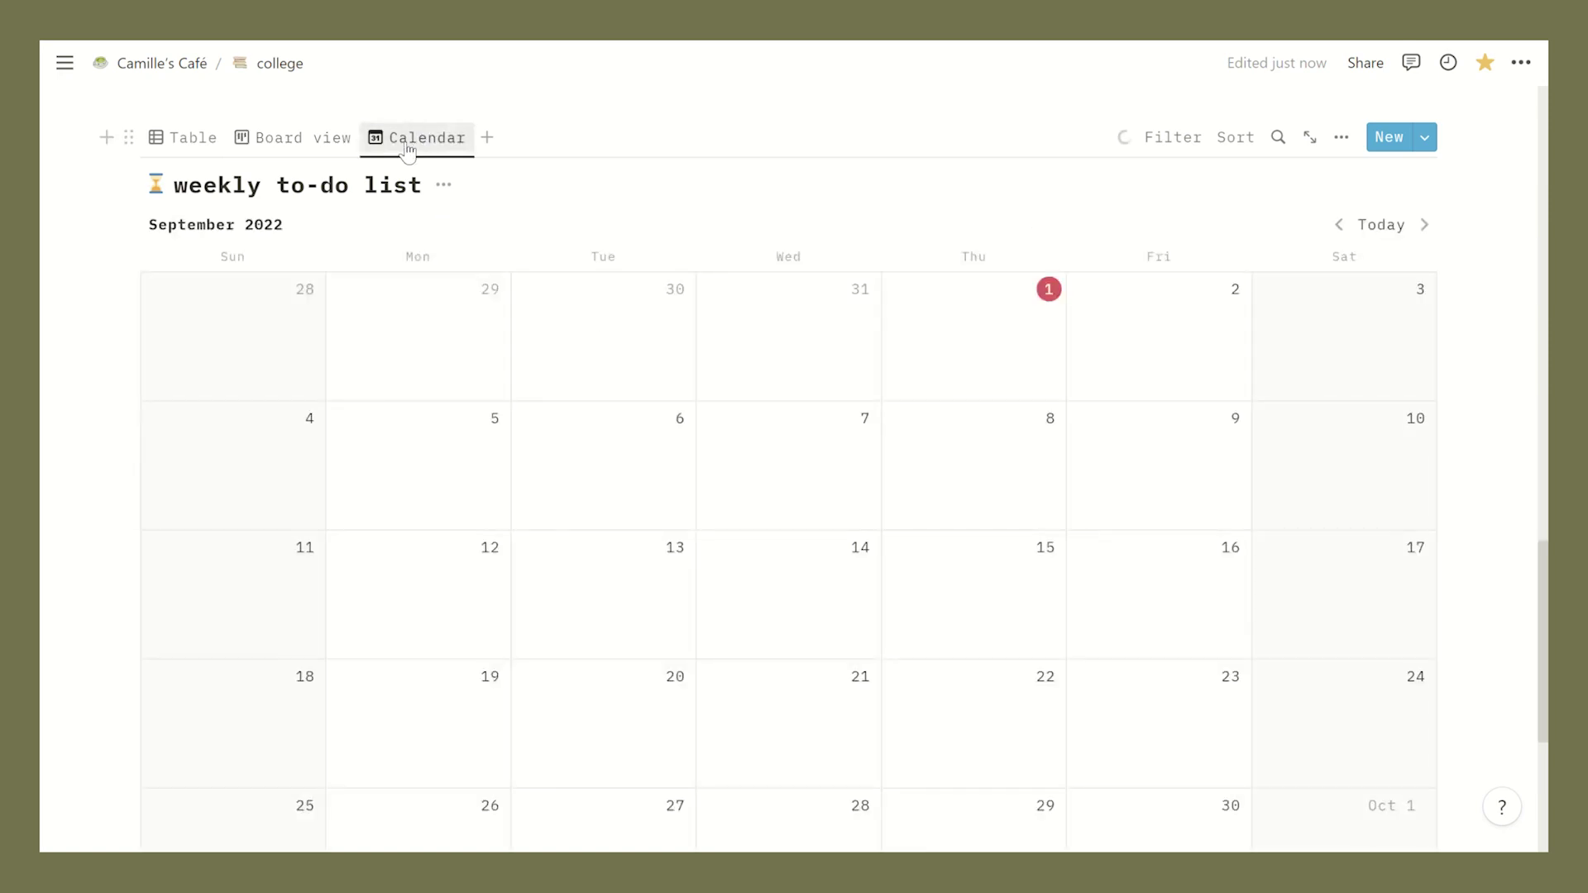
pyautogui.click(294, 138)
pyautogui.click(176, 135)
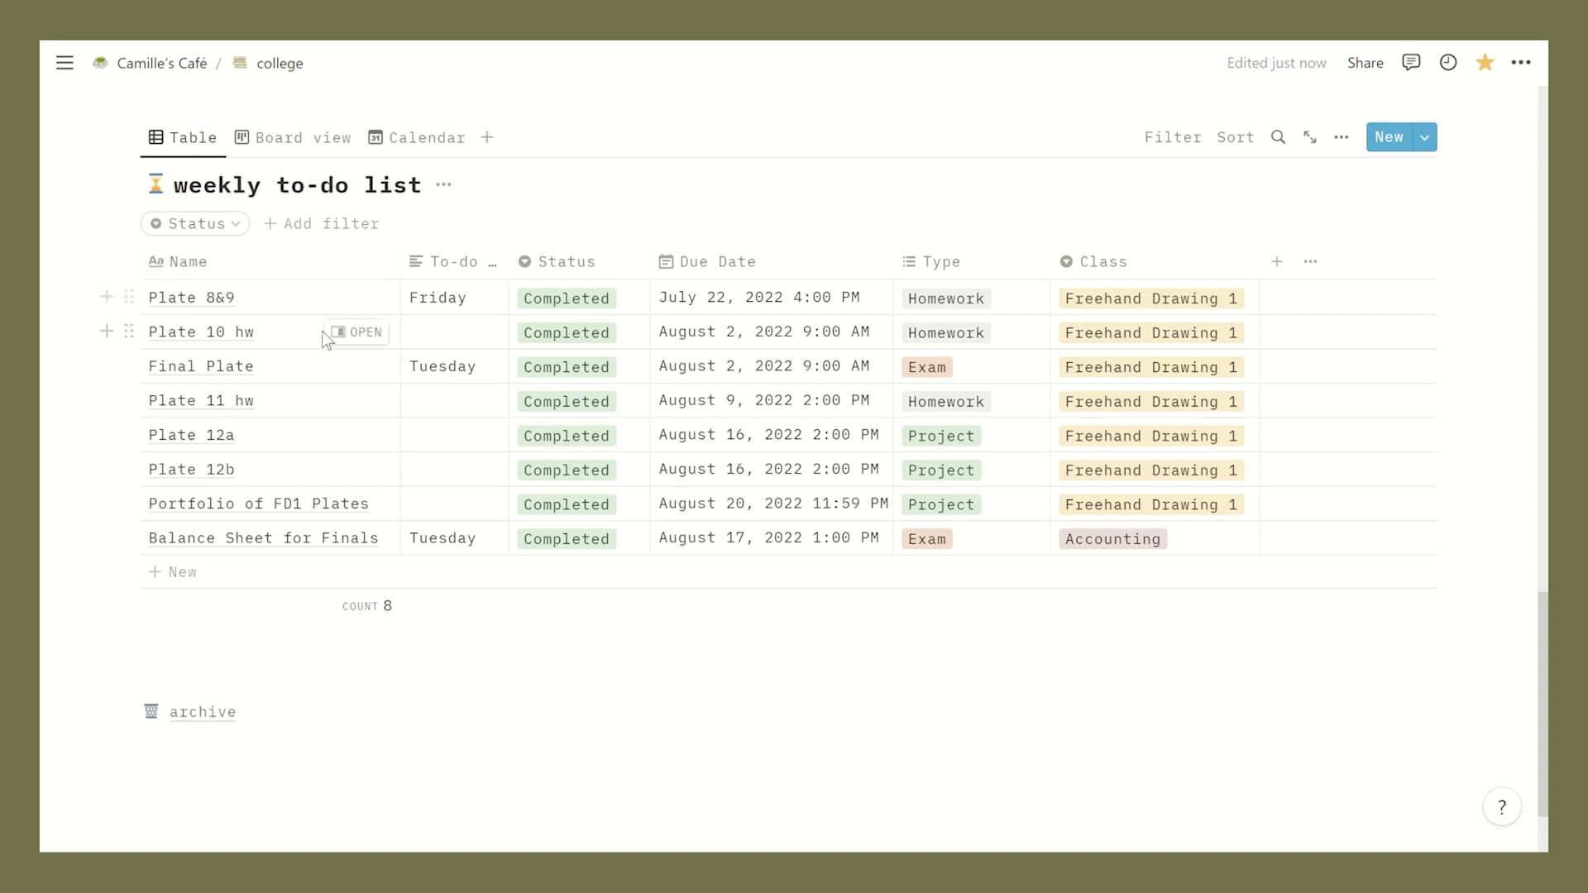
pyautogui.scroll(8, 321, 331)
pyautogui.scroll(10, 794, 463)
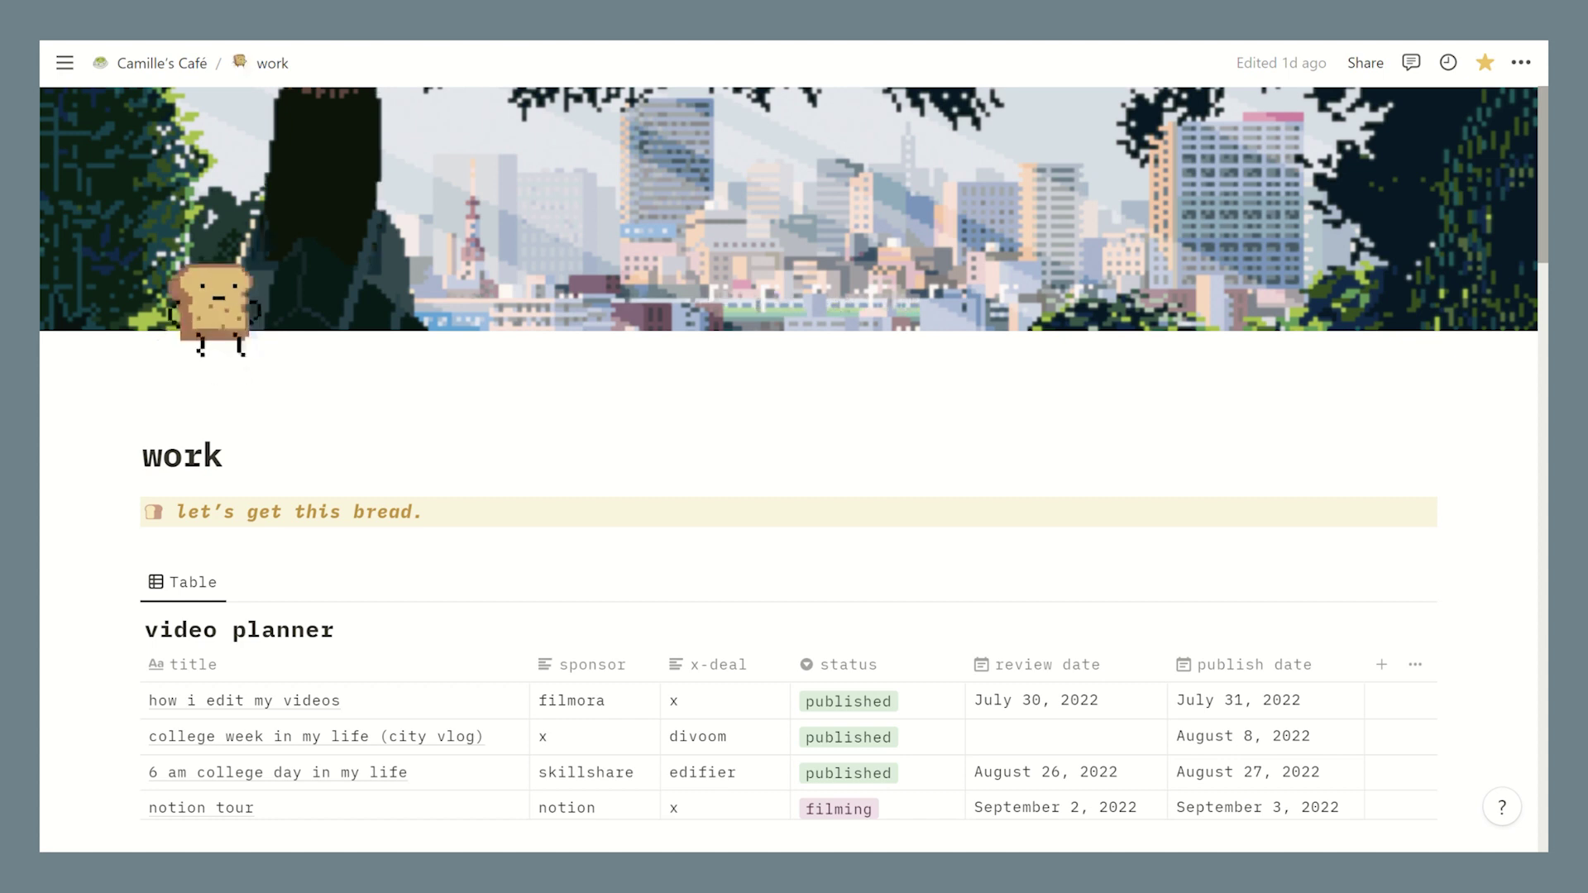
pyautogui.scroll(-5, 795, 455)
pyautogui.scroll(-7, 794, 455)
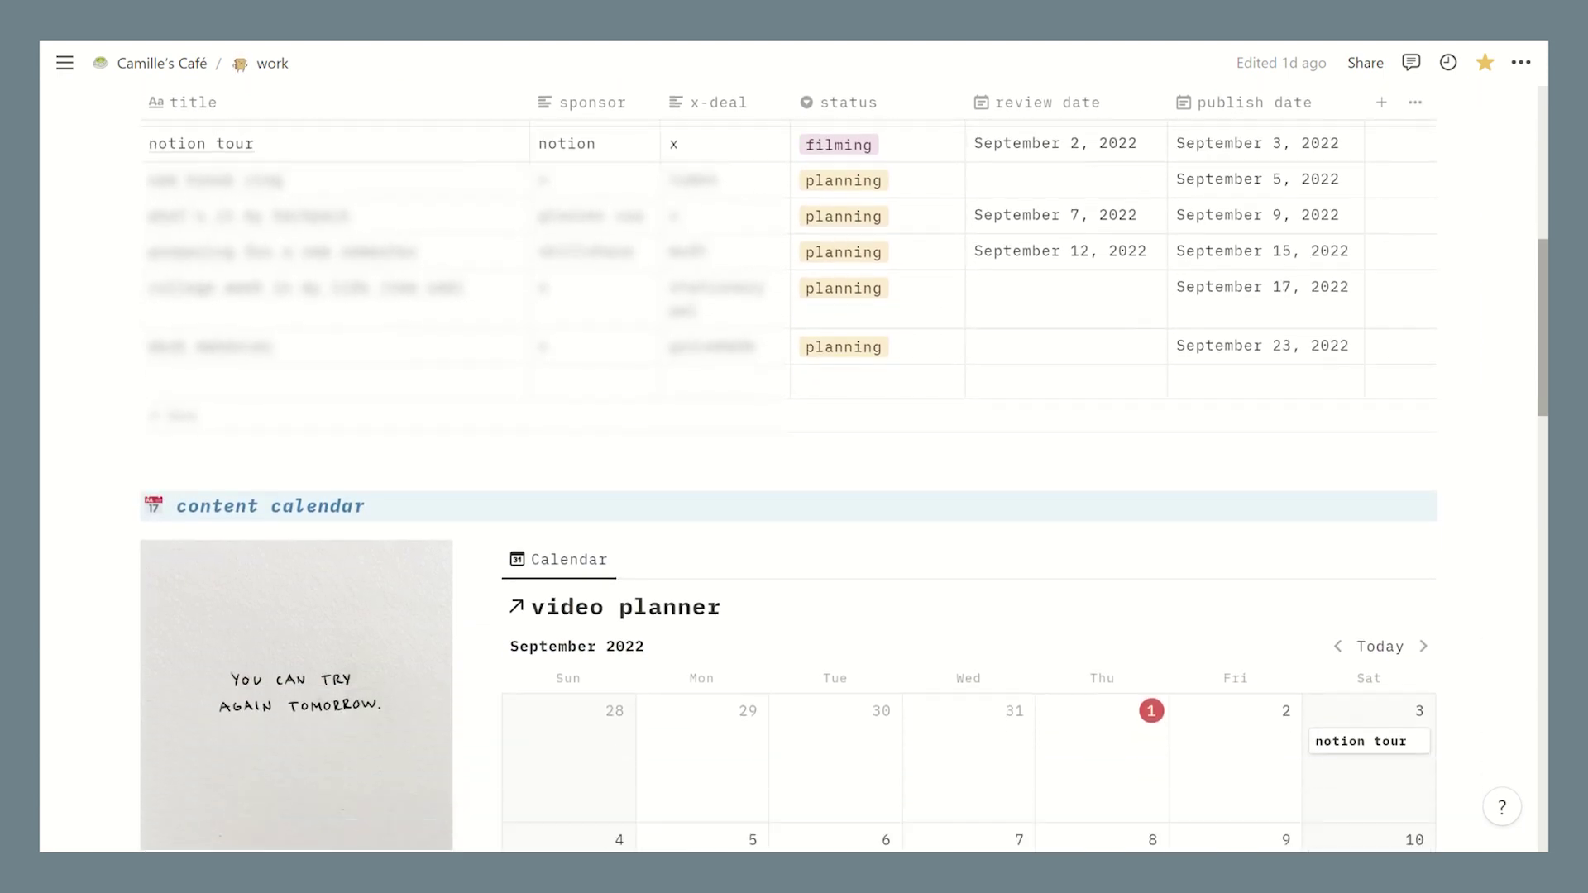
pyautogui.scroll(-8, 794, 455)
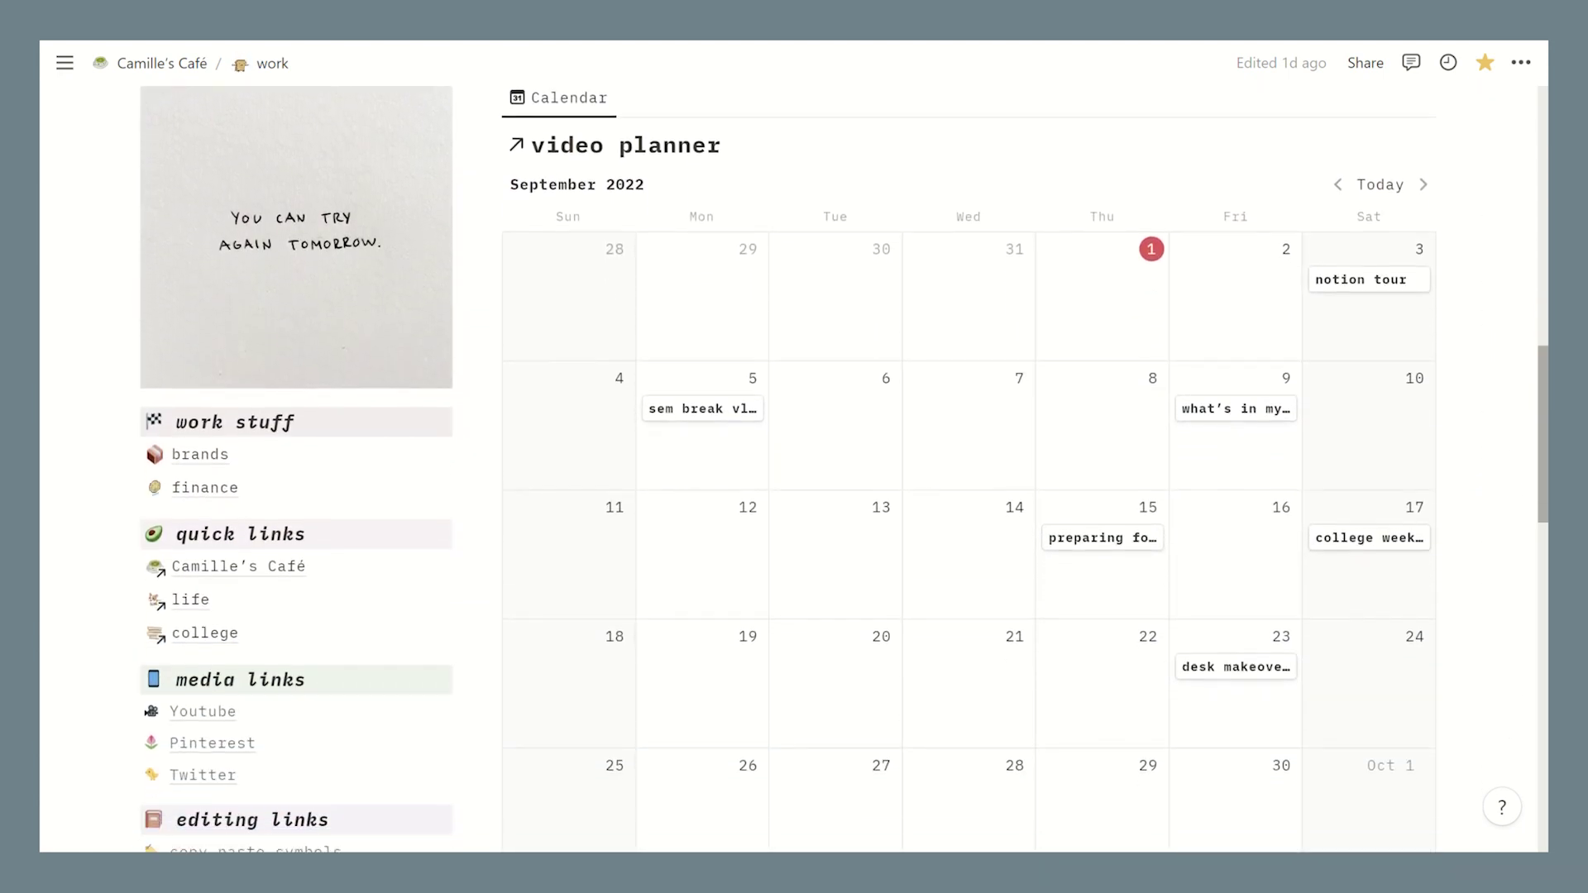
pyautogui.scroll(-1, 794, 455)
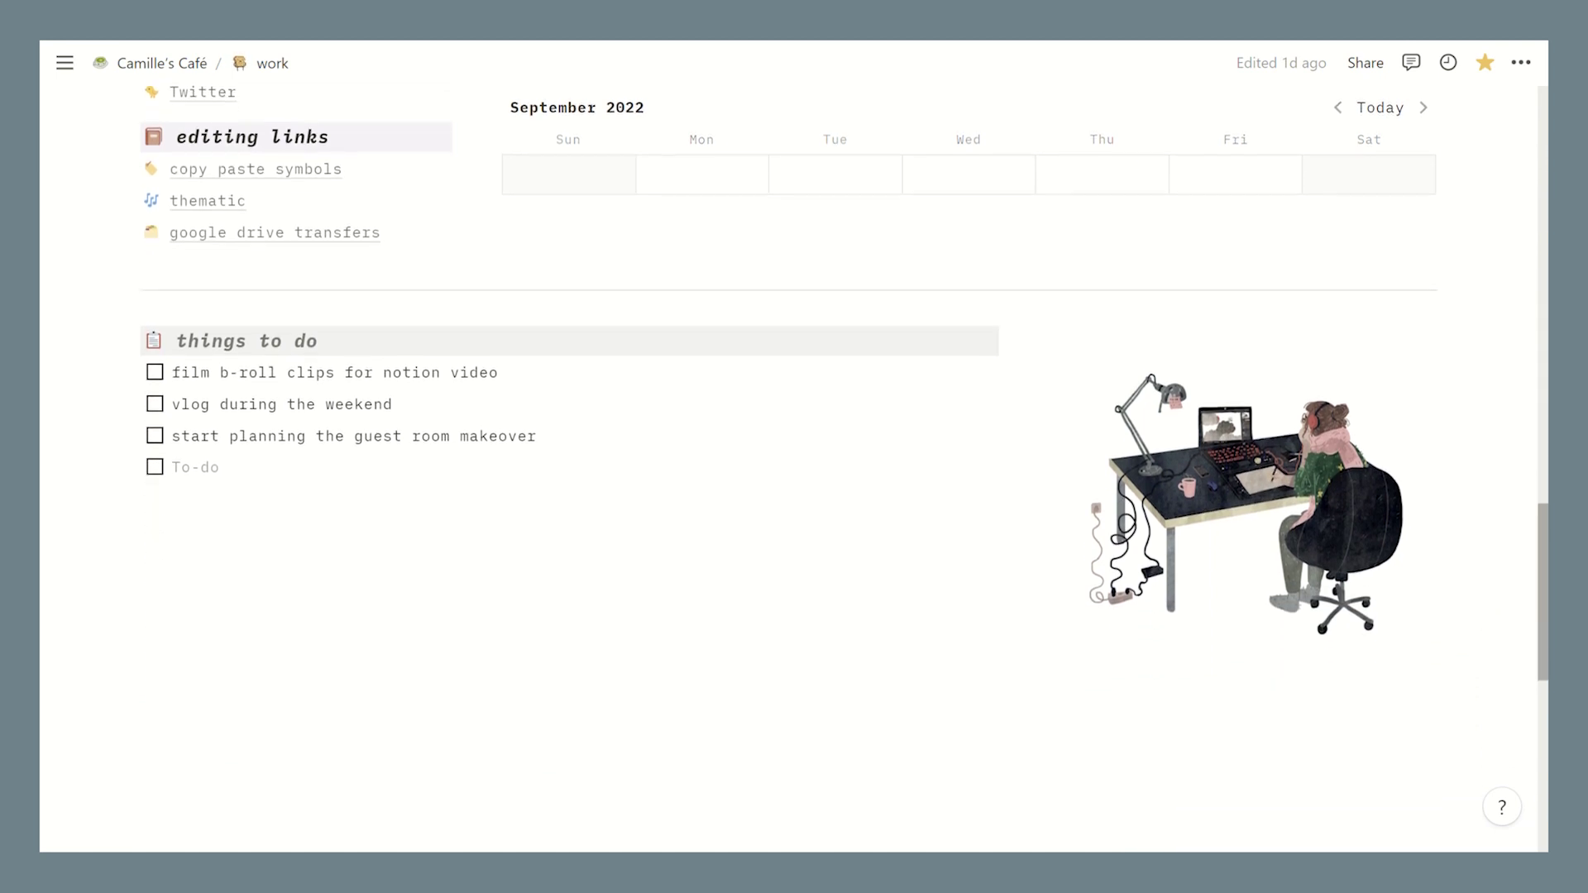
pyautogui.scroll(17, 1510, 241)
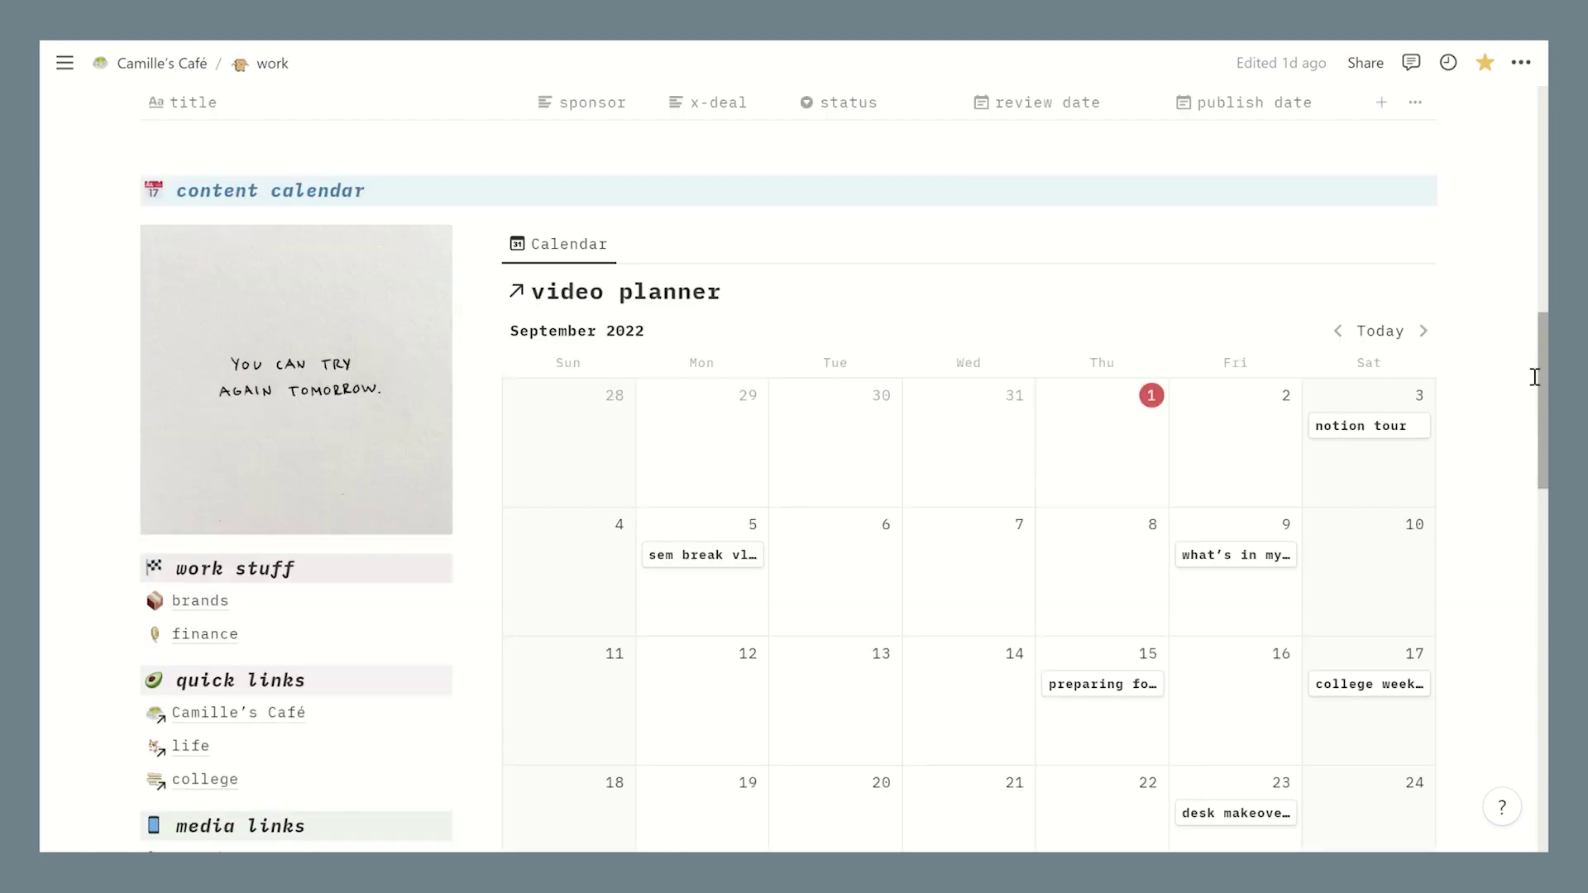
pyautogui.scroll(1, 1510, 242)
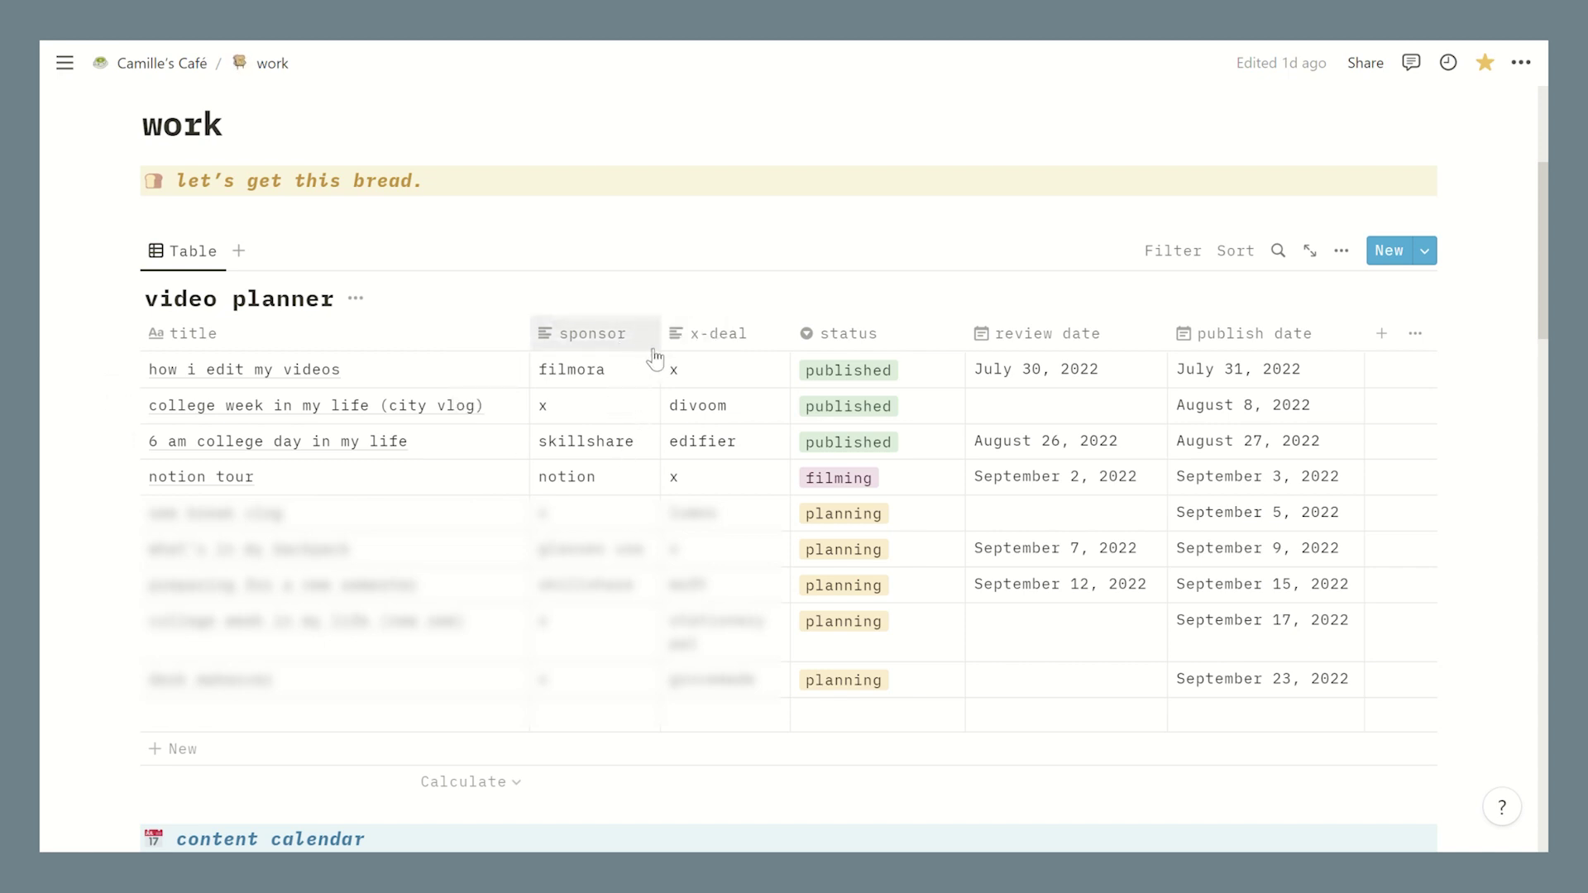
pyautogui.click(907, 370)
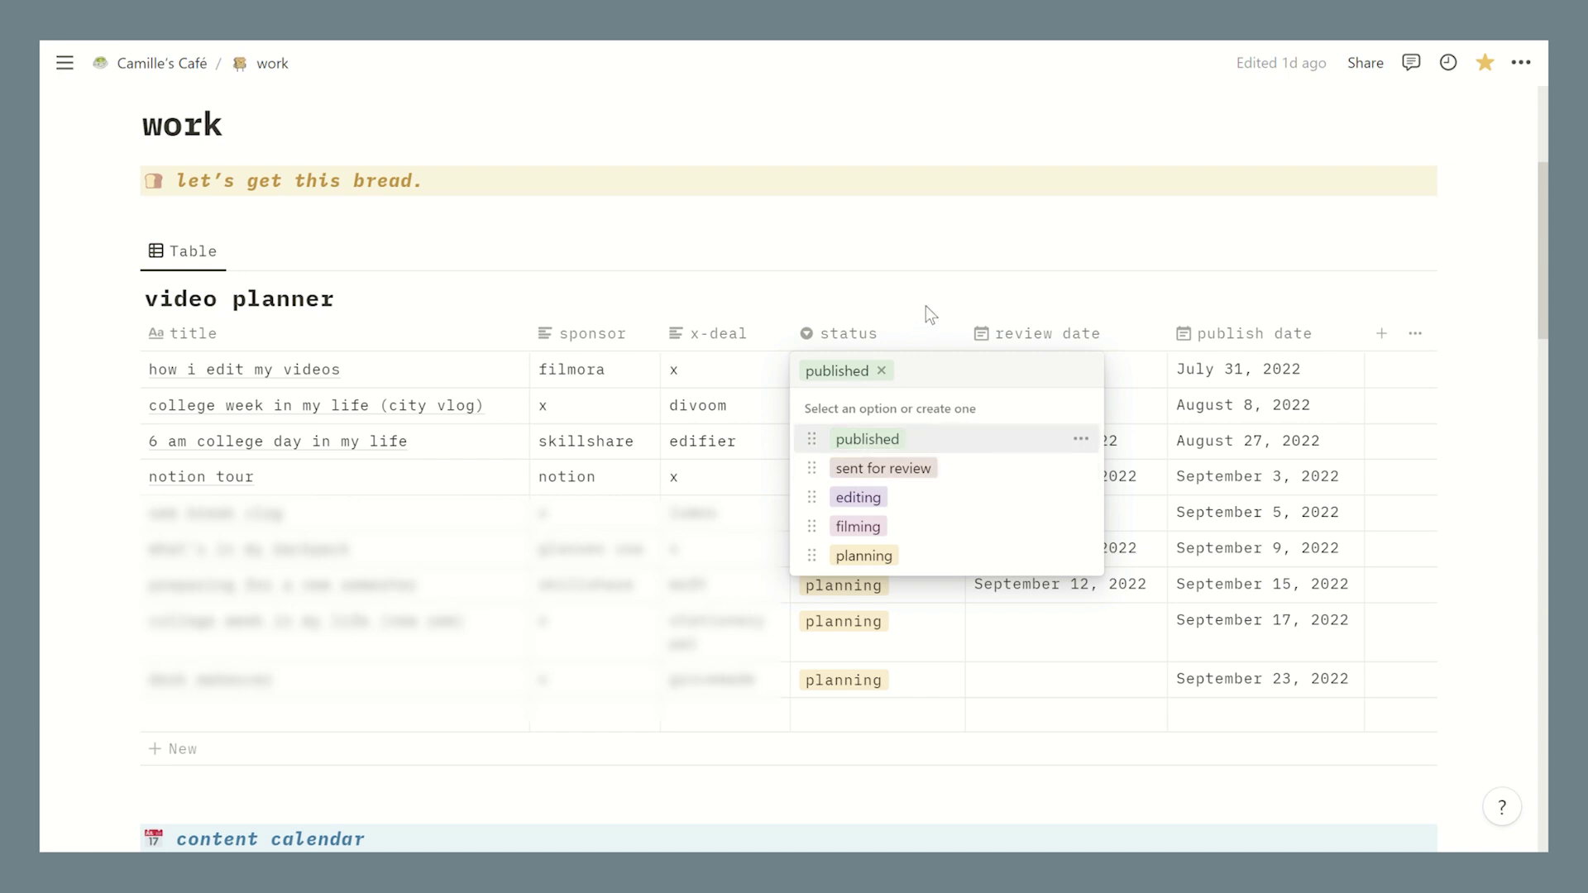
pyautogui.press('Escape')
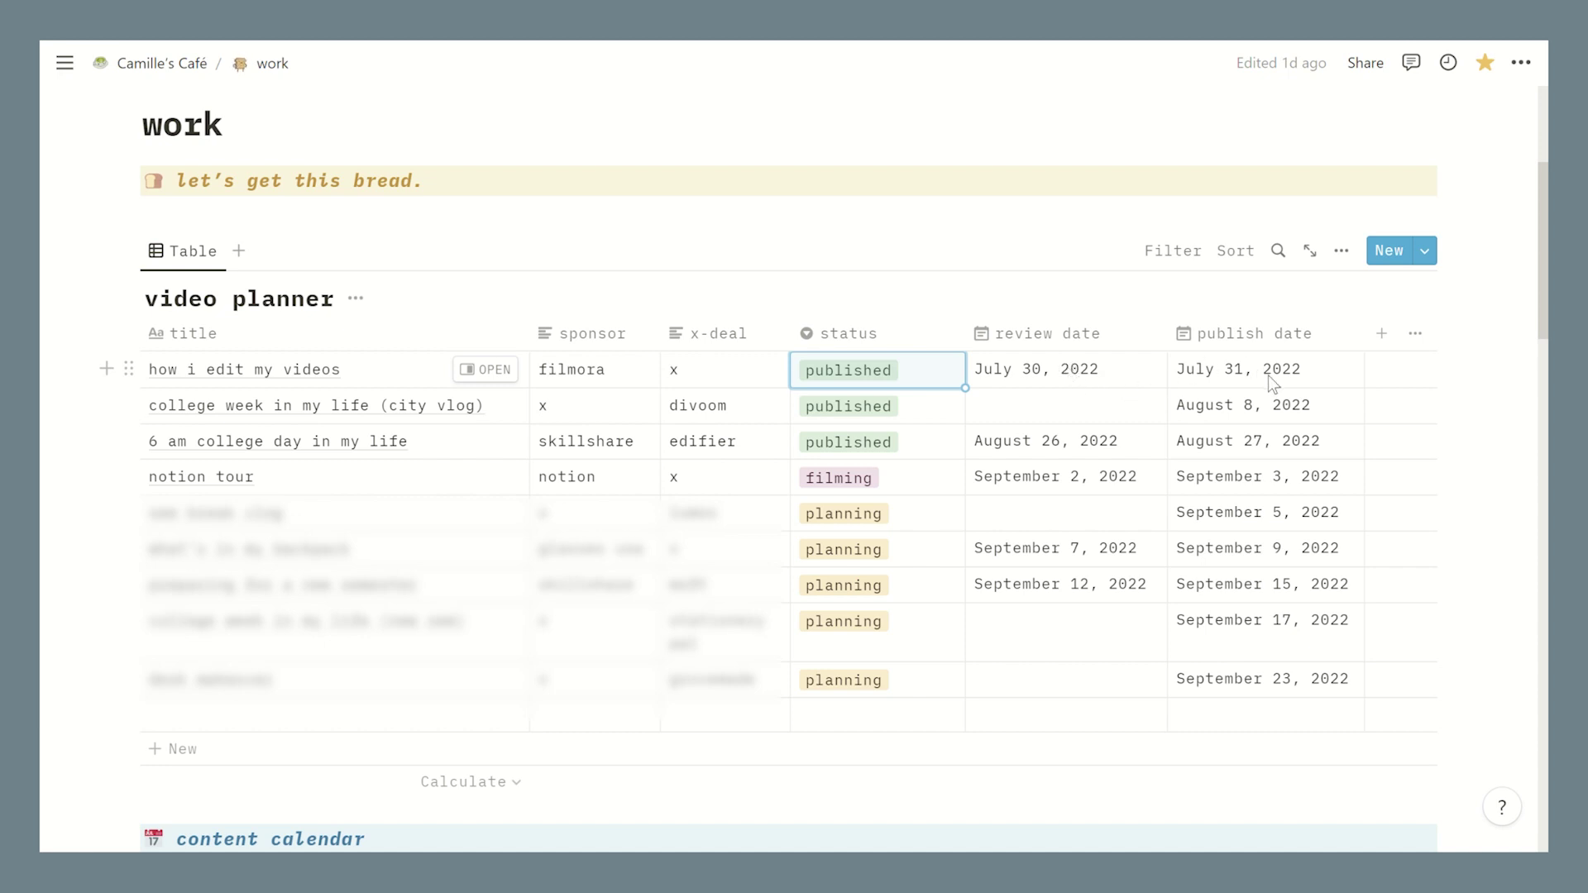
pyautogui.click(885, 479)
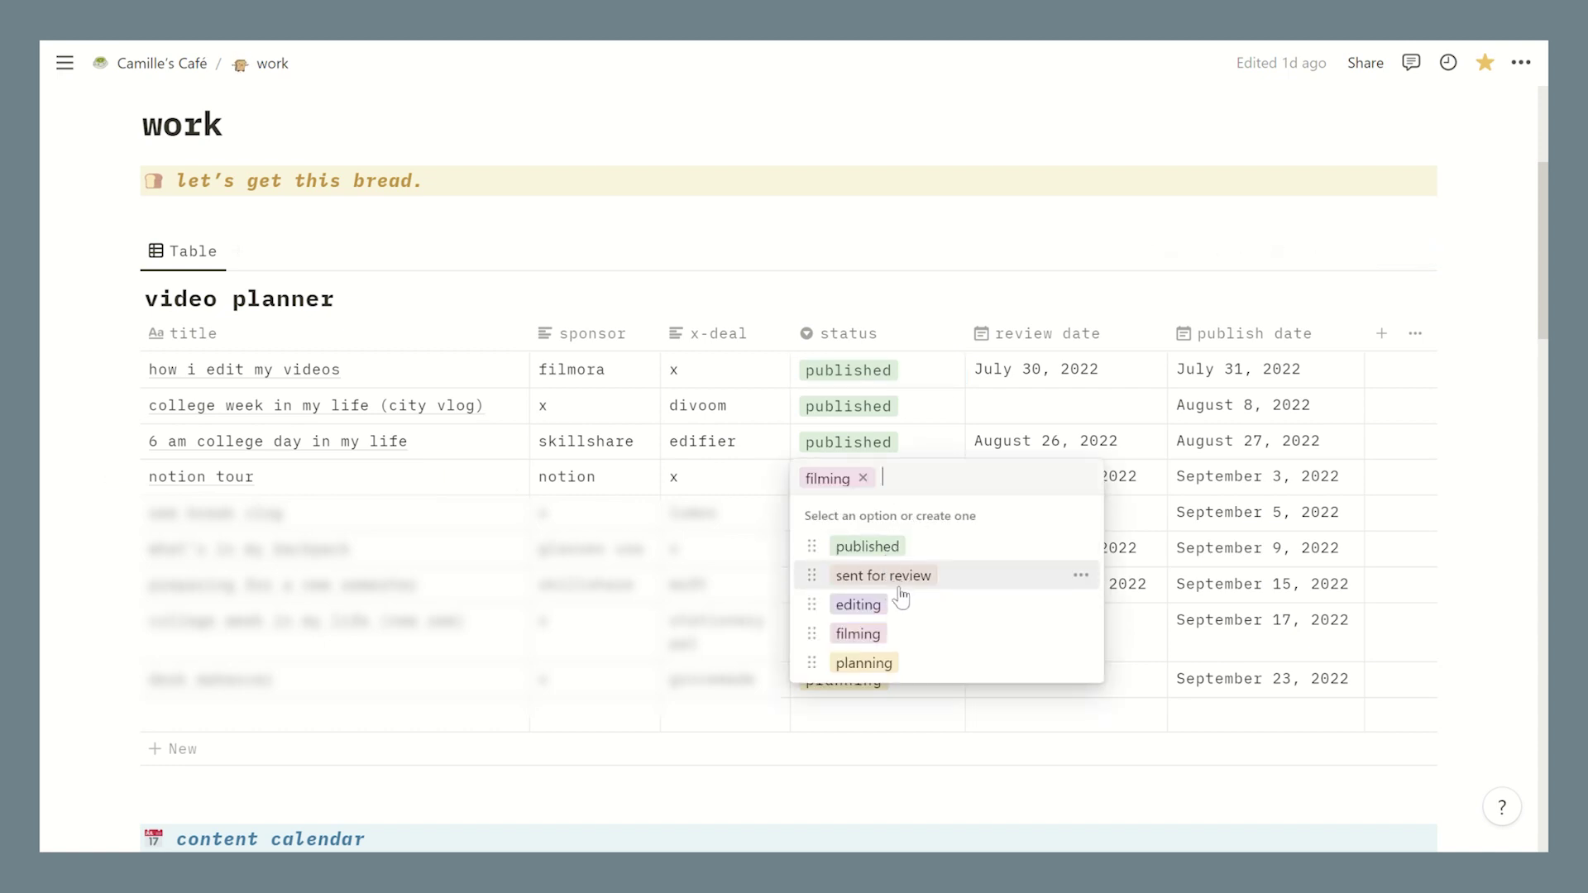
pyautogui.click(877, 605)
pyautogui.click(900, 479)
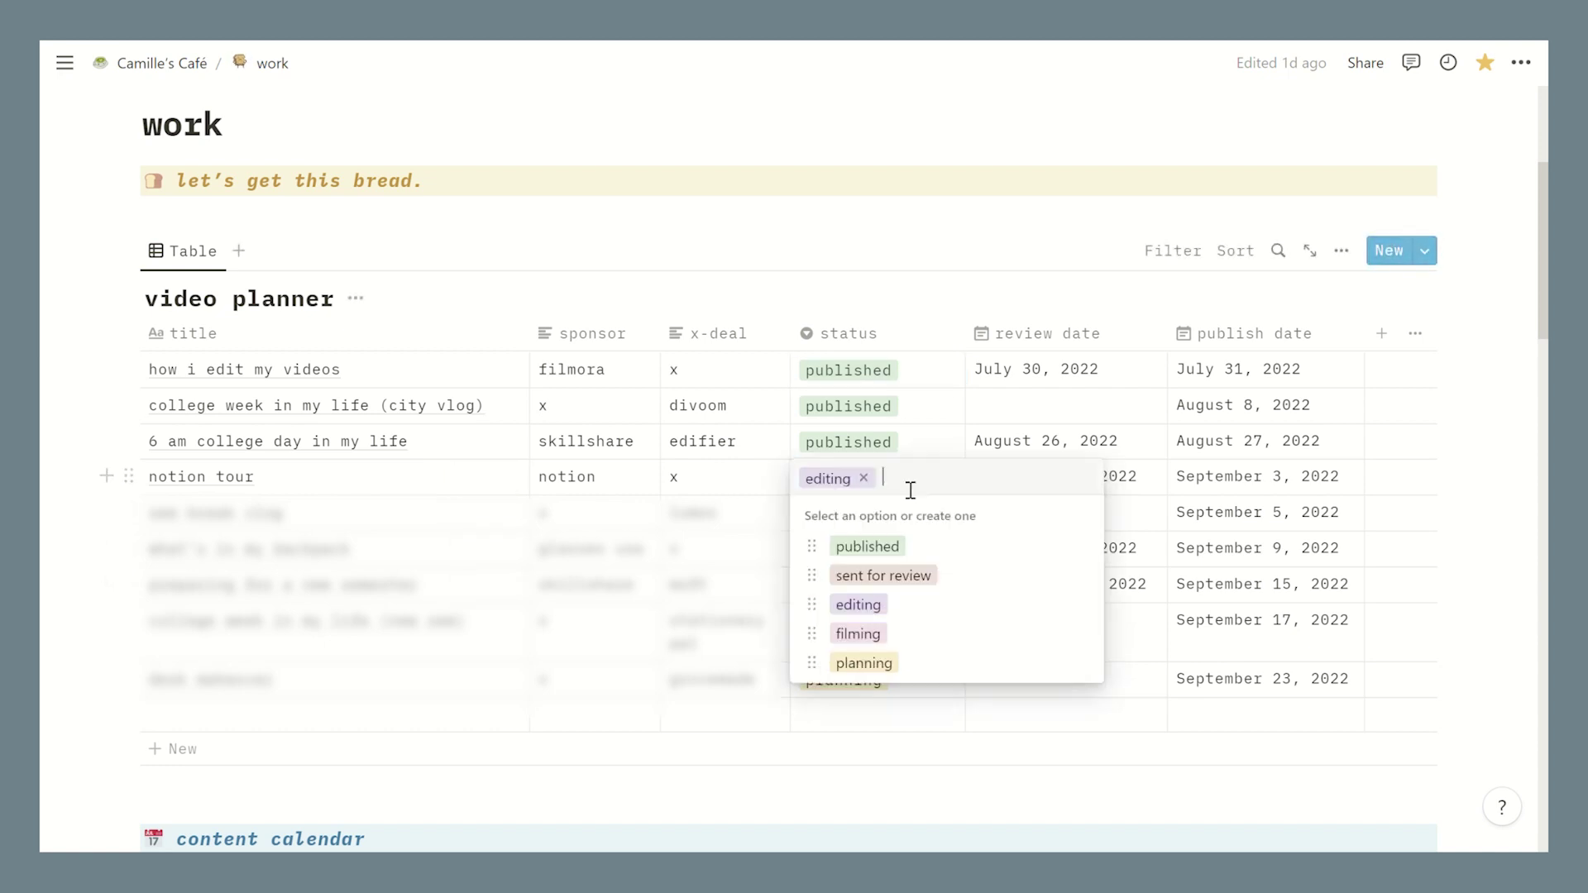
pyautogui.click(858, 634)
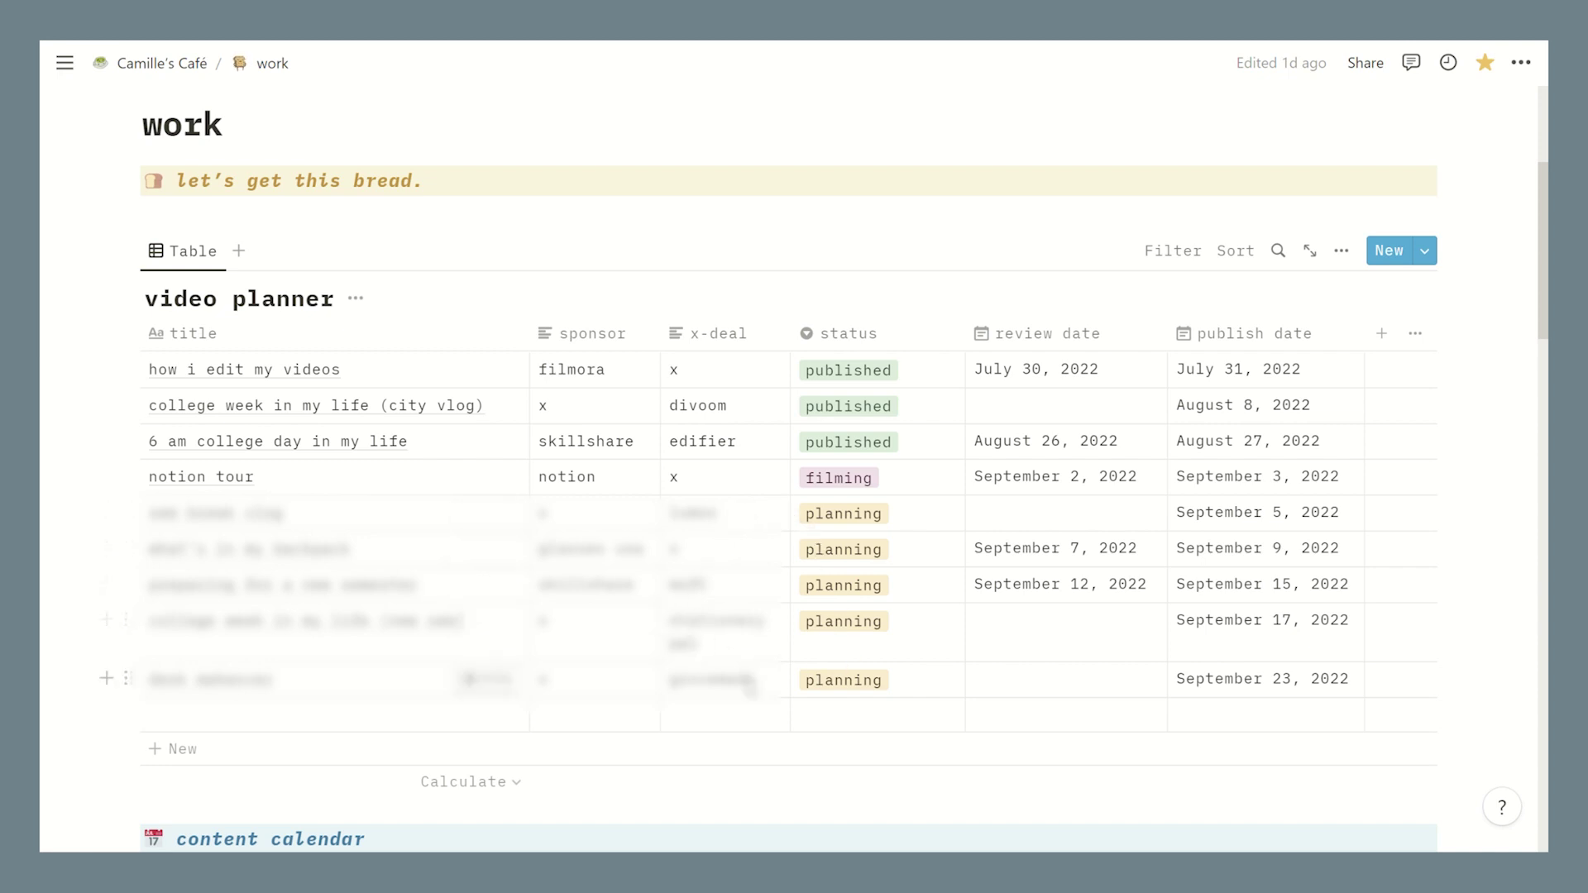
pyautogui.scroll(-5, 763, 710)
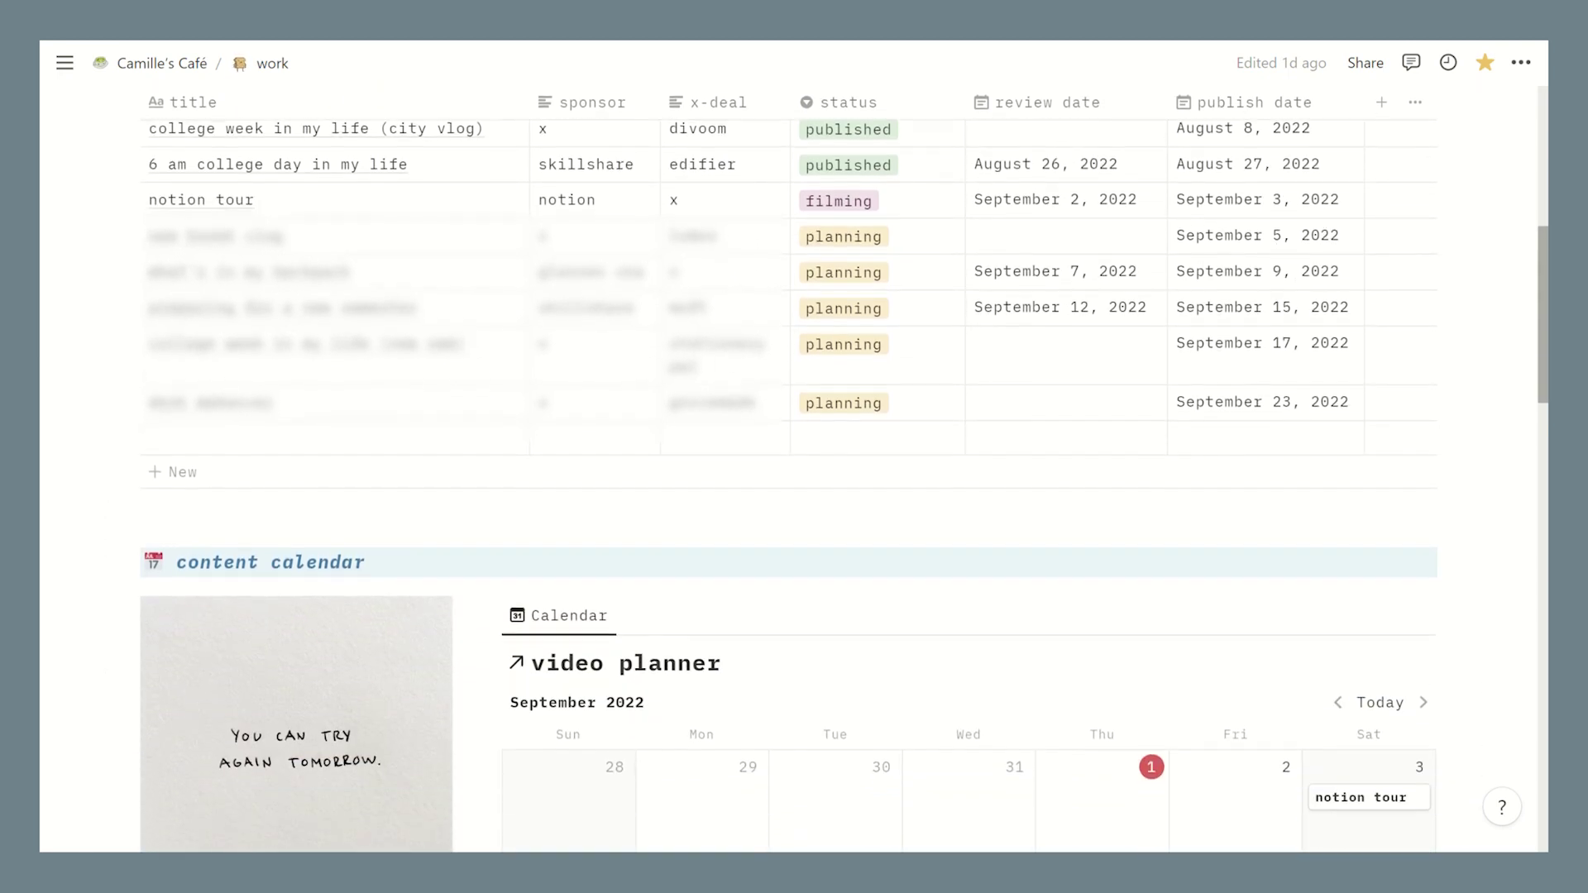
pyautogui.scroll(-4, 844, 482)
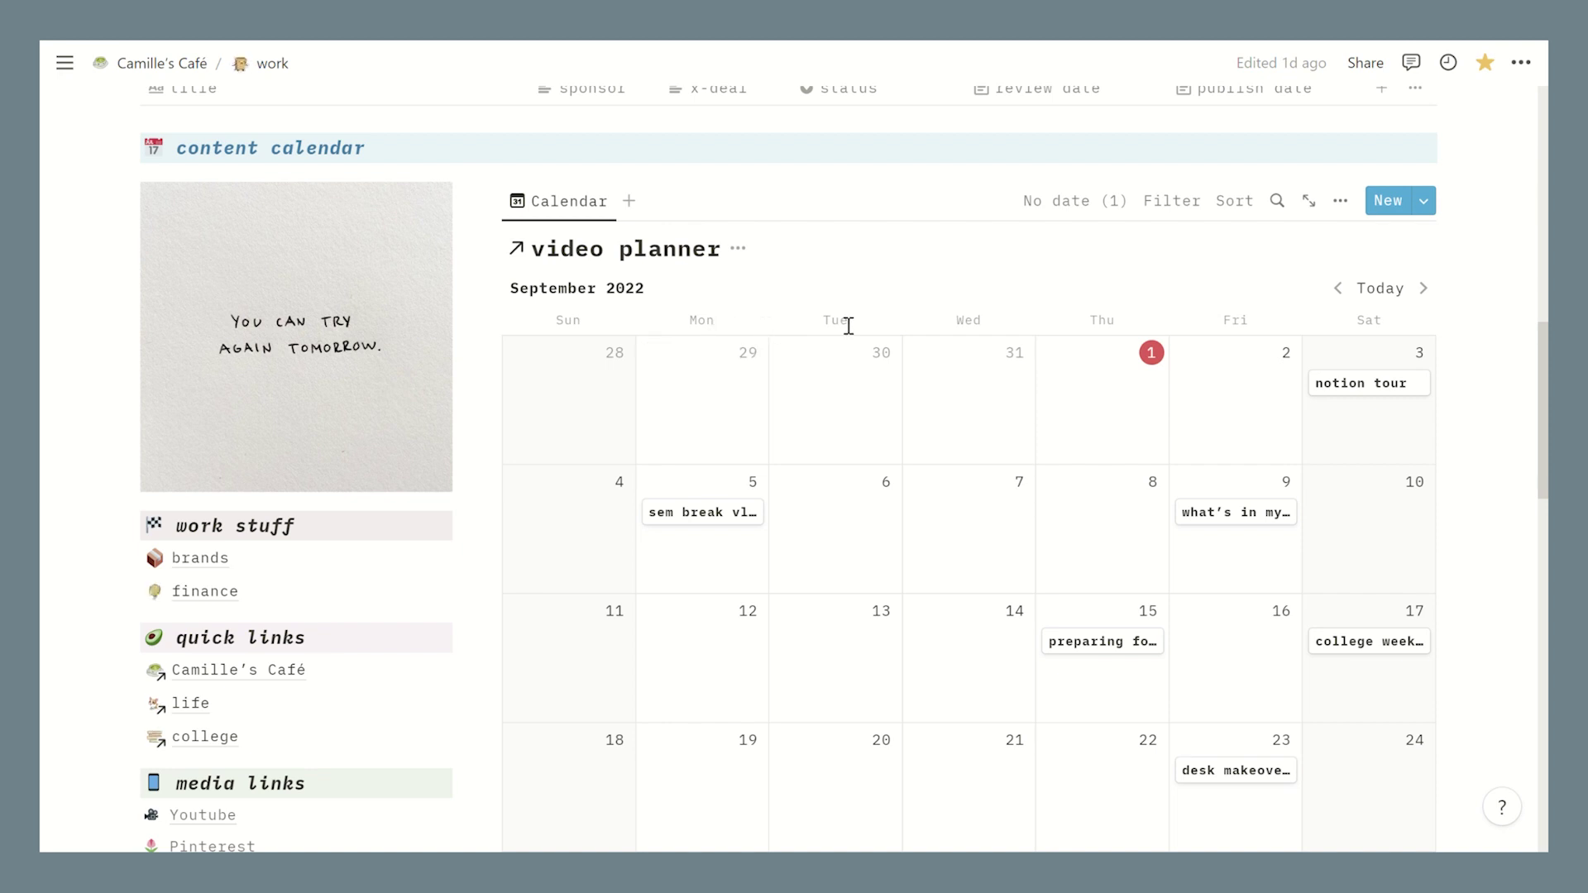
pyautogui.scroll(-3, 859, 315)
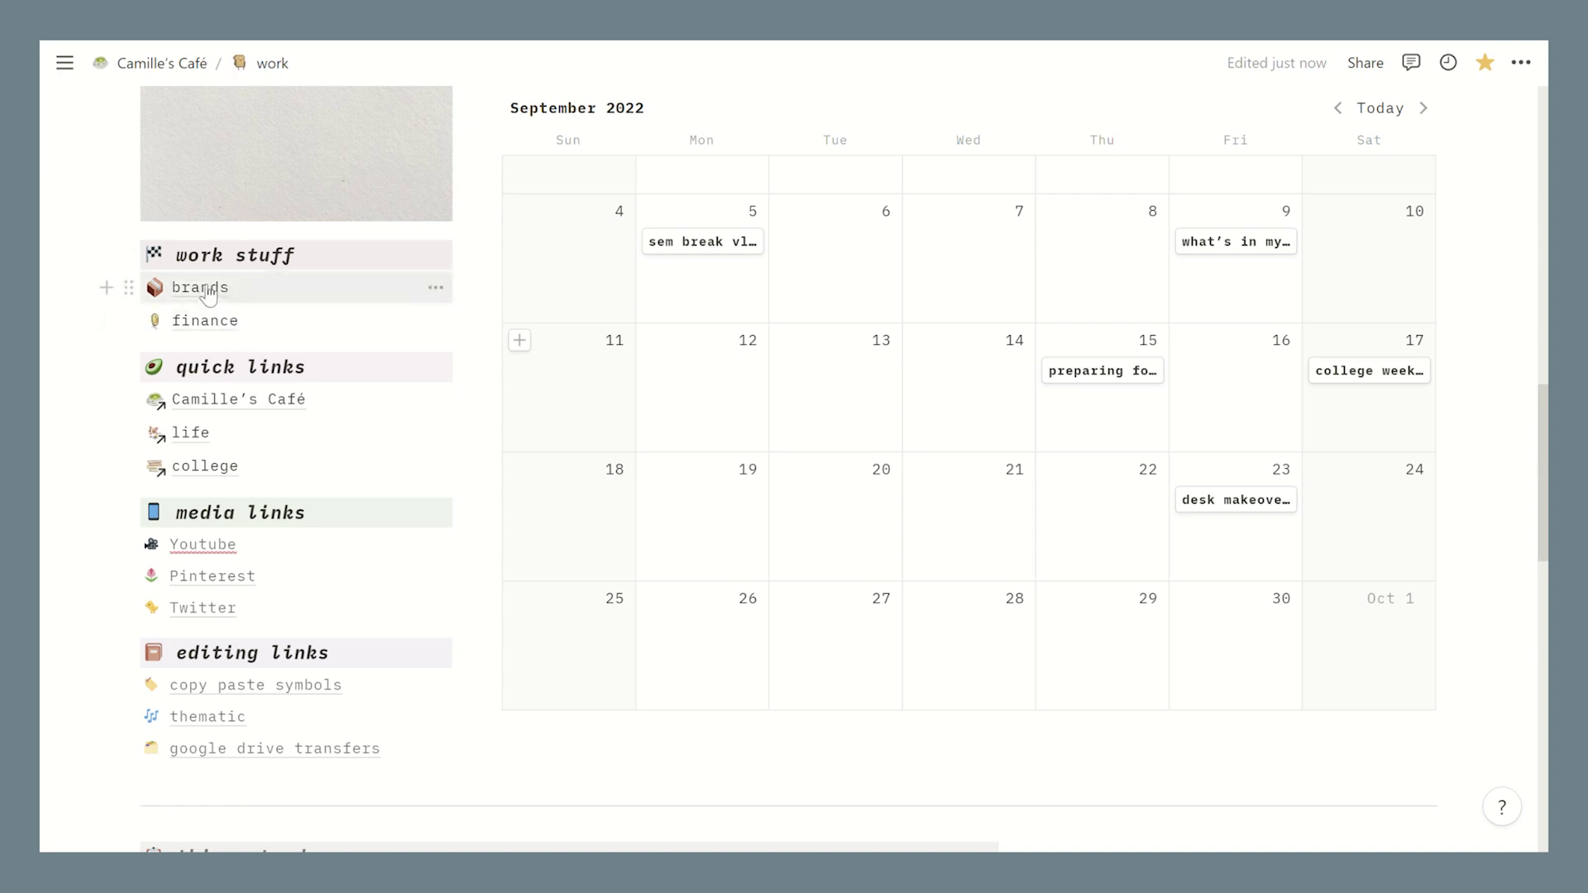
pyautogui.click(208, 296)
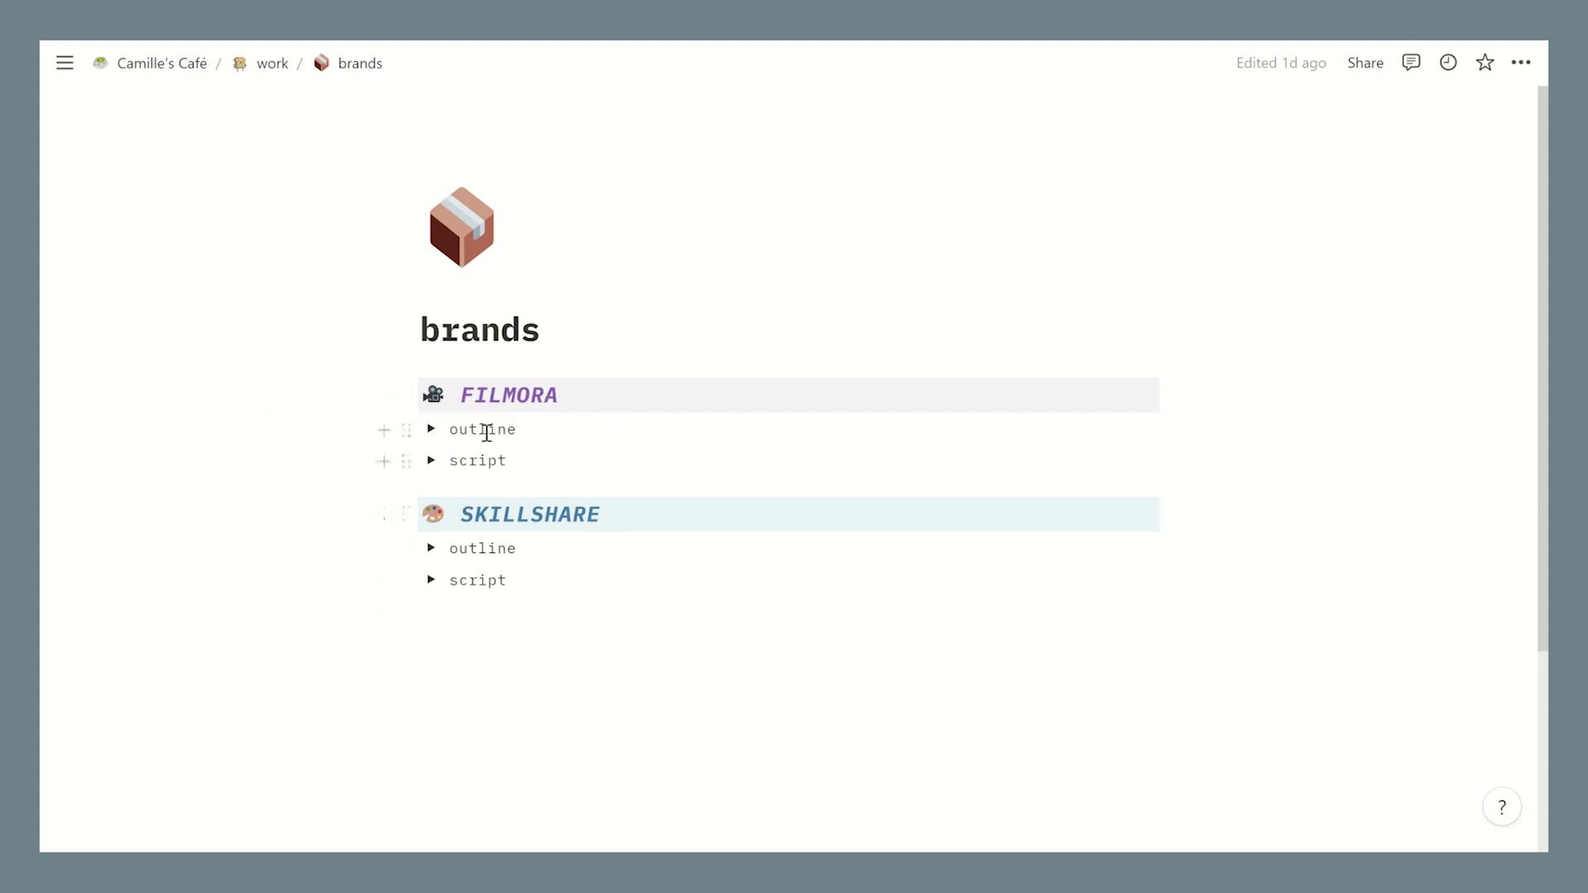
pyautogui.click(432, 430)
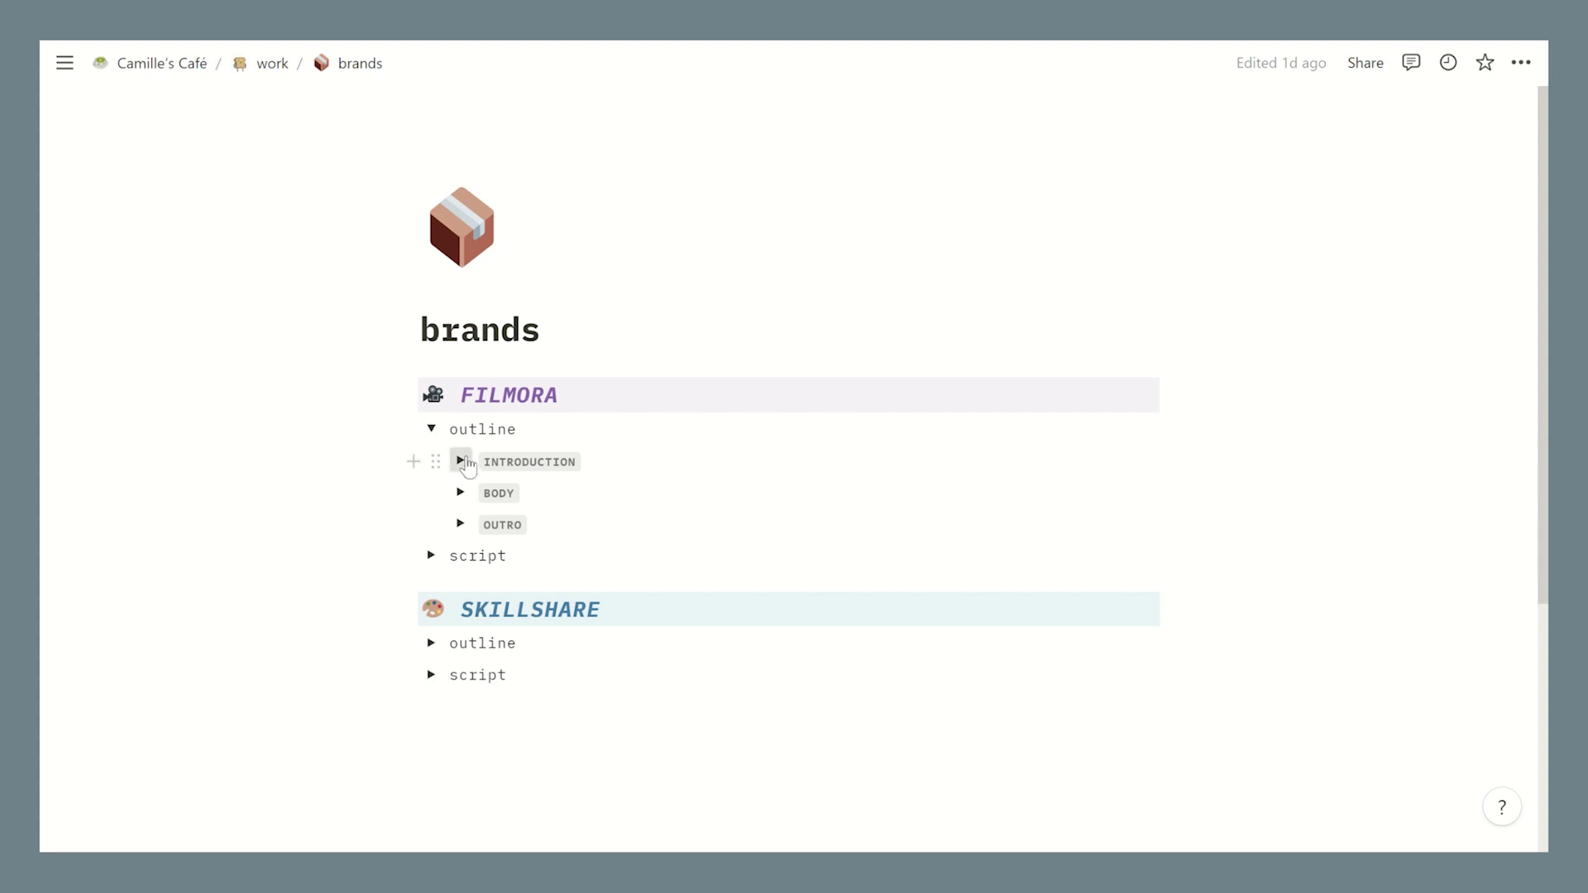
pyautogui.click(461, 462)
pyautogui.click(461, 461)
pyautogui.click(461, 493)
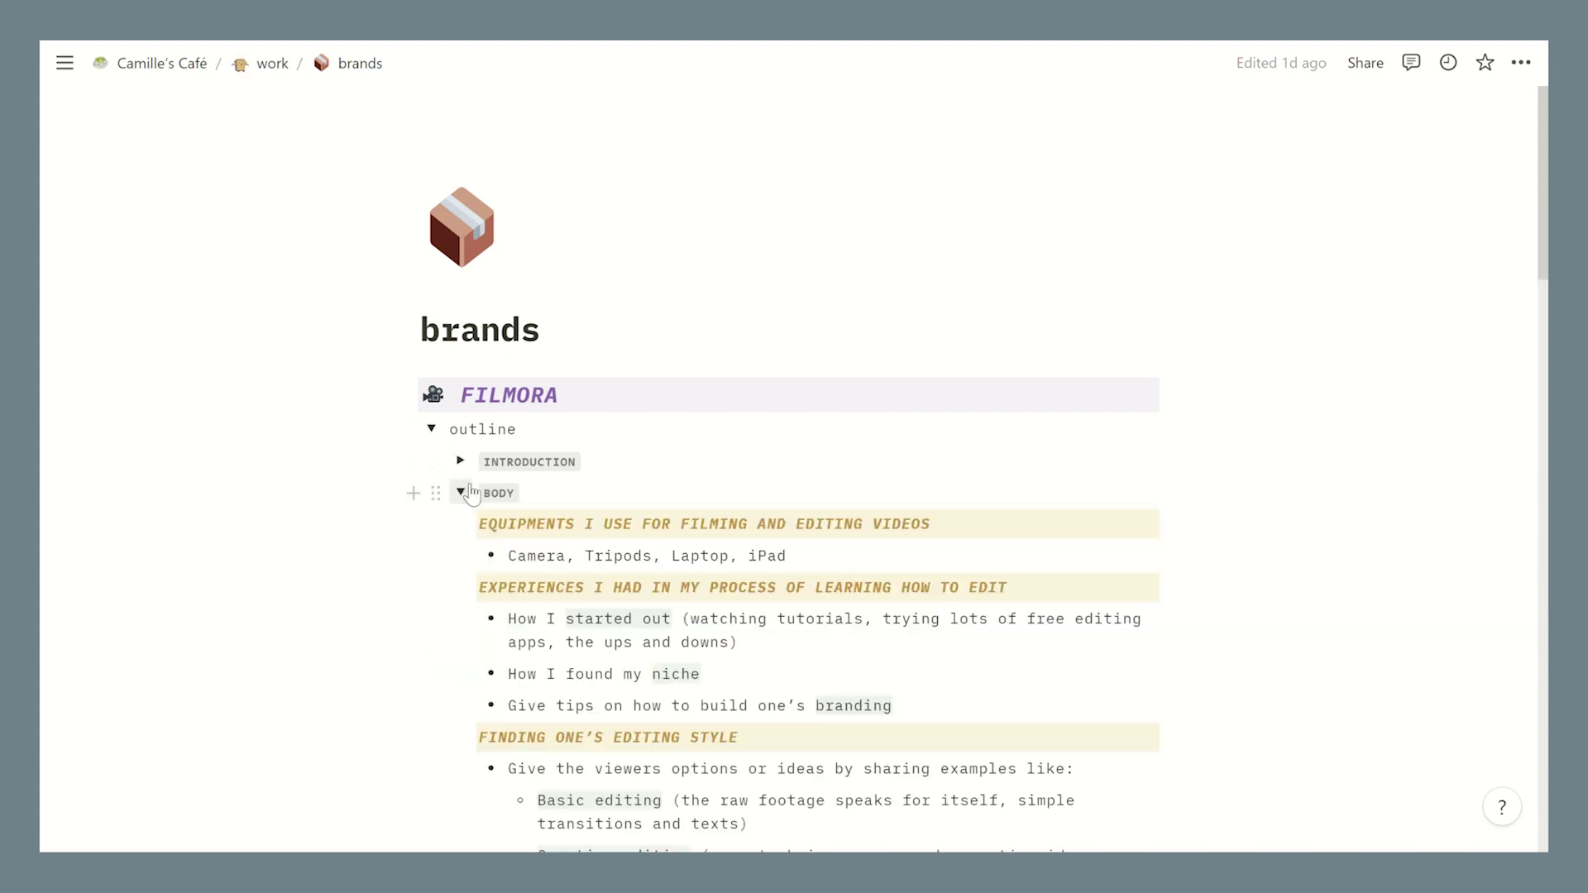
pyautogui.scroll(-3, 463, 555)
pyautogui.scroll(-7, 463, 556)
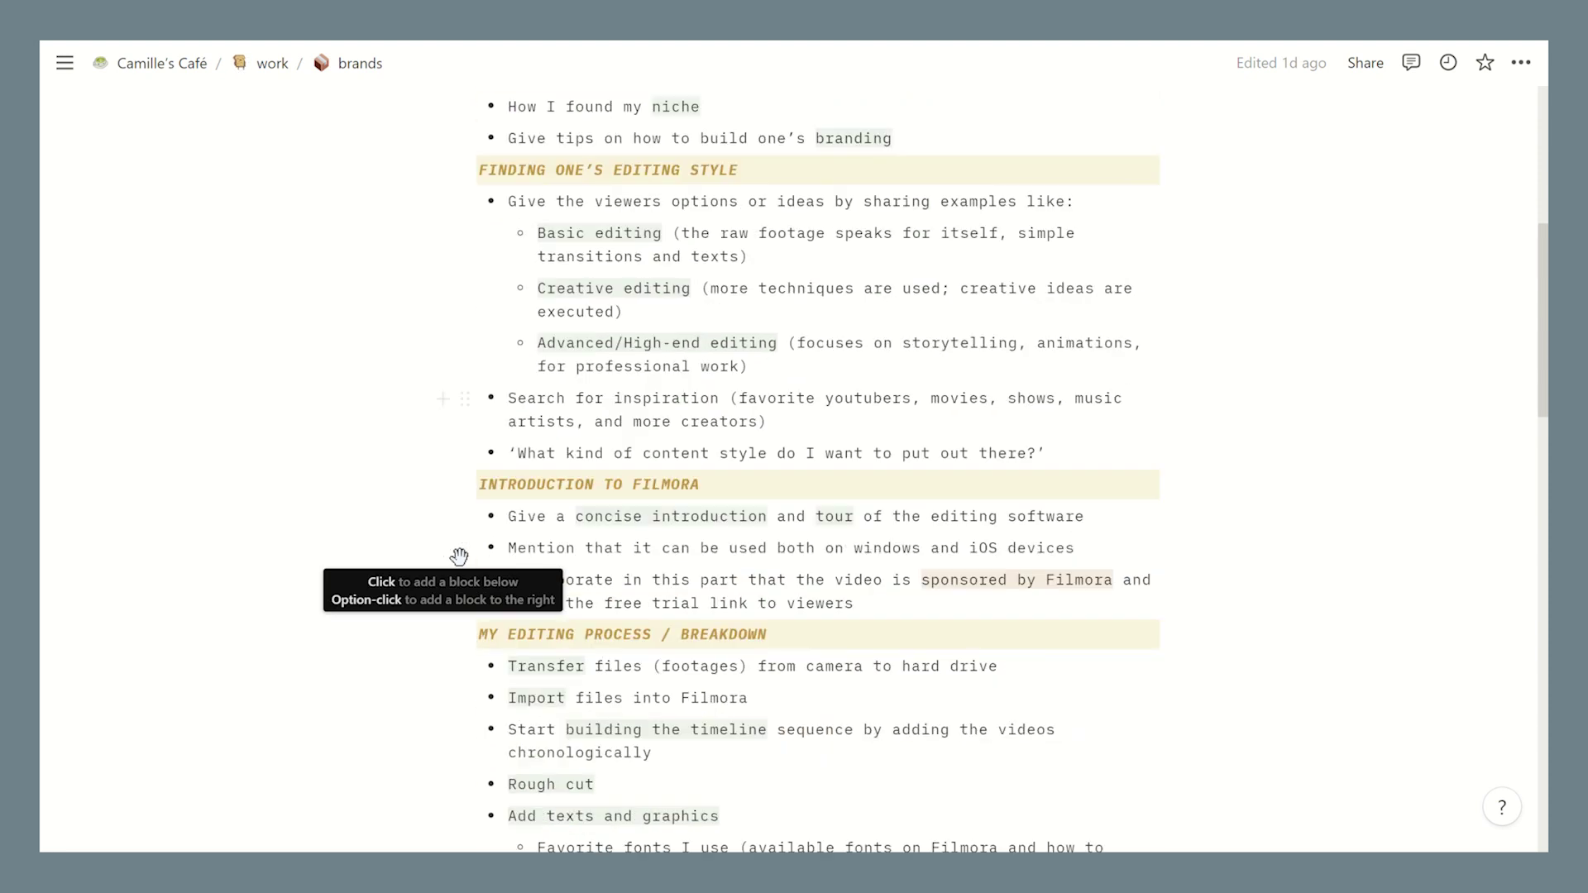
pyautogui.scroll(-9, 457, 556)
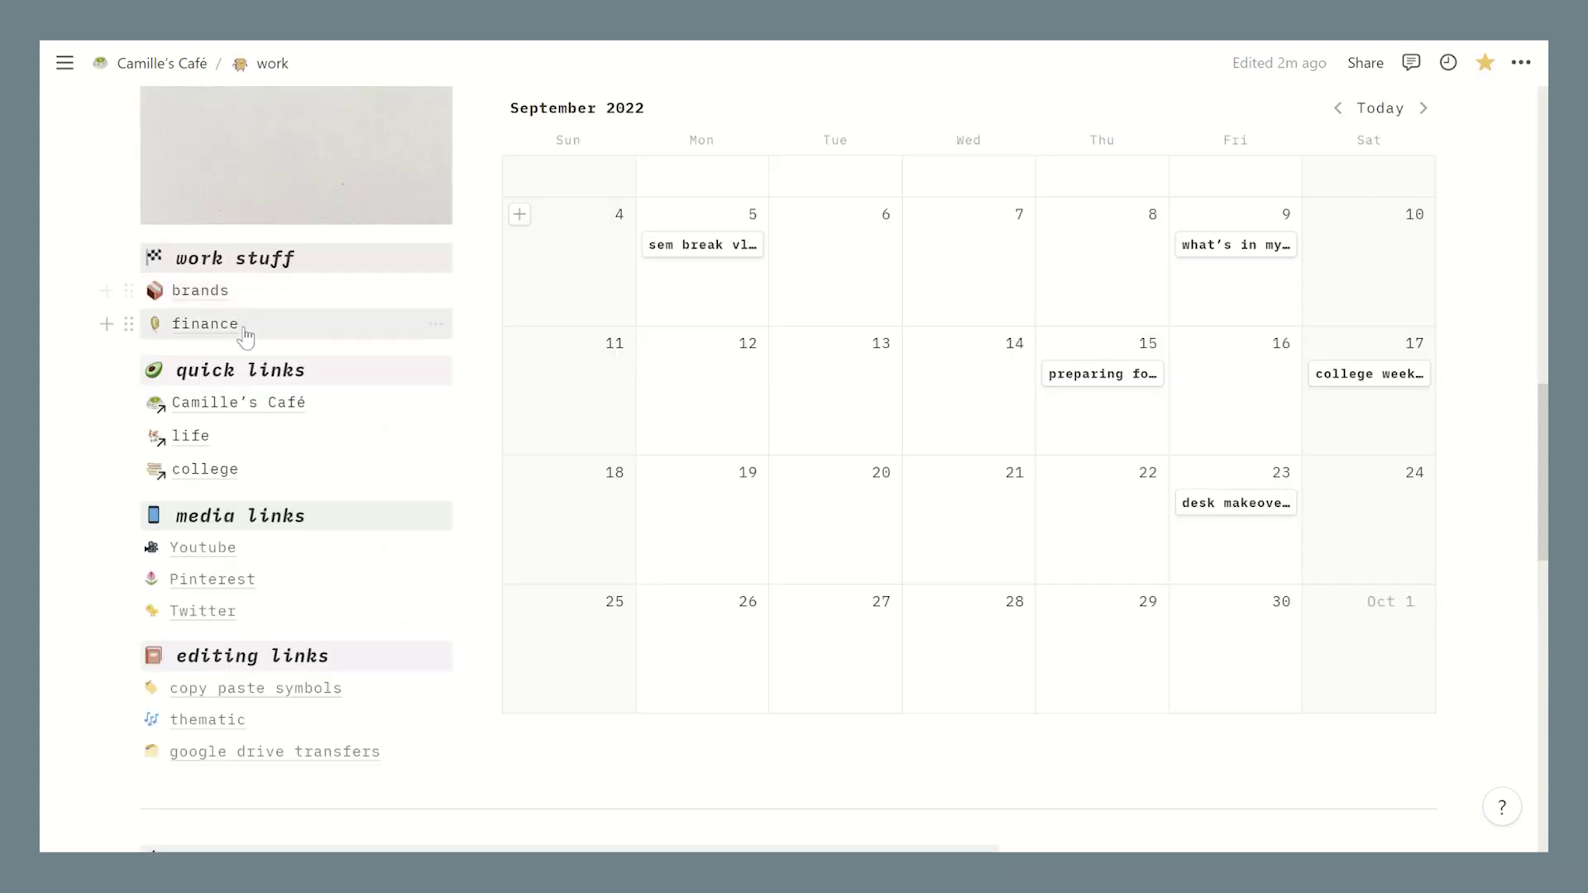
# - Open the finance page and type 'sept' into the second row's month cell
pyautogui.click(240, 332)
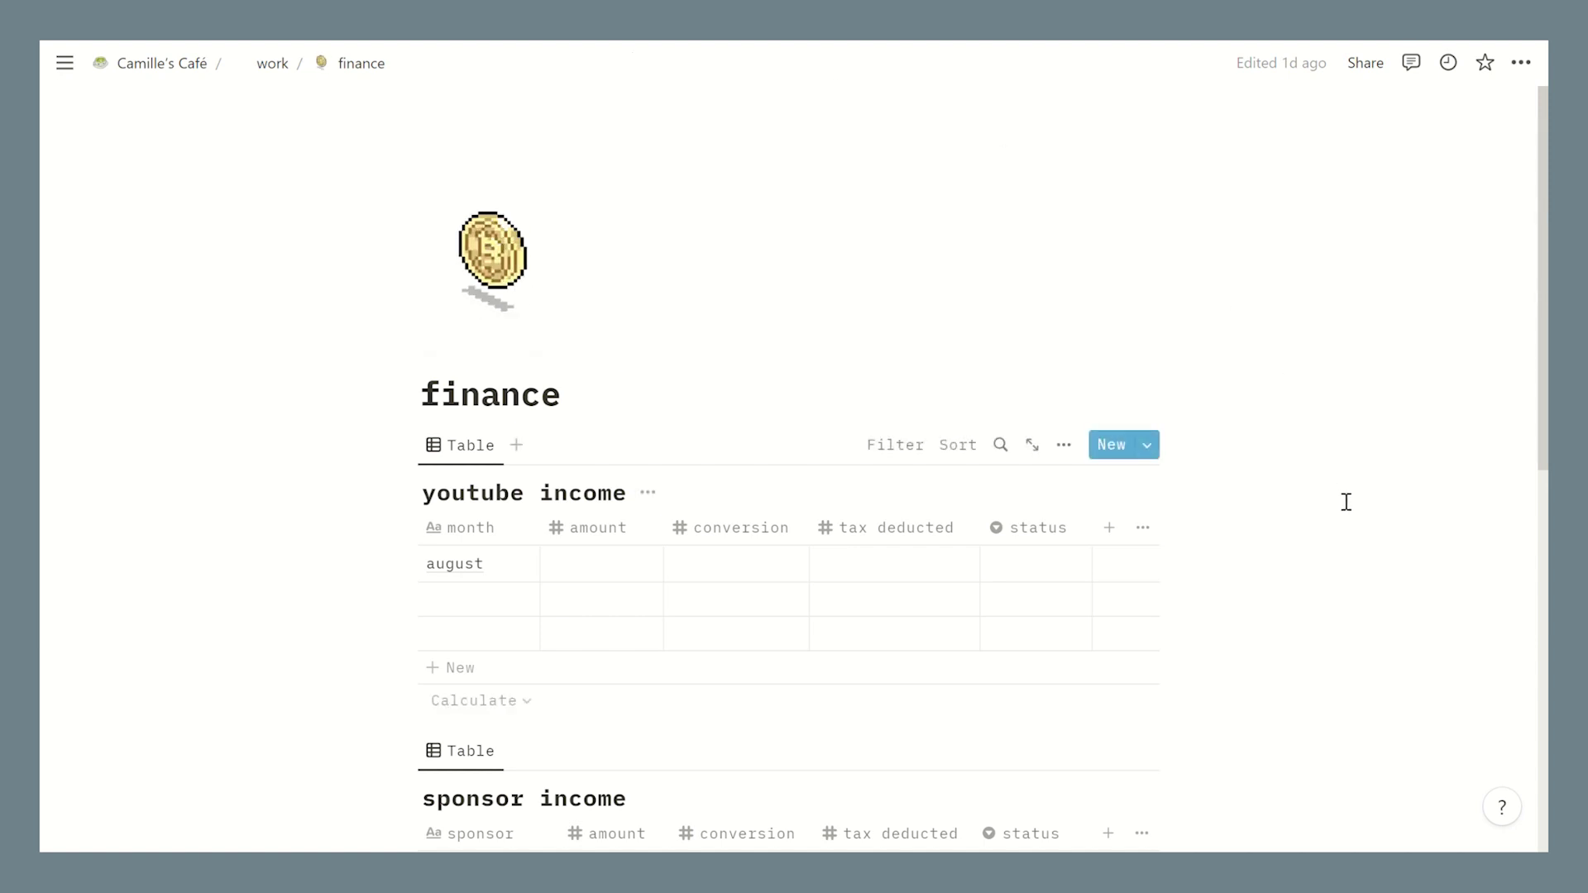
pyautogui.scroll(-4, 1348, 502)
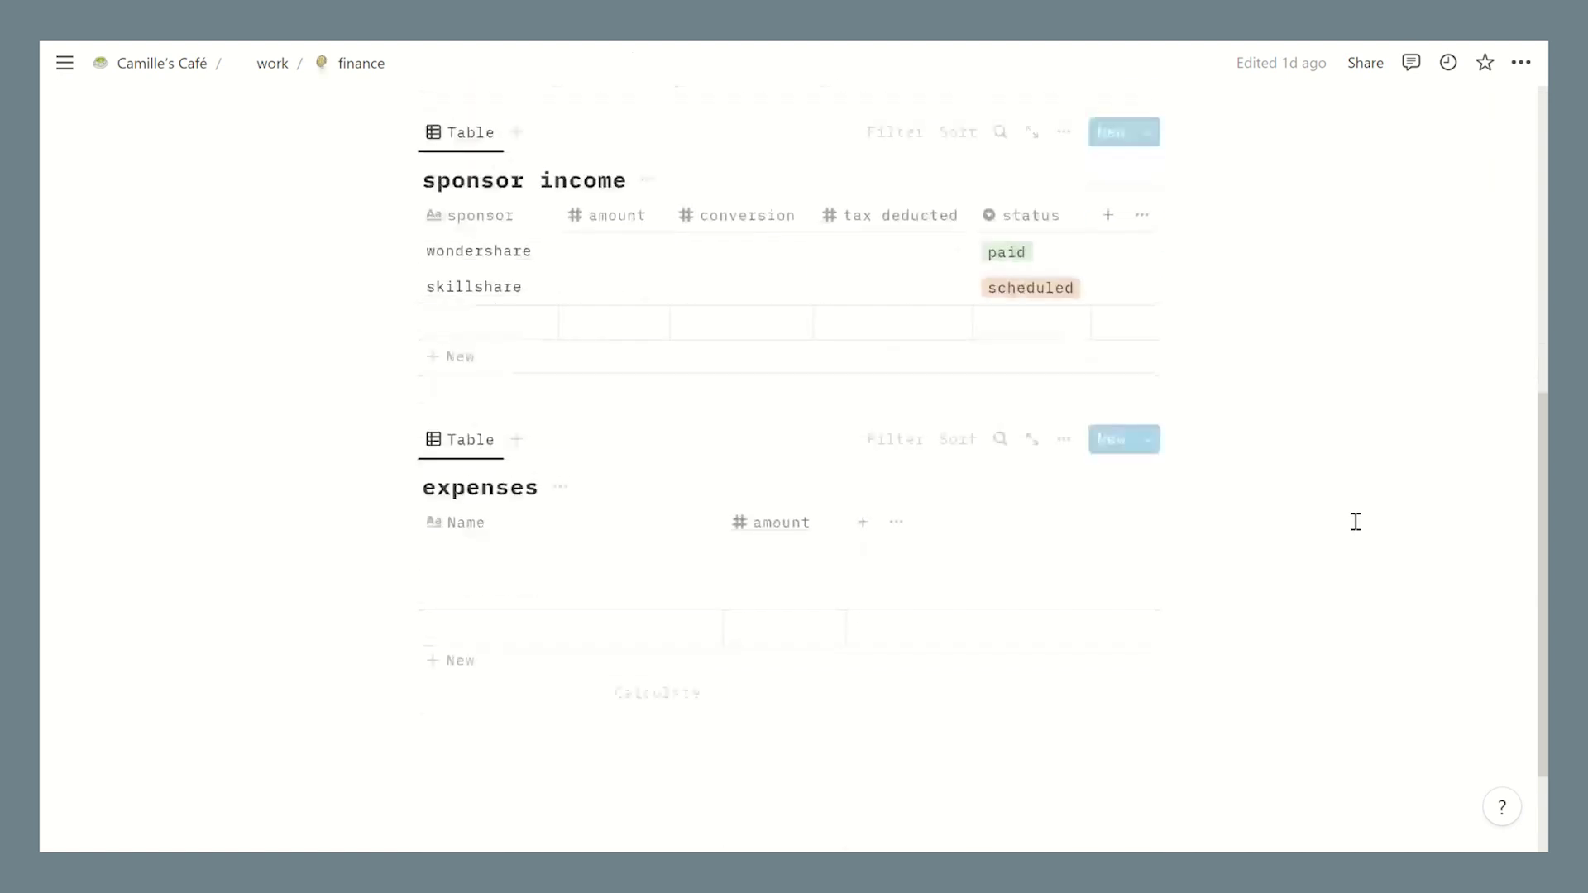
pyautogui.scroll(7, 1356, 522)
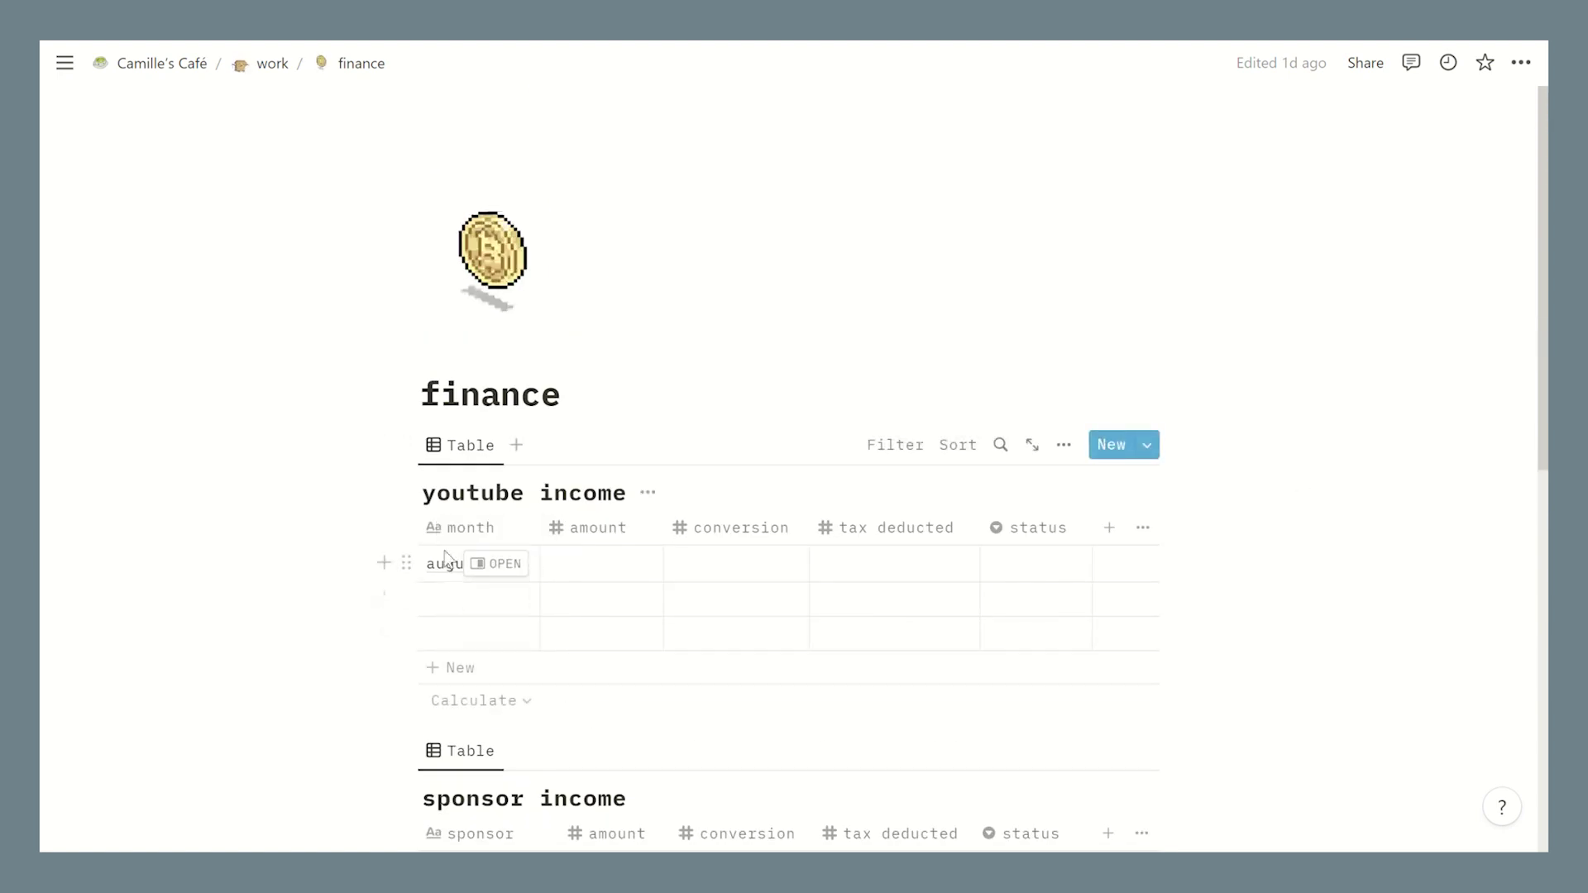
pyautogui.click(458, 606)
pyautogui.write('september')
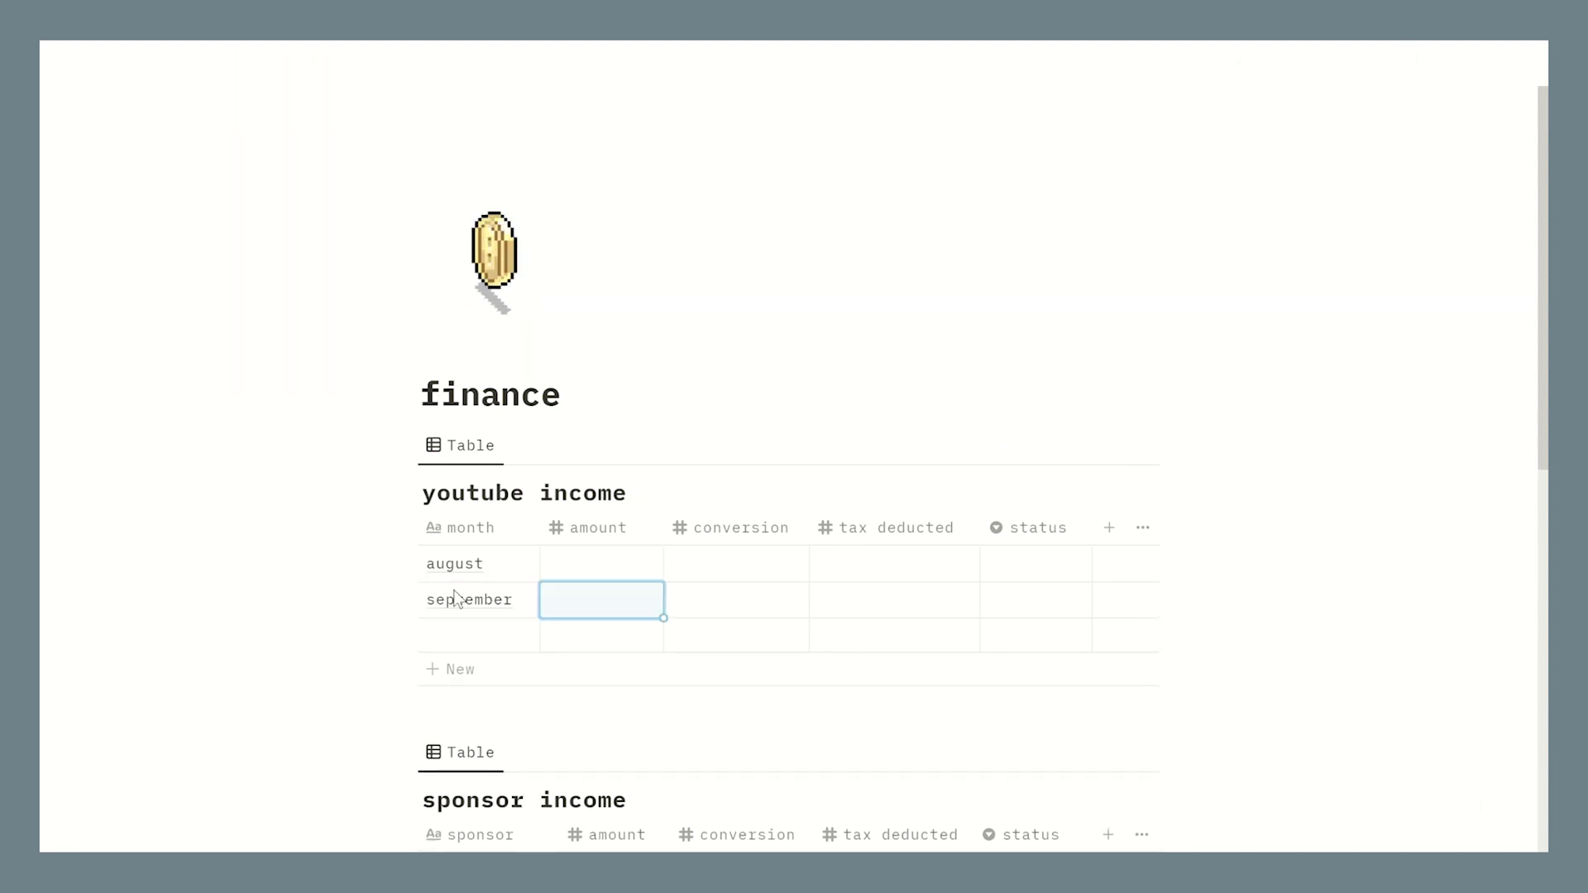
# - Step through August's amount, conversion and tax deducted cells, then dismiss its status options
pyautogui.click(614, 574)
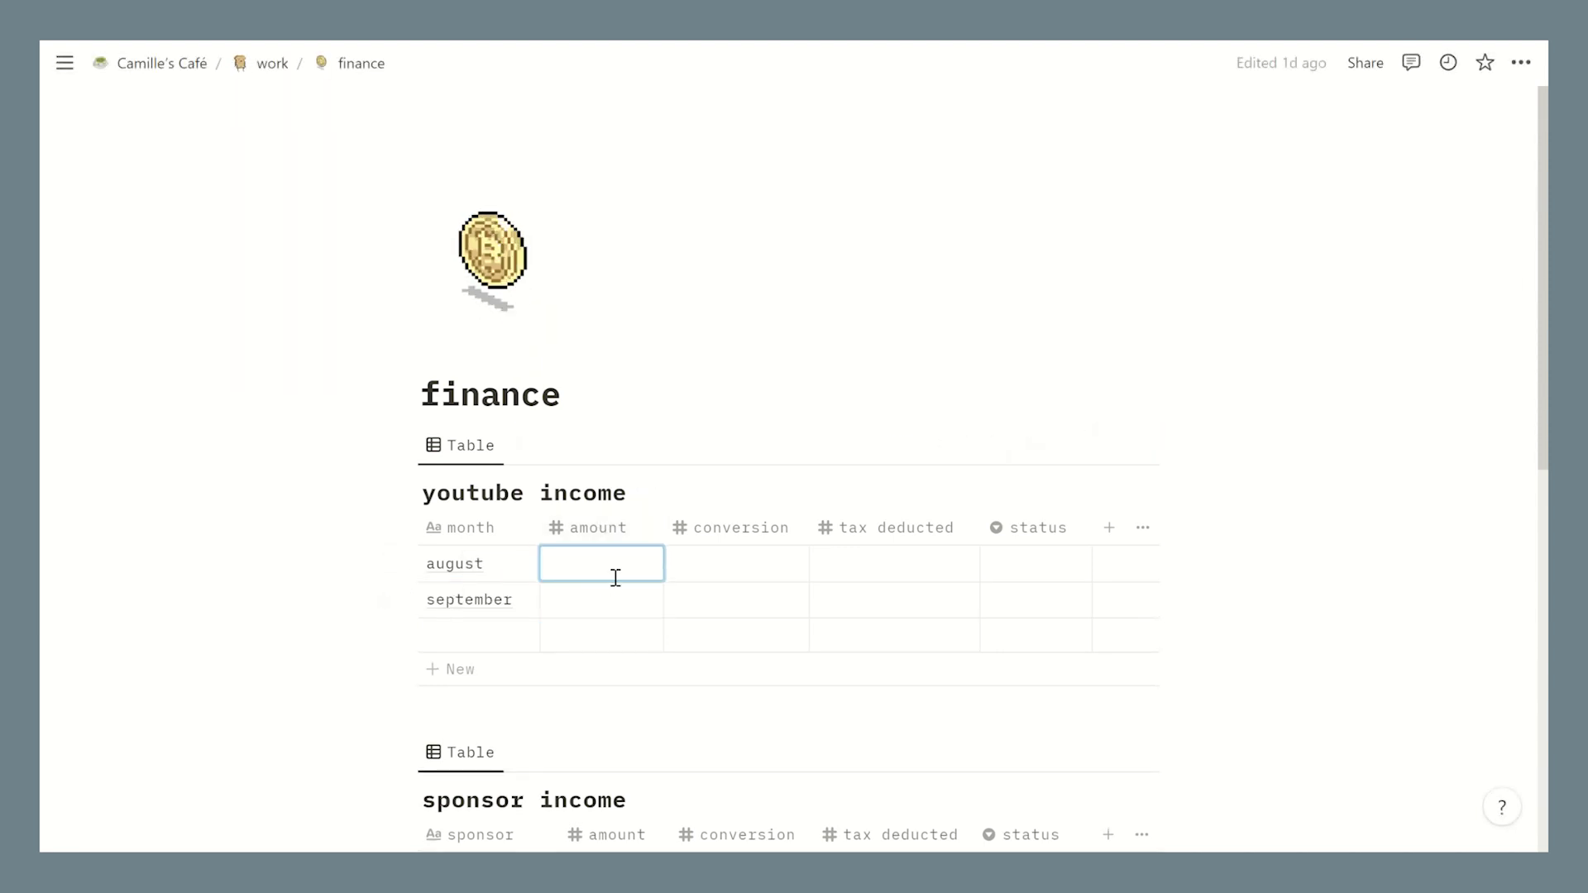
pyautogui.click(726, 566)
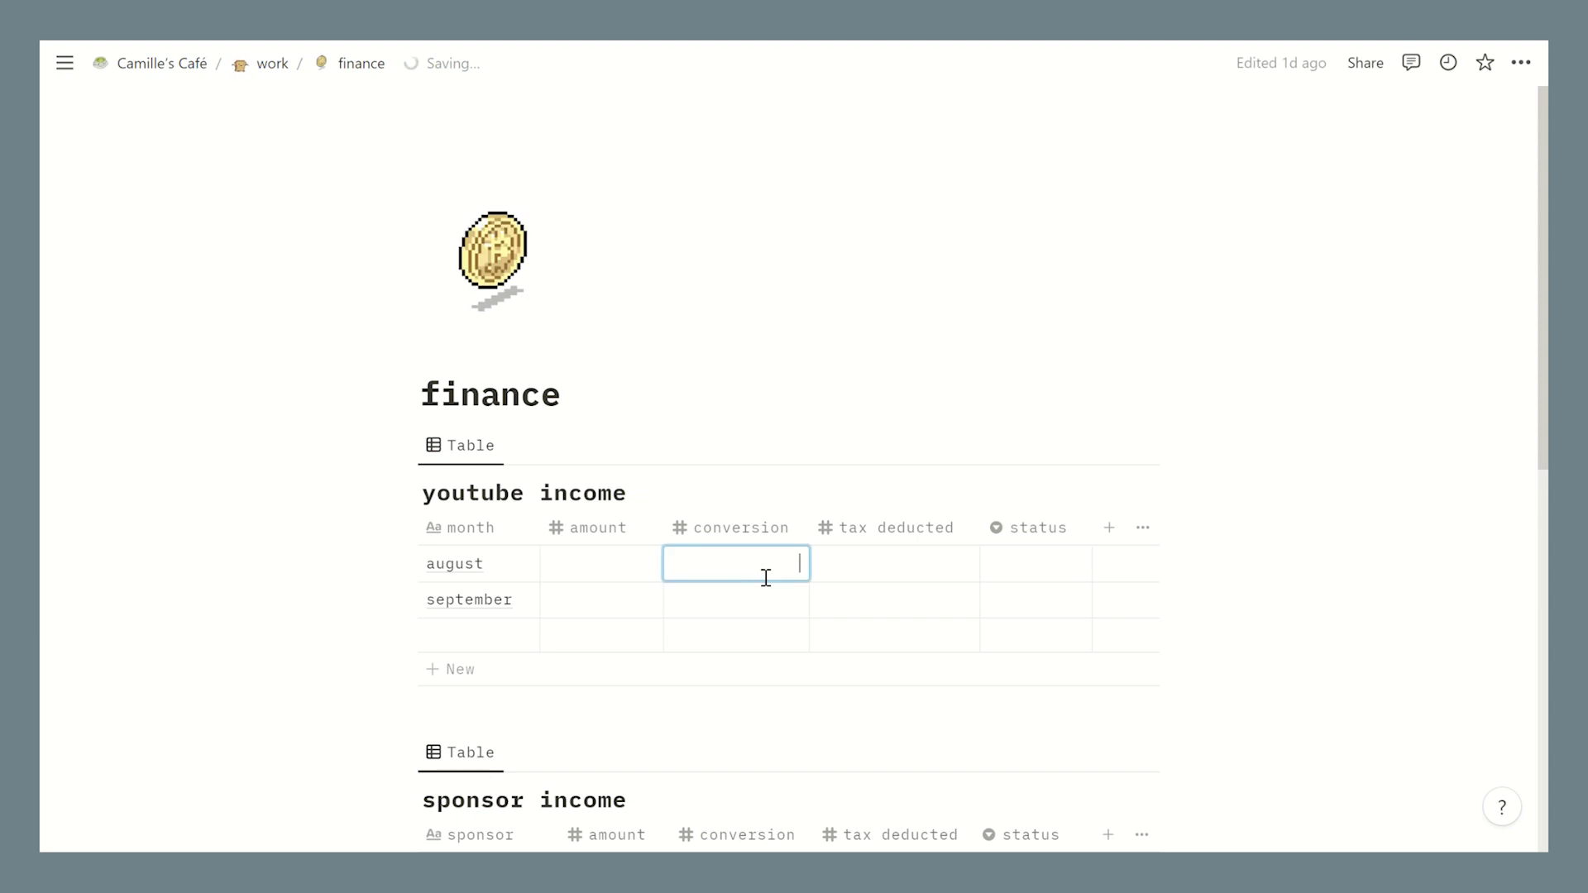
pyautogui.click(885, 565)
pyautogui.click(887, 564)
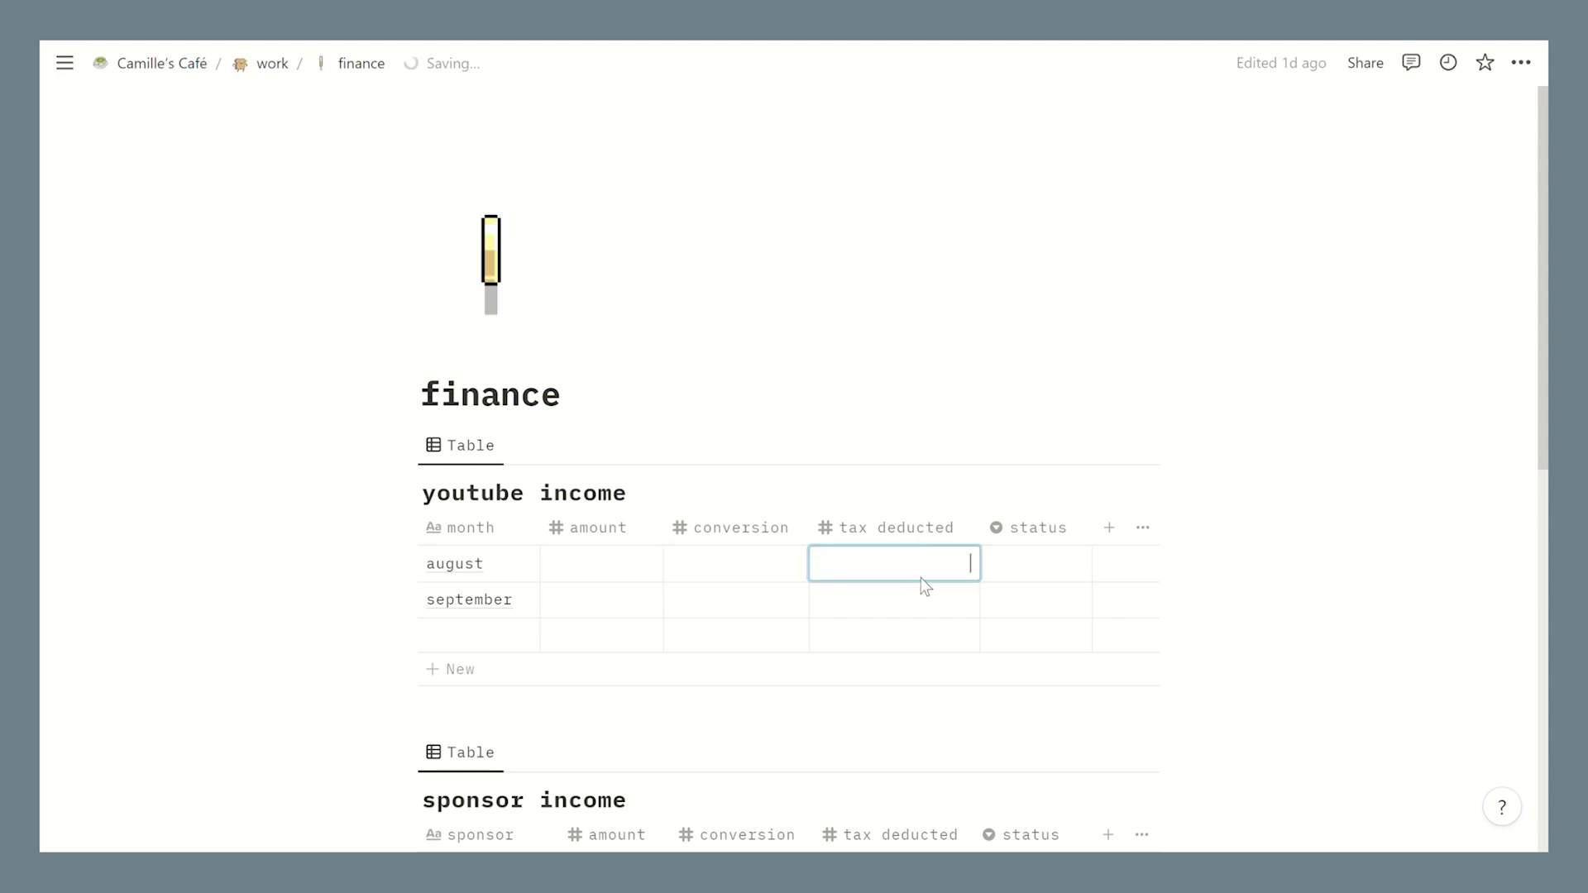
pyautogui.click(1035, 568)
pyautogui.click(1038, 570)
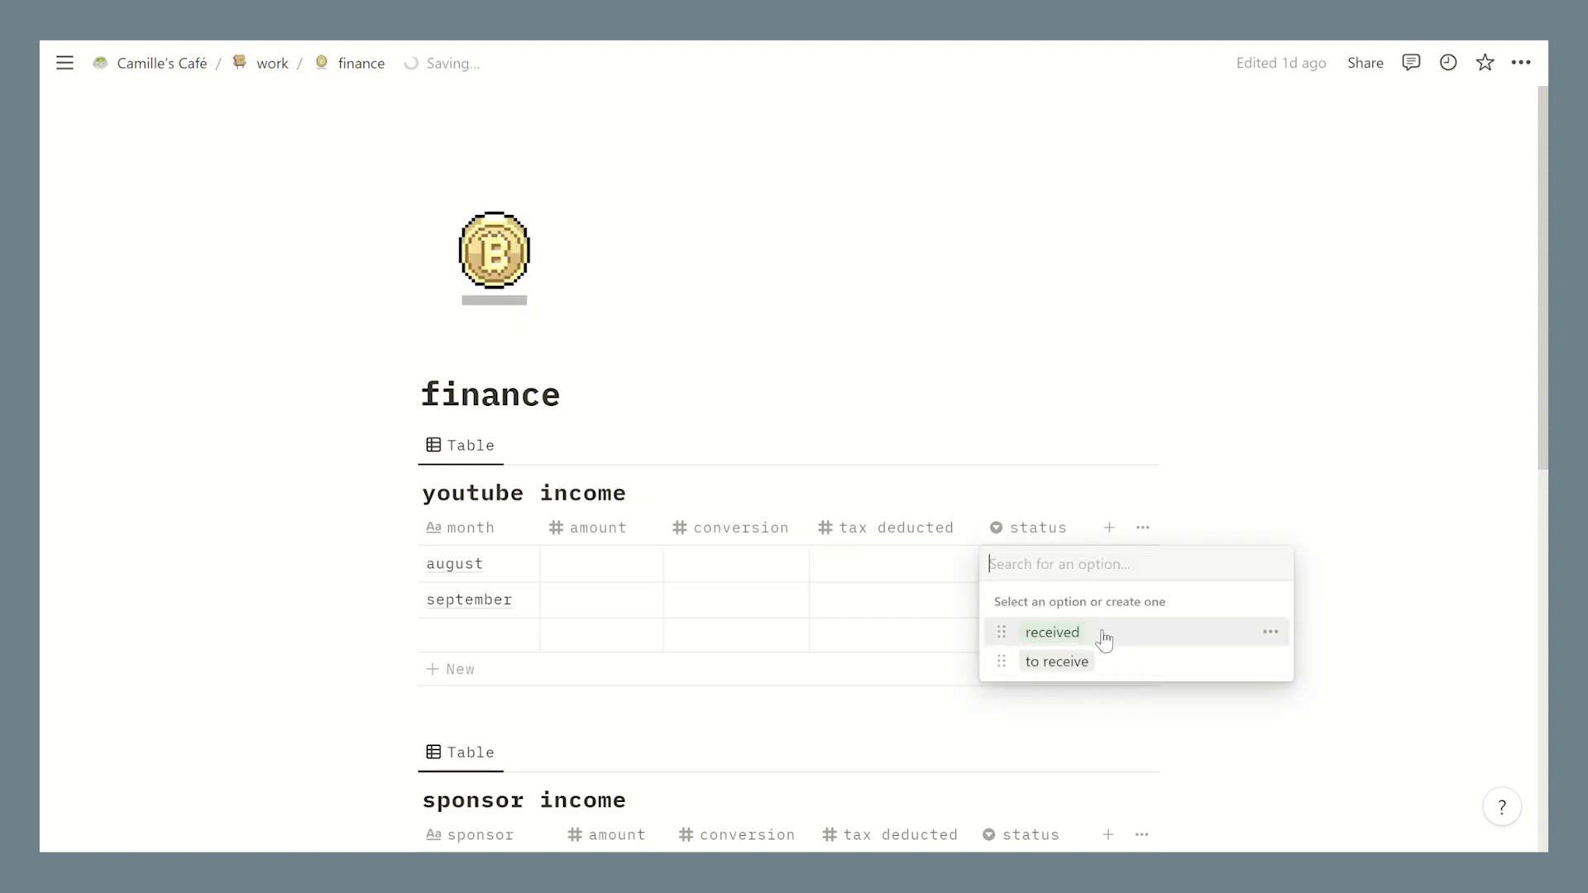
pyautogui.click(1439, 603)
pyautogui.click(1440, 603)
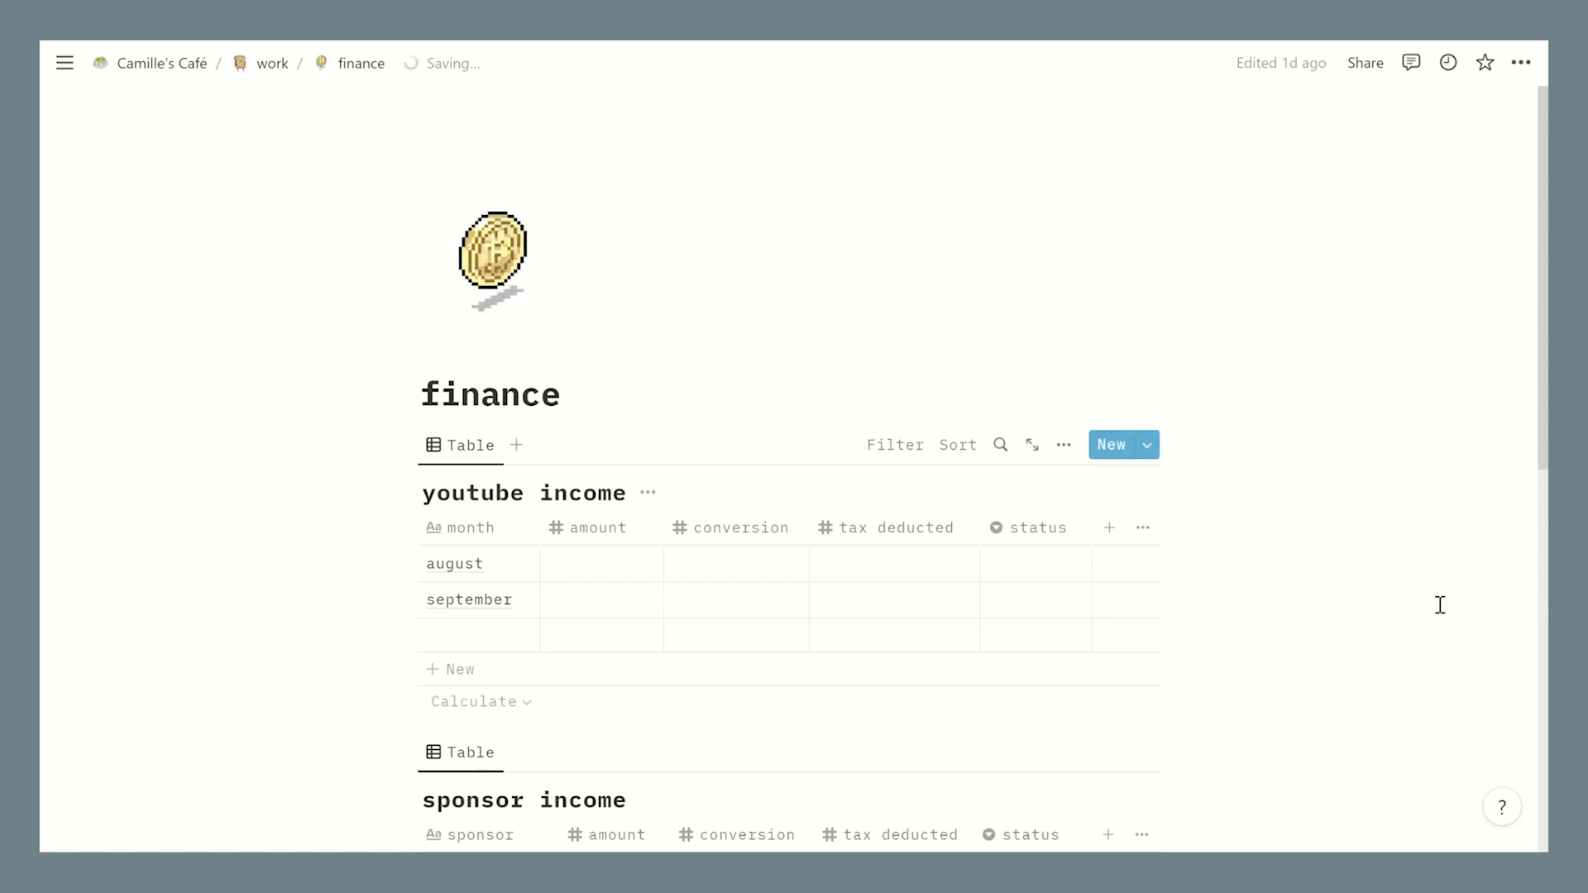
pyautogui.scroll(-2, 1440, 605)
# - Check Wondershare's payment status in the sponsor table, leaving it as paid, and scroll below
pyautogui.scroll(-4, 1440, 605)
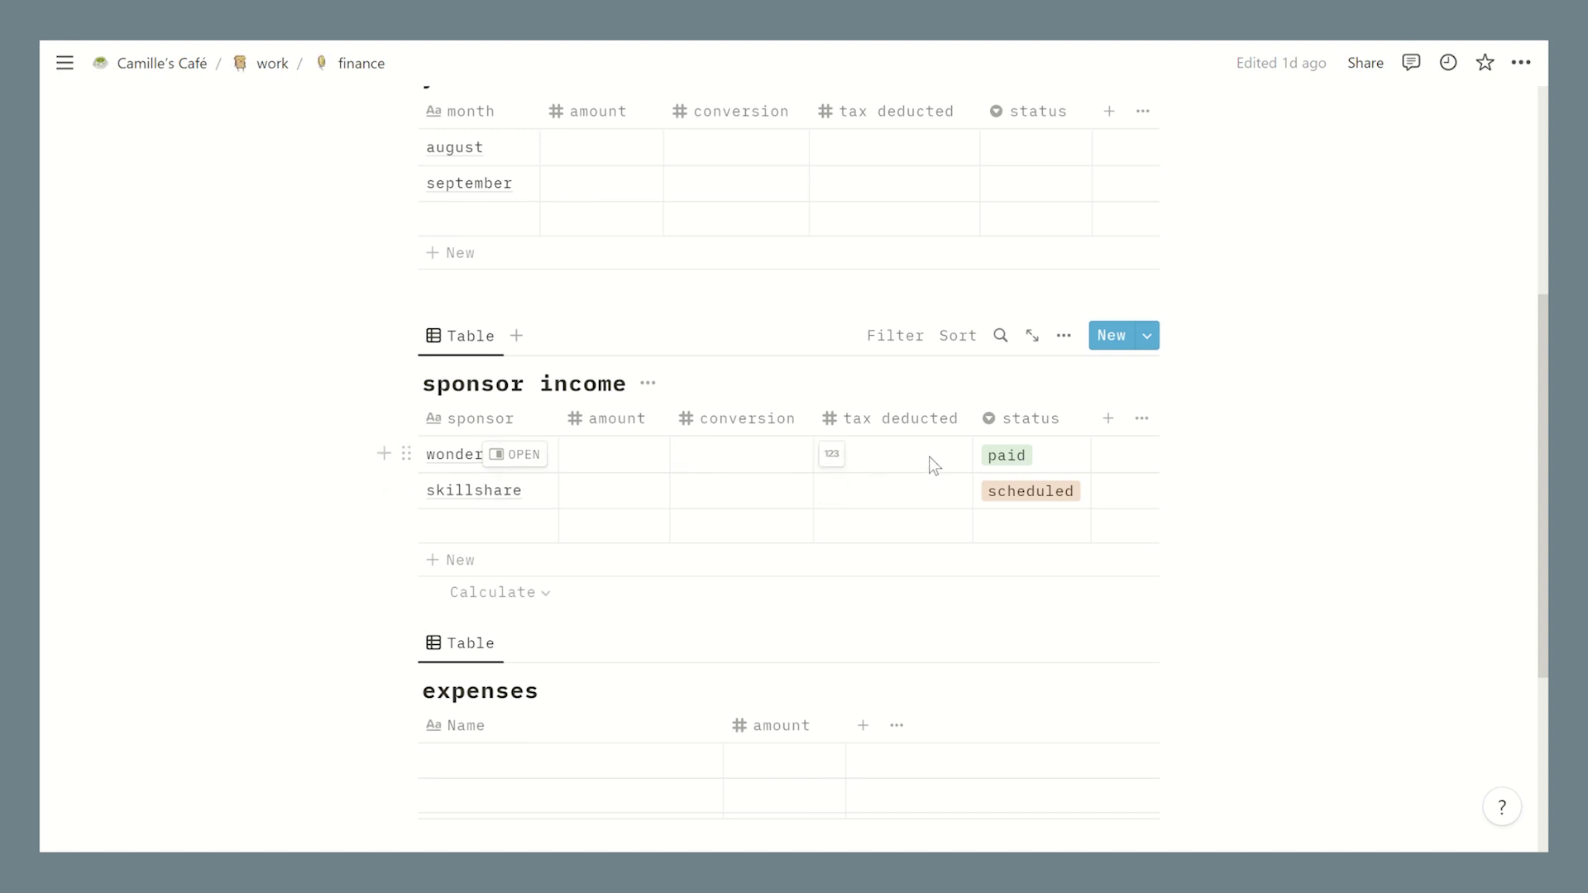
pyautogui.click(1049, 458)
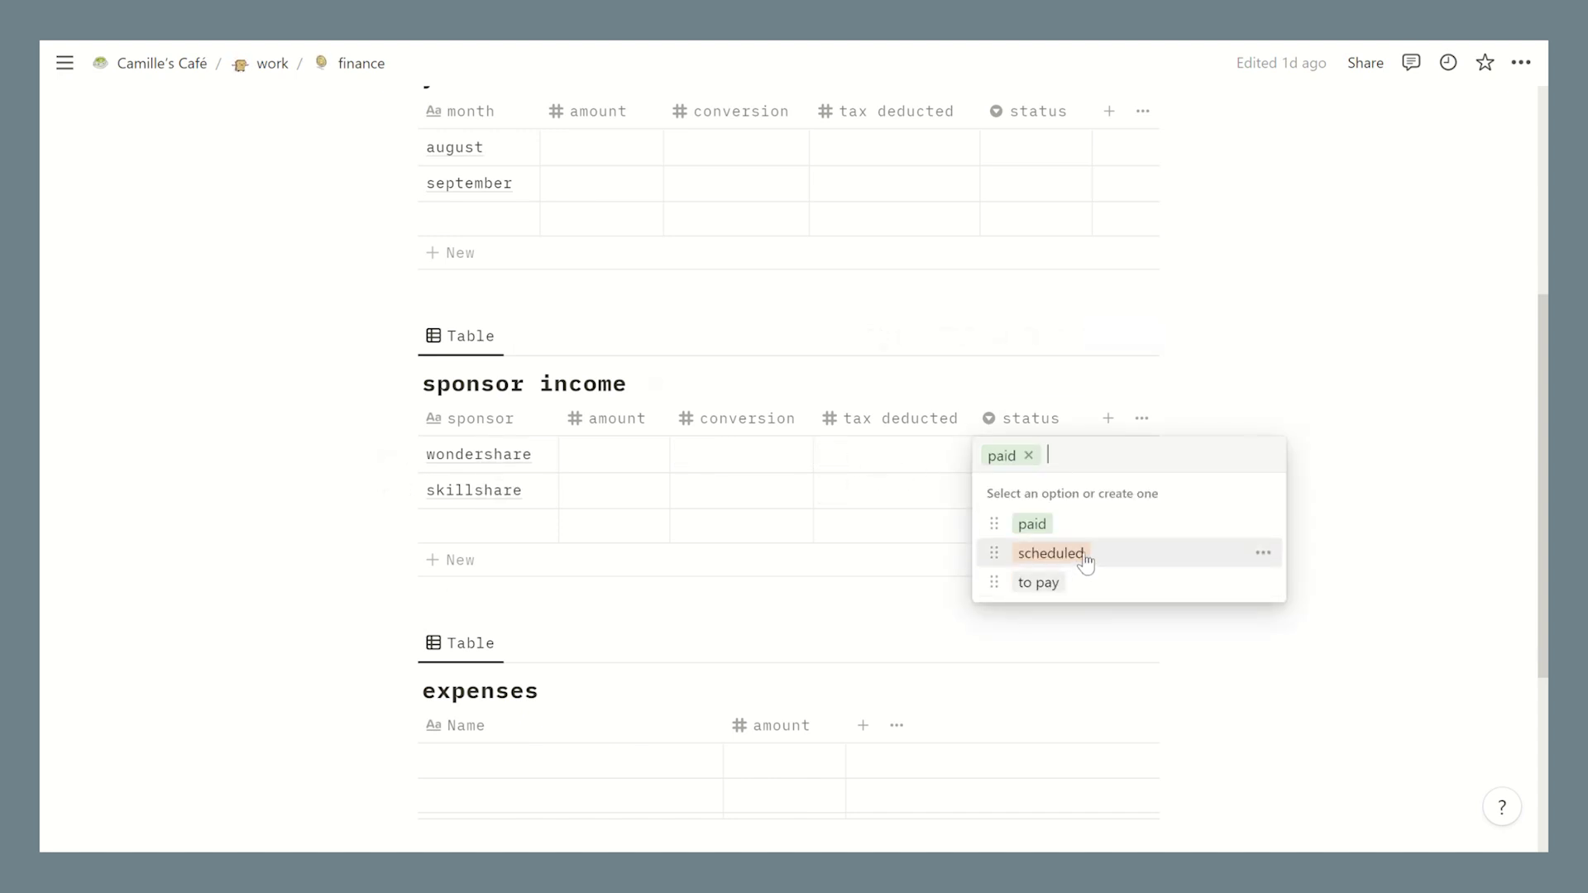
pyautogui.click(1443, 479)
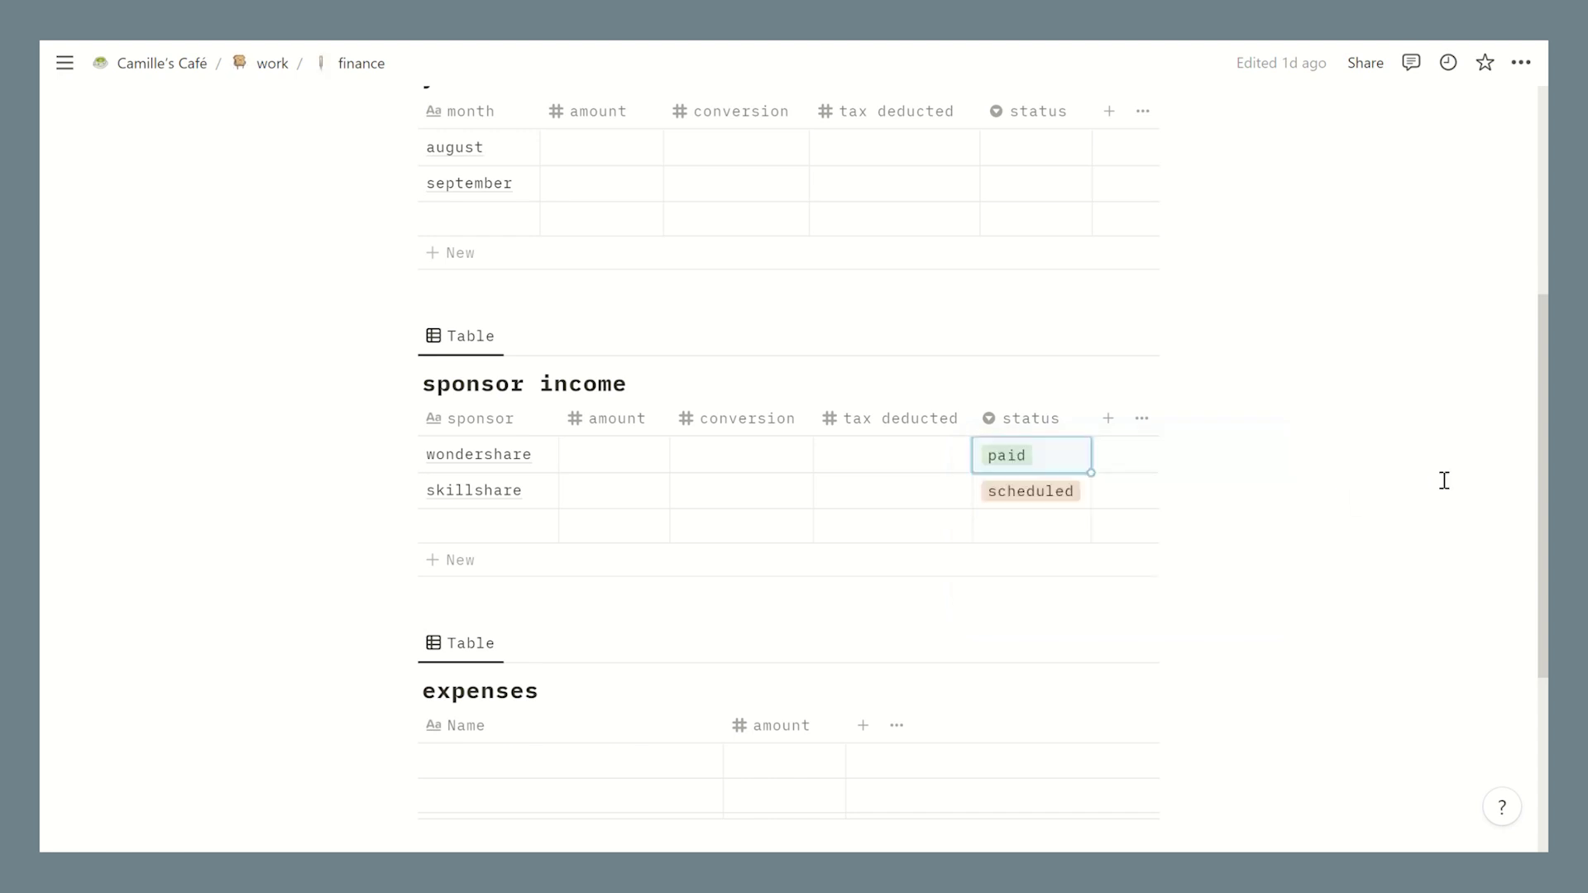
pyautogui.scroll(-4, 1416, 475)
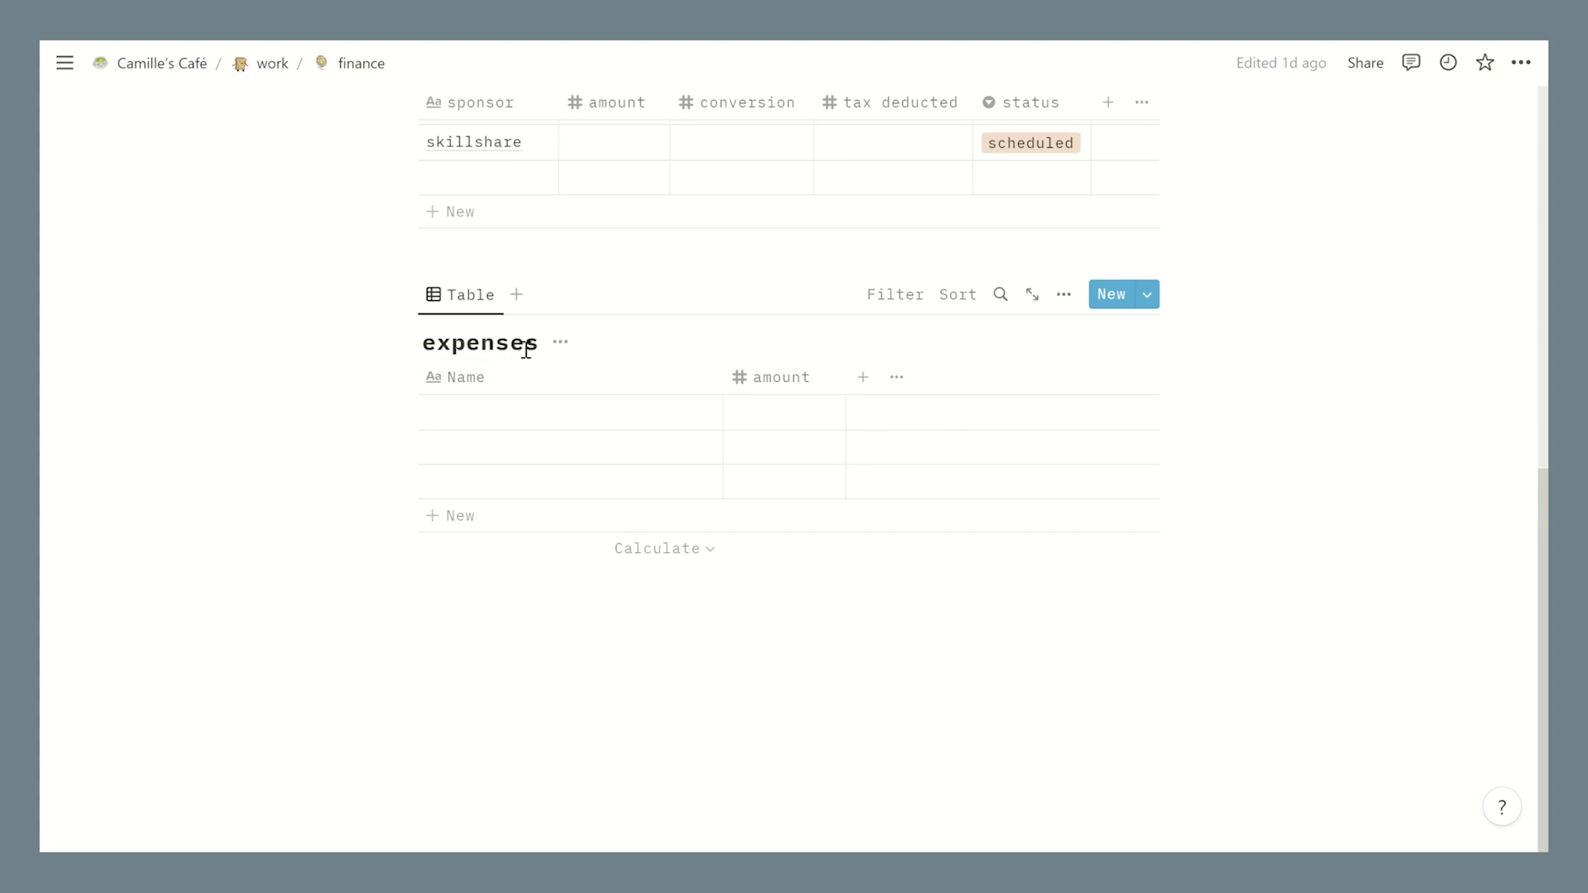
# - Log 'iphone case from shopee' at ₱250.00 and set the amount column footer to Sum
pyautogui.click(487, 427)
pyautogui.write('iphone case from shopee')
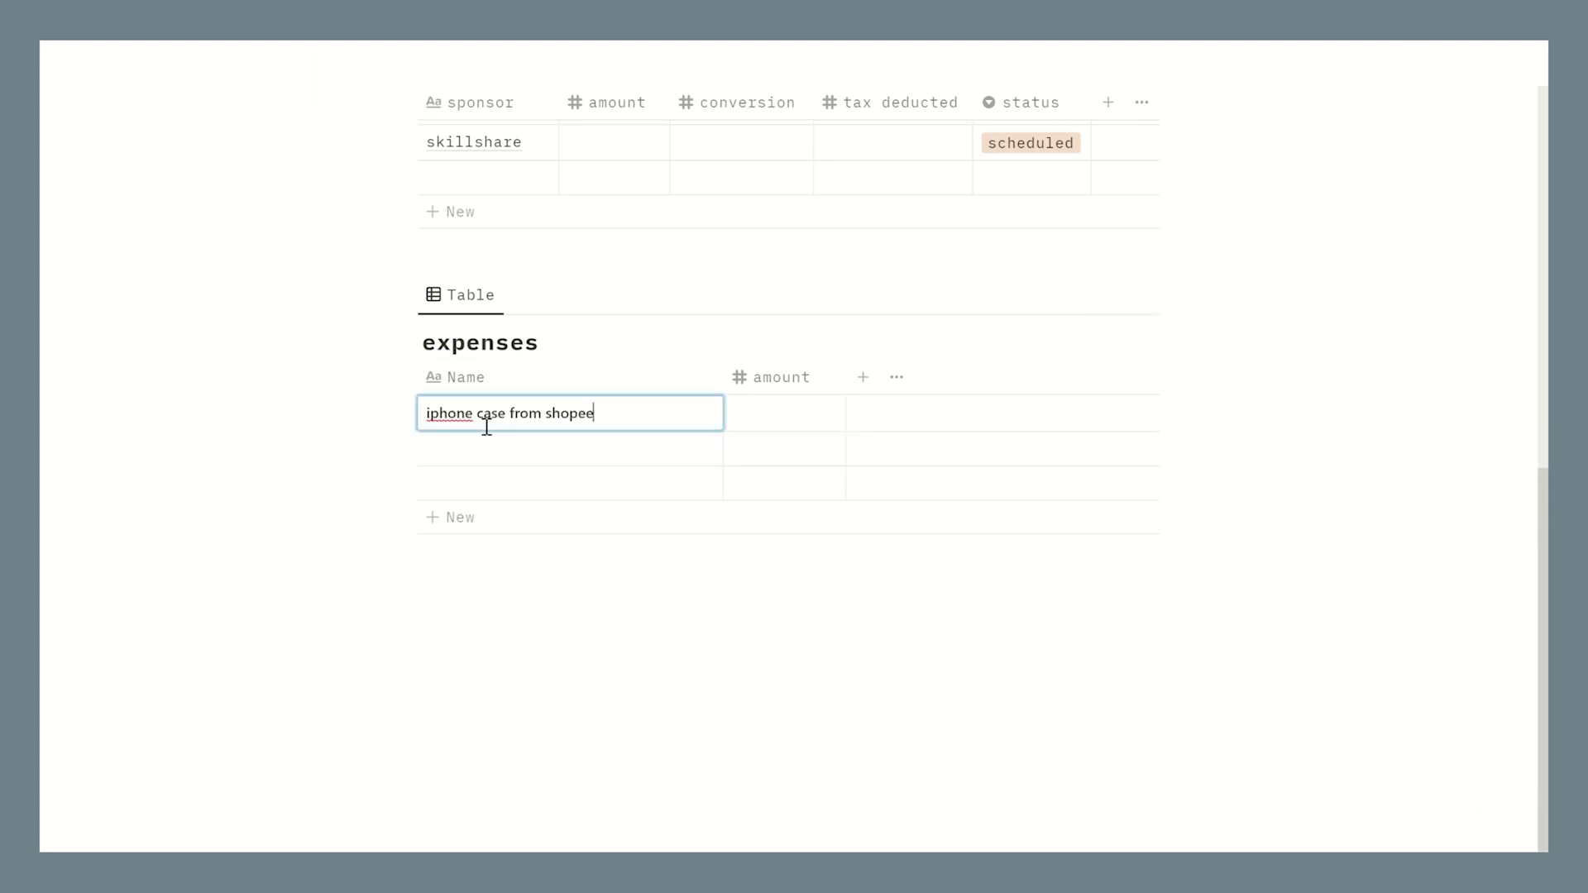
pyautogui.press('Tab')
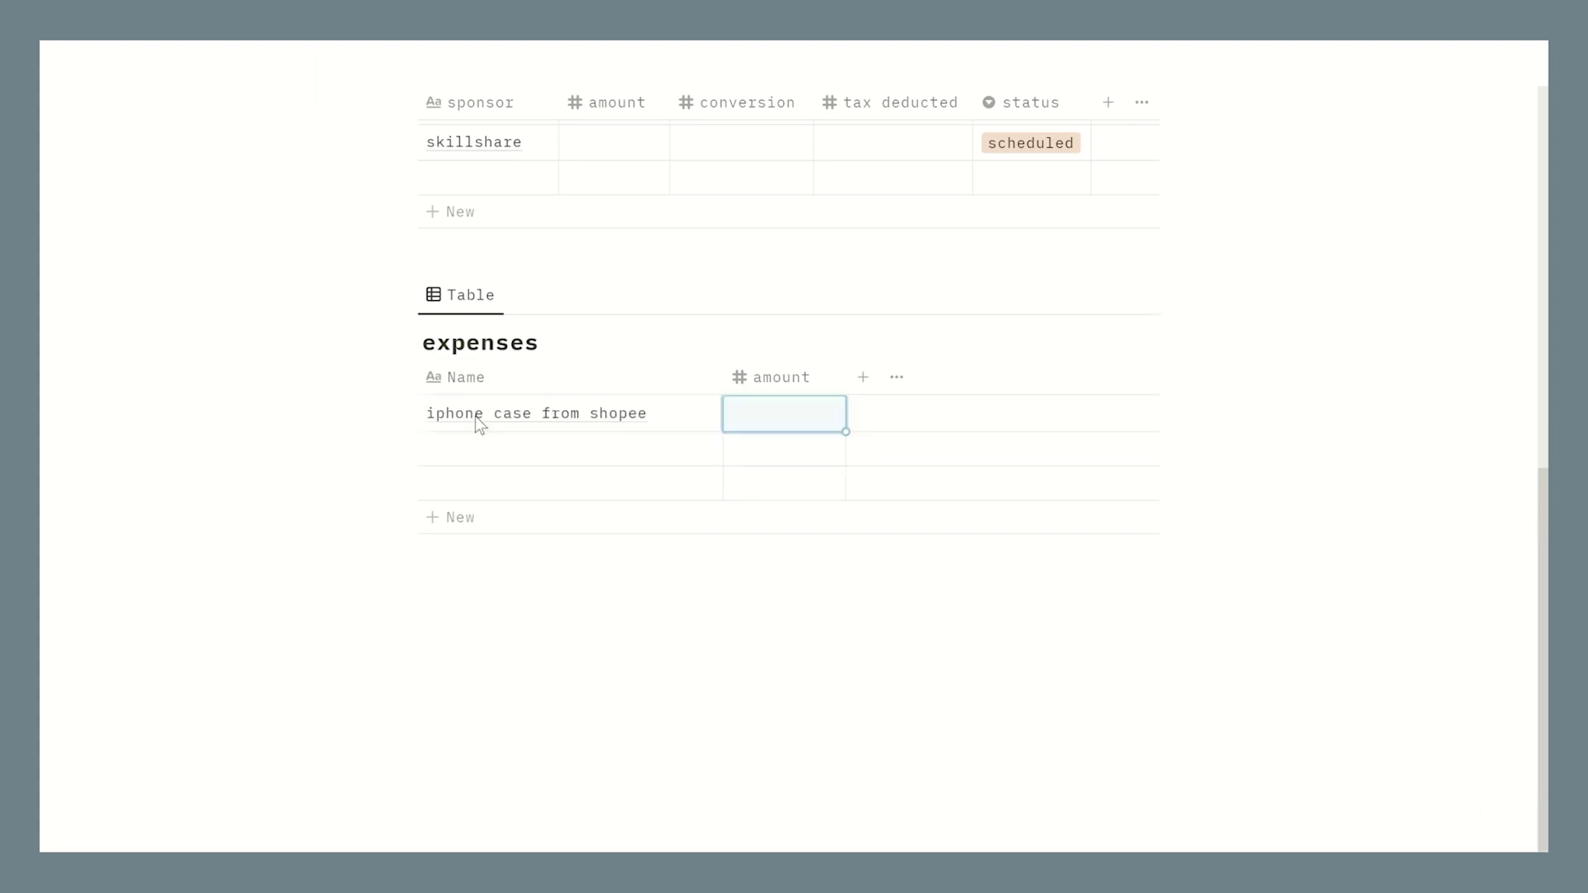
pyautogui.write('250')
pyautogui.press('Return')
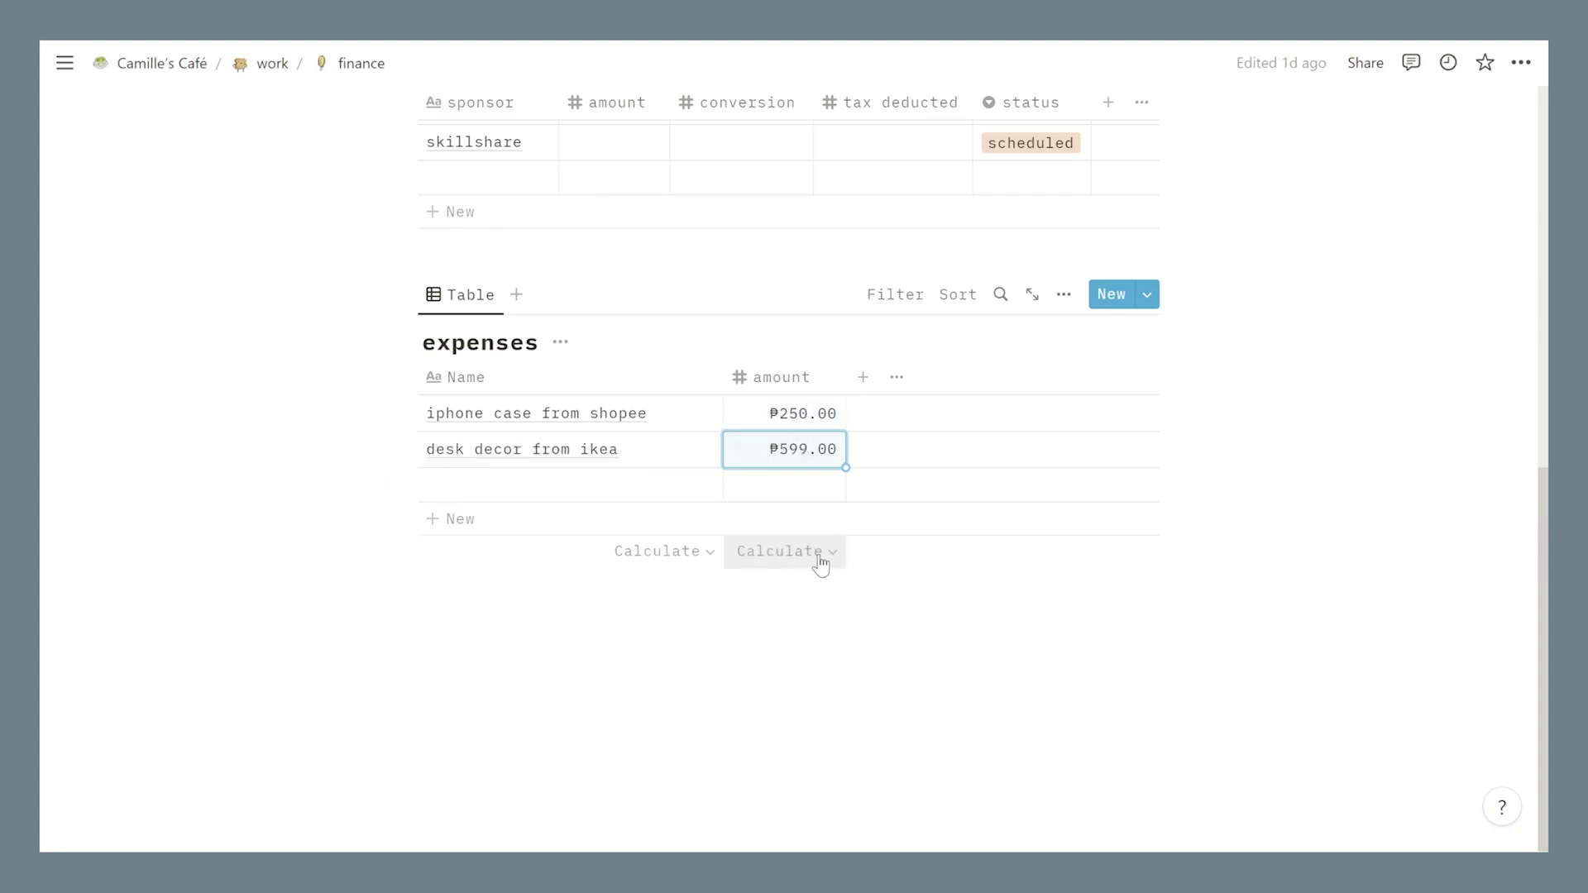
pyautogui.click(821, 565)
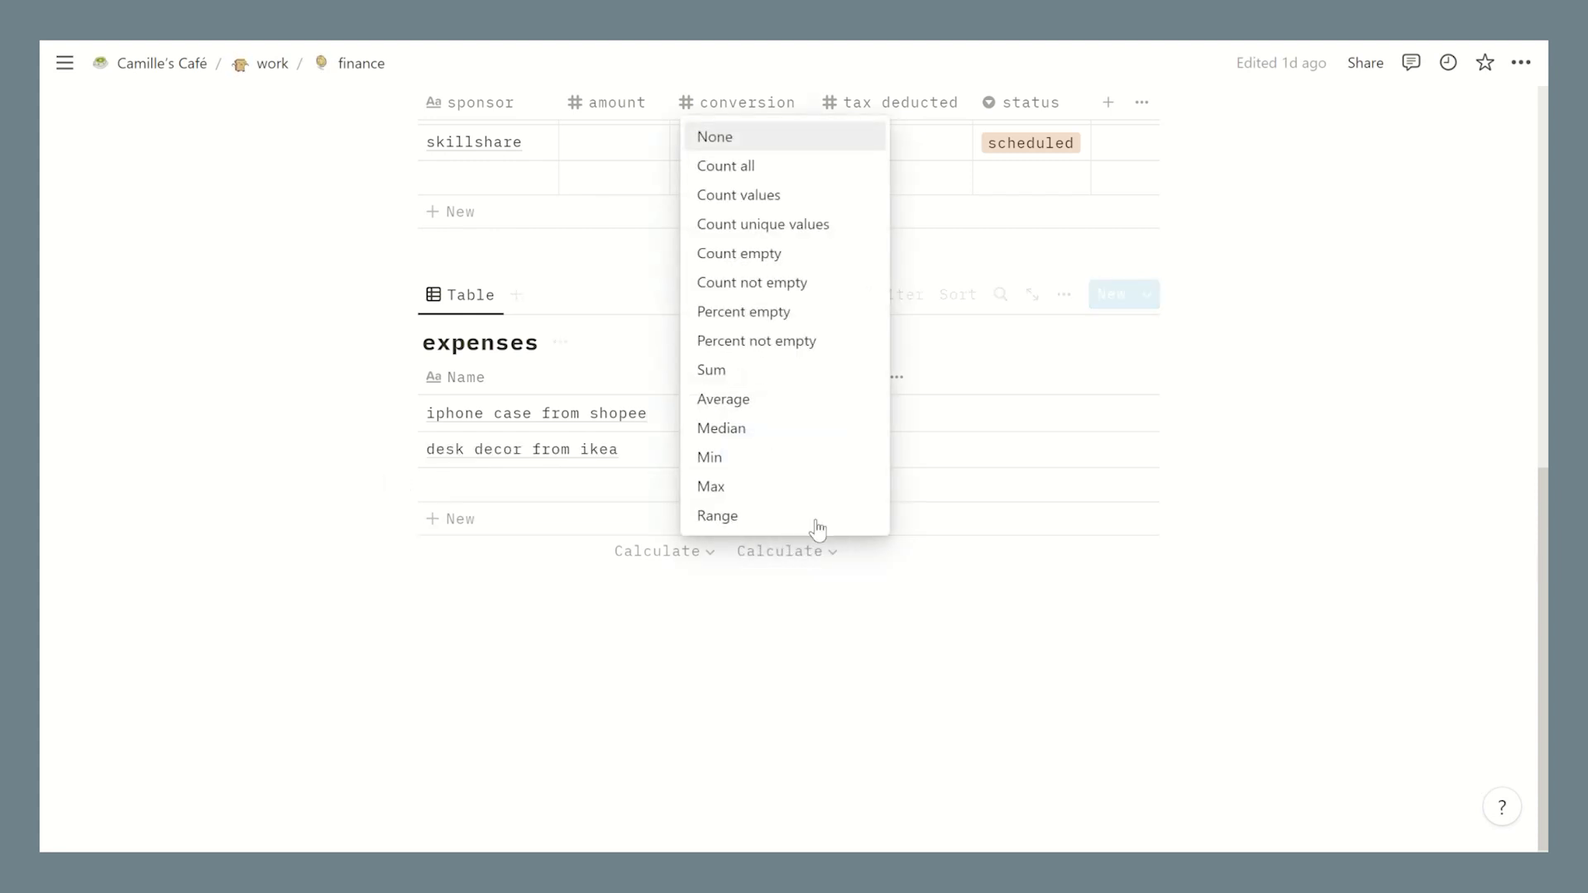
pyautogui.click(782, 370)
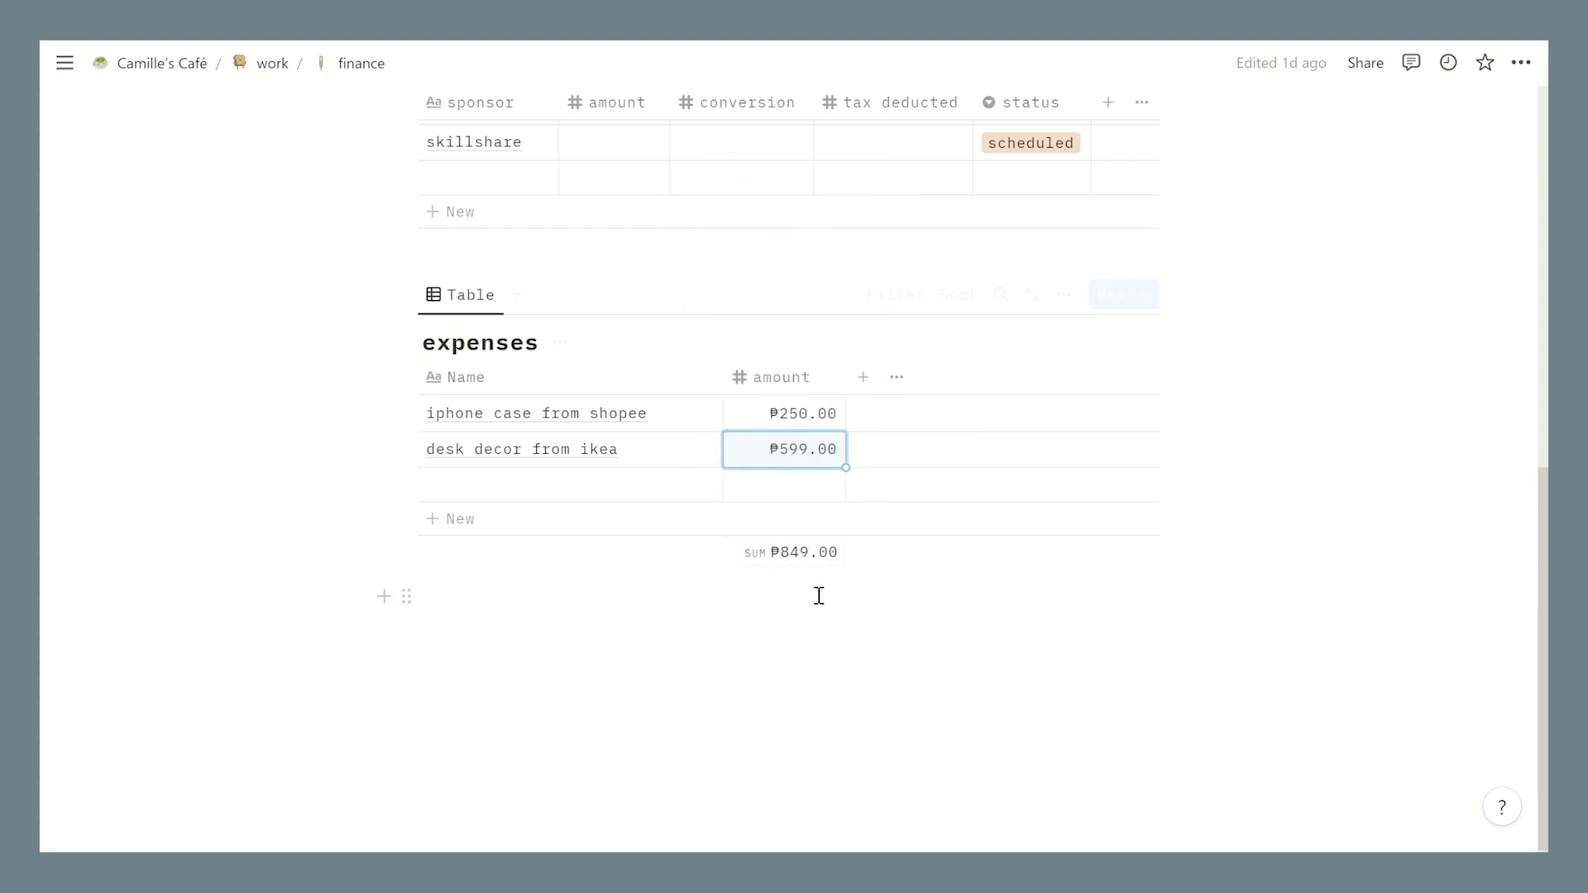
# - Rename the table to 'august expenses' and go back to the work page
pyautogui.click(431, 355)
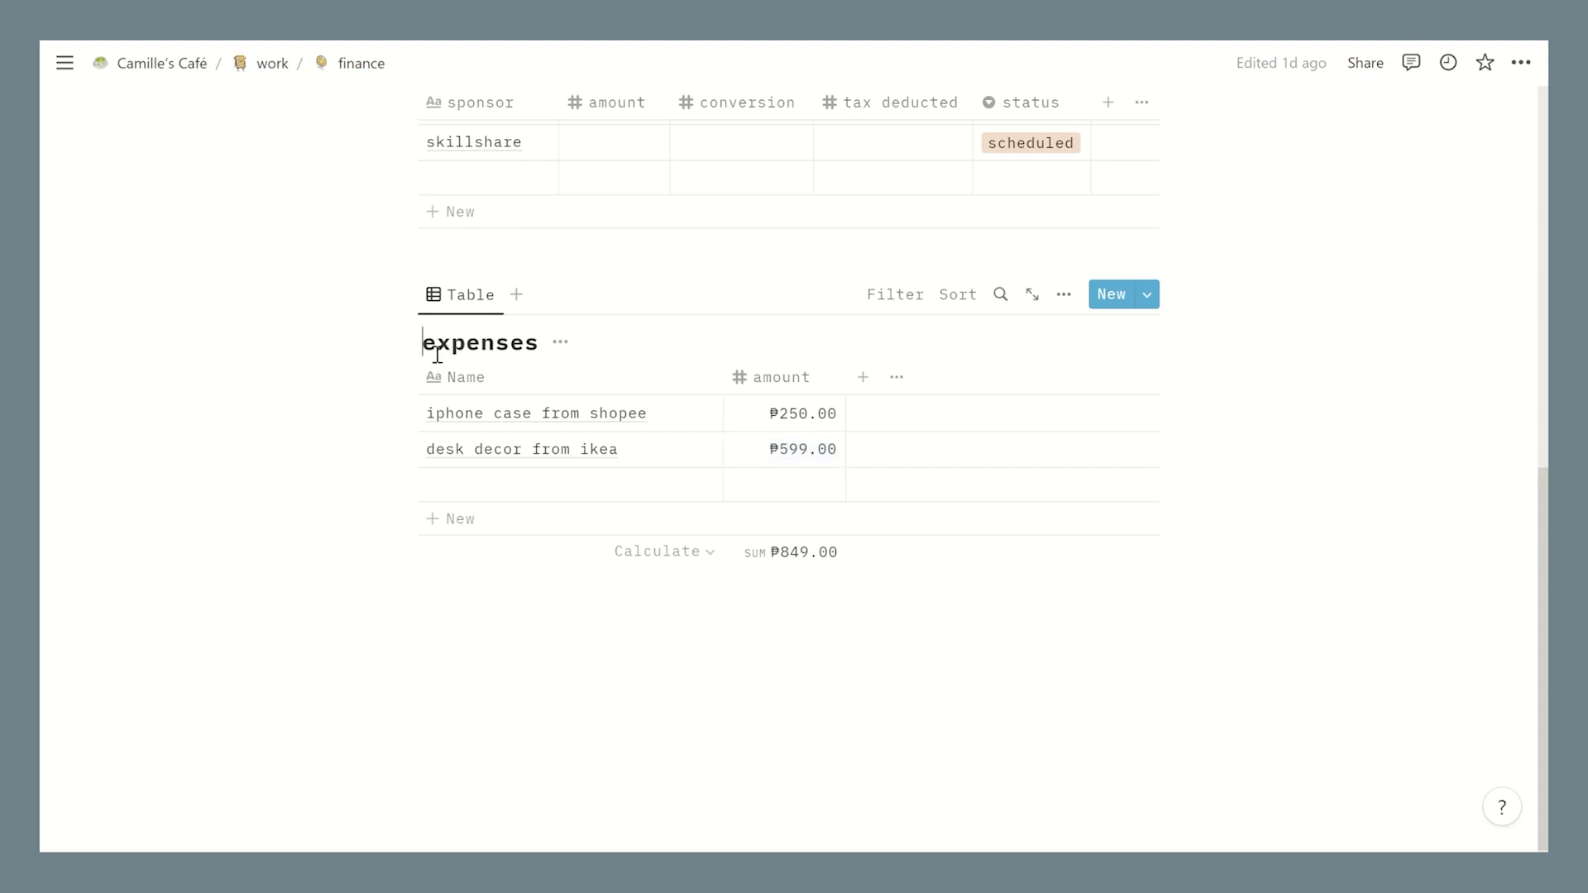
pyautogui.write('august')
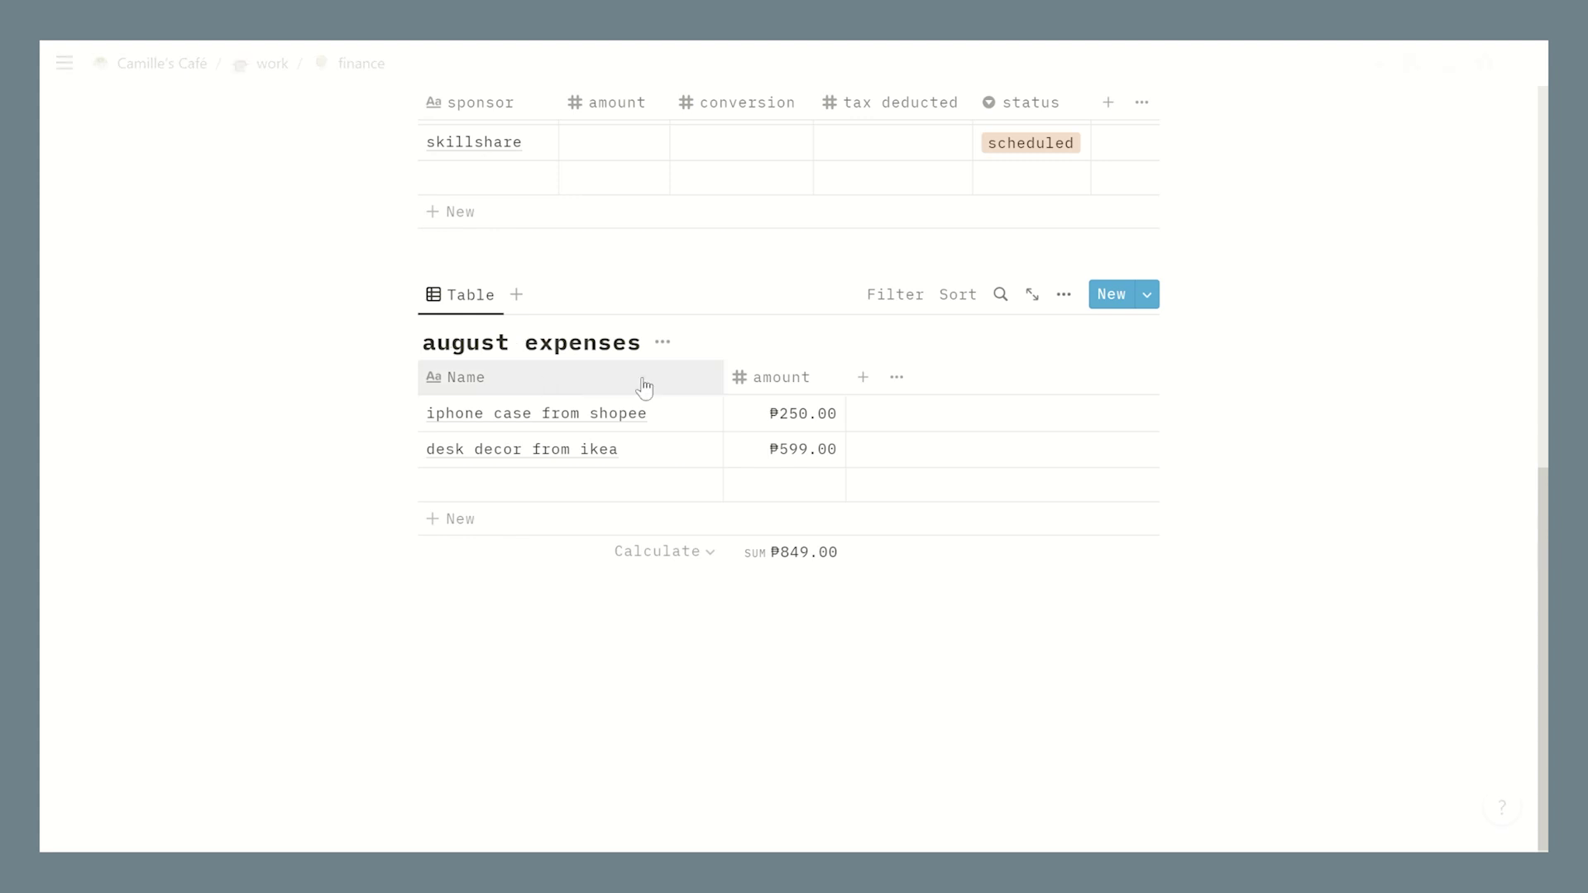
pyautogui.click(660, 595)
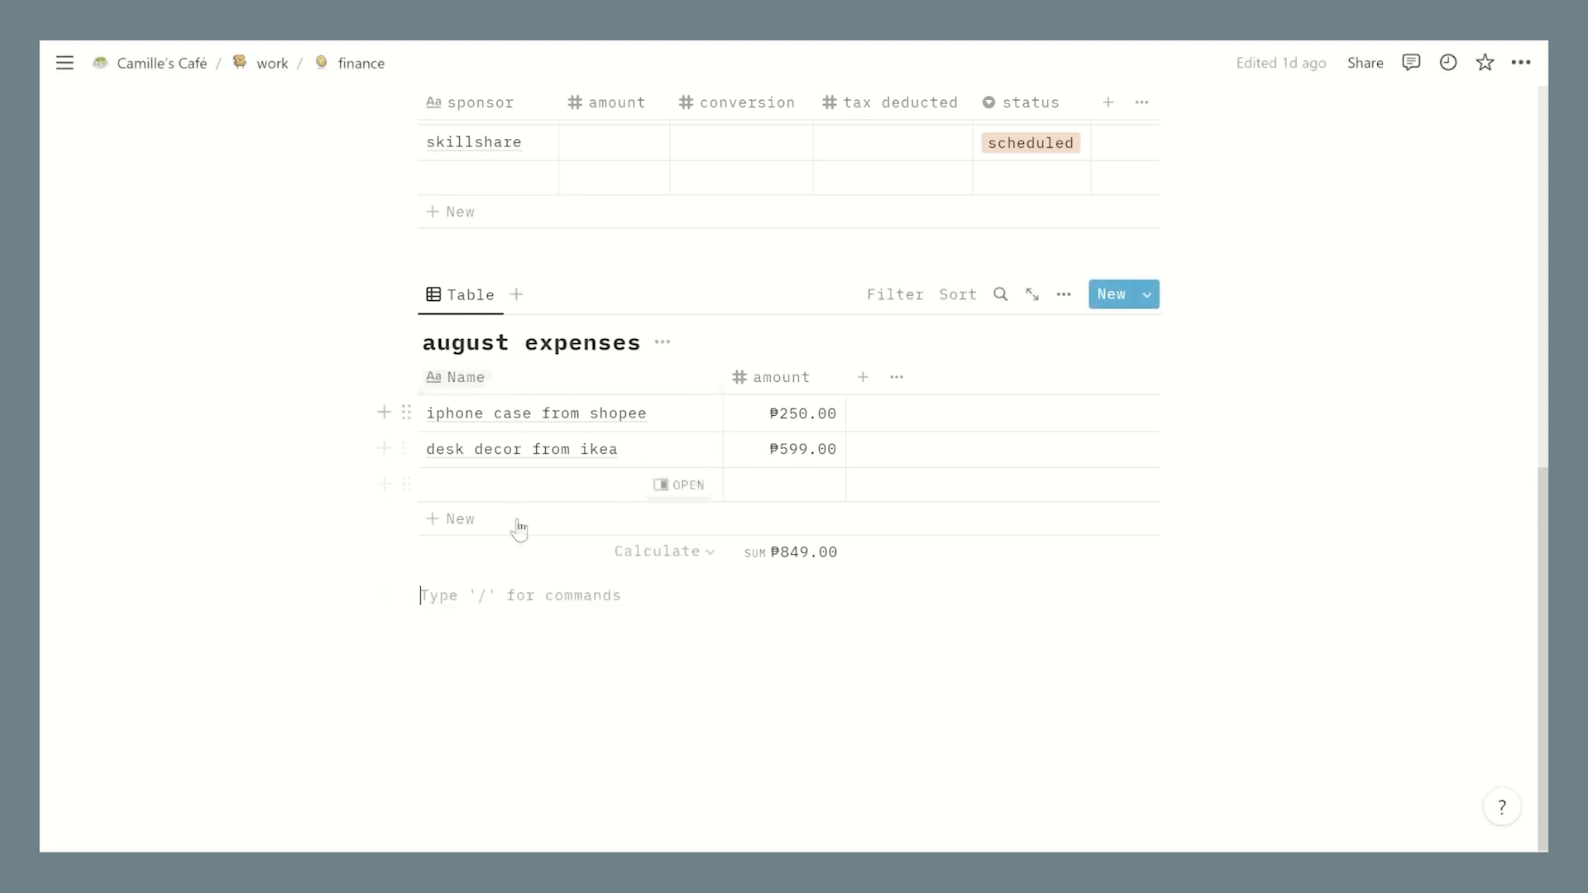
pyautogui.hotkey('ctrl', '[')
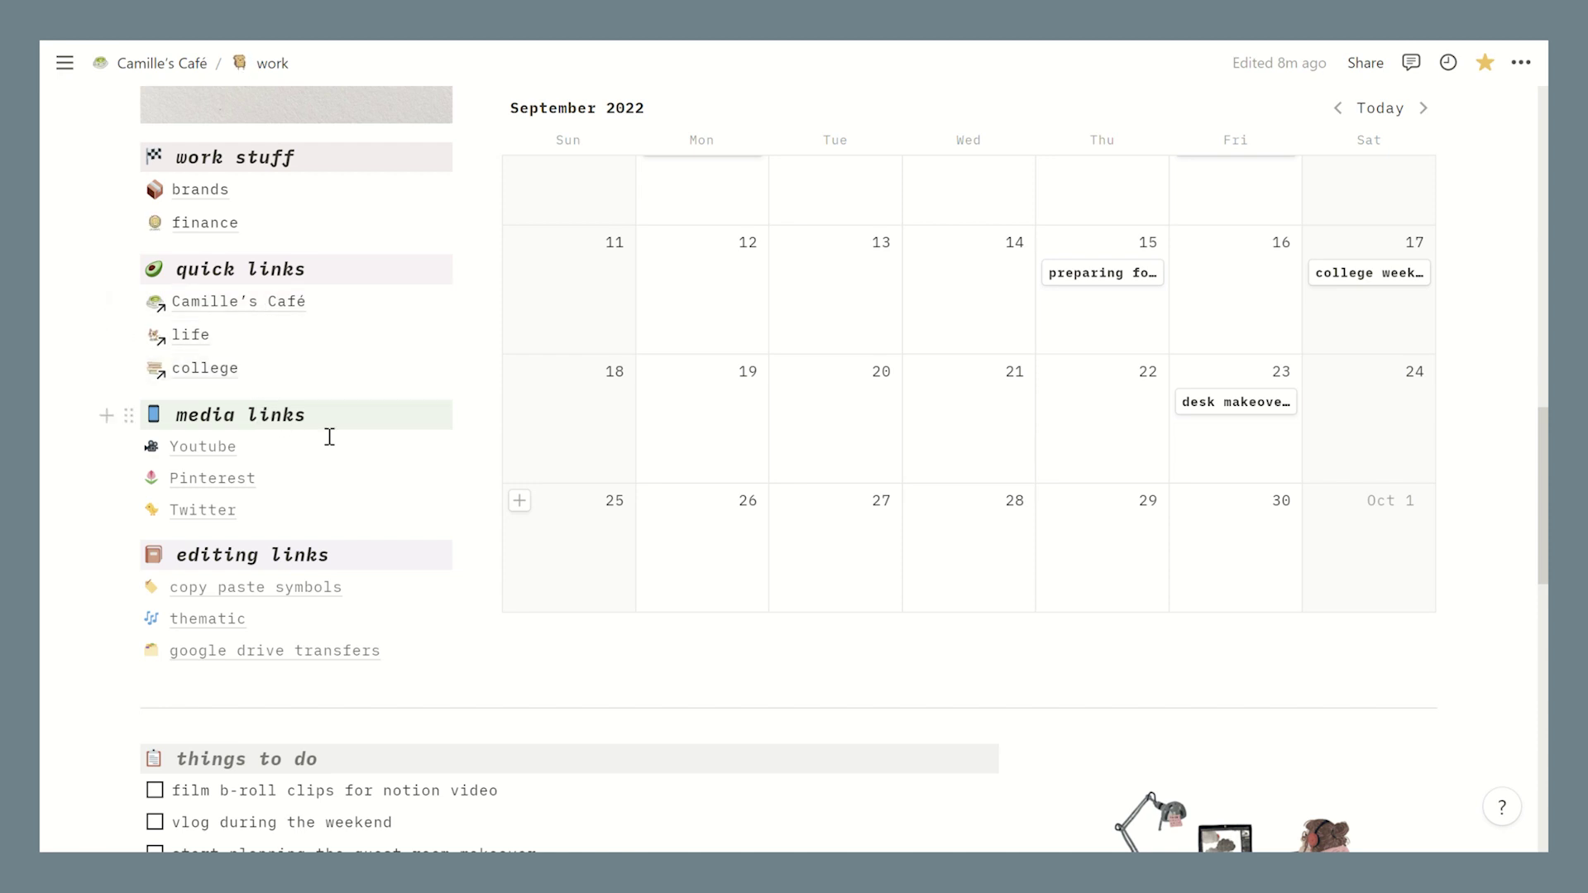
# - Link the 'media links' heading to a pasted Pinterest pin URL
pyautogui.moveTo(236, 458)
pyautogui.moveTo(222, 493)
pyautogui.moveTo(243, 527)
pyautogui.moveTo(287, 419); pyautogui.dragTo(177, 420)
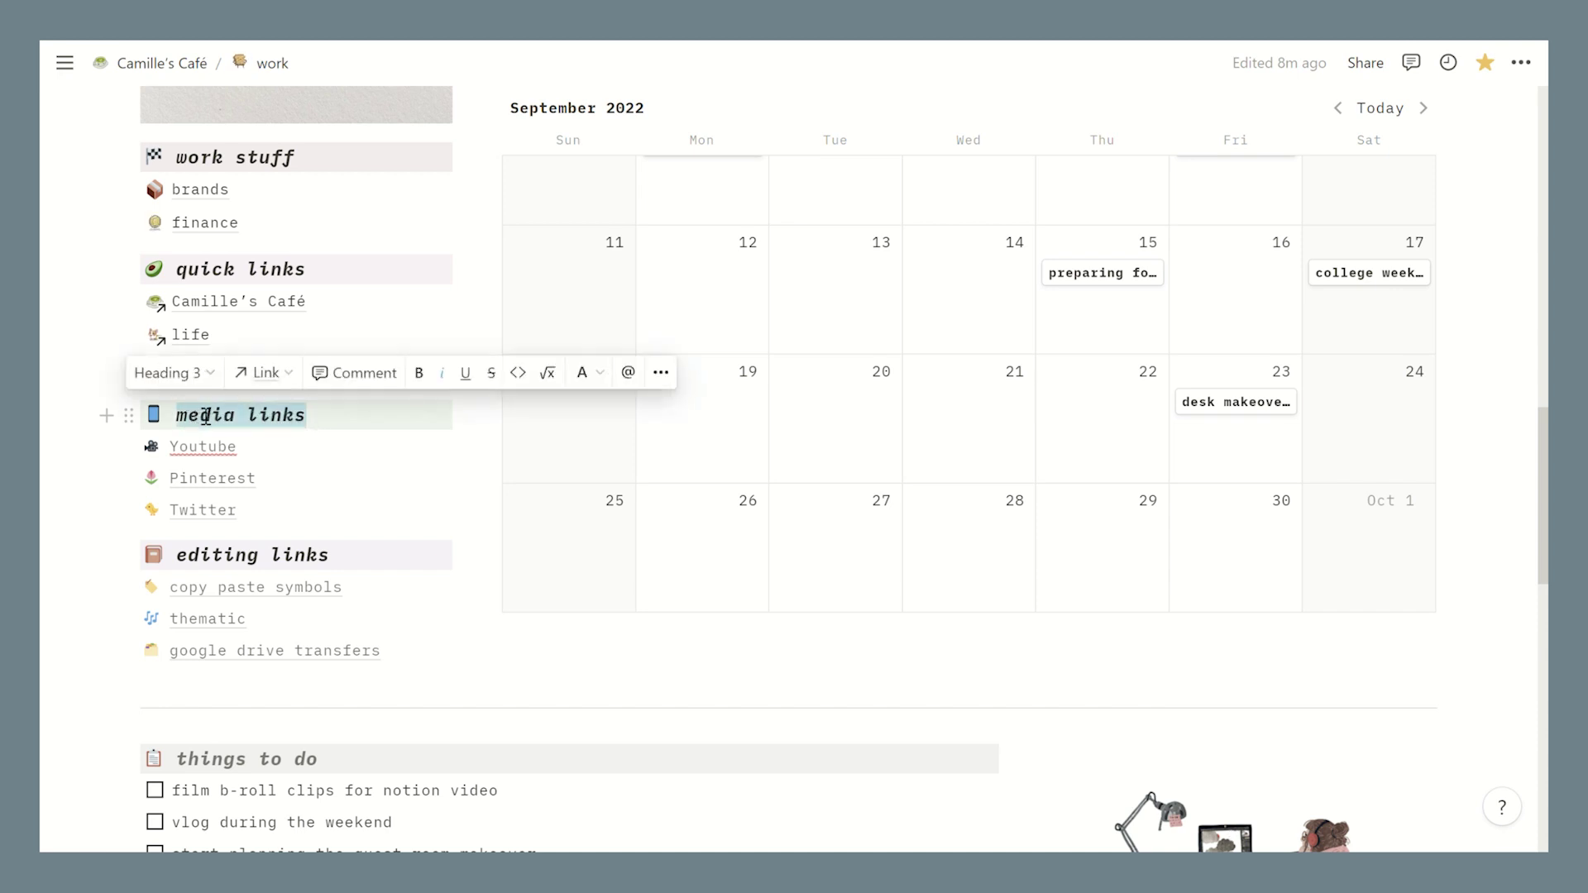
pyautogui.click(289, 377)
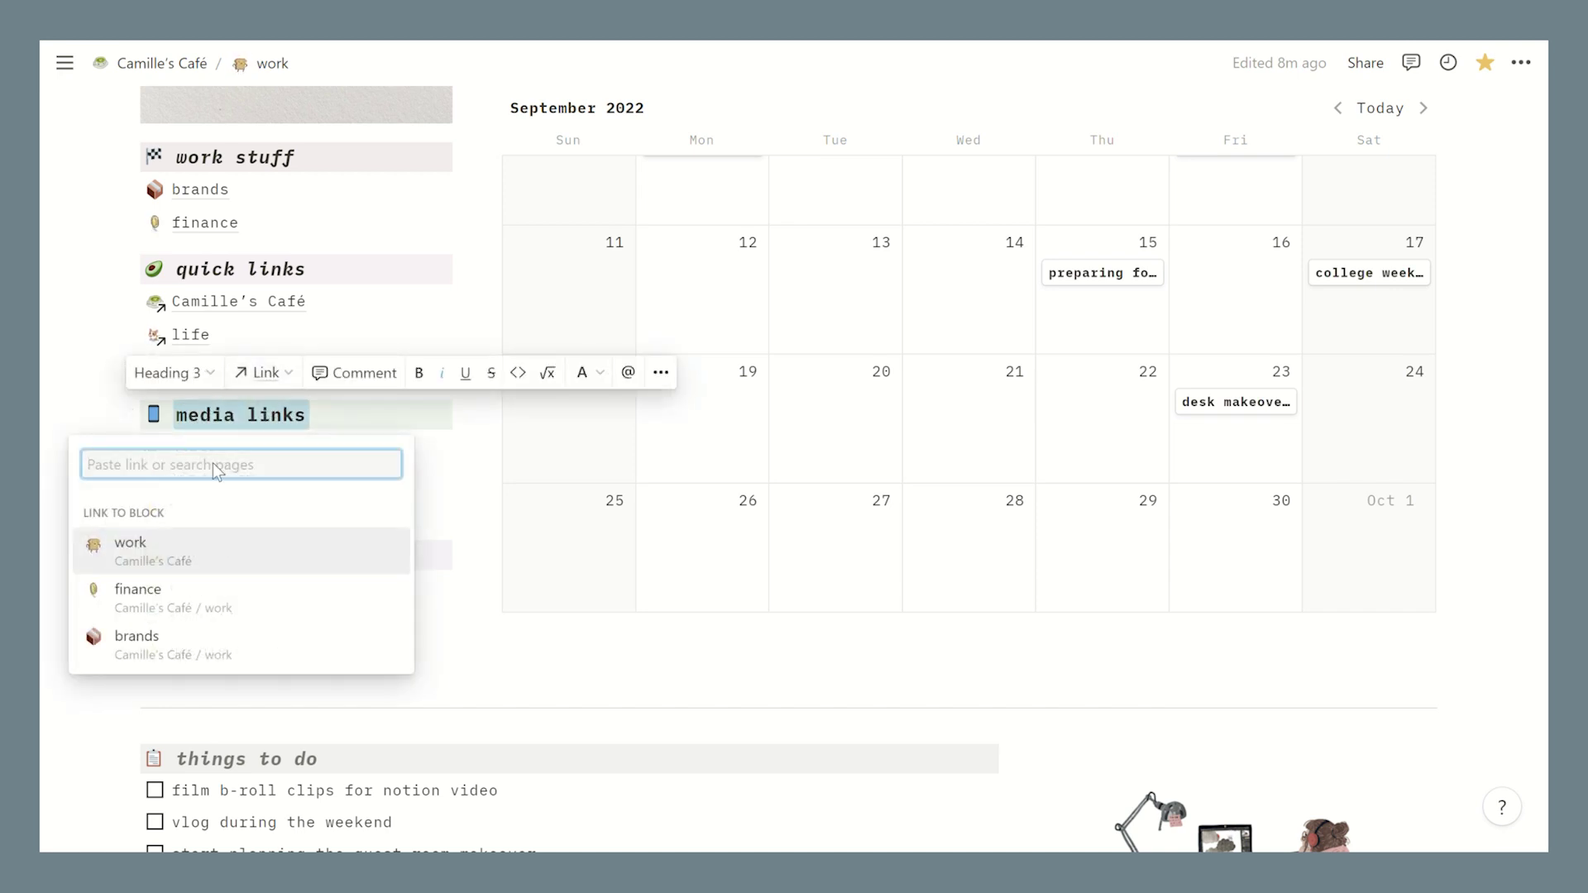
pyautogui.hotkey('ctrl', 'v')
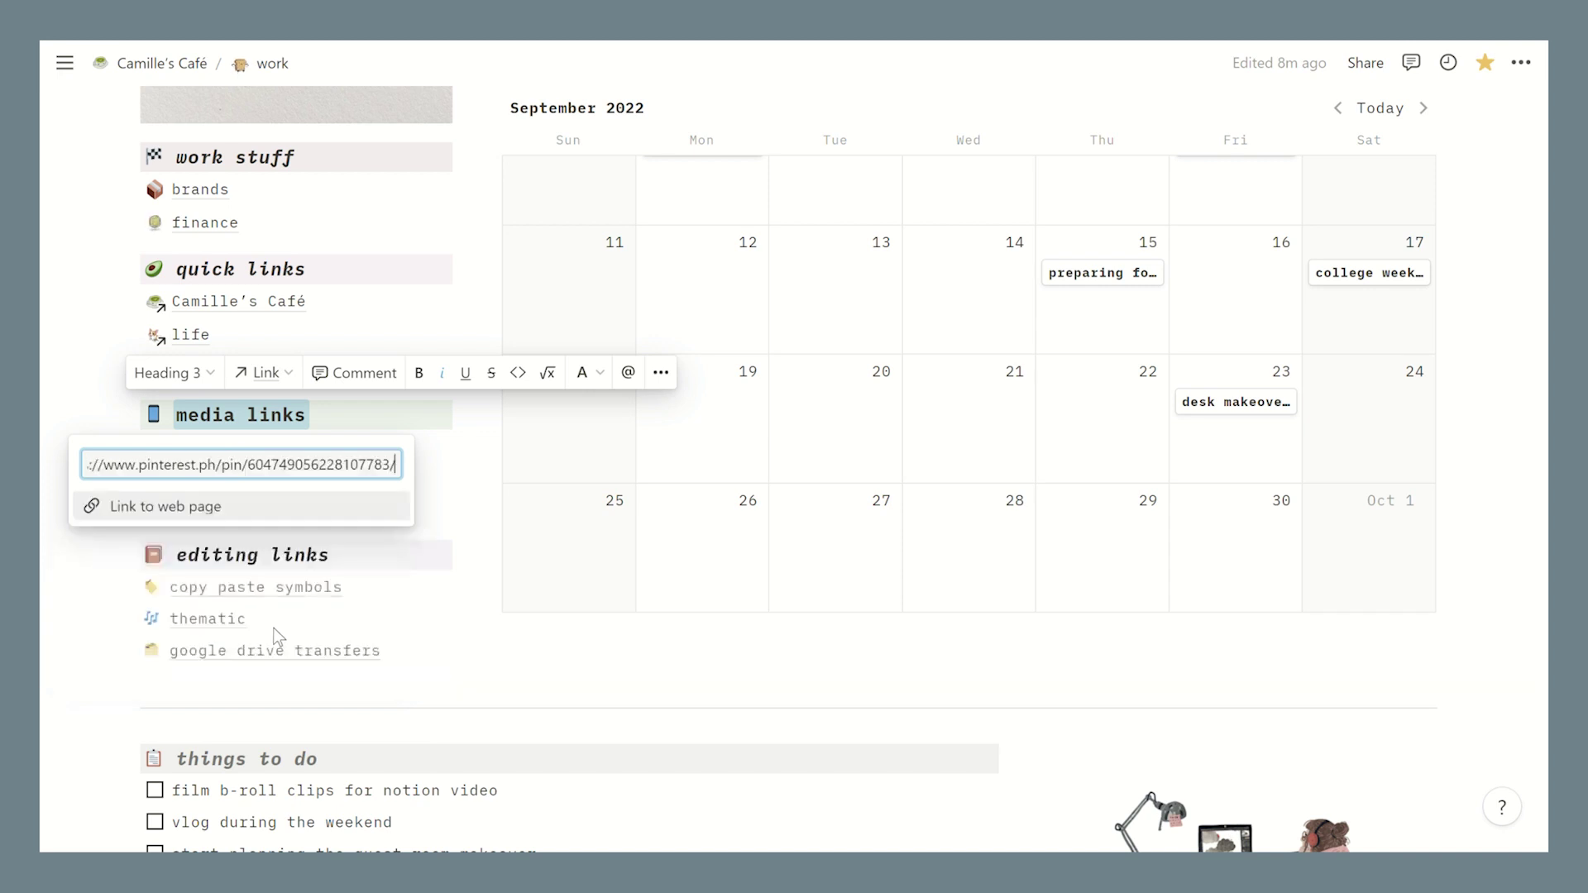
pyautogui.click(262, 516)
pyautogui.click(394, 433)
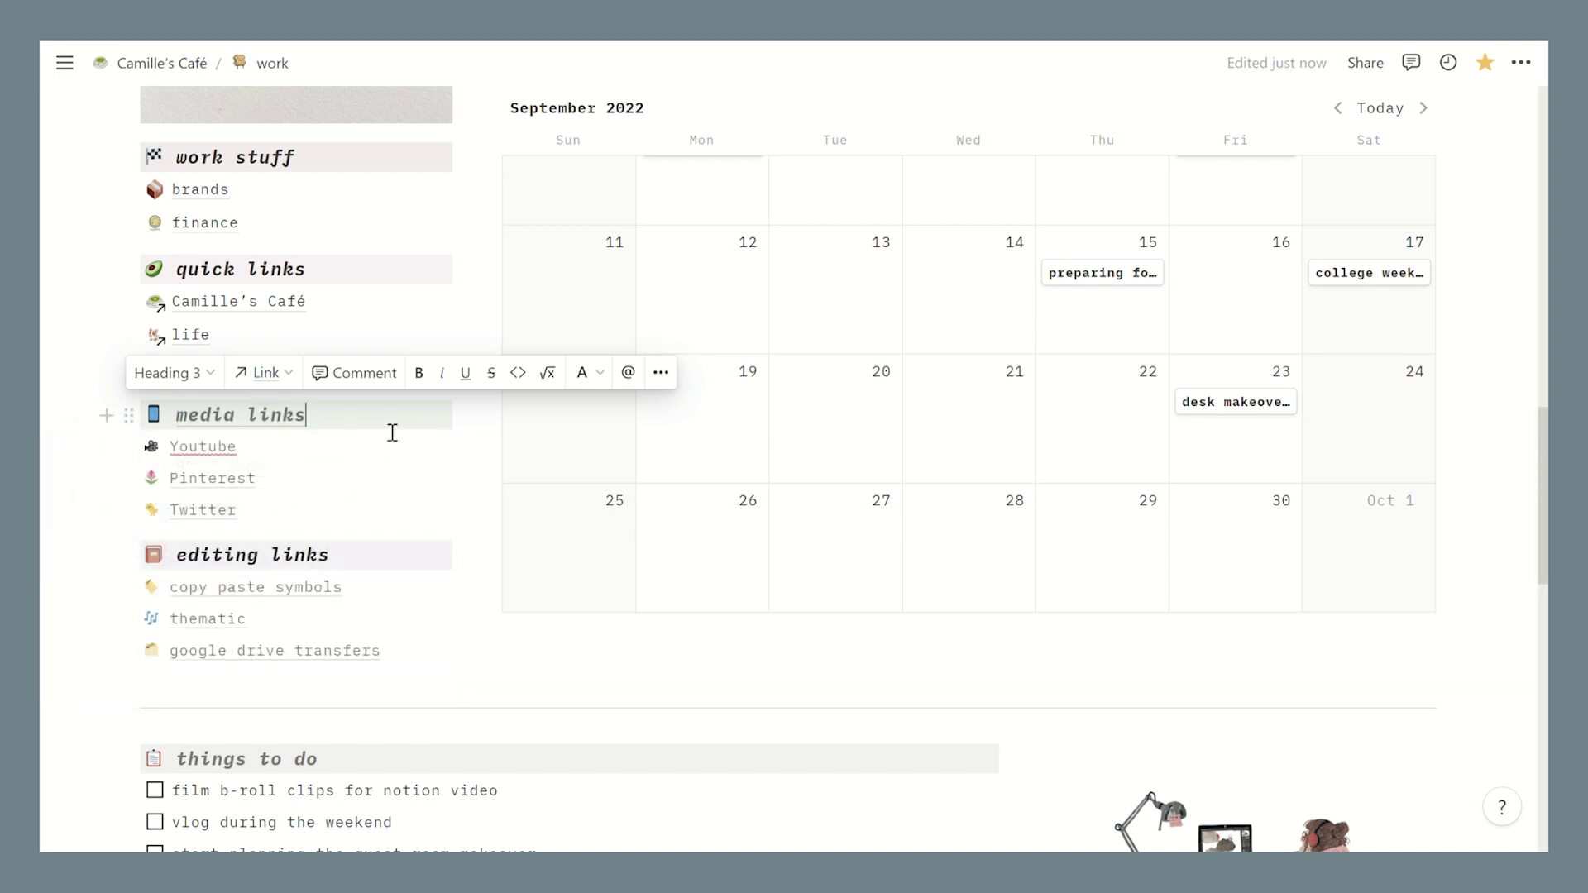
# - Undo the heading link and open the 'copy paste symbols' website
pyautogui.moveTo(277, 425)
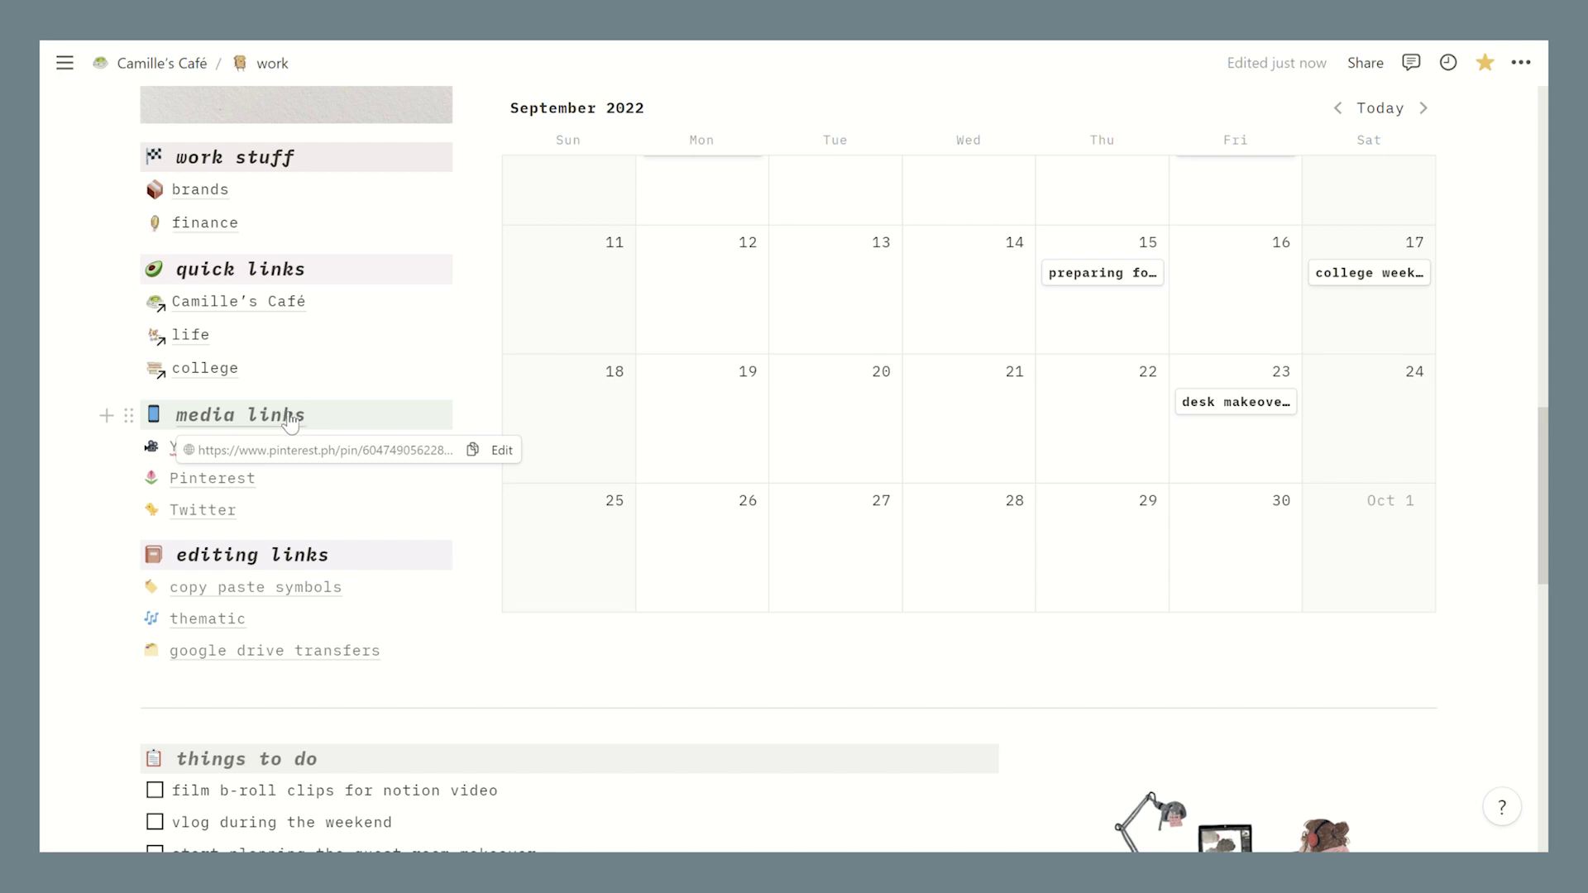
pyautogui.click(367, 425)
pyautogui.hotkey('ctrl', 'z')
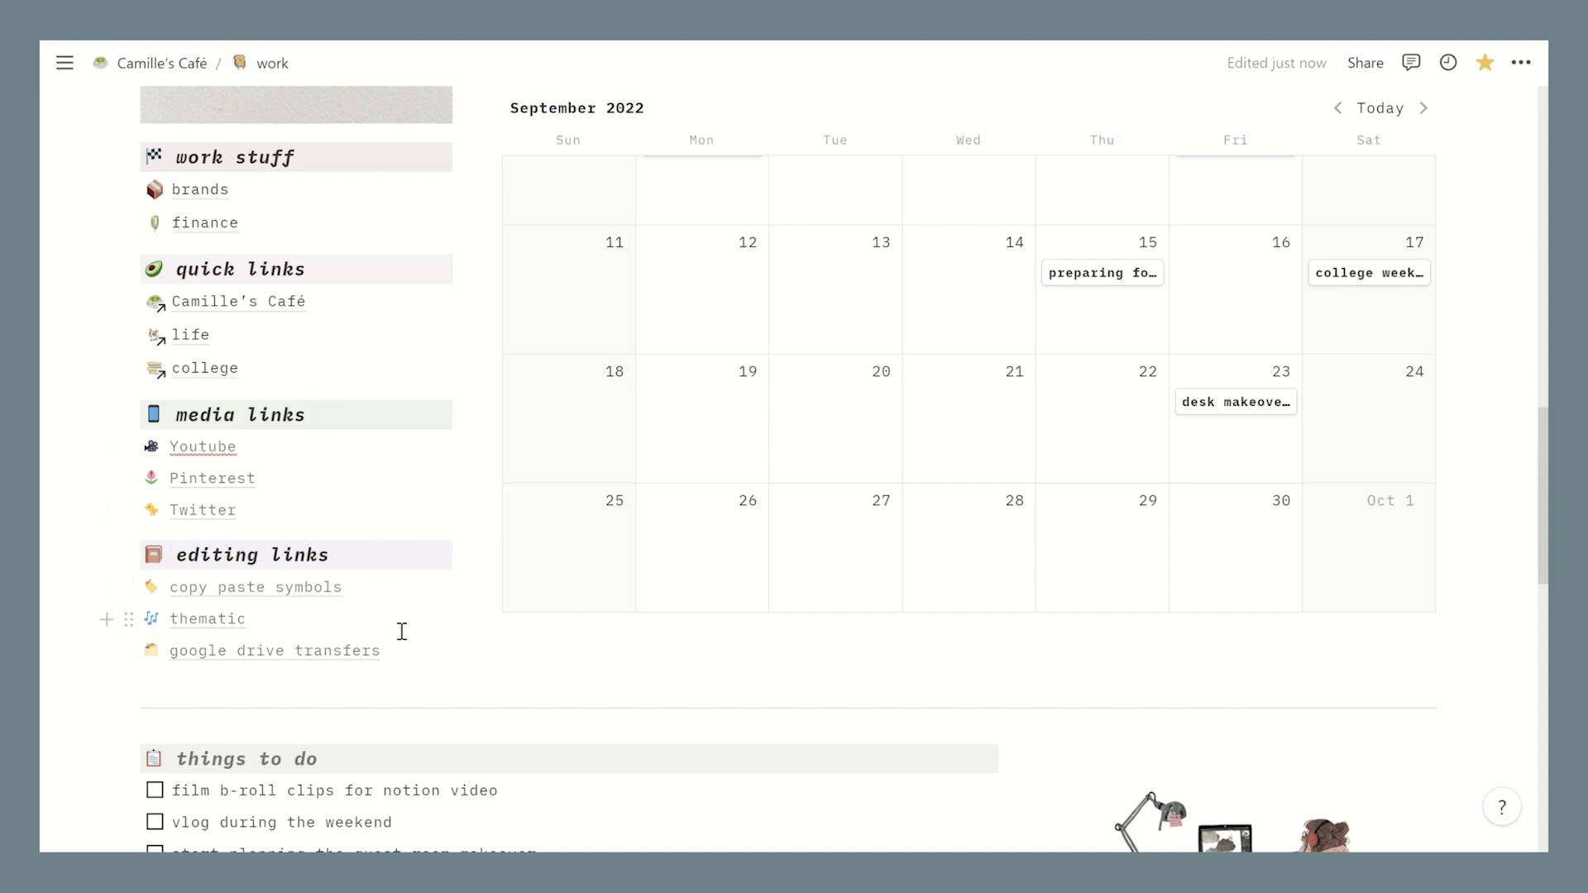
pyautogui.click(333, 592)
# - Browse the symbols site, then open the Thematic music site and scroll through its songs
pyautogui.scroll(-5, 133, 490)
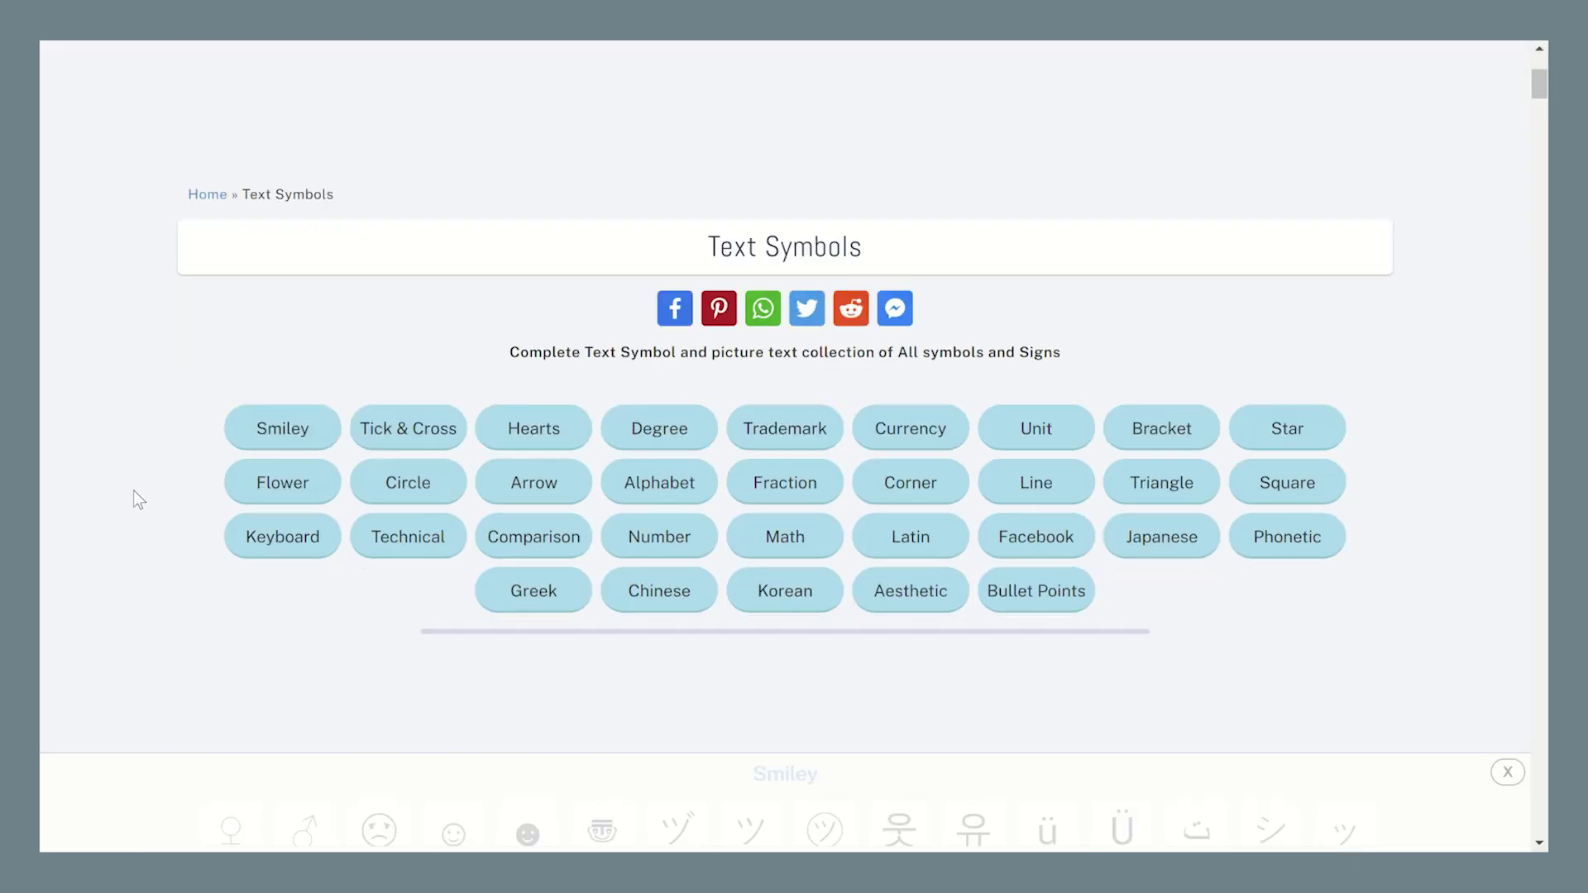
pyautogui.scroll(-10, 132, 490)
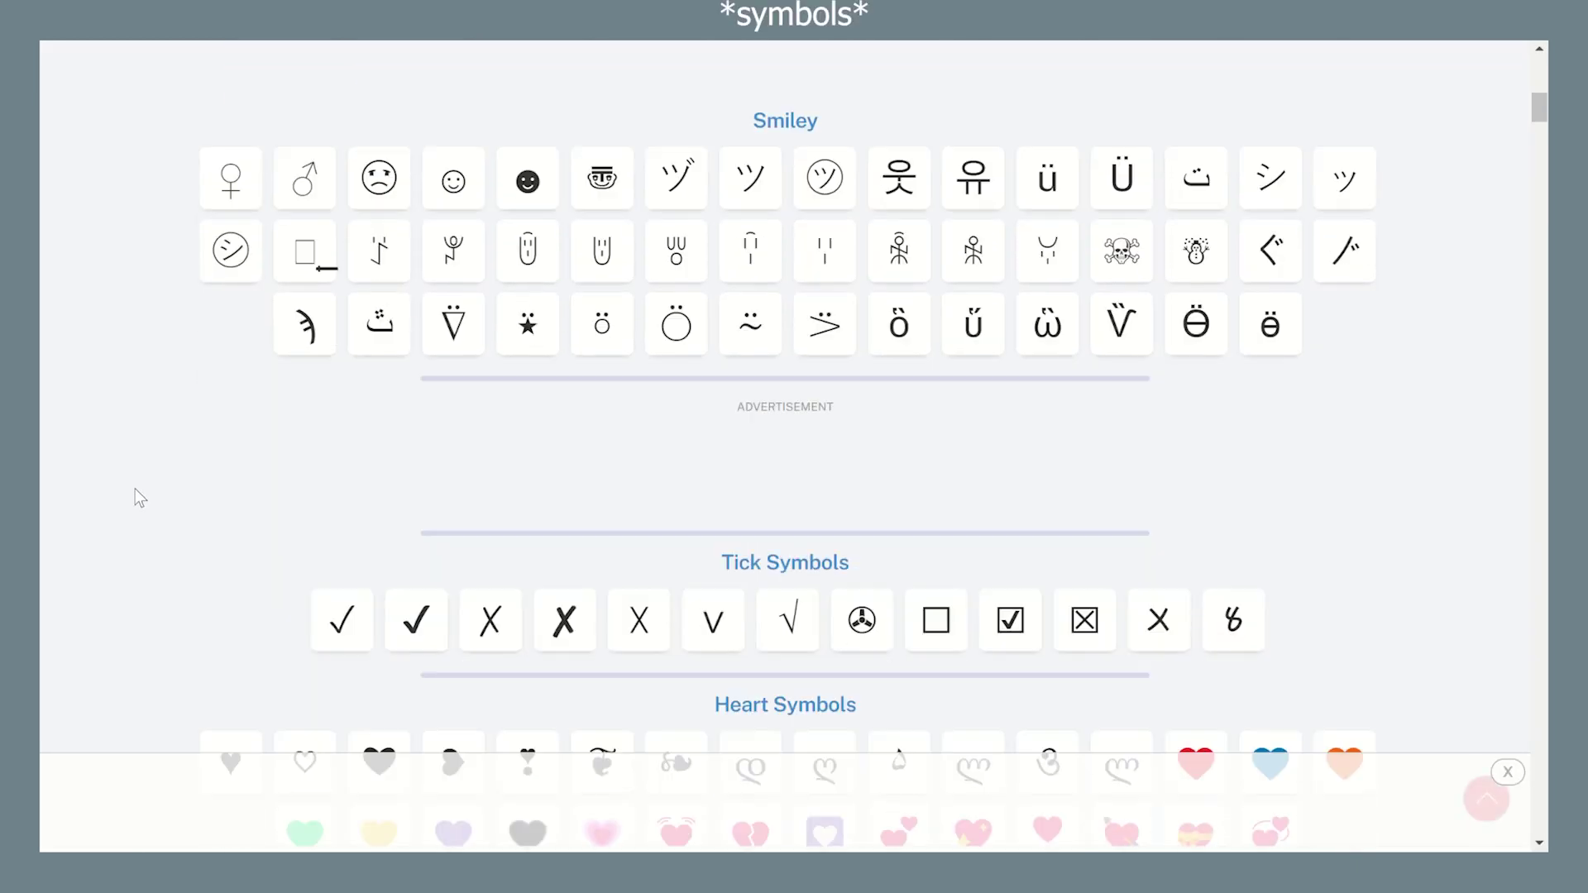
pyautogui.scroll(-6, 136, 493)
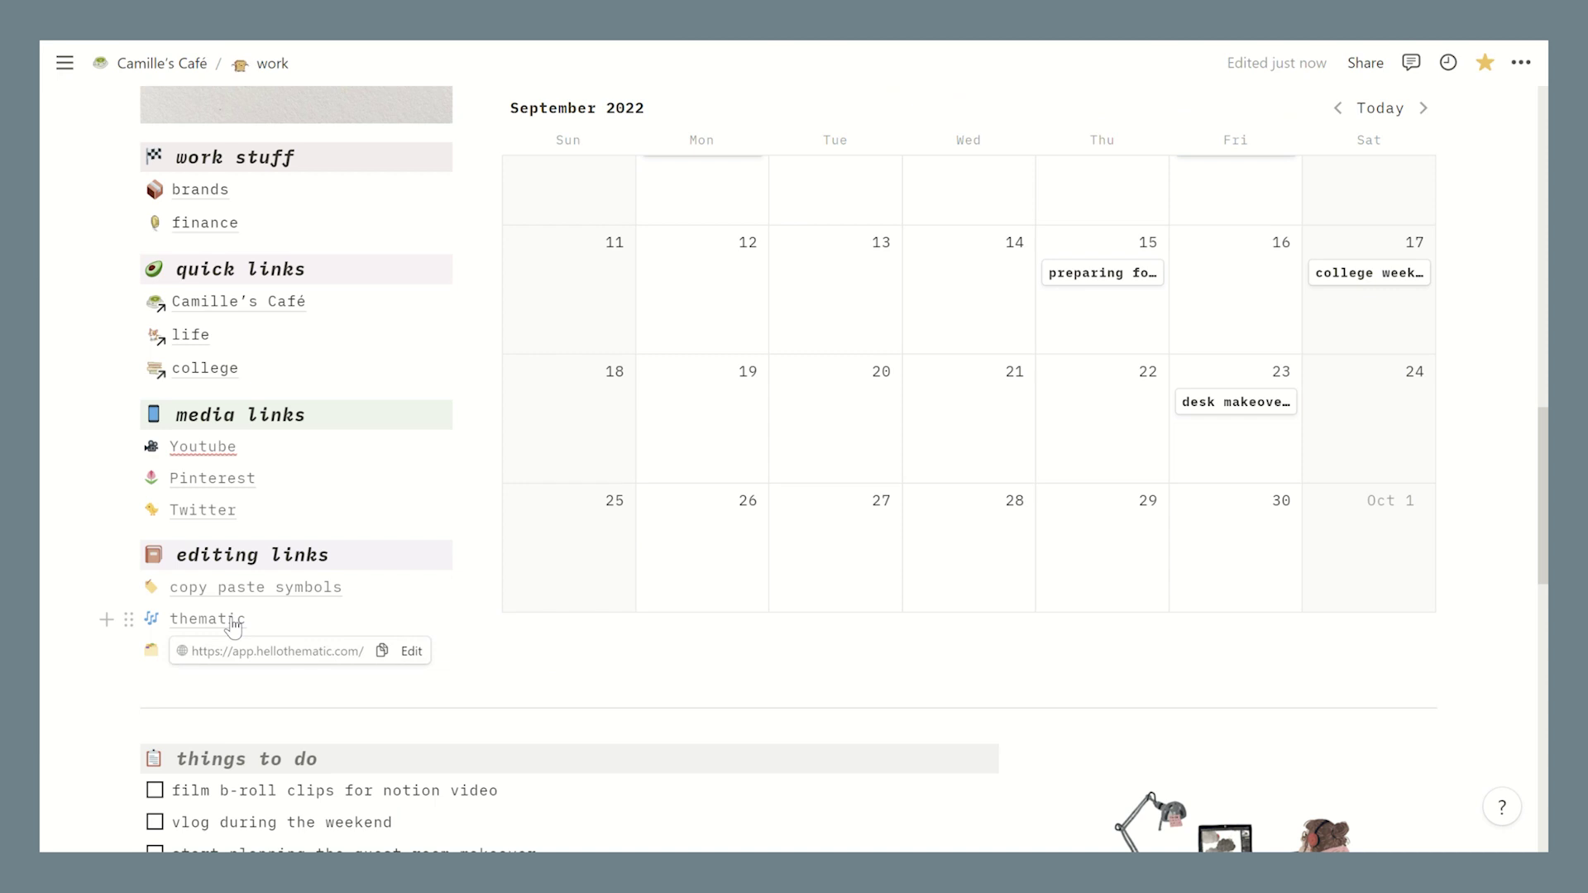
pyautogui.click(234, 626)
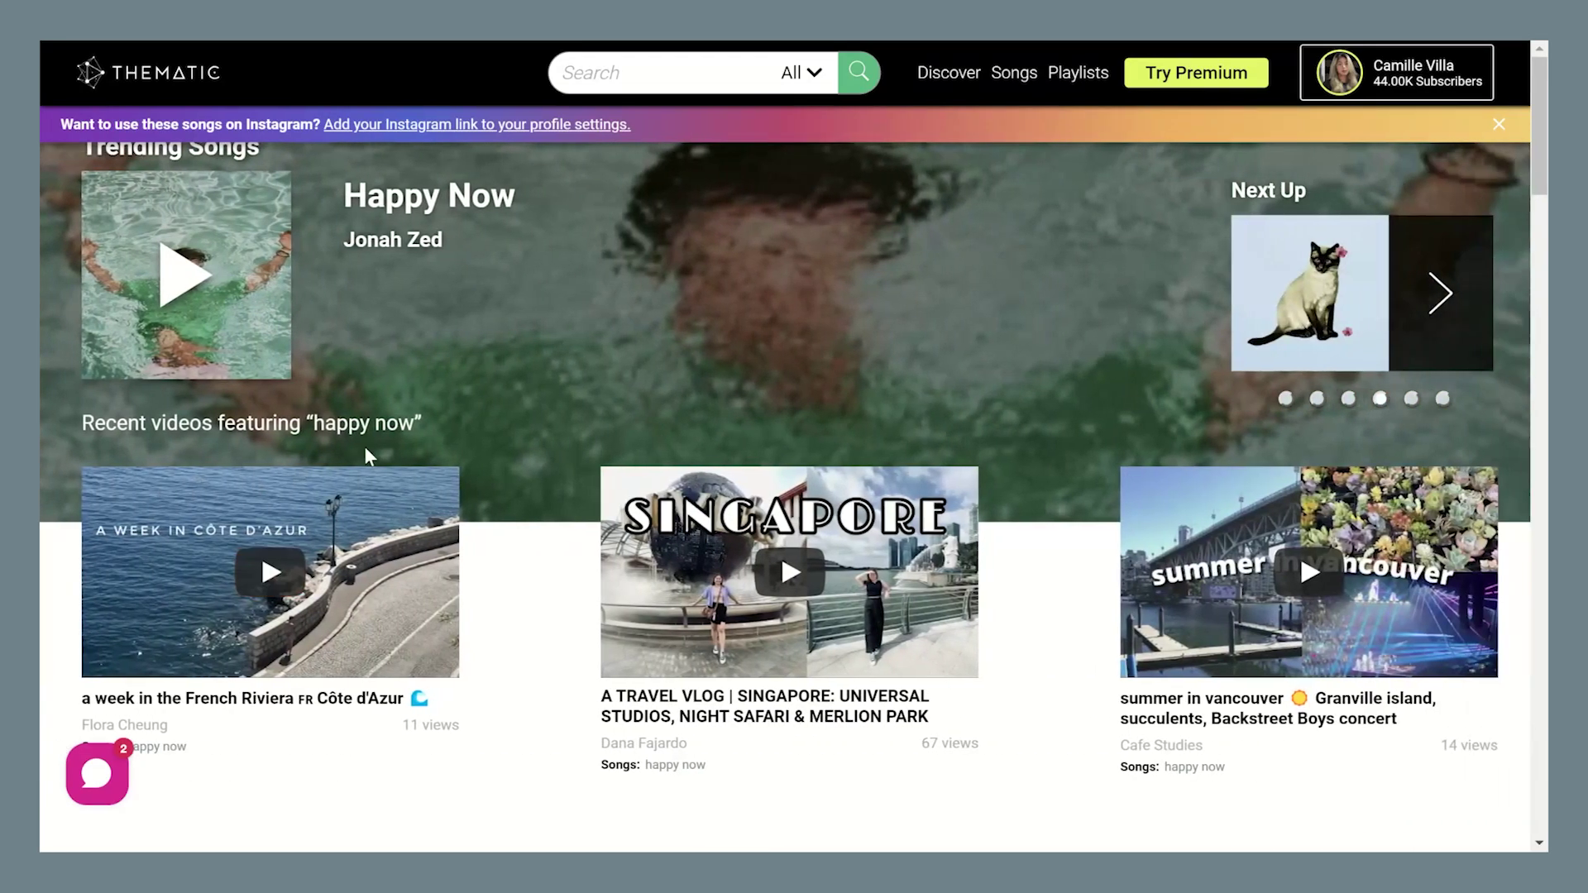
pyautogui.scroll(-9, 518, 447)
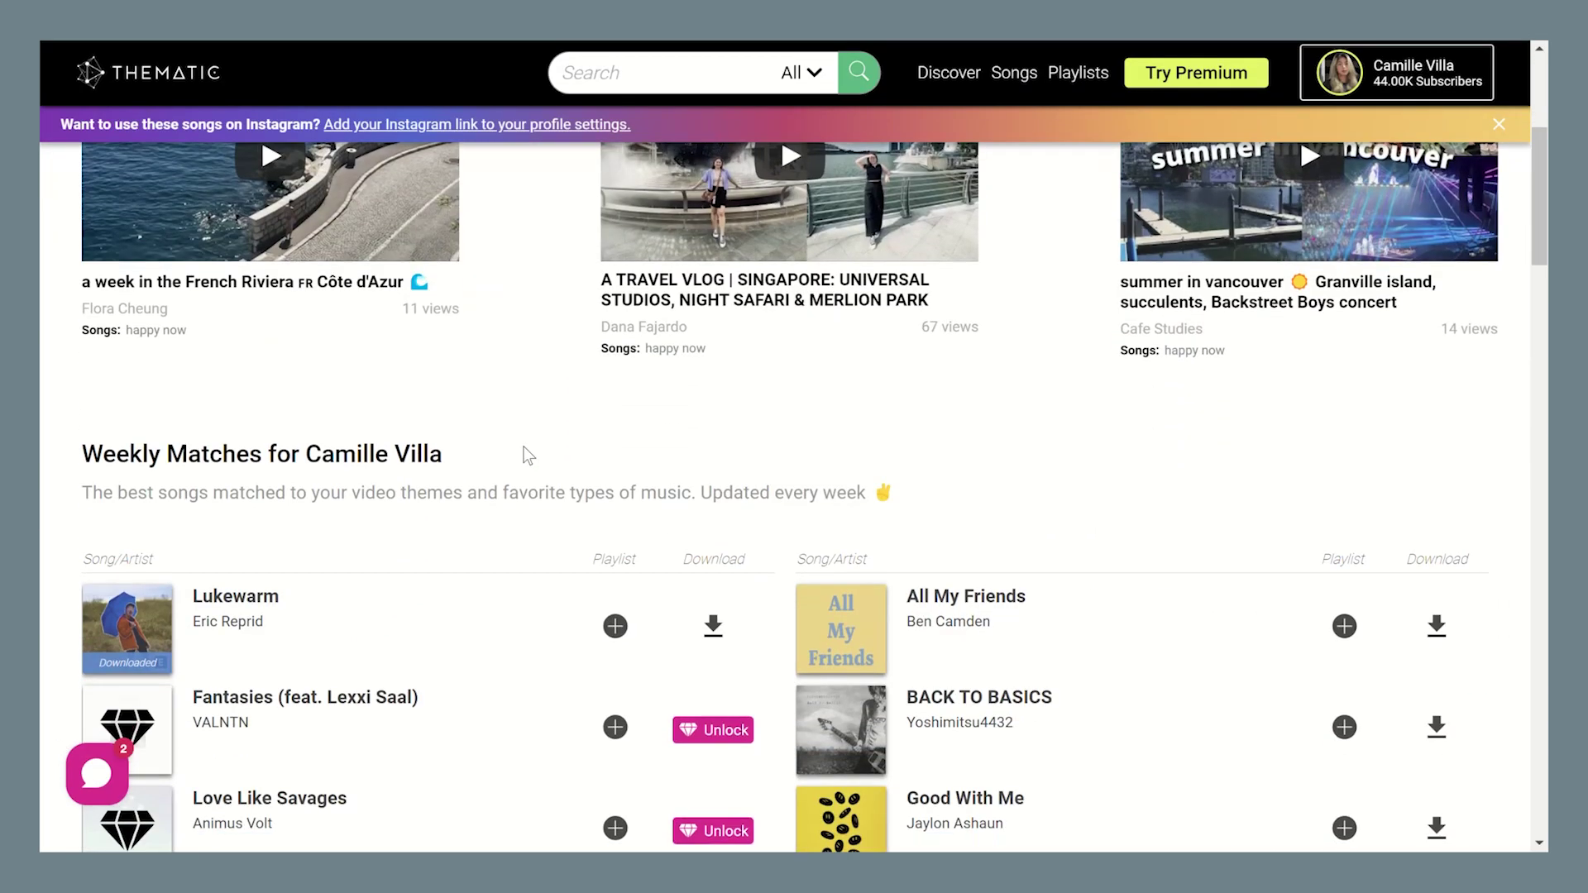
pyautogui.scroll(-5, 506, 455)
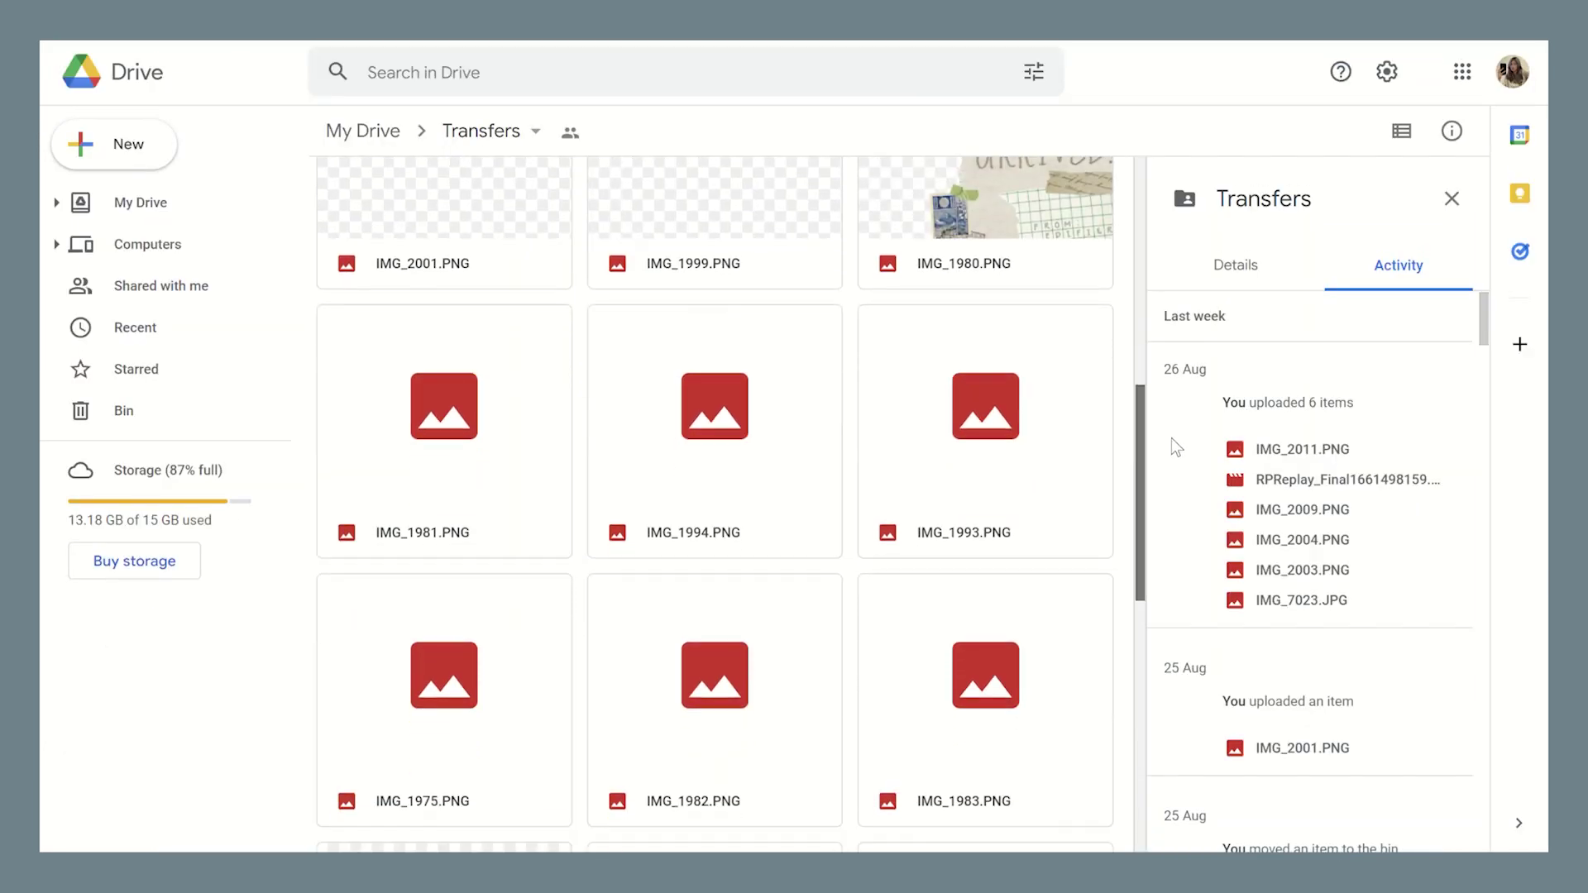
pyautogui.moveTo(1171, 438); pyautogui.dragTo(1110, 165)
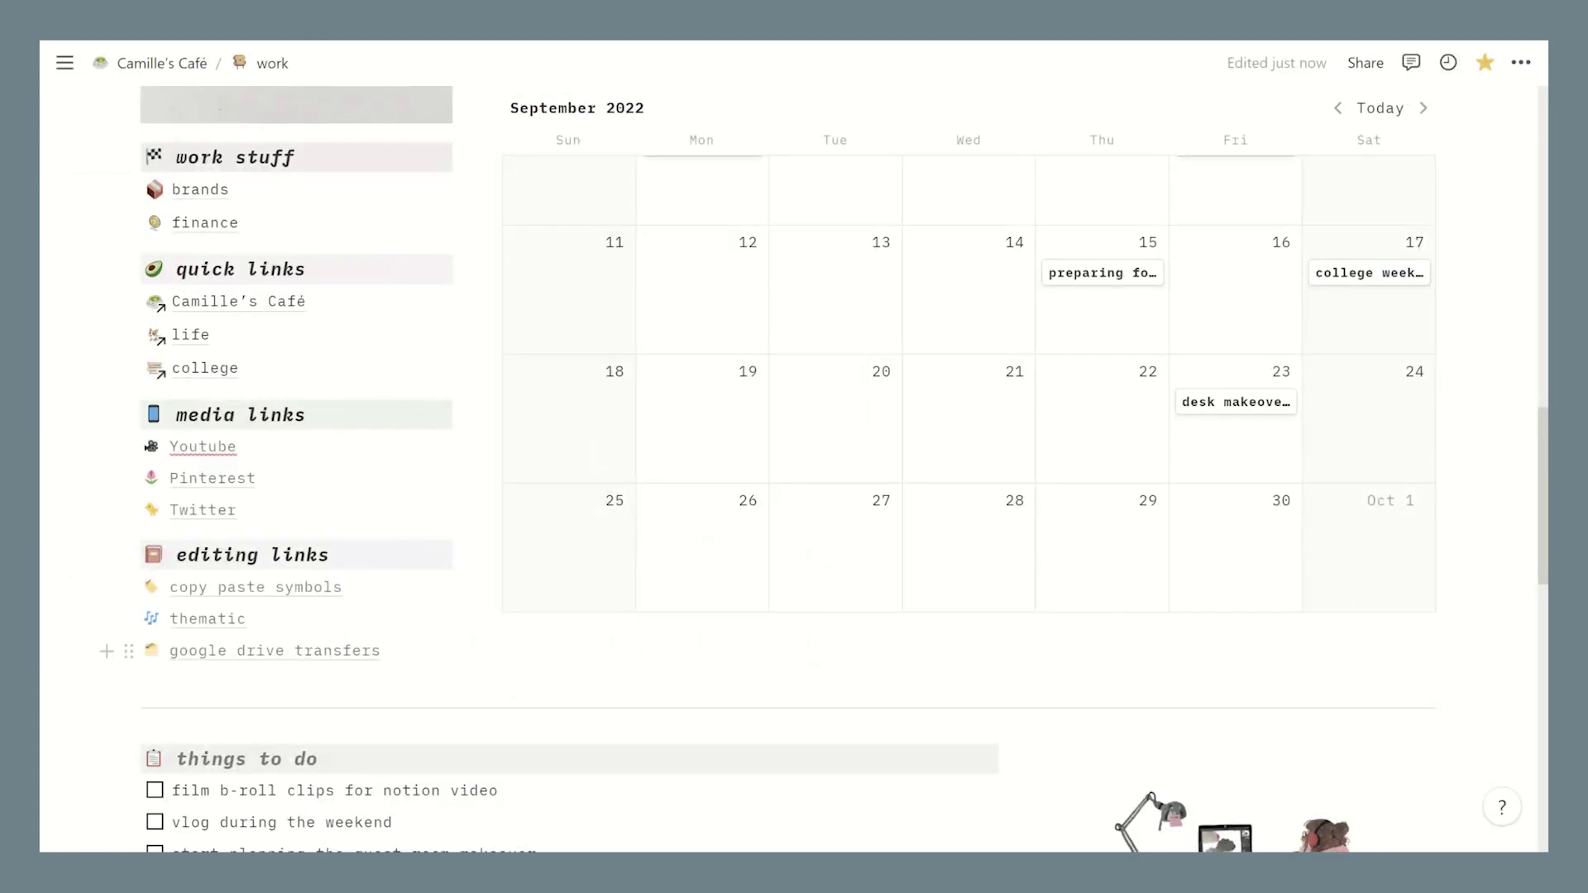
# - Scroll through the things to do list, then jump back to the top of the work page
pyautogui.scroll(-1, 1316, 369)
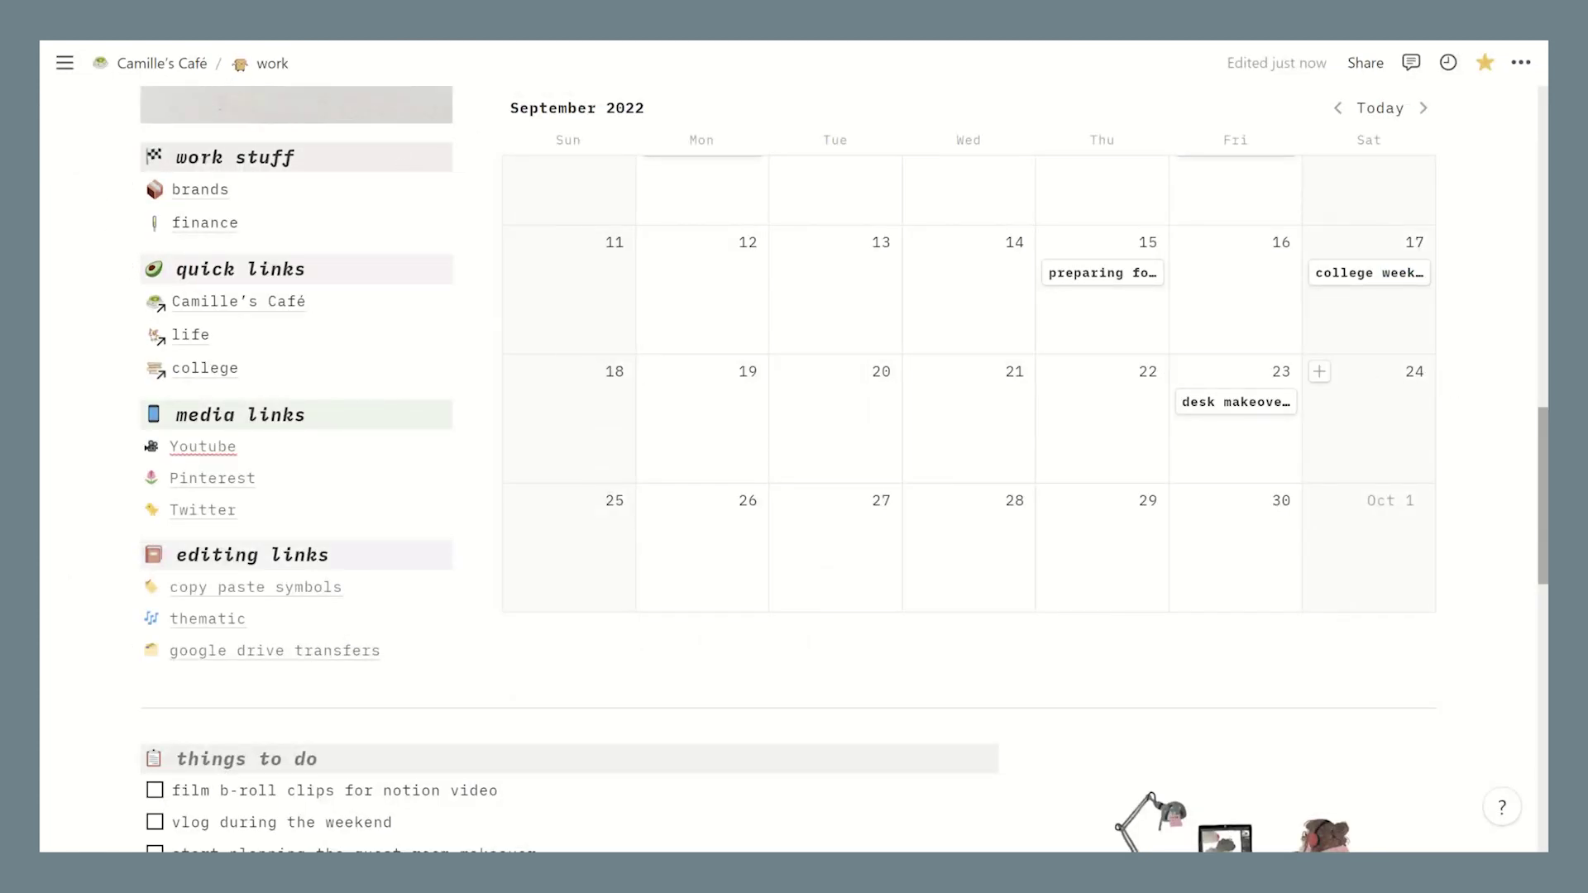
pyautogui.scroll(-6, 654, 290)
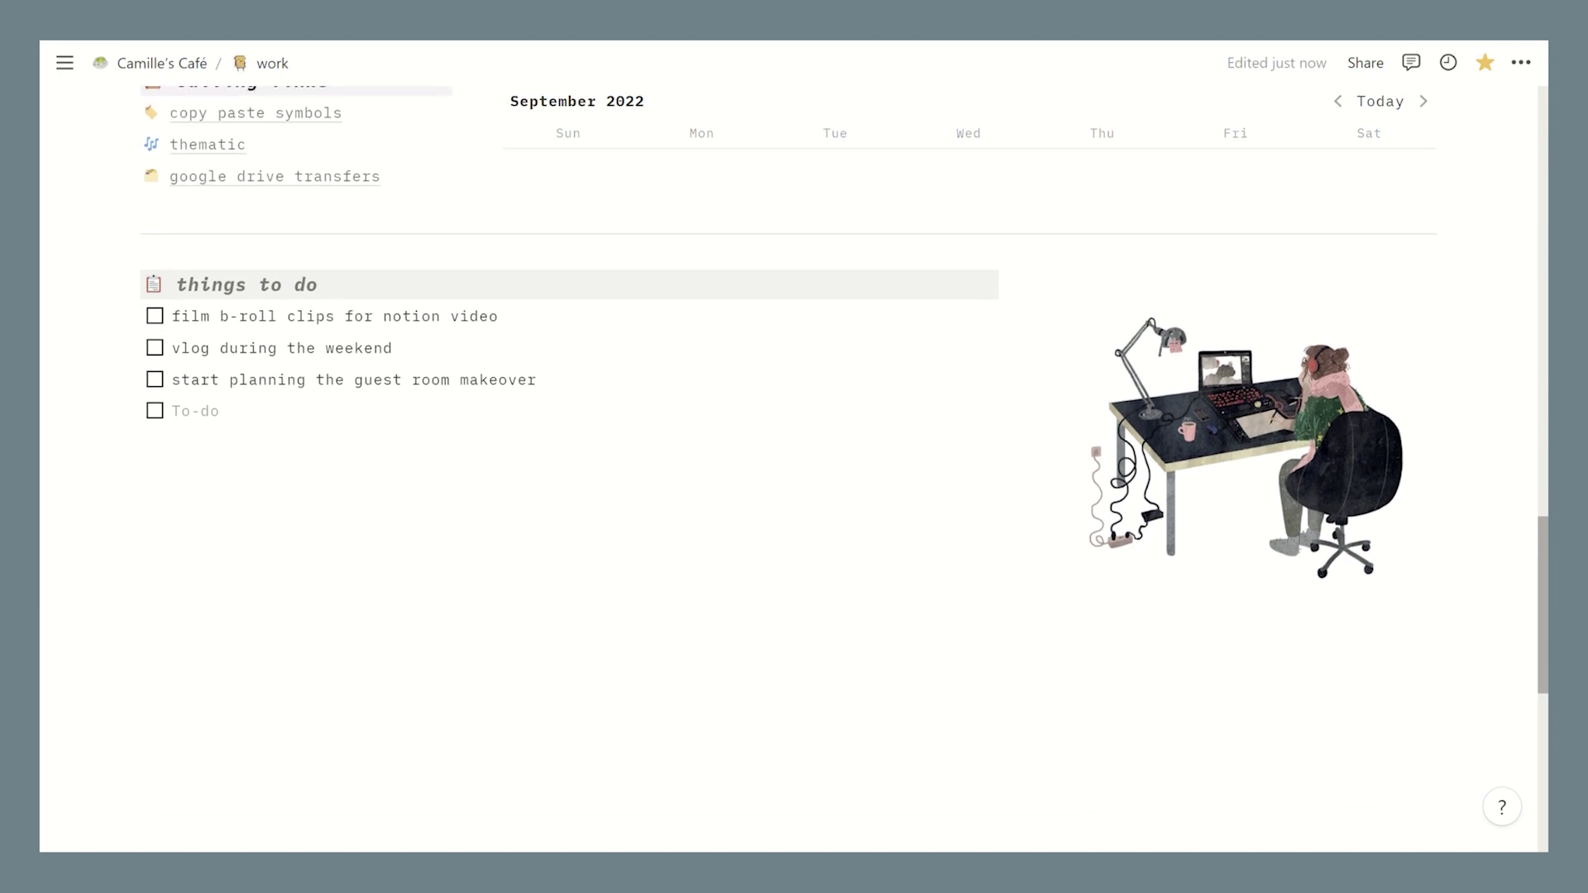
pyautogui.click(269, 63)
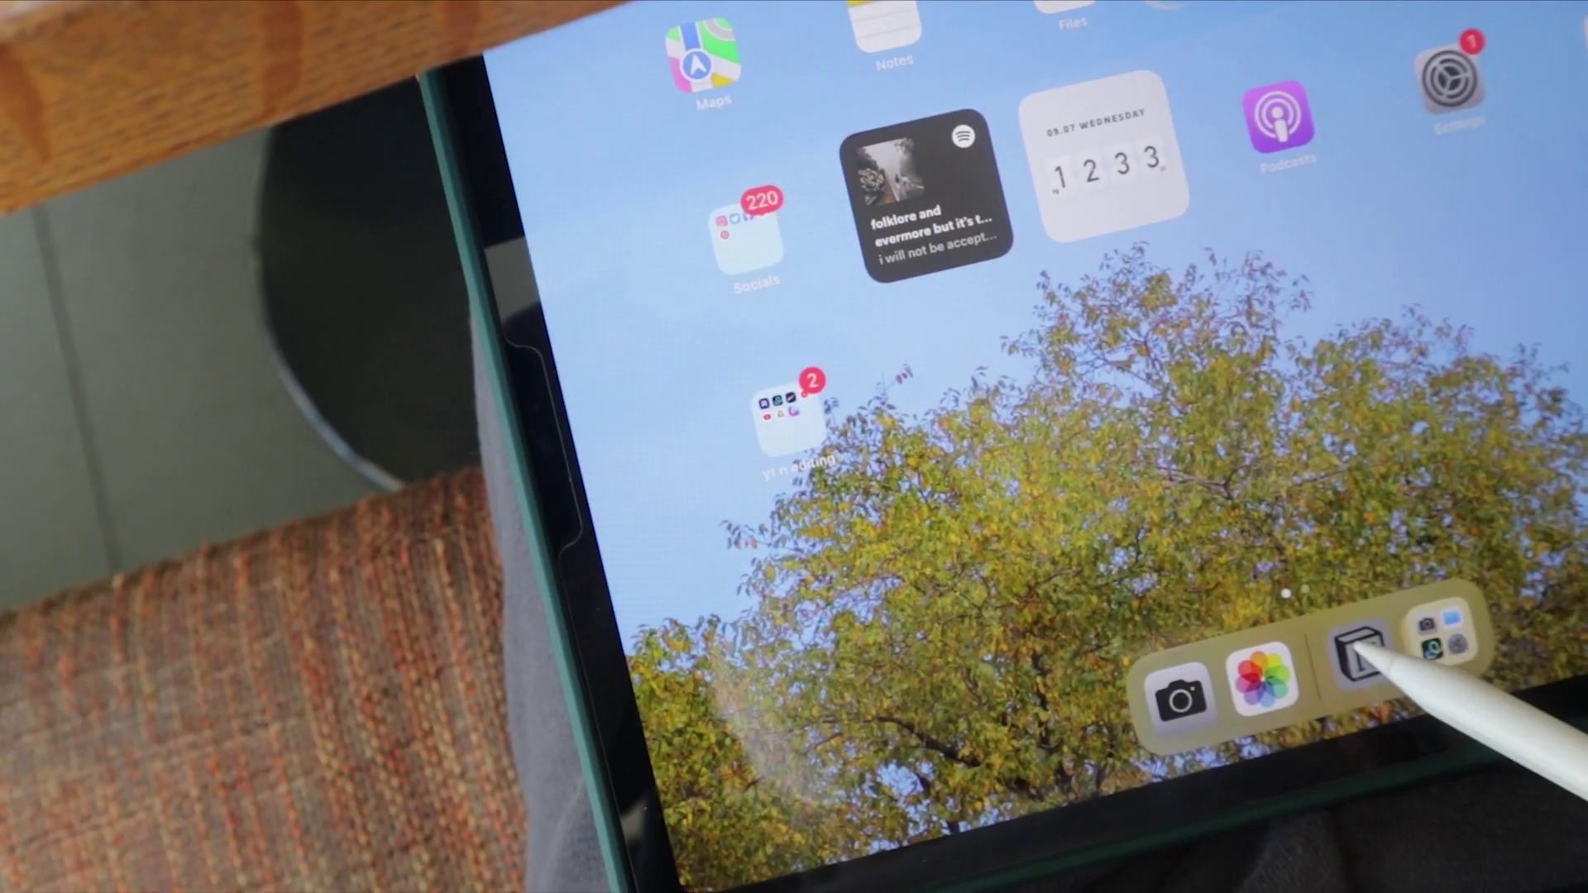
# - Open Notion on the iPad and raise the café's matcha counter to 2
pyautogui.click(1367, 654)
pyautogui.scroll(-10, 1403, 587)
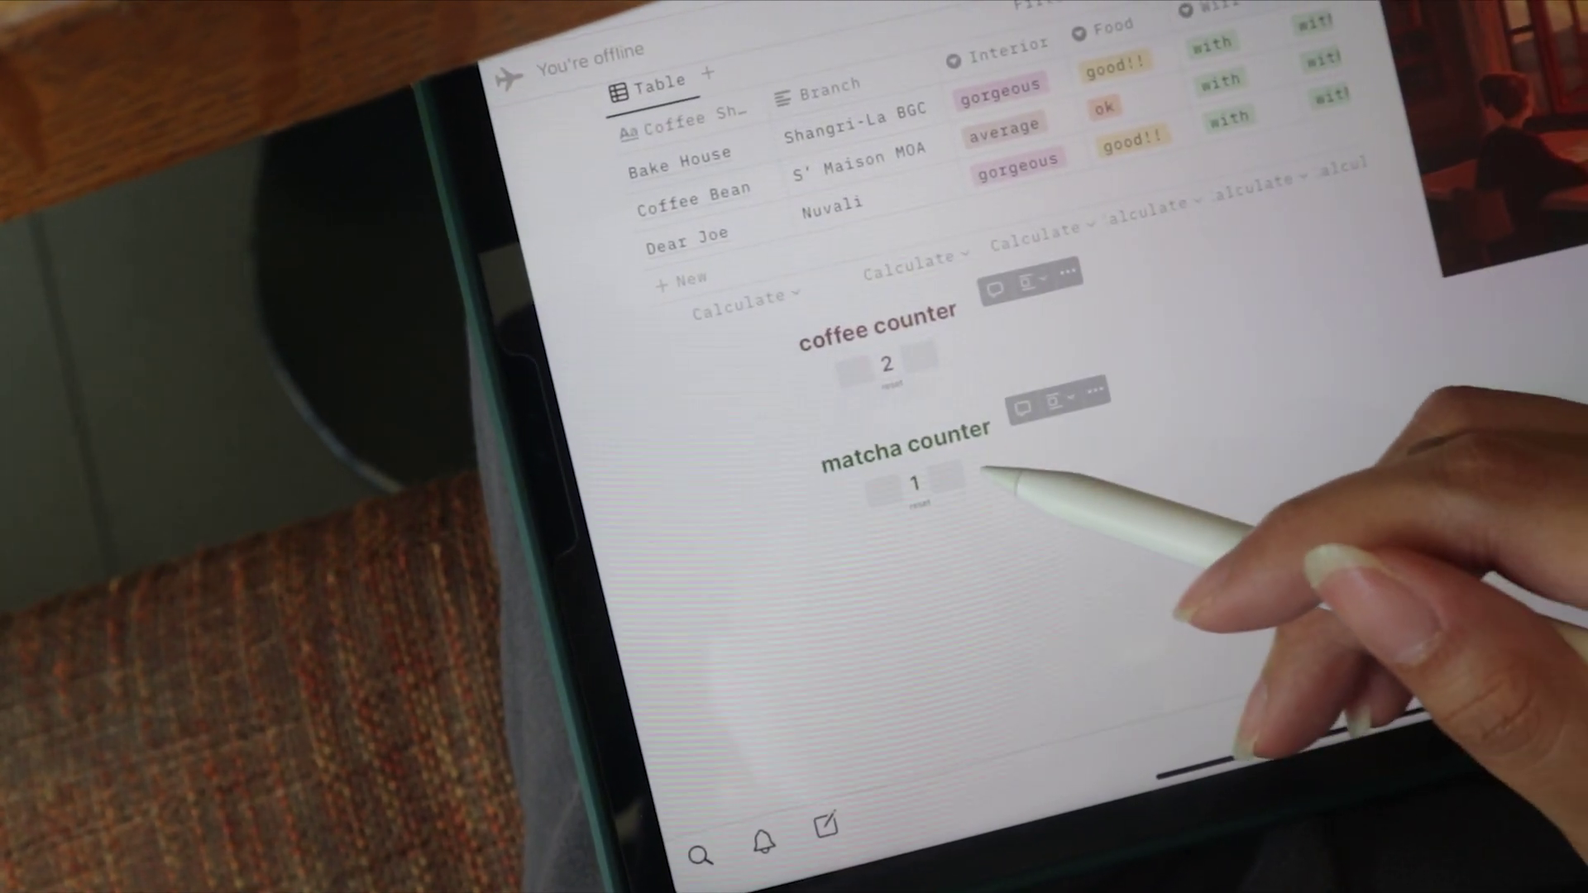
pyautogui.click(953, 475)
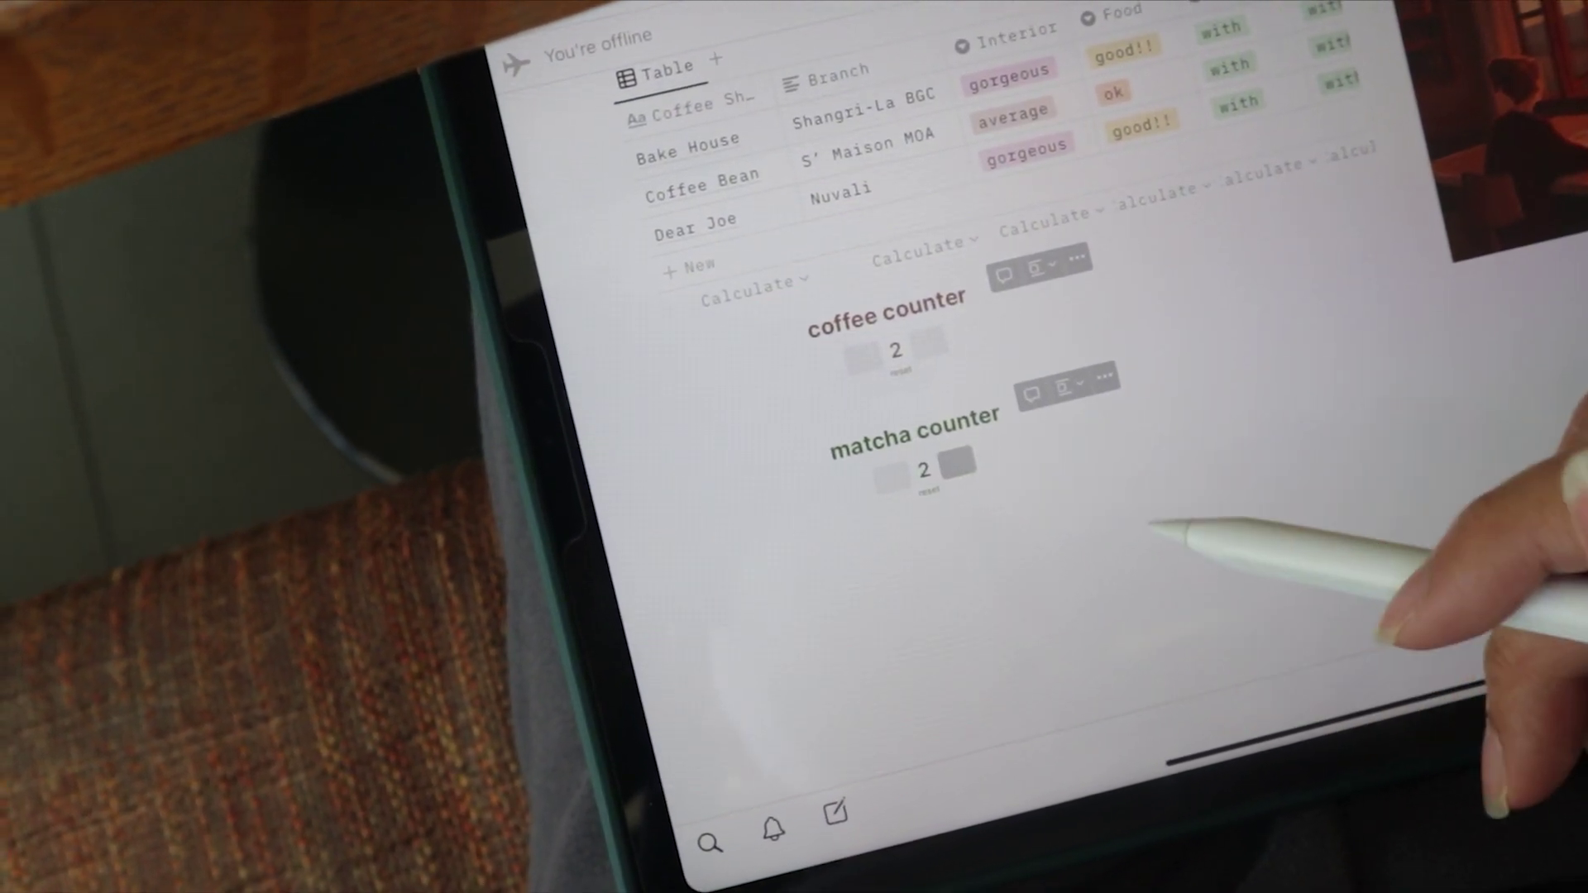
pyautogui.scroll(5, 1152, 532)
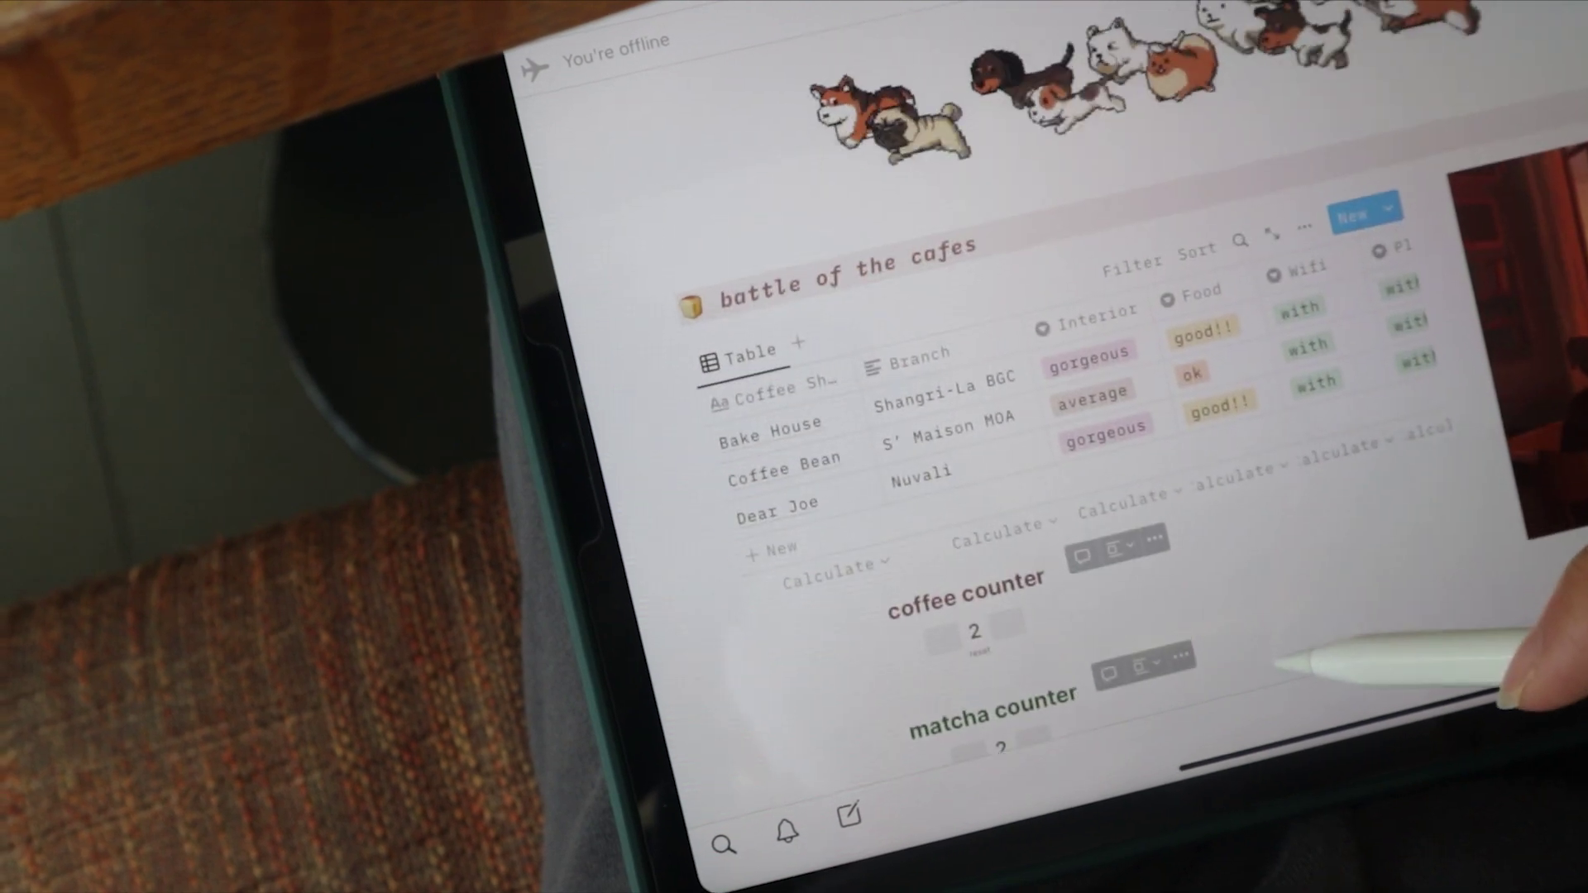